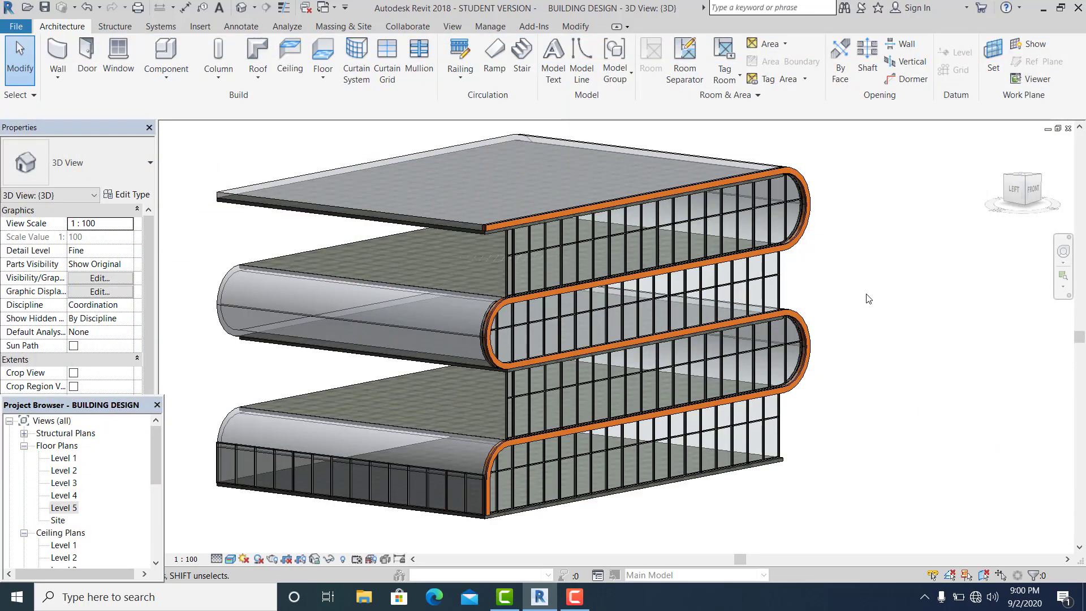
# - Examine the winding orange front wall and the curtain walls around it in the 3D view
pyautogui.keyDown('shift'); pyautogui.moveTo(868, 299); pyautogui.dragTo(887, 322, button='middle'); pyautogui.keyUp('shift')
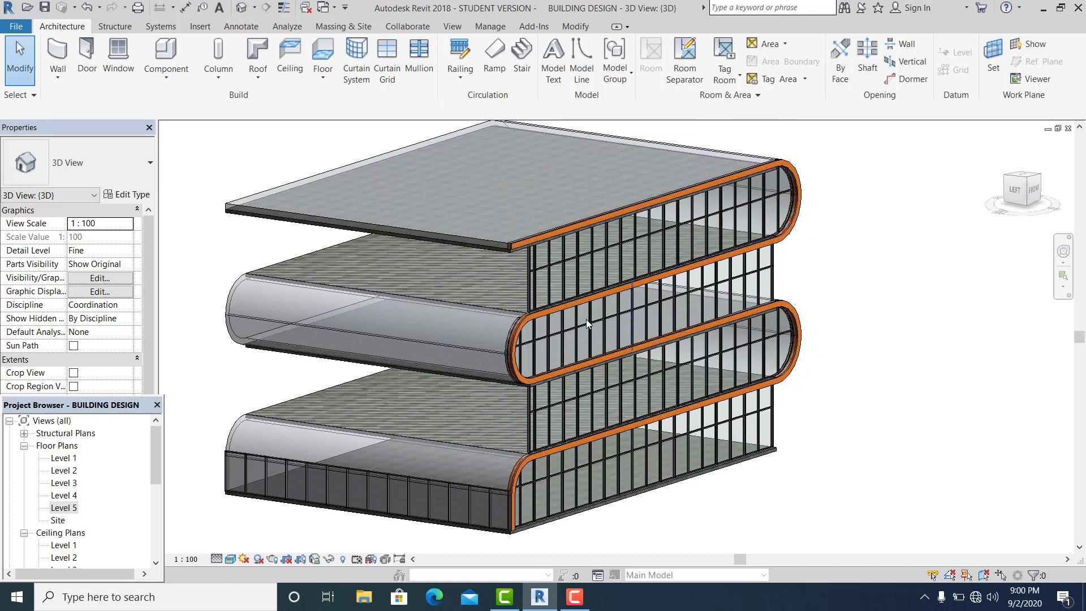
pyautogui.keyDown('shift'); pyautogui.moveTo(928, 336); pyautogui.dragTo(897, 322, button='middle'); pyautogui.keyUp('shift')
pyautogui.scroll(1, 553, 324)
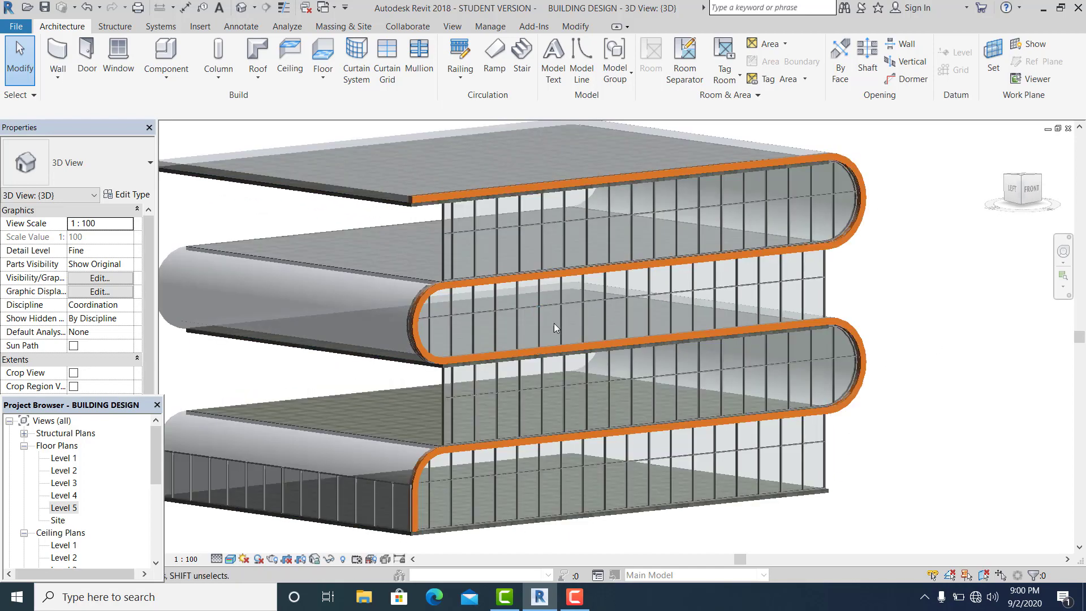
pyautogui.keyDown('shift'); pyautogui.moveTo(431, 190); pyautogui.dragTo(452, 187, button='middle'); pyautogui.keyUp('shift')
pyautogui.scroll(2, 354, 140)
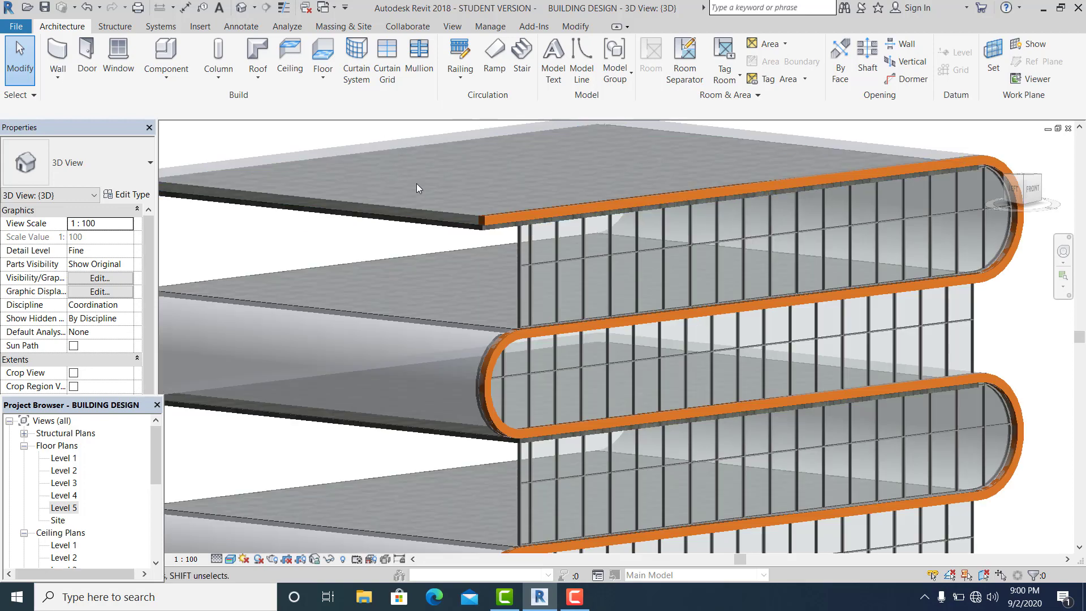
pyautogui.scroll(1, 478, 226)
pyautogui.scroll(-5, 492, 237)
pyautogui.scroll(5, 483, 233)
pyautogui.scroll(-5, 480, 232)
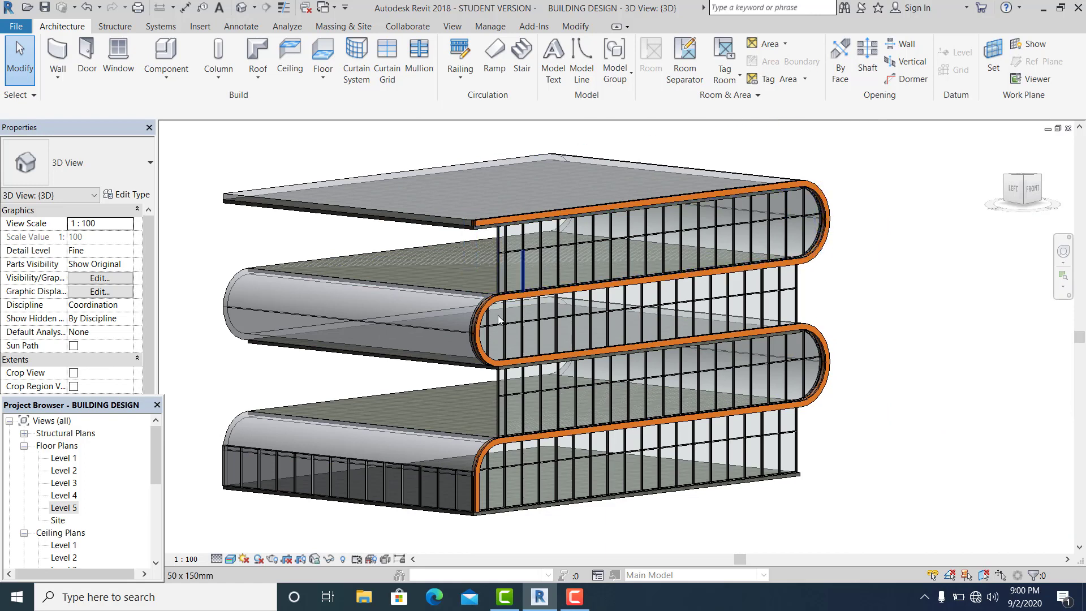
# - Start editing the profile of the winding orange front wall and open the South elevation
pyautogui.click(804, 187)
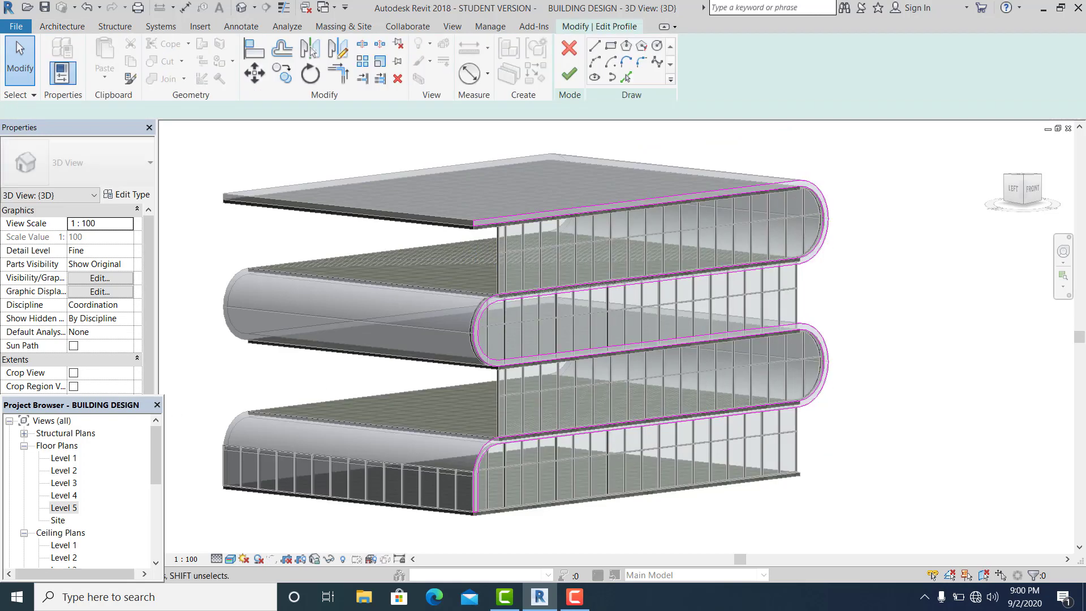
pyautogui.moveTo(158, 464); pyautogui.dragTo(158, 501)
pyautogui.doubleClick(78, 557)
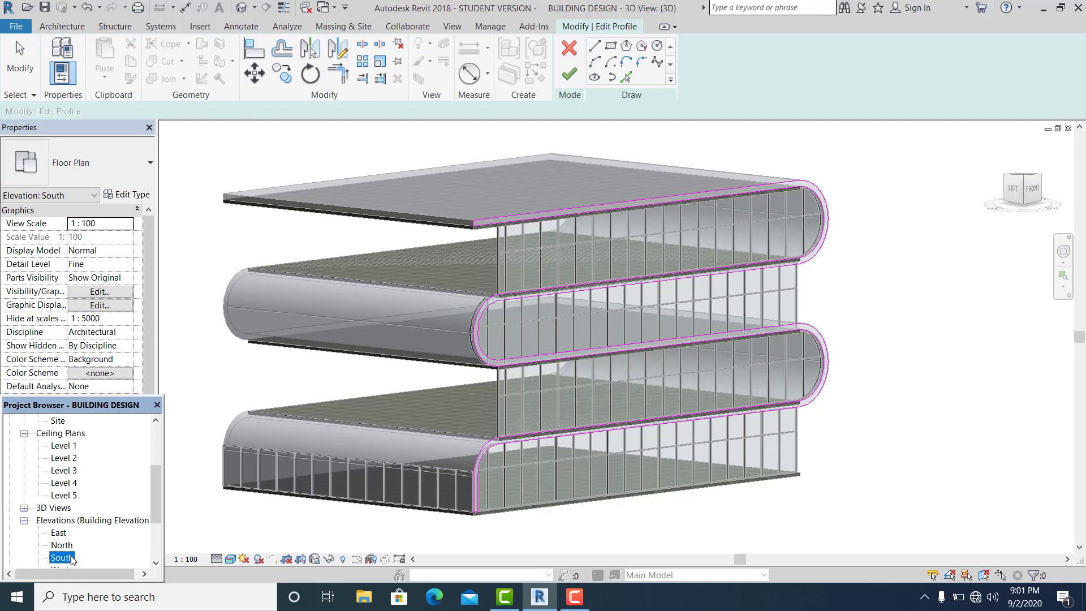
pyautogui.scroll(5, 678, 283)
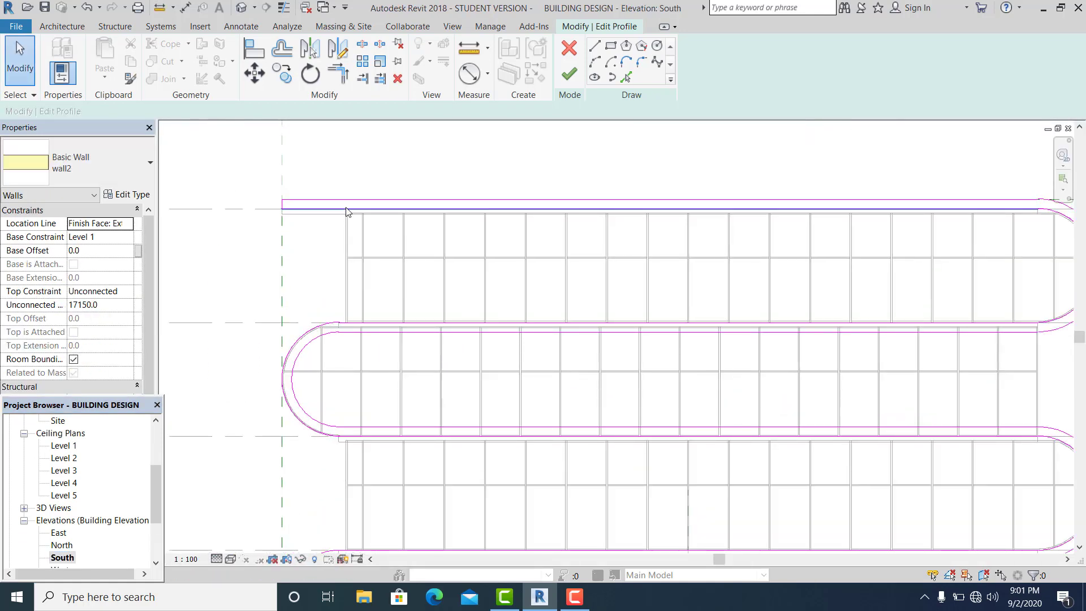
# - Replace the underside line of the wall profile's topmost band with one picked along the top edge of the curtain wall below
pyautogui.click(395, 210)
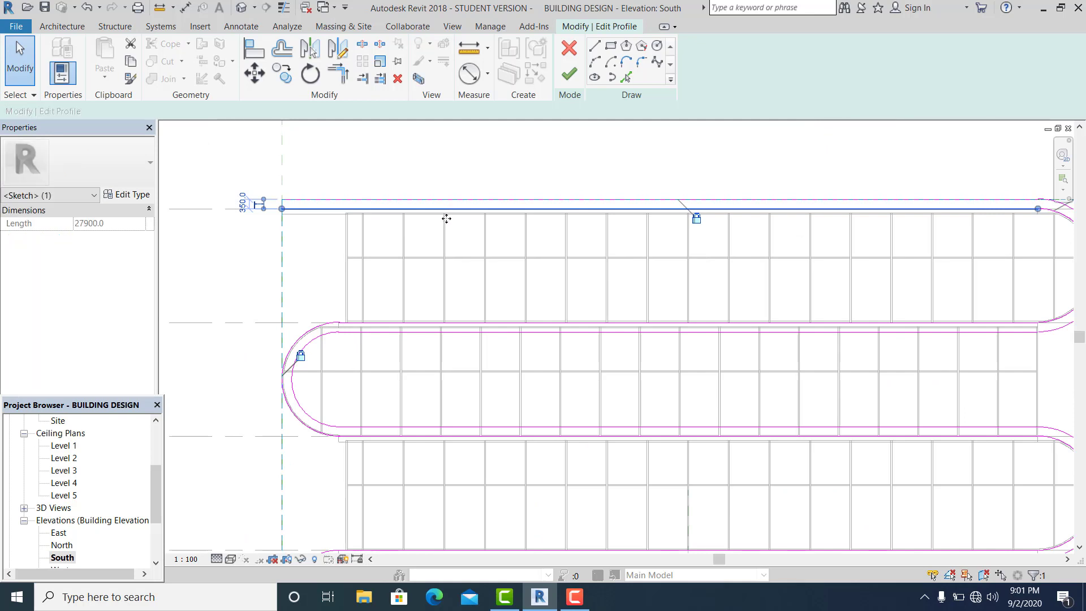
pyautogui.press('Delete')
pyautogui.click(432, 209)
pyautogui.press('Delete')
pyautogui.moveTo(462, 248); pyautogui.dragTo(406, 236, button='middle')
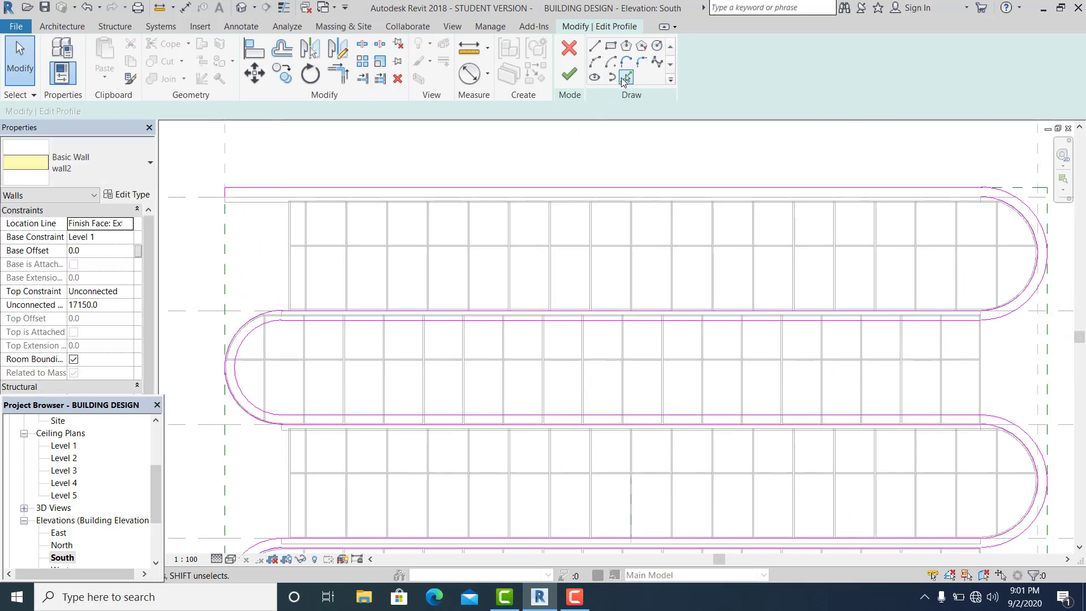
pyautogui.click(266, 202)
pyautogui.click(20, 52)
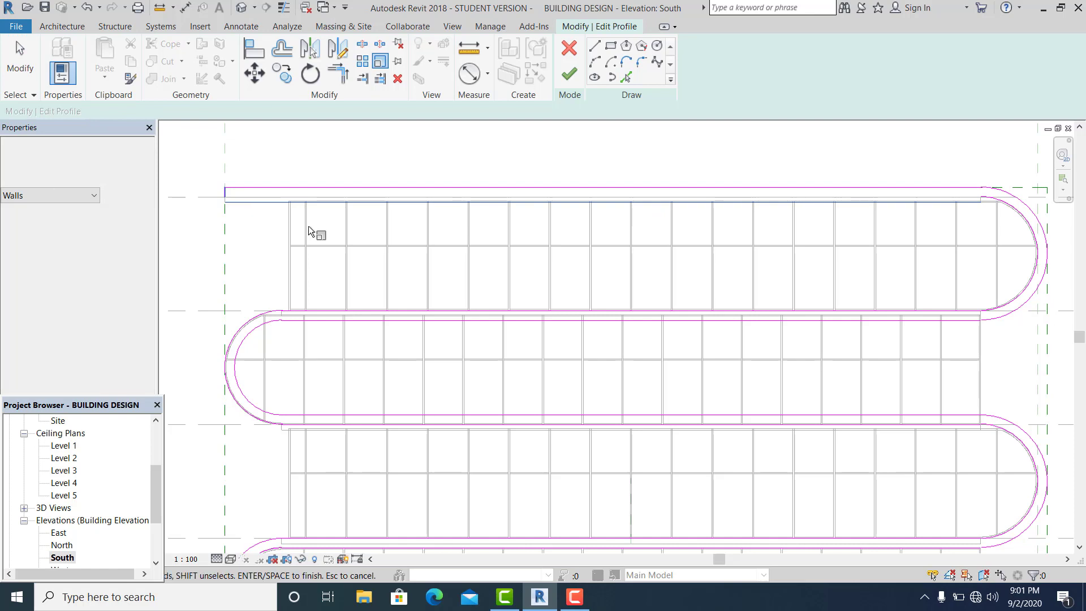
# - Stretch the short vertical end line of the topmost band down to the new underside line
pyautogui.scroll(-1, 315, 233)
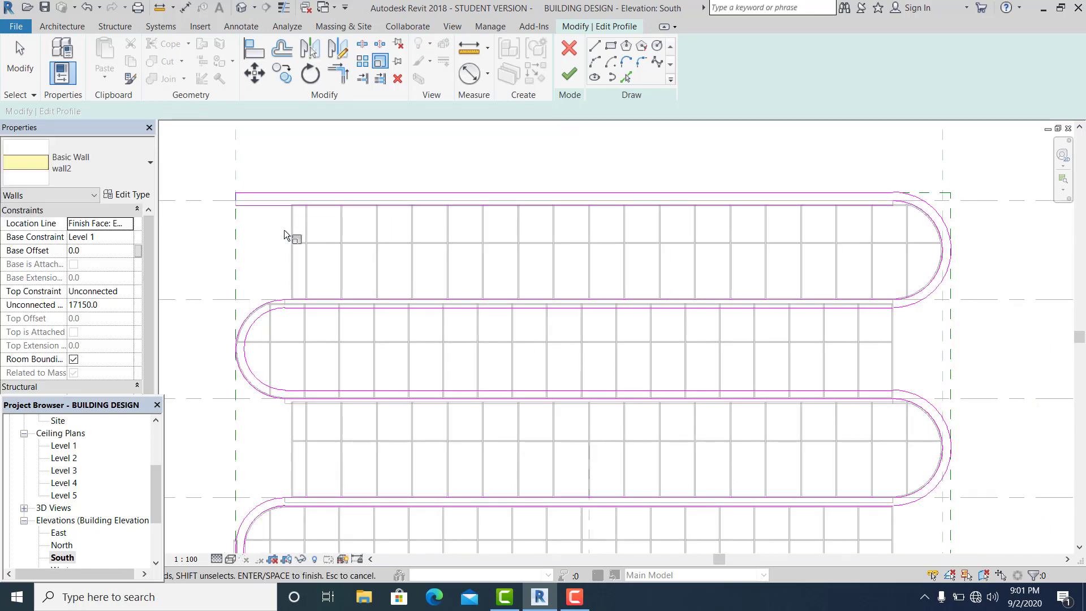
pyautogui.scroll(4, 233, 199)
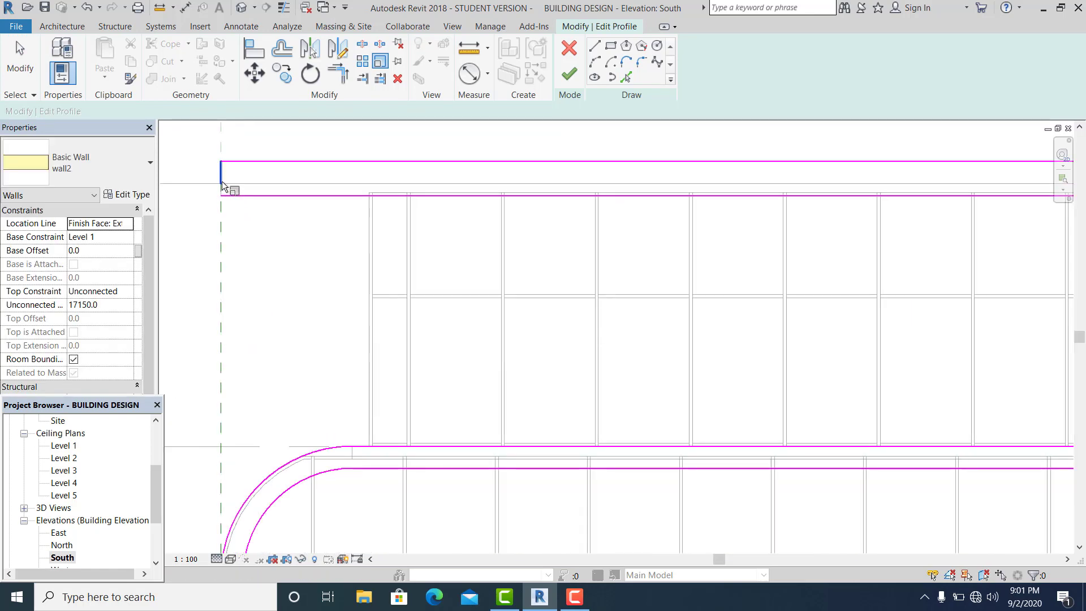
pyautogui.click(225, 195)
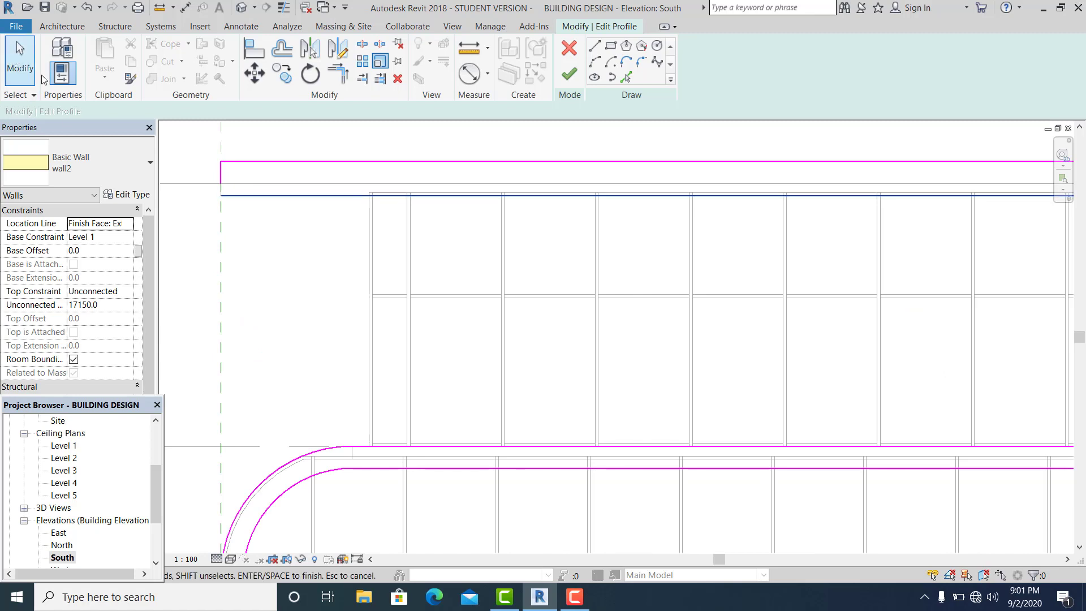
pyautogui.click(19, 59)
pyautogui.scroll(1, 203, 178)
pyautogui.click(228, 195)
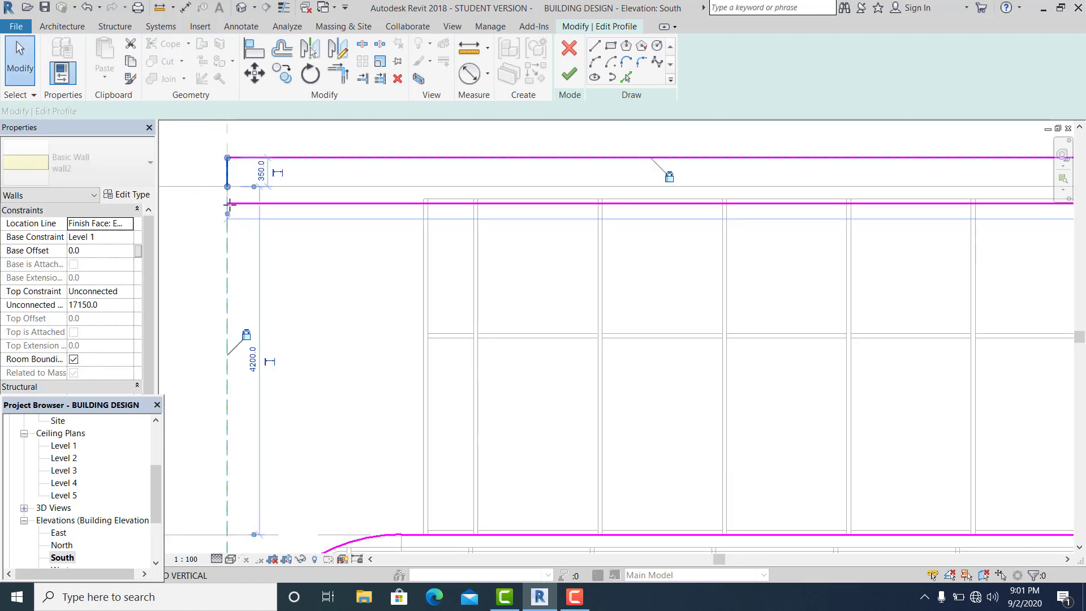
pyautogui.moveTo(229, 205); pyautogui.dragTo(227, 203)
pyautogui.click(276, 319)
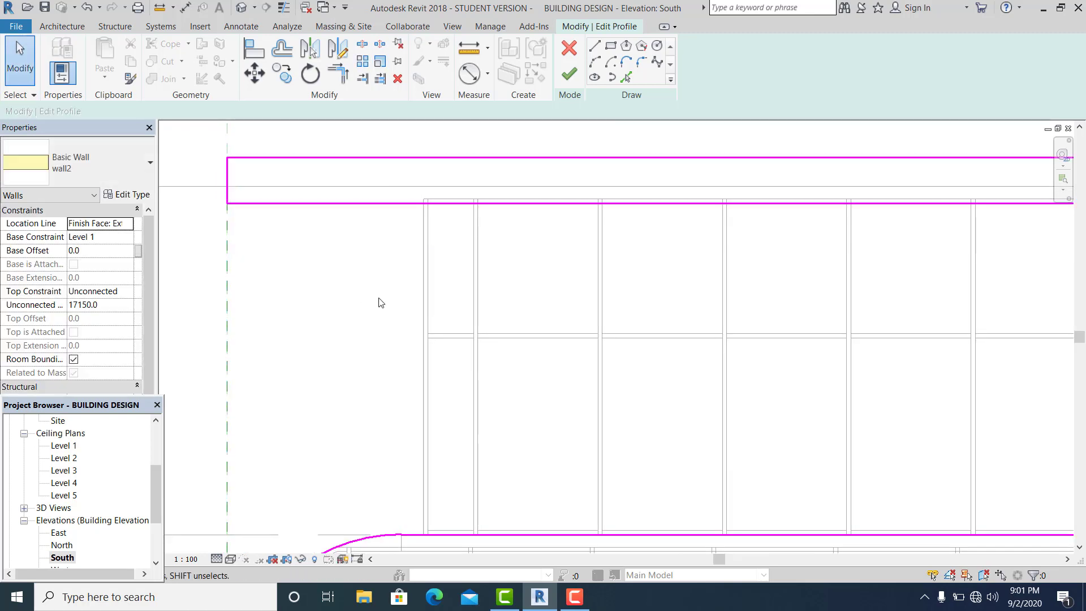
# - Try to trim the new underside line and the inner arc of the uppermost bend into a corner
pyautogui.scroll(-3, 380, 302)
pyautogui.moveTo(739, 294); pyautogui.dragTo(442, 262, button='middle')
pyautogui.moveTo(996, 249); pyautogui.dragTo(873, 215, button='middle')
pyautogui.scroll(3, 873, 215)
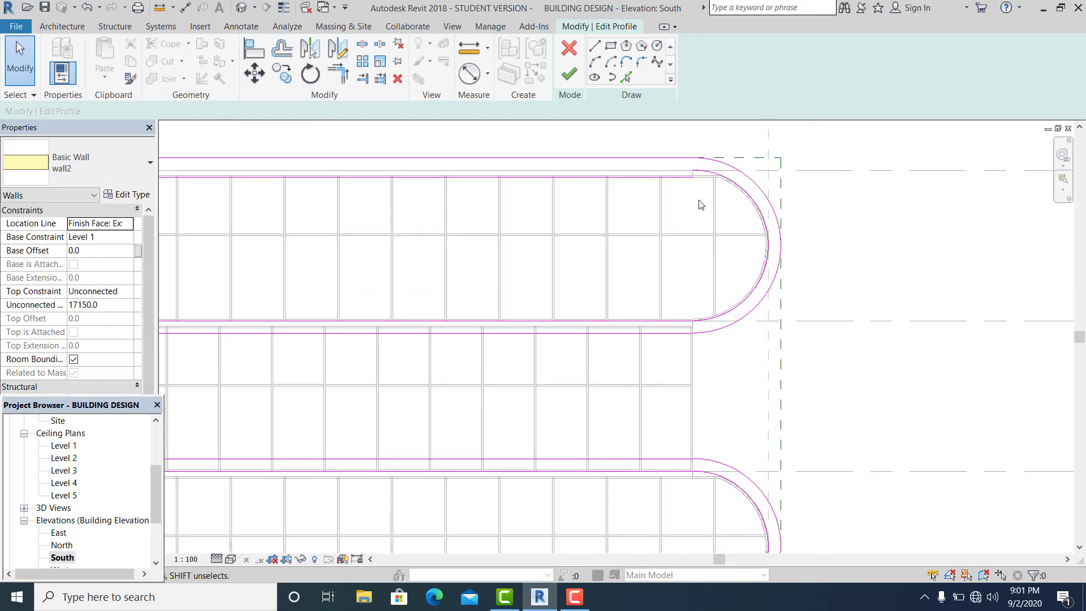
pyautogui.click(737, 178)
pyautogui.scroll(1, 701, 204)
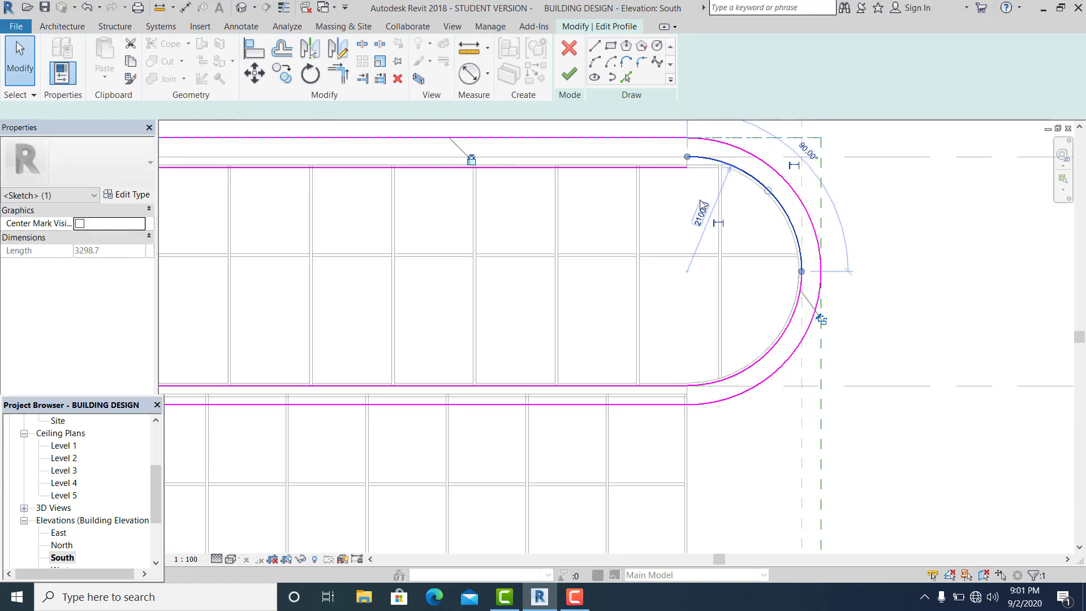
pyautogui.press('Escape')
pyautogui.scroll(2, 685, 204)
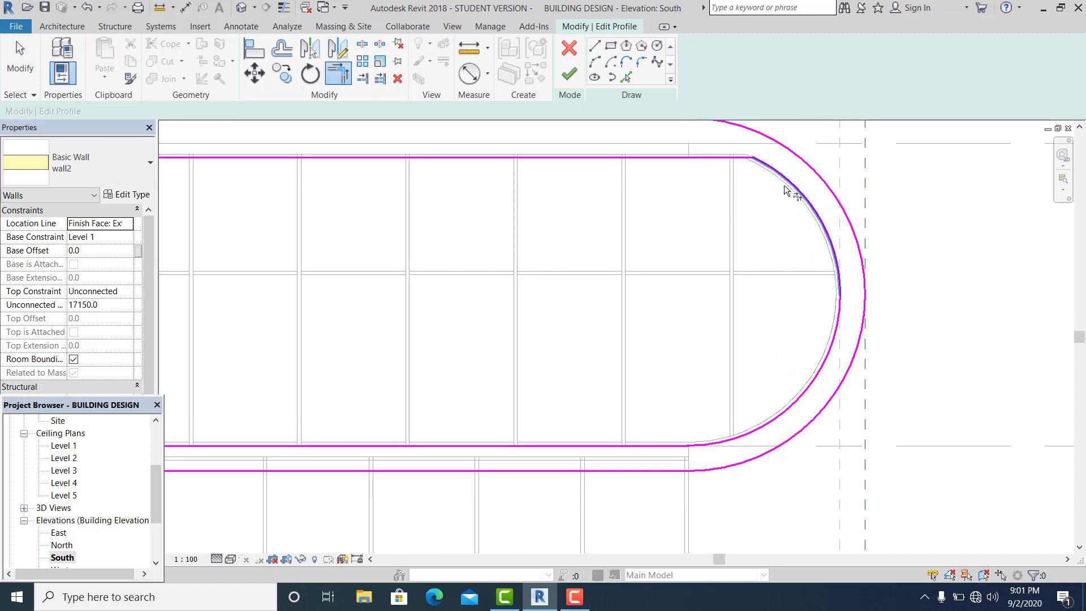
pyautogui.scroll(-3, 584, 165)
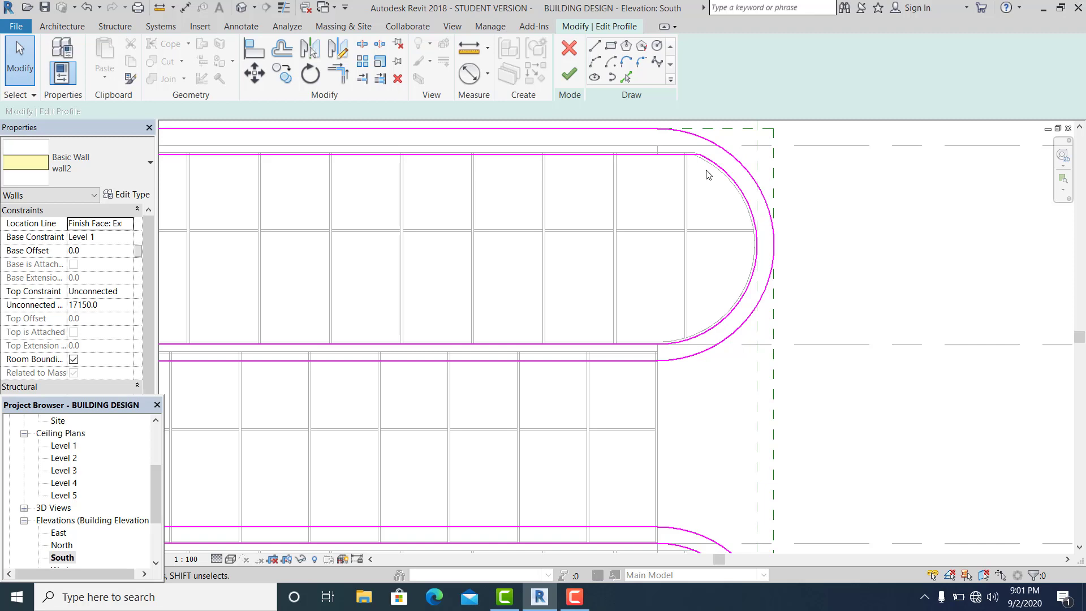
pyautogui.scroll(2, 706, 175)
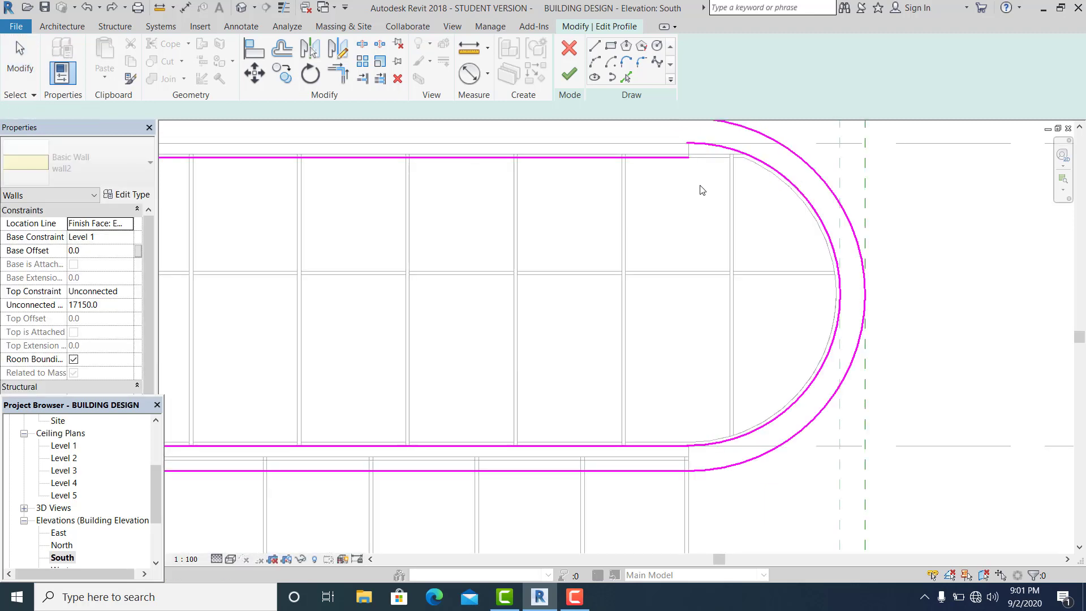
# - Delete the two inner quarter arcs of the uppermost bend from the wall profile
pyautogui.click(728, 160)
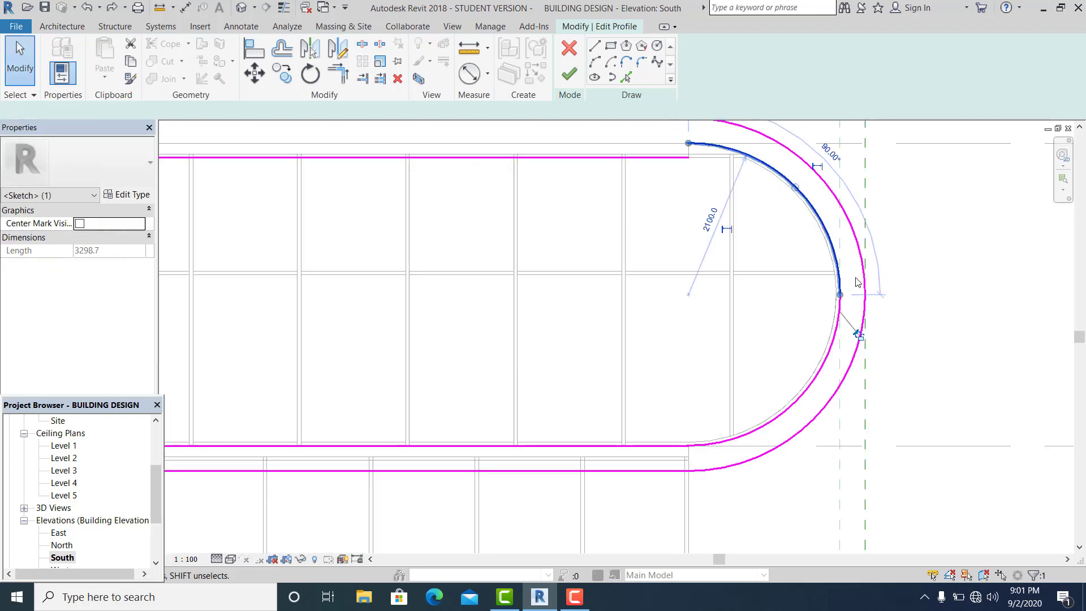
pyautogui.press('Delete')
pyautogui.click(837, 339)
pyautogui.press('Delete')
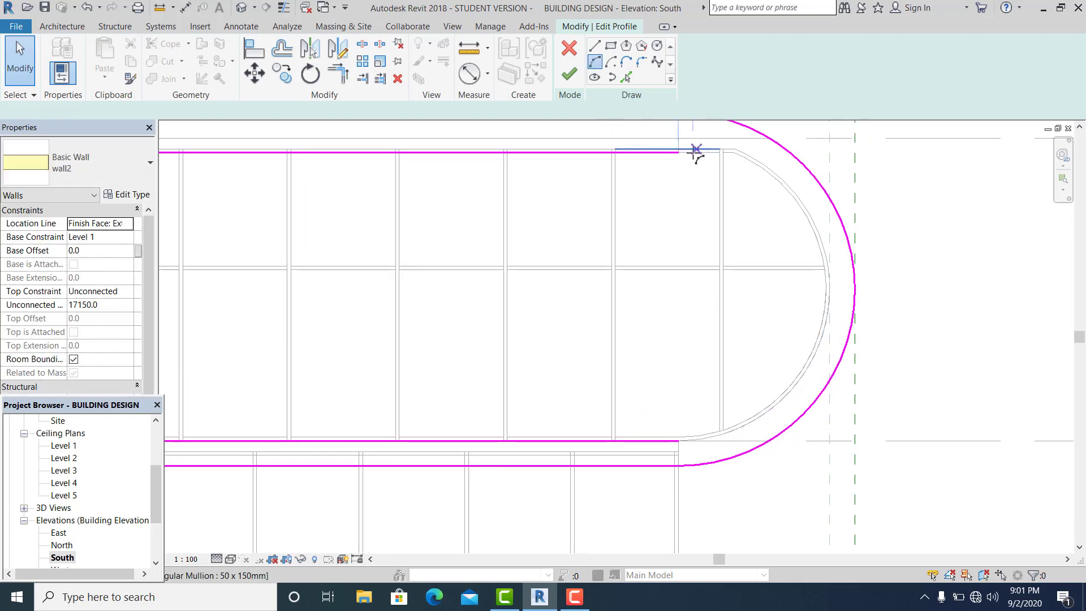
# - Draw a semicircular arc of radius 2000 joining the ends of the two inner lines at the uppermost bend
pyautogui.press('l')
pyautogui.press('i')
pyautogui.click(686, 152)
pyautogui.click(686, 440)
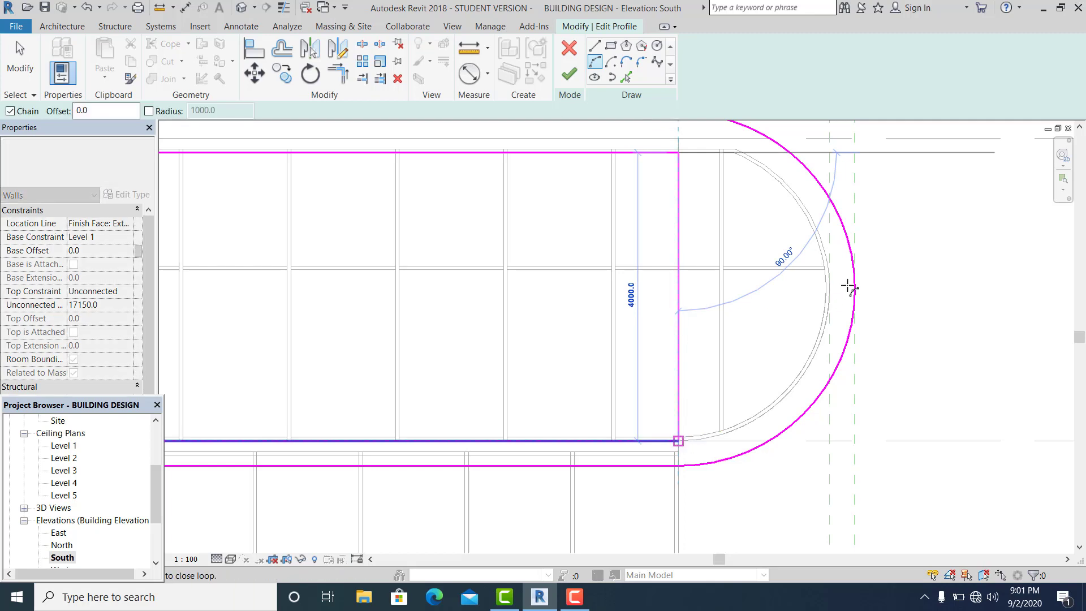
pyautogui.click(818, 277)
pyautogui.scroll(-1, 641, 310)
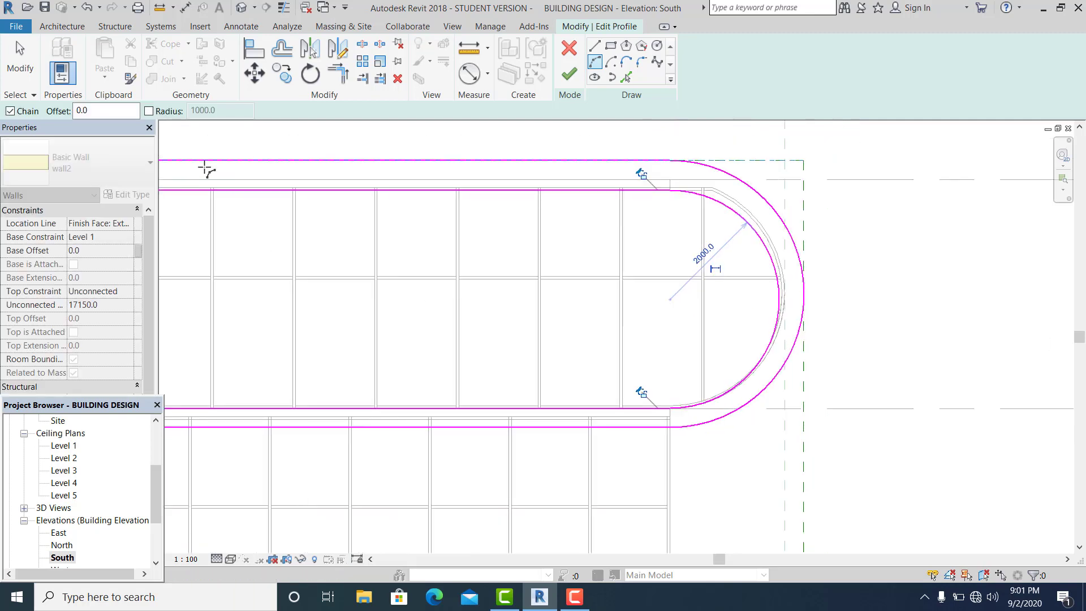
pyautogui.click(16, 71)
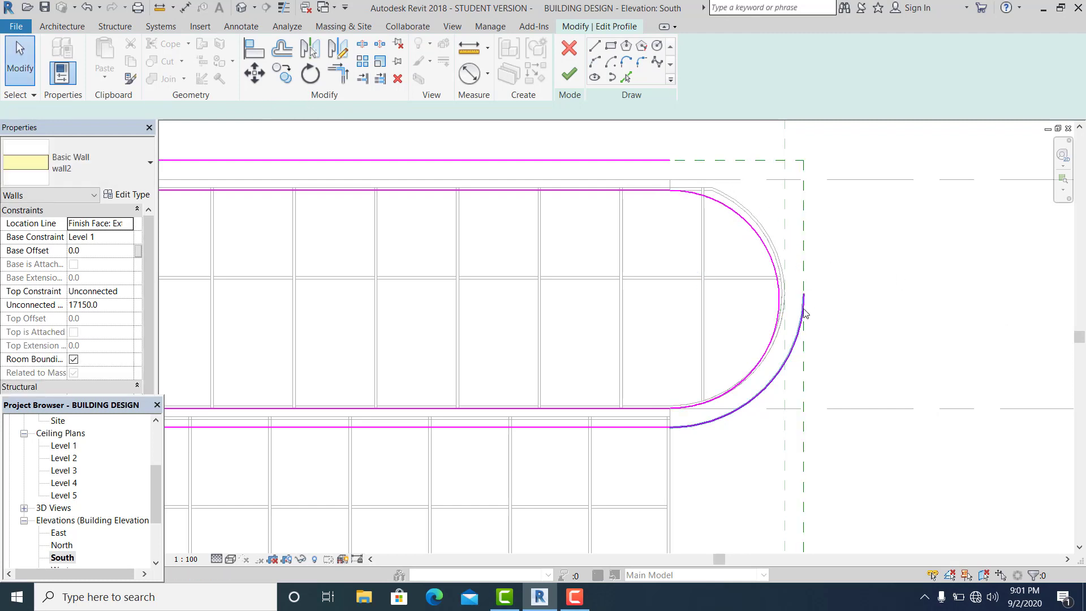
# - Replace the outer arcs of the uppermost bend with a copy of the new inner arc offset 350 outward
pyautogui.click(775, 279)
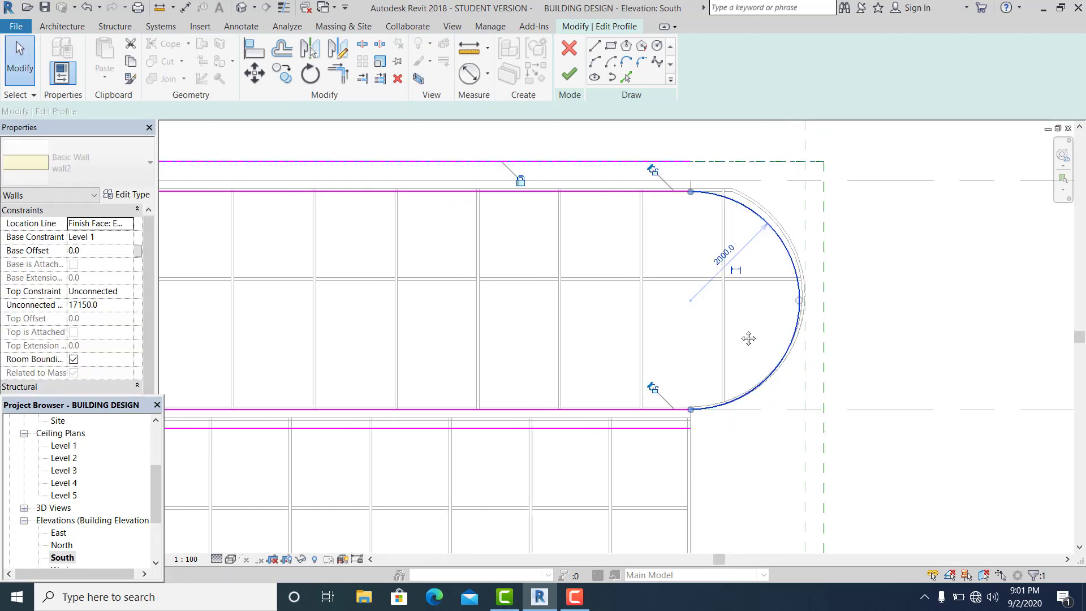
pyautogui.press('o')
pyautogui.press('f')
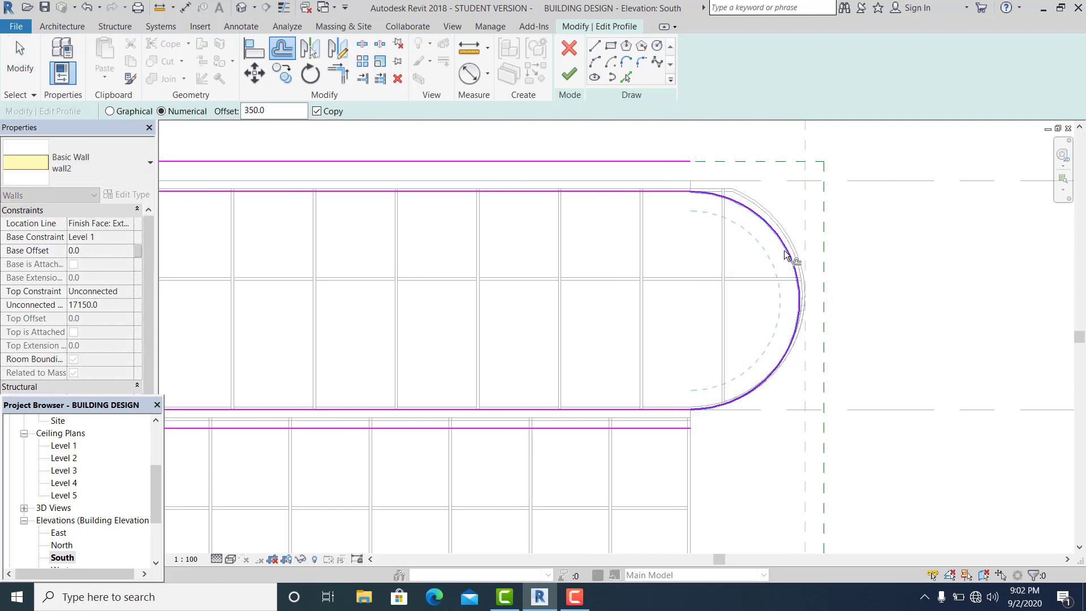
pyautogui.click(790, 248)
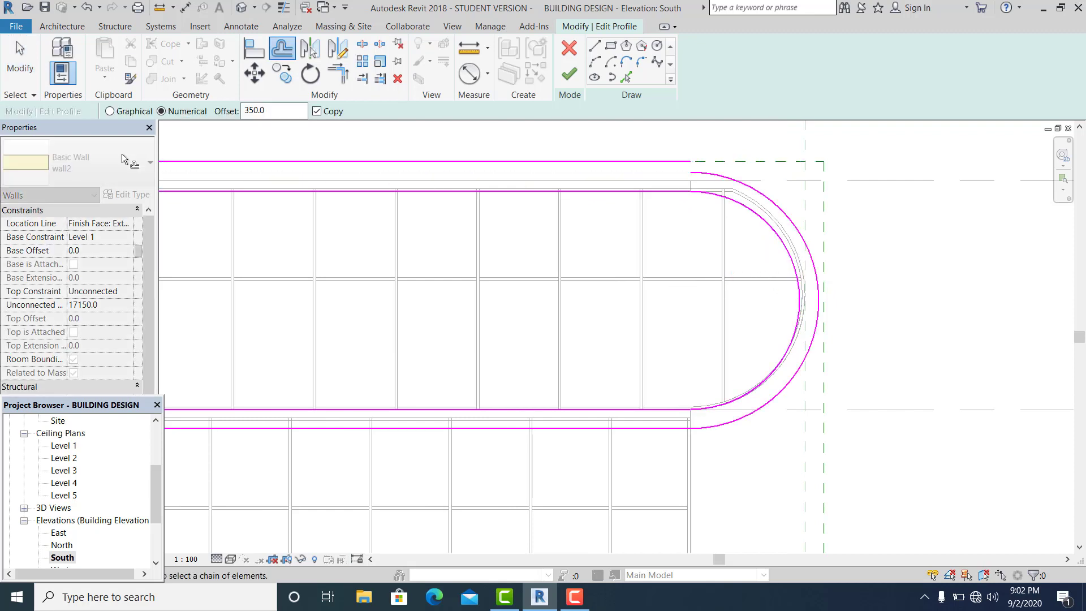
pyautogui.click(10, 57)
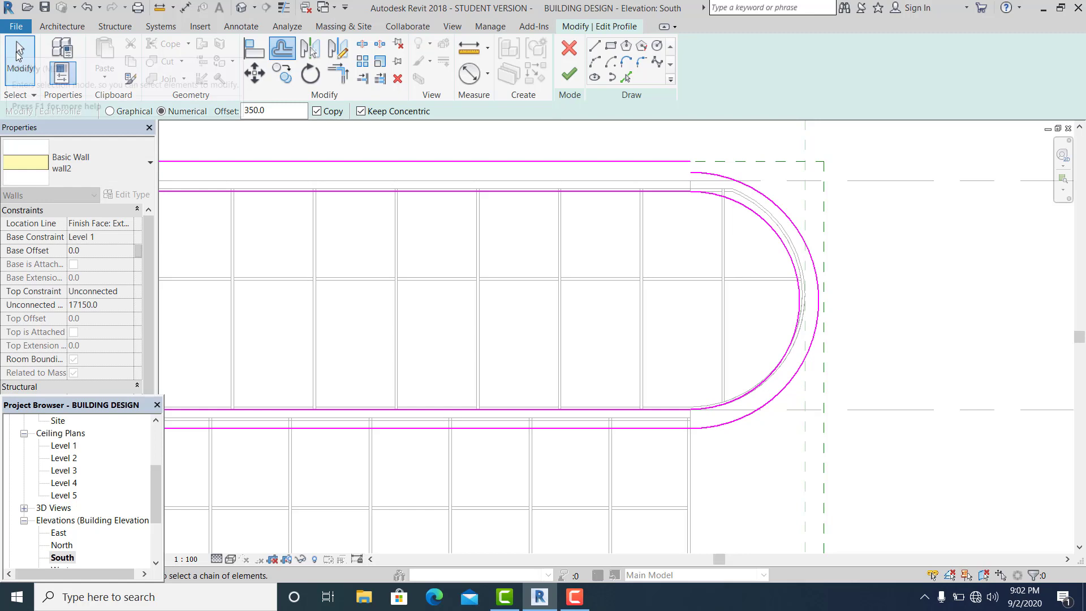
# - Join the open upper end of the new outer arc to the end of the profile's top line
pyautogui.scroll(-3, 535, 233)
pyautogui.moveTo(432, 221); pyautogui.dragTo(686, 230, button='middle')
pyautogui.click(724, 199)
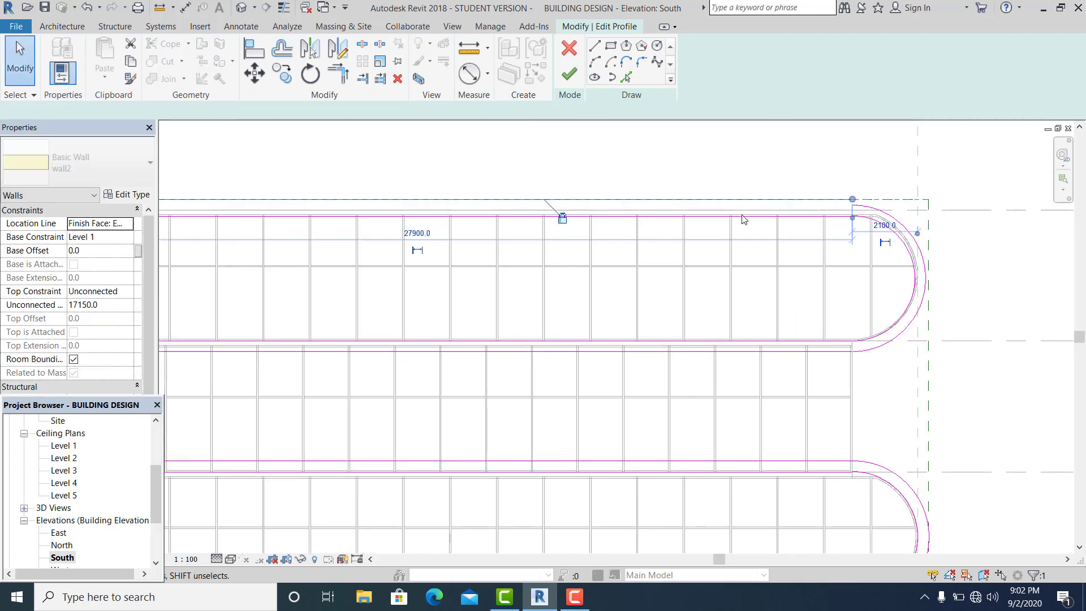
pyautogui.moveTo(814, 264); pyautogui.dragTo(837, 263, button='middle')
pyautogui.scroll(-1, 855, 278)
pyautogui.scroll(-1, 818, 270)
pyautogui.scroll(5, 918, 242)
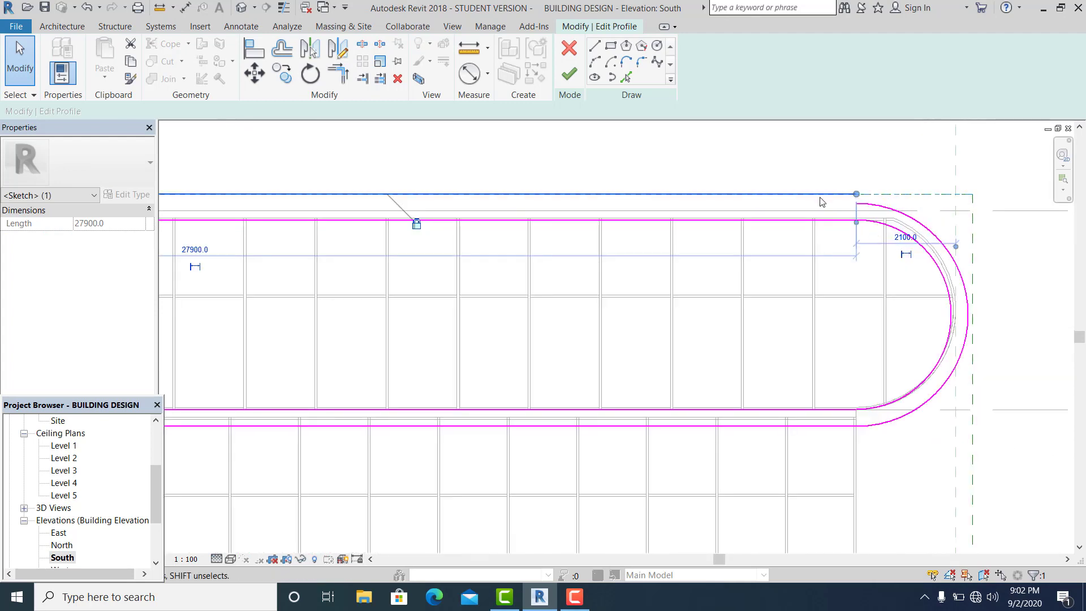
pyautogui.click(855, 201)
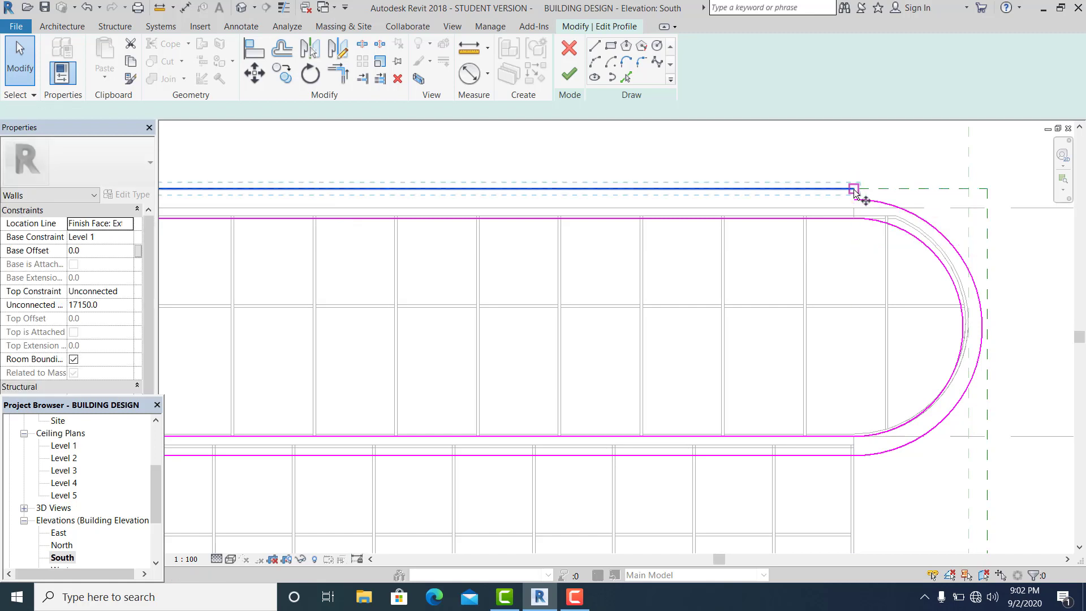
pyautogui.press('m')
pyautogui.press('v')
pyautogui.press('Escape')
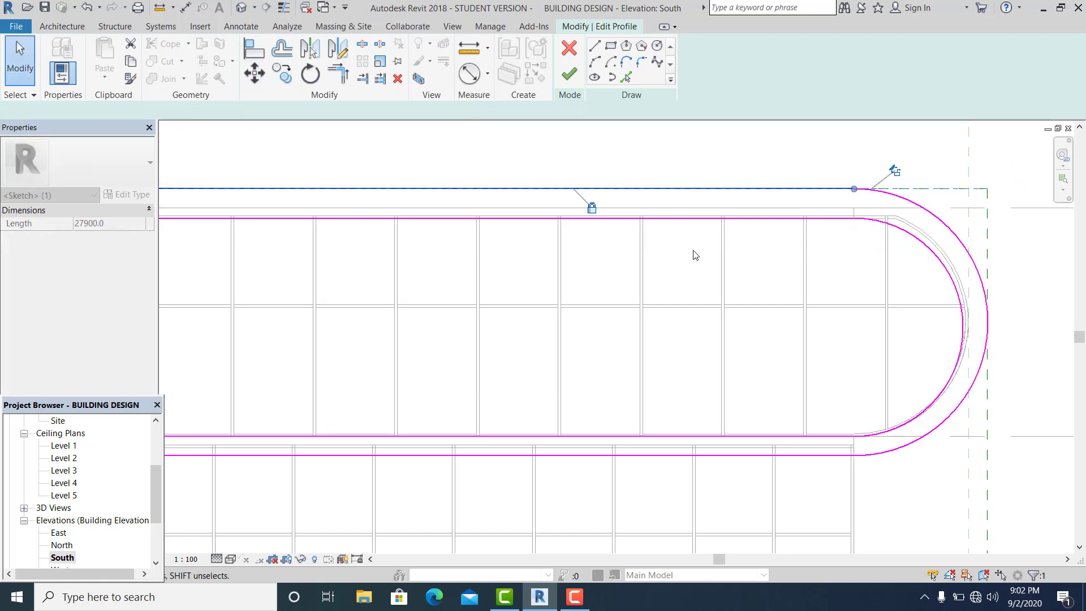
pyautogui.scroll(-2, 690, 252)
pyautogui.scroll(-1, 730, 263)
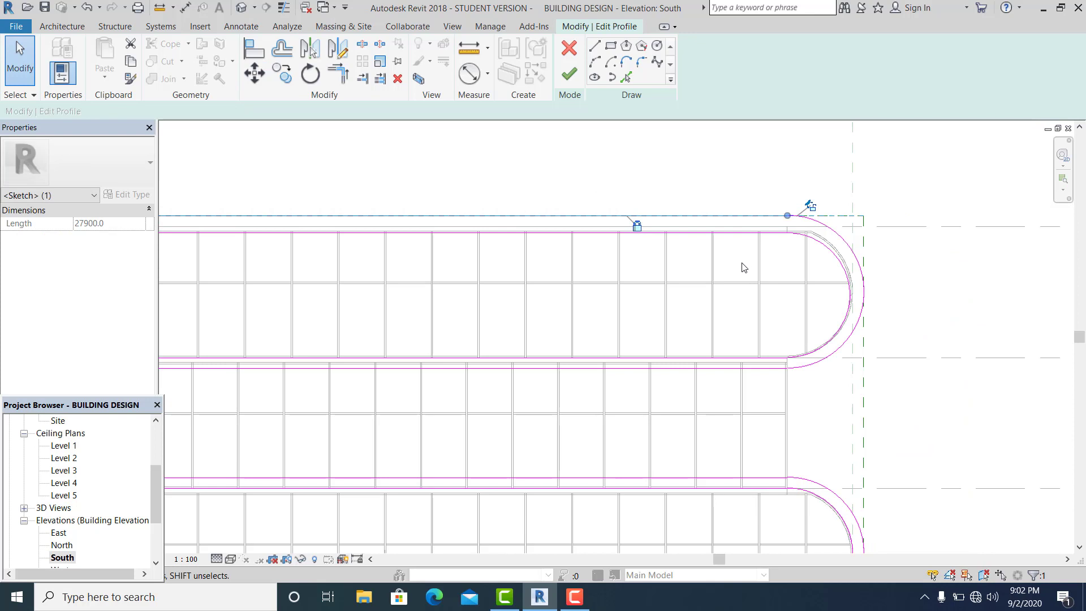
pyautogui.scroll(-3, 752, 266)
pyautogui.scroll(1, 778, 220)
pyautogui.scroll(1, 781, 215)
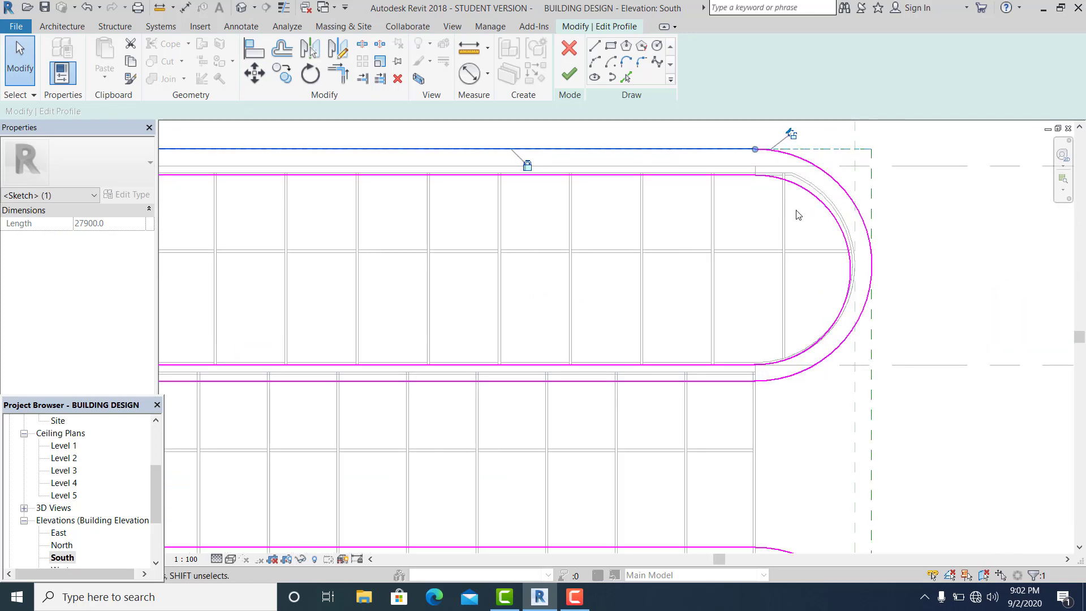
# - Delete the lower outer straight line of the left bend from the wall profile
pyautogui.scroll(-2, 820, 368)
pyautogui.scroll(2, 792, 368)
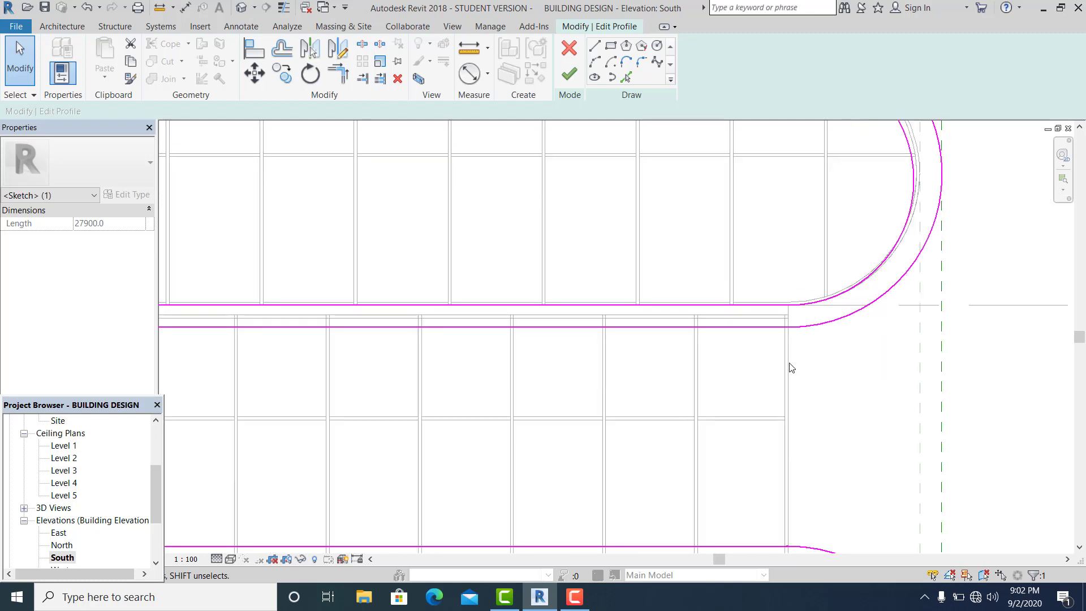
pyautogui.scroll(-2, 781, 333)
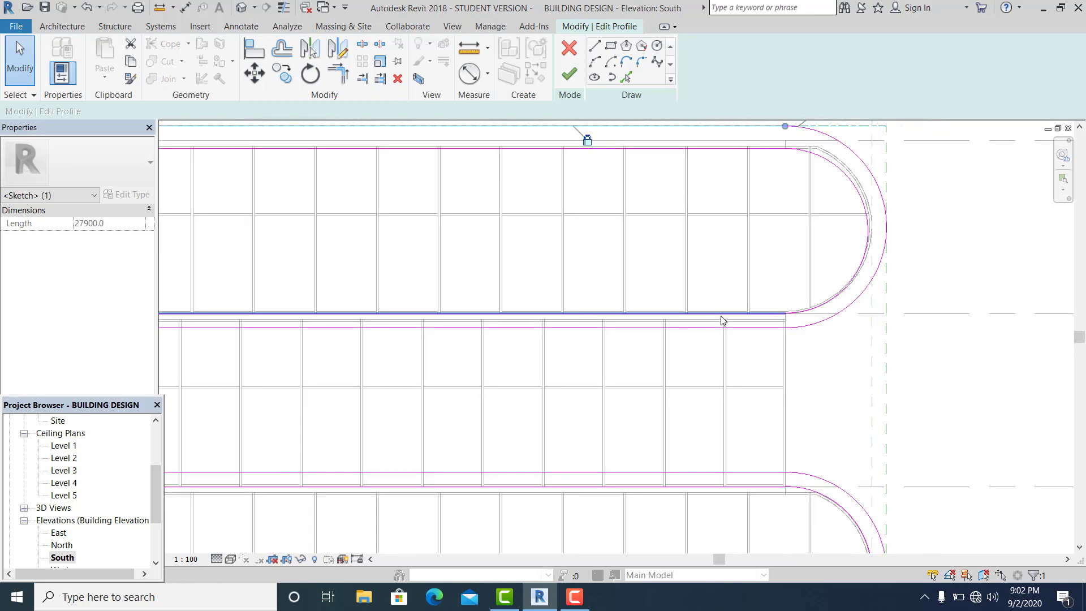
pyautogui.scroll(-2, 734, 356)
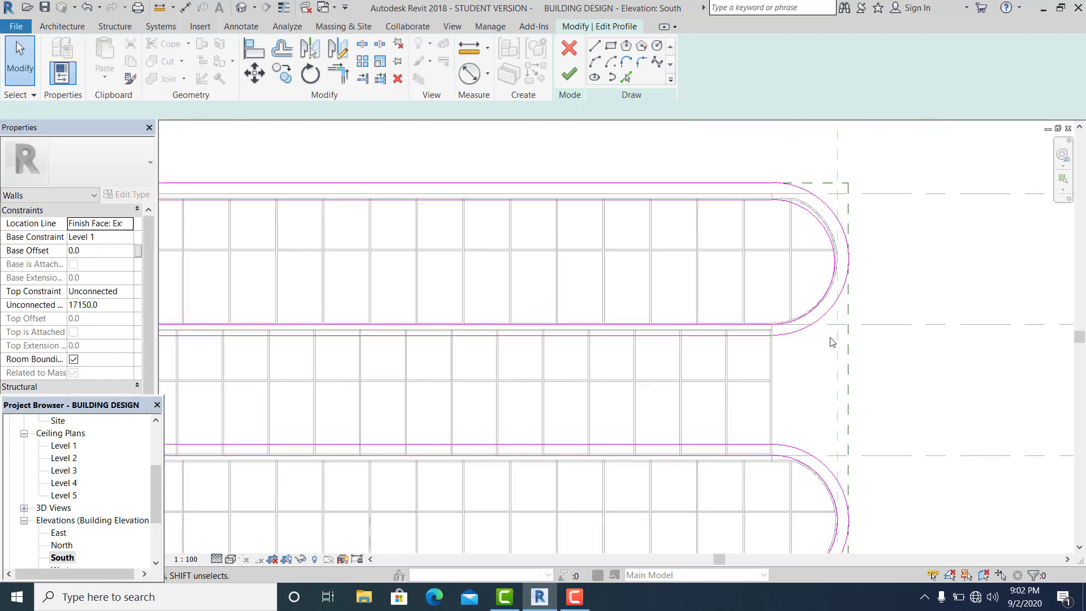
pyautogui.moveTo(431, 343); pyautogui.dragTo(627, 341, button='middle')
pyautogui.scroll(-1, 627, 340)
pyautogui.moveTo(686, 307); pyautogui.dragTo(771, 270, button='middle')
pyautogui.scroll(4, 315, 301)
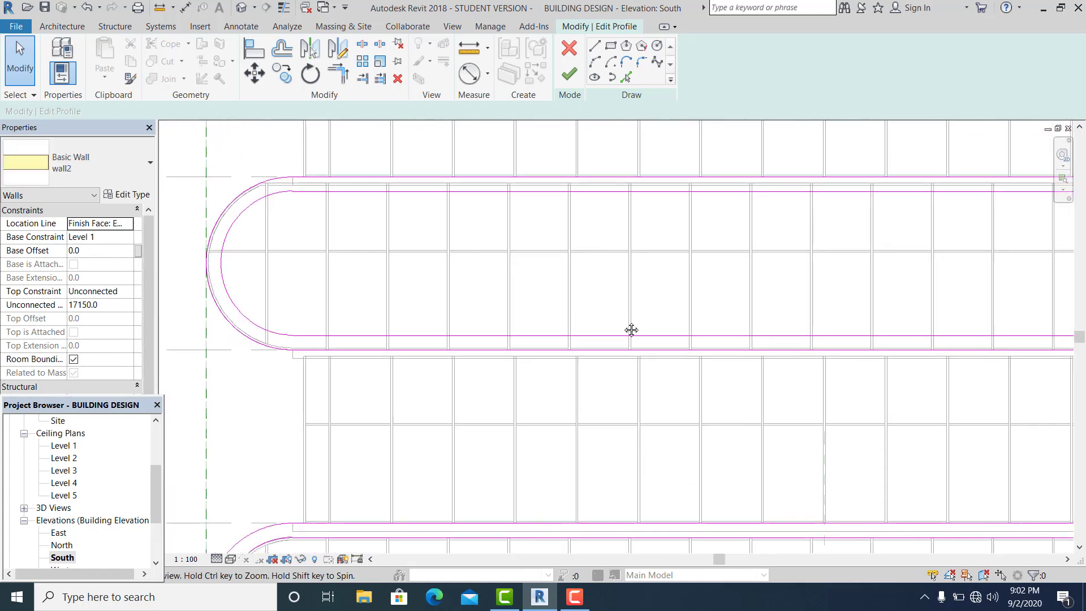
pyautogui.click(306, 348)
pyautogui.moveTo(403, 393)
pyautogui.mouseDown(button='middle')
pyautogui.moveTo(371, 380)
pyautogui.moveTo(389, 371)
pyautogui.mouseUp(button='middle')
pyautogui.press('Delete')
pyautogui.scroll(-1, 371, 381)
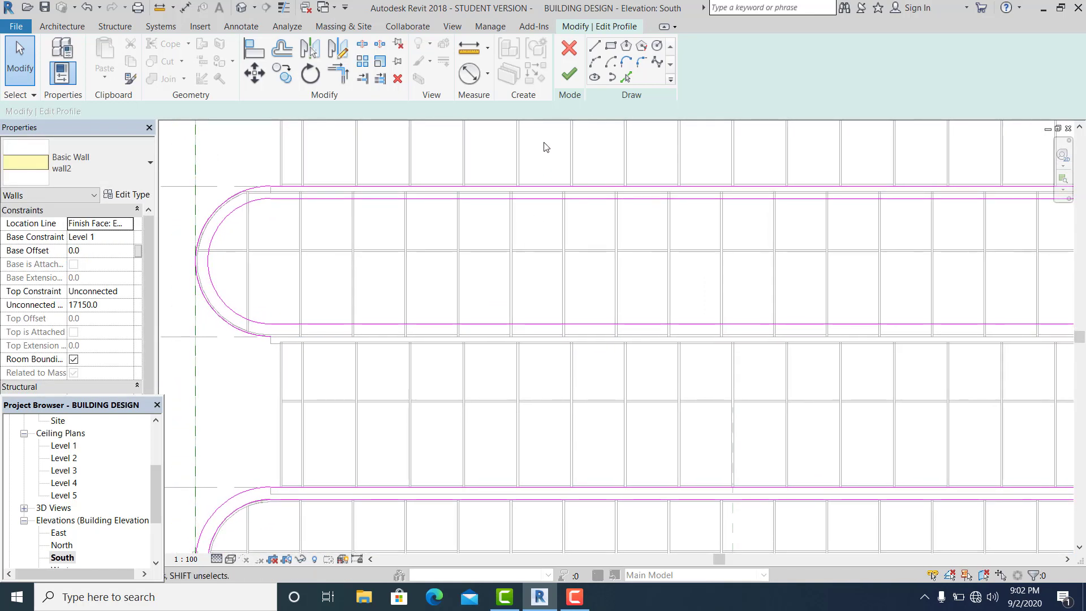
# - Add a new lower outer profile line at the left bend by picking the floor's bottom edge with zero offset
pyautogui.press('p')
pyautogui.press('l')
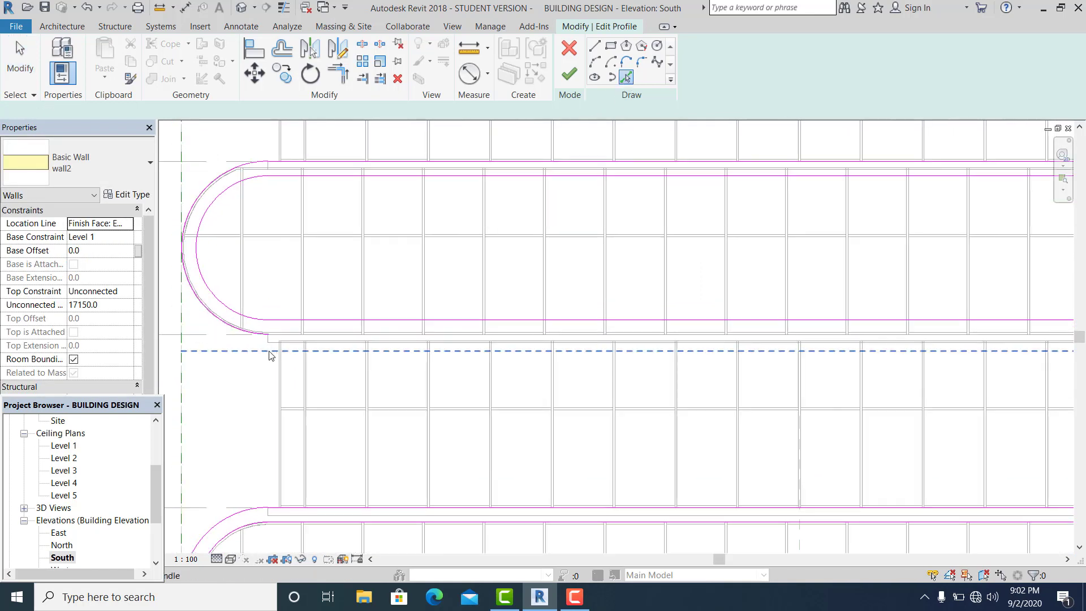
pyautogui.scroll(5, 266, 348)
pyautogui.click(261, 337)
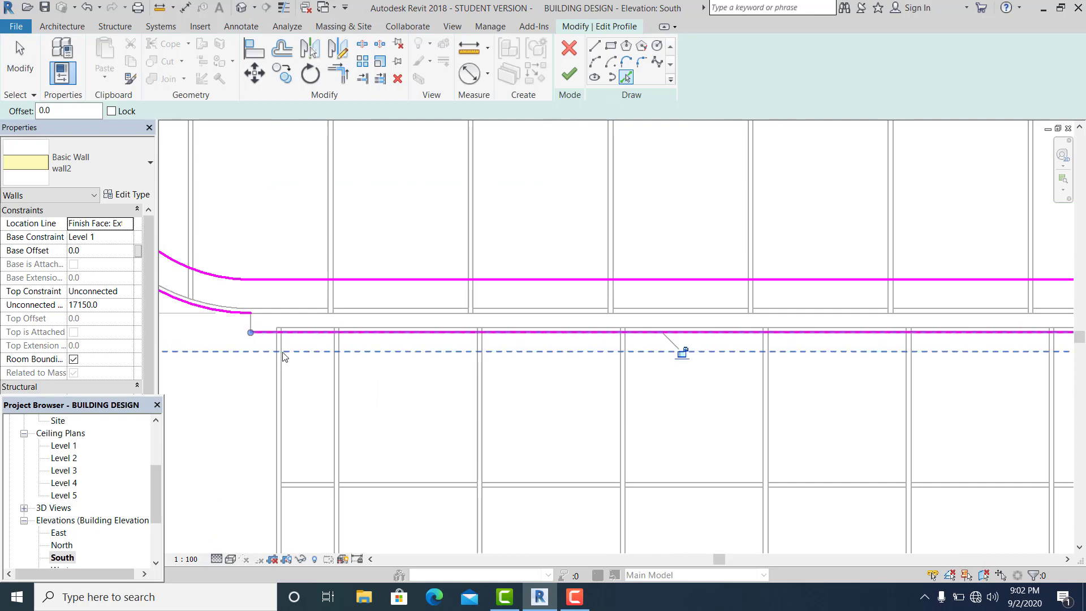
pyautogui.scroll(-2, 283, 354)
pyautogui.press('Escape')
# - Delete the two outer quarter arcs of the left bend
pyautogui.moveTo(187, 329); pyautogui.dragTo(318, 369, button='middle')
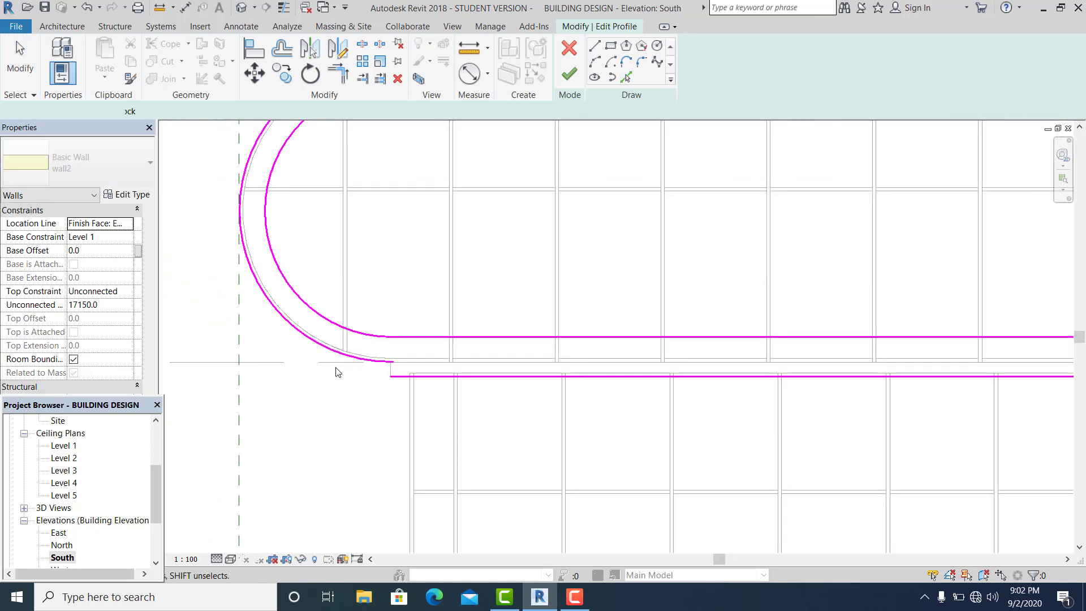
pyautogui.scroll(-2, 373, 391)
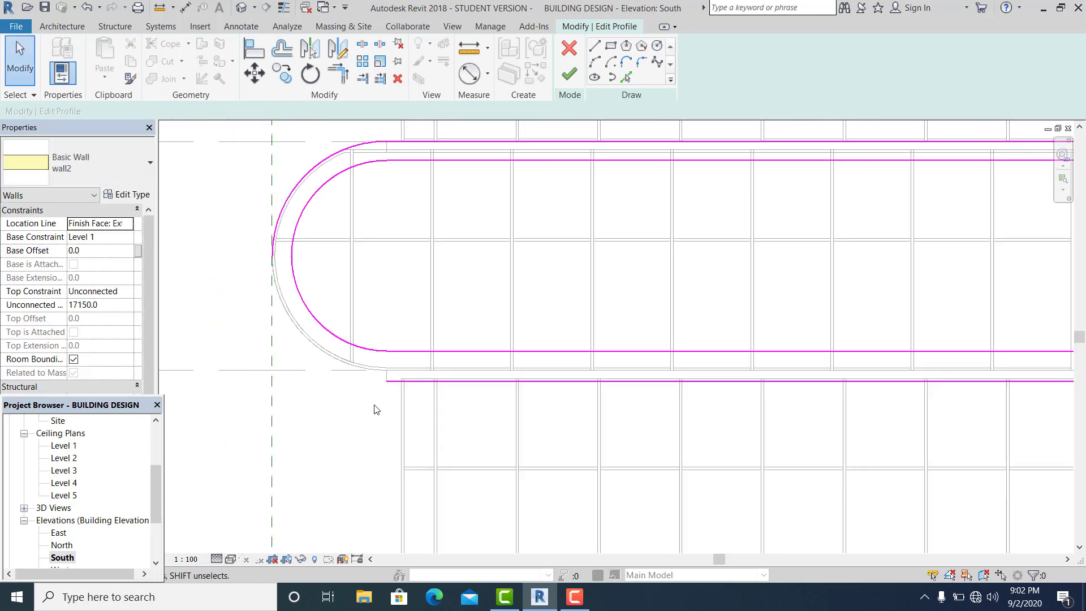
pyautogui.moveTo(374, 405); pyautogui.dragTo(383, 417, button='middle')
pyautogui.scroll(1, 374, 409)
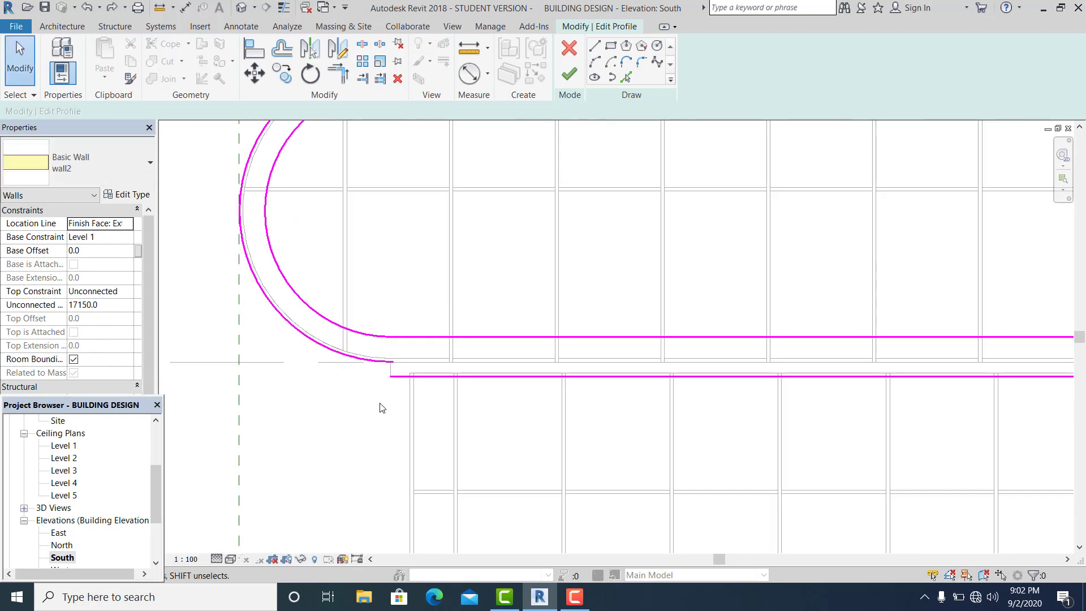
pyautogui.click(352, 367)
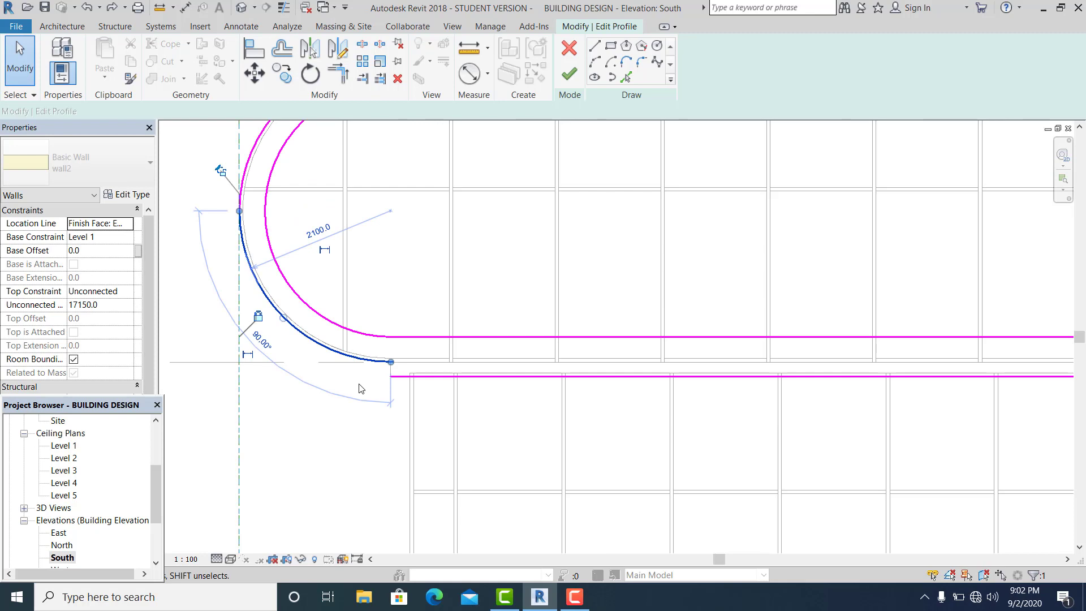
pyautogui.scroll(-1, 348, 436)
pyautogui.press('Delete')
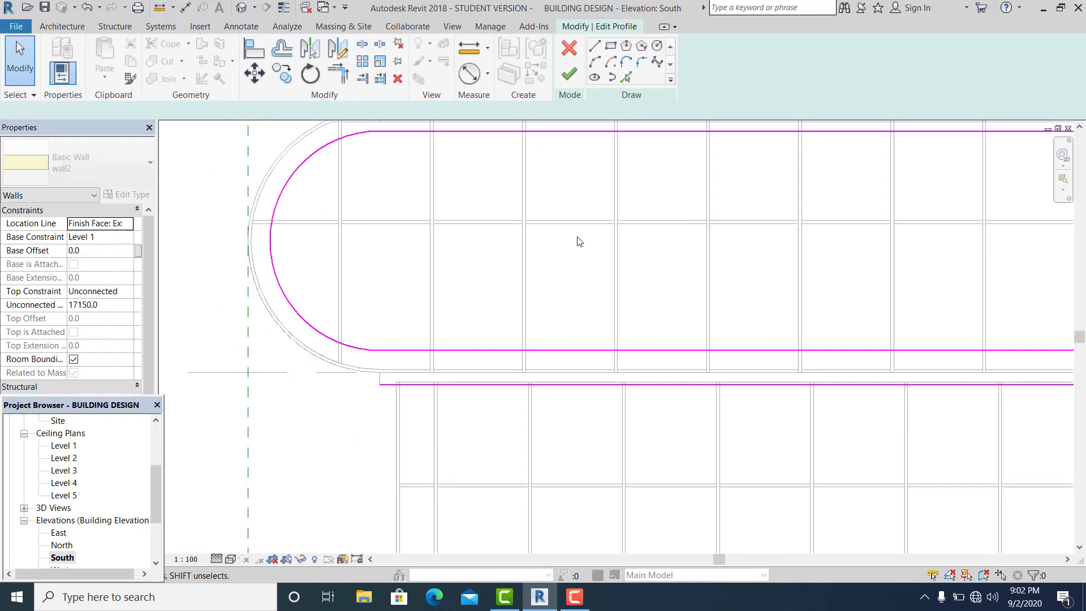
# - Draw a semicircular arc of radius 2200 joining the ends of the two outer lines at the left bend
pyautogui.click(600, 62)
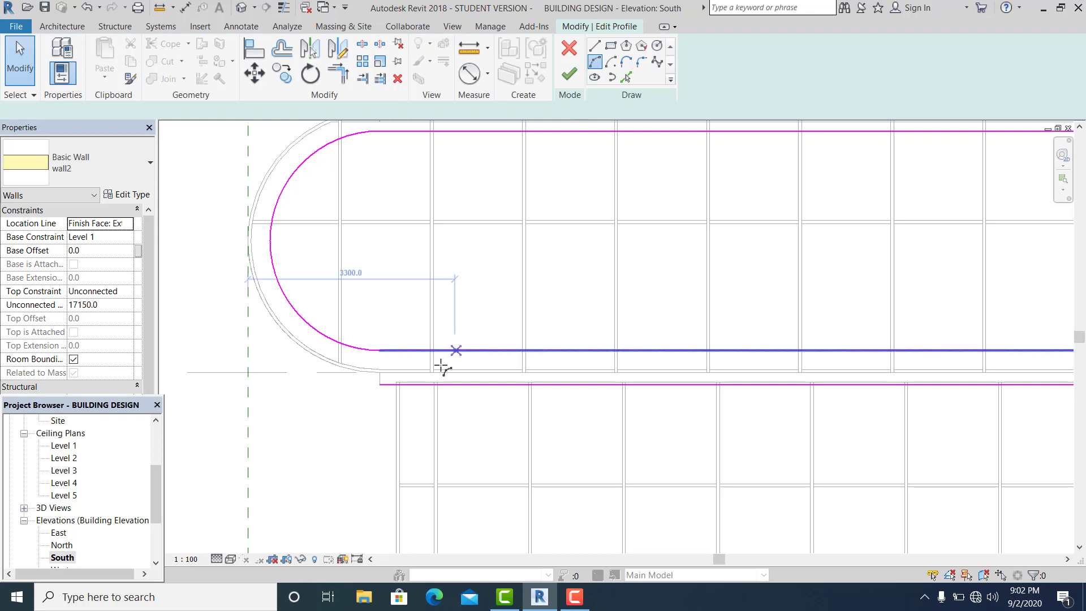
pyautogui.click(379, 385)
pyautogui.moveTo(386, 363); pyautogui.dragTo(383, 513, button='middle')
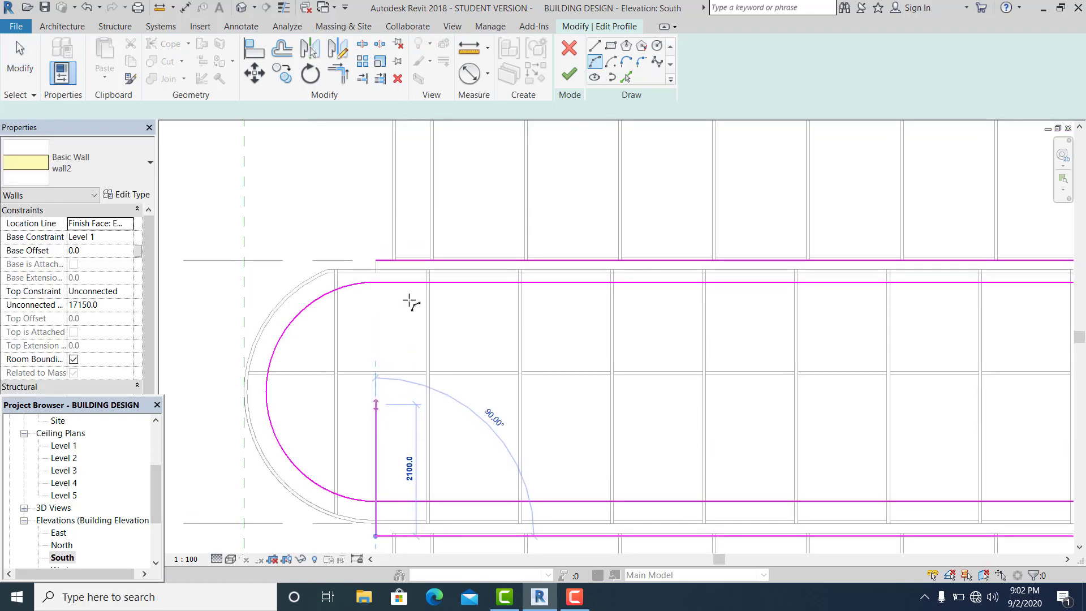
pyautogui.click(377, 260)
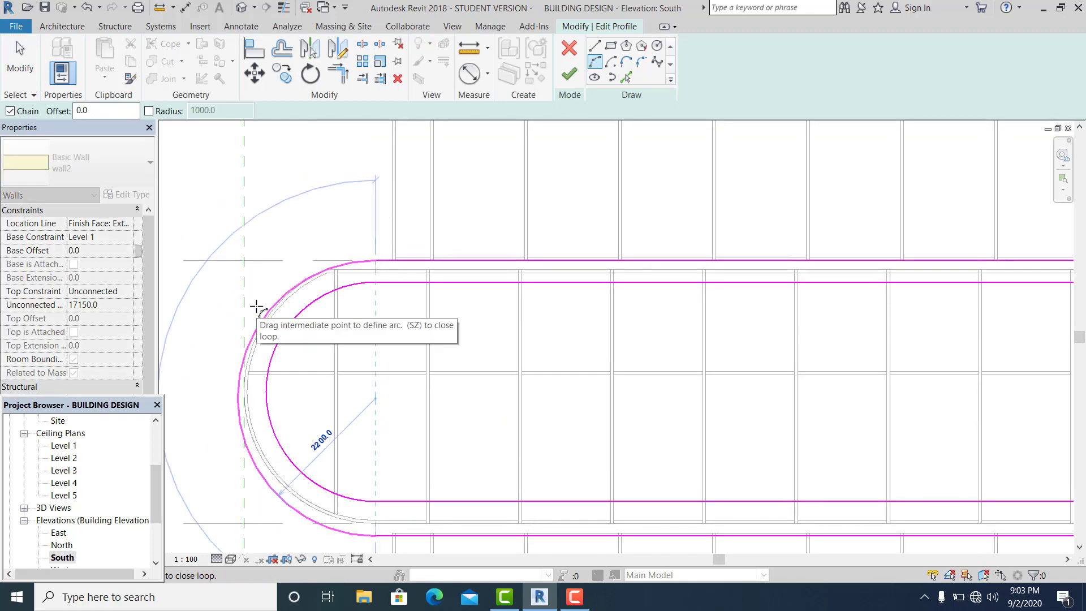
pyautogui.click(281, 352)
pyautogui.scroll(-1, 368, 232)
pyautogui.press('Escape')
pyautogui.press('Escape')
pyautogui.click(28, 68)
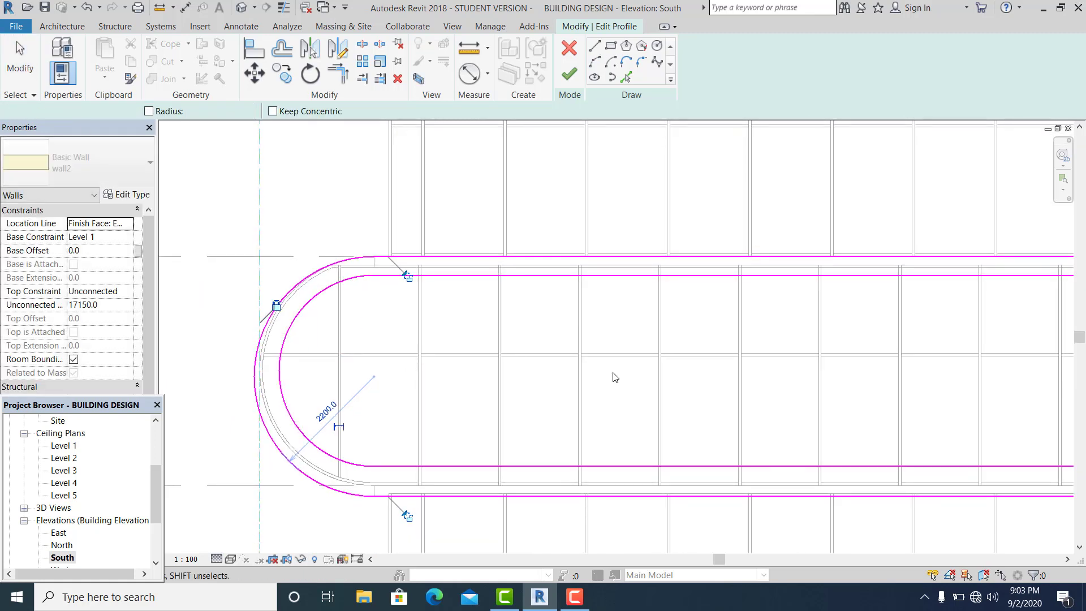
# - Examine the lower right bend of the profile, checking how its inner lines and arcs meet against the curtain wall
pyautogui.scroll(-3, 273, 225)
pyautogui.moveTo(363, 329); pyautogui.dragTo(226, 267, button='middle')
pyautogui.scroll(-2, 399, 311)
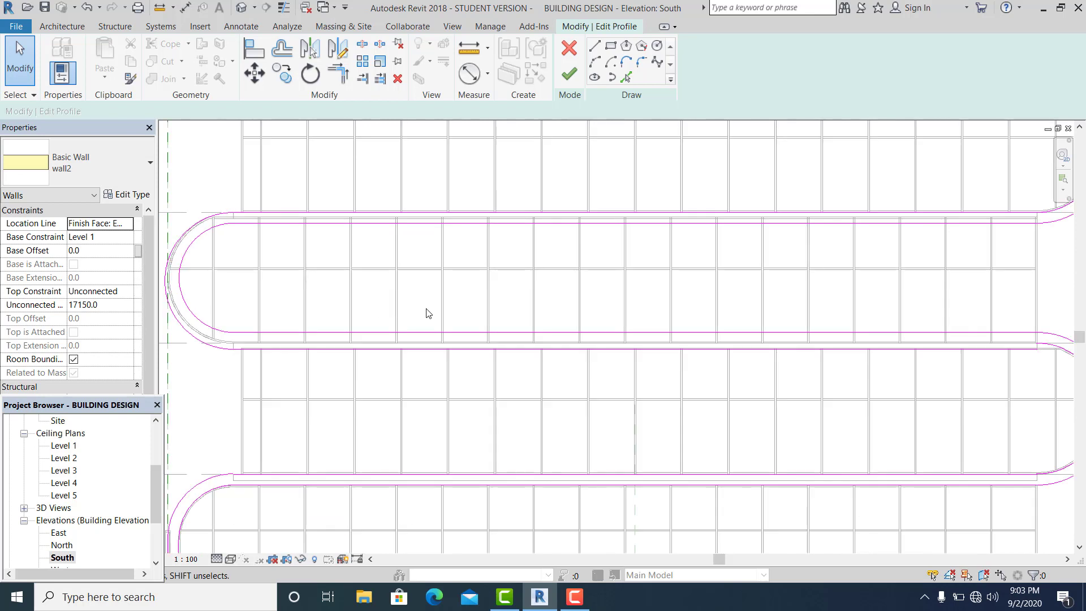
pyautogui.moveTo(497, 312)
pyautogui.mouseDown(button='middle')
pyautogui.moveTo(486, 277)
pyautogui.moveTo(494, 308)
pyautogui.mouseUp(button='middle')
pyautogui.scroll(1, 507, 325)
pyautogui.moveTo(568, 344); pyautogui.dragTo(535, 310, button='middle')
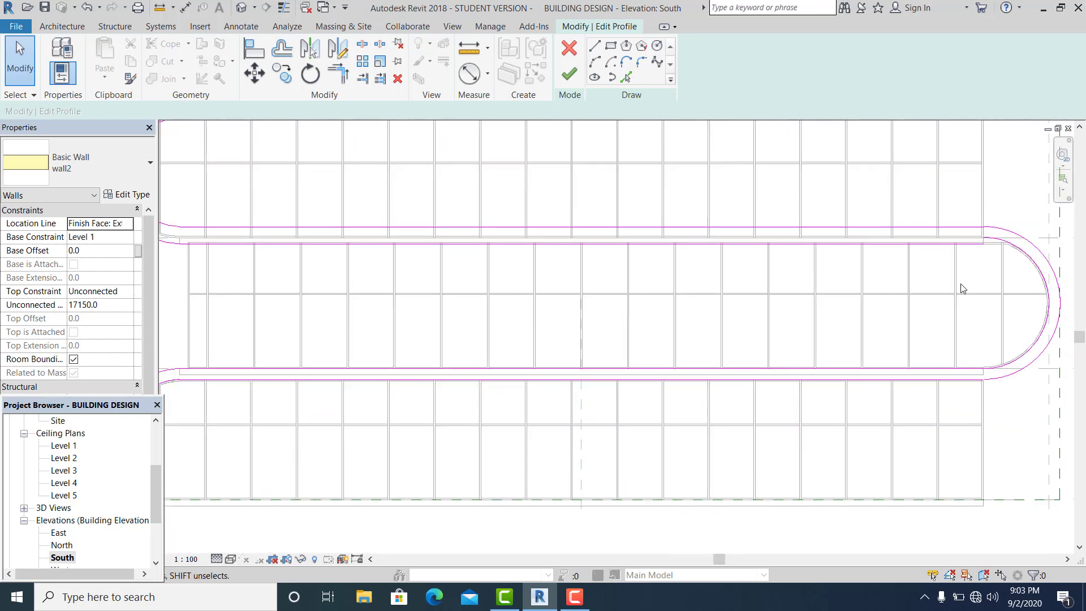
pyautogui.scroll(3, 993, 257)
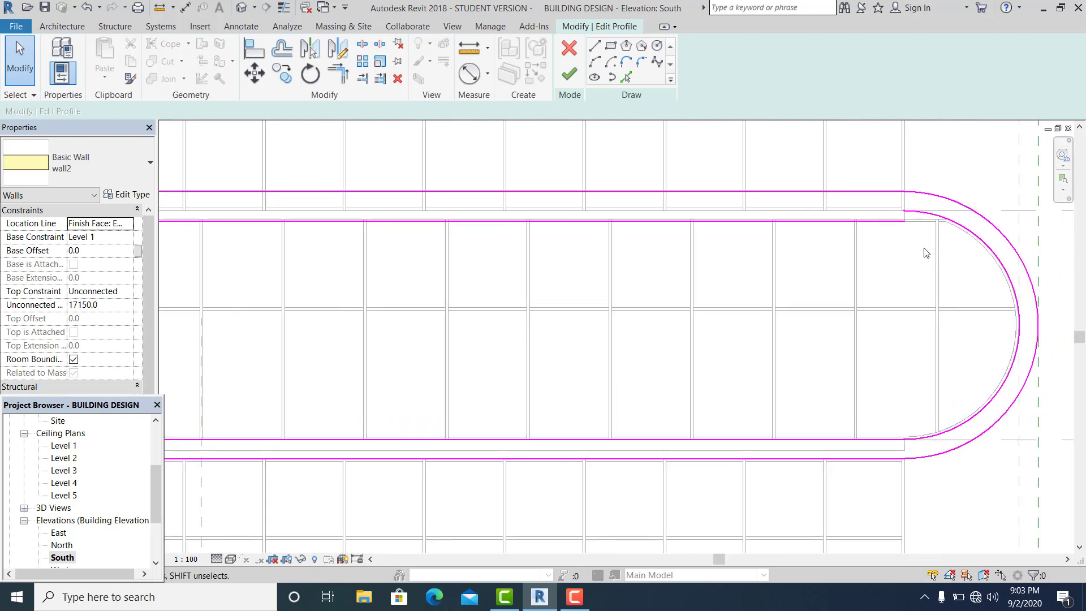
pyautogui.scroll(-2, 925, 255)
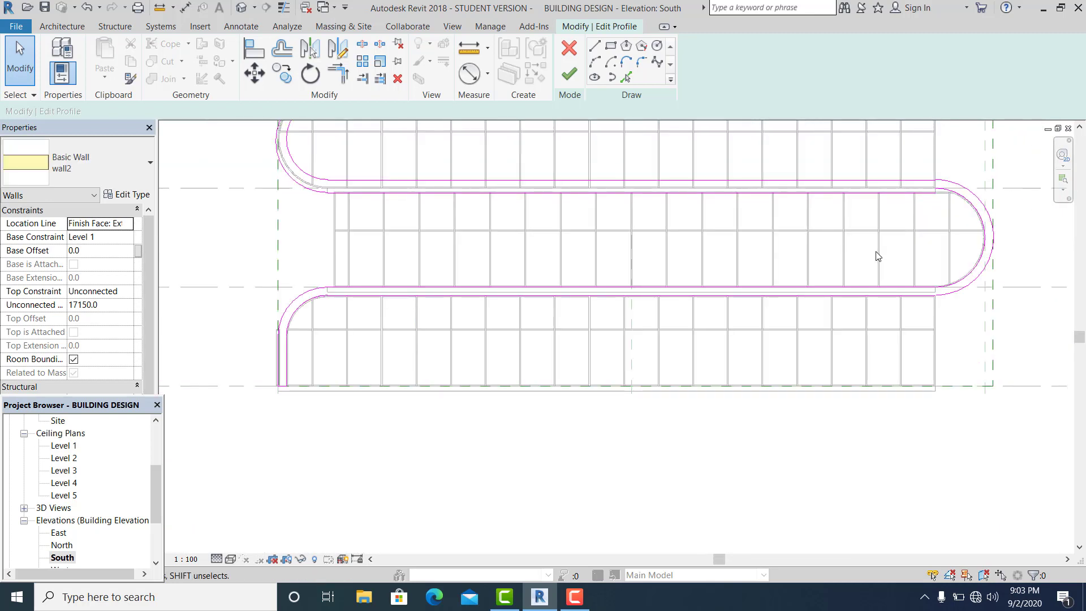
pyautogui.scroll(5, 920, 242)
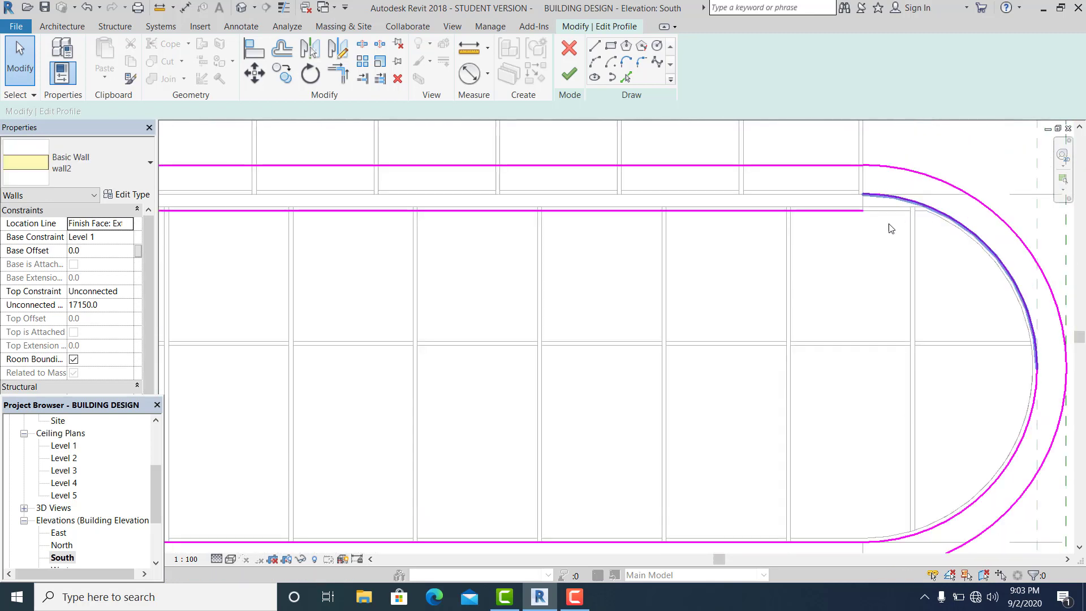
# - Try to trim the upper inner line and the inner quarter arc of the lower right bend to a corner
pyautogui.moveTo(872, 242); pyautogui.dragTo(748, 235, button='middle')
pyautogui.scroll(1, 778, 249)
pyautogui.press('t')
pyautogui.press('r')
pyautogui.click(705, 195)
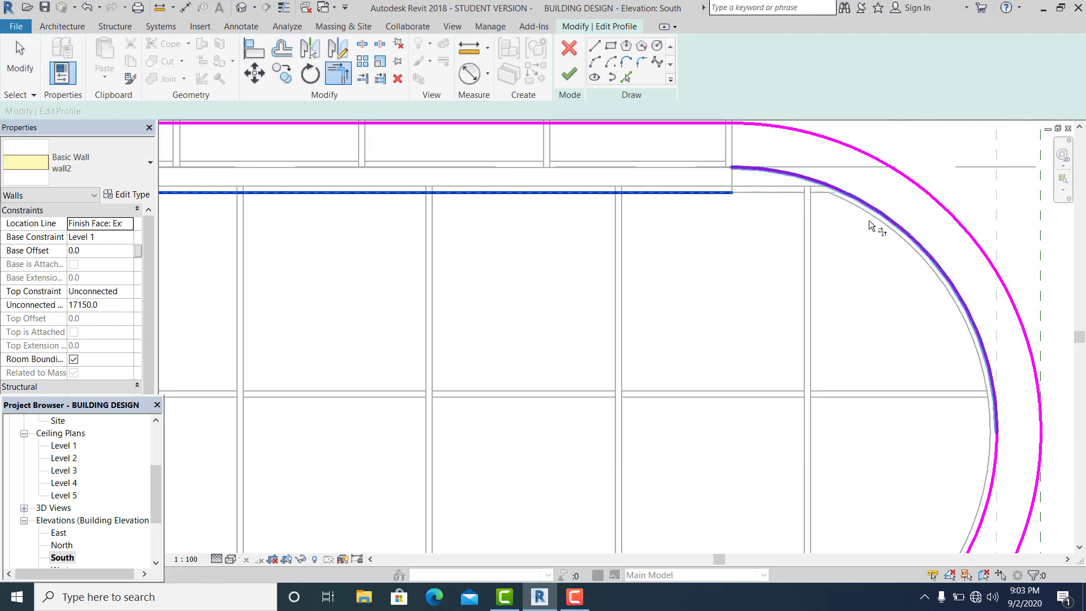
pyautogui.click(871, 216)
pyautogui.scroll(-1, 747, 271)
pyautogui.scroll(-3, 747, 271)
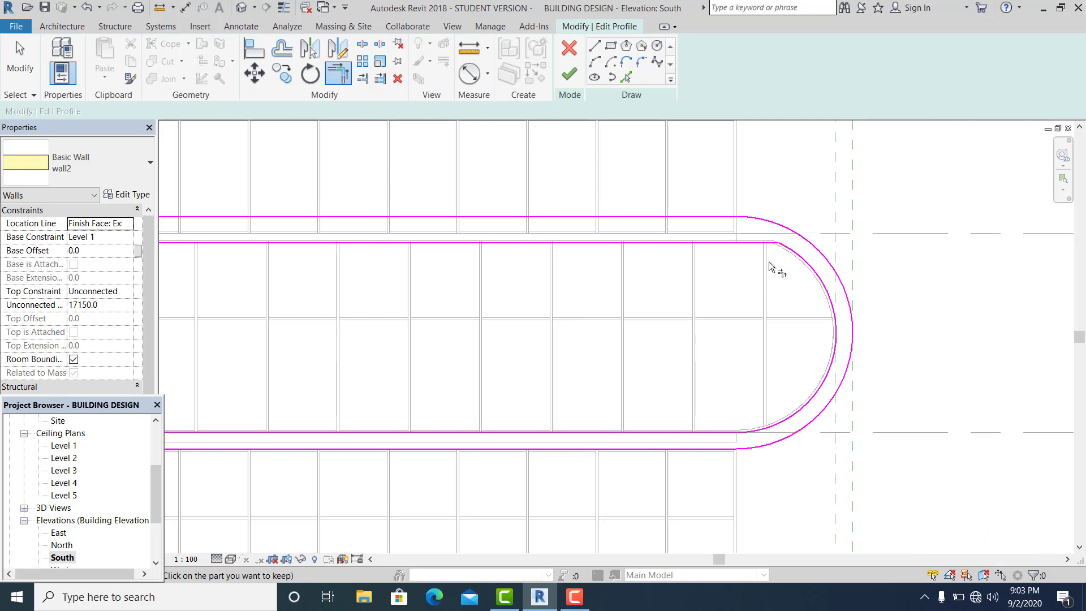
pyautogui.click(20, 59)
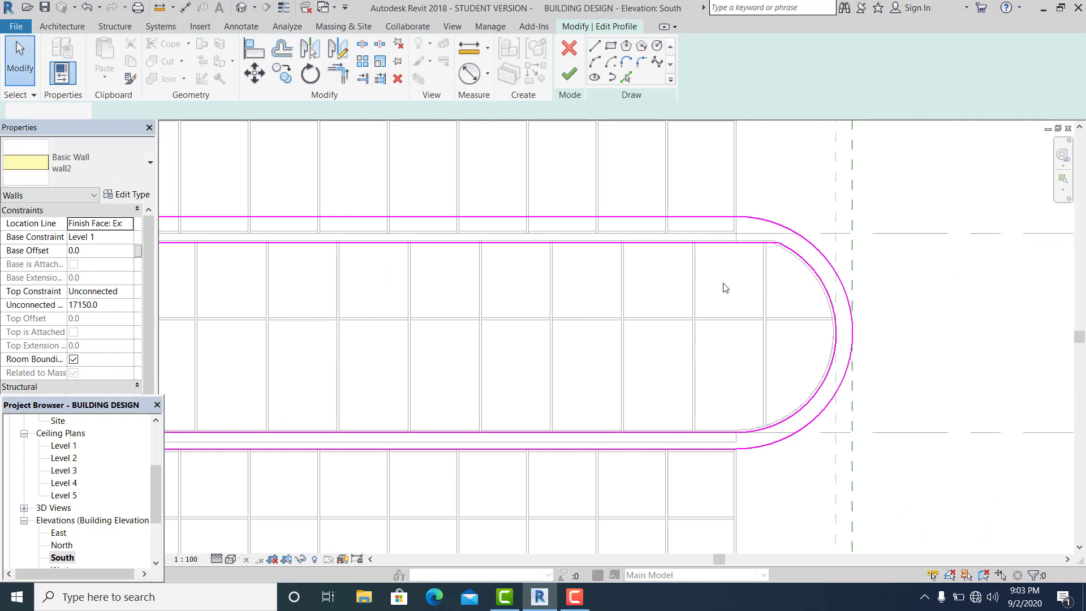
# - Delete the upper inner quarter arc of the lower right bend
pyautogui.scroll(3, 815, 281)
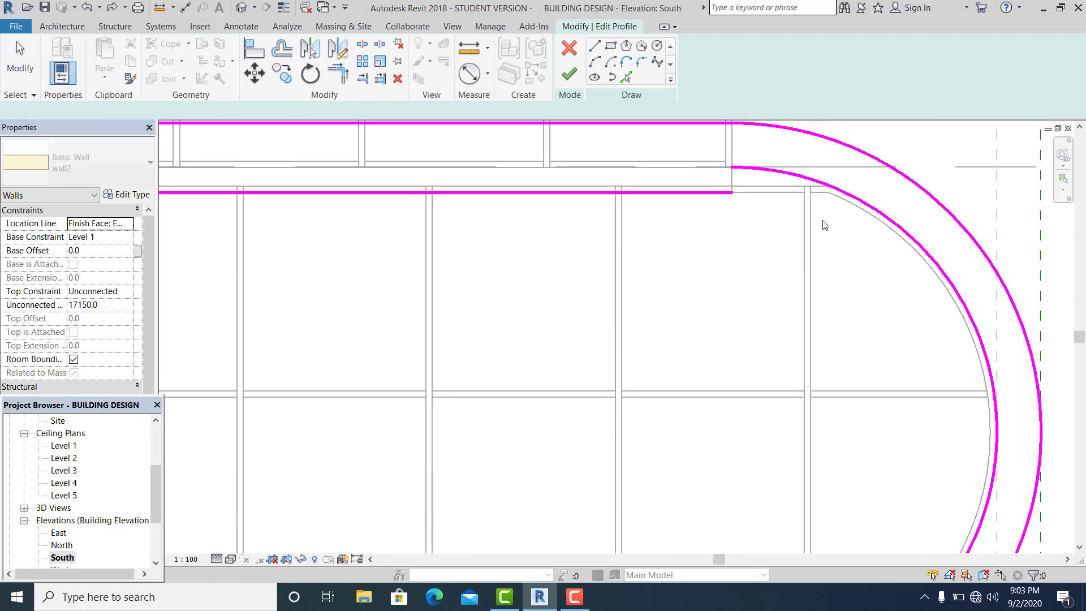
pyautogui.click(814, 181)
pyautogui.moveTo(758, 292); pyautogui.dragTo(725, 290, button='middle')
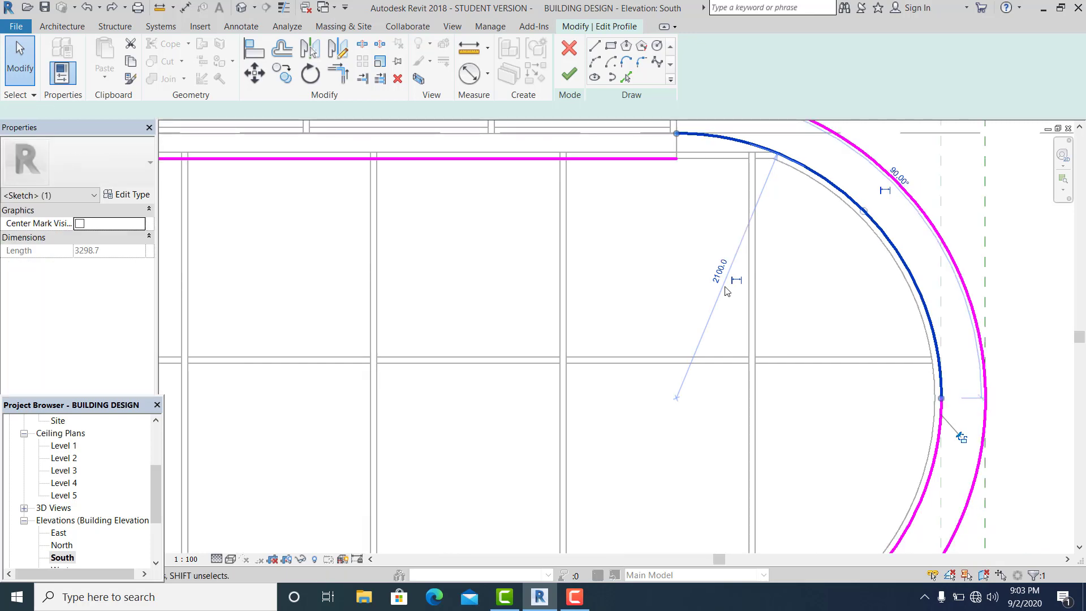
pyautogui.press('Delete')
pyautogui.scroll(-3, 726, 288)
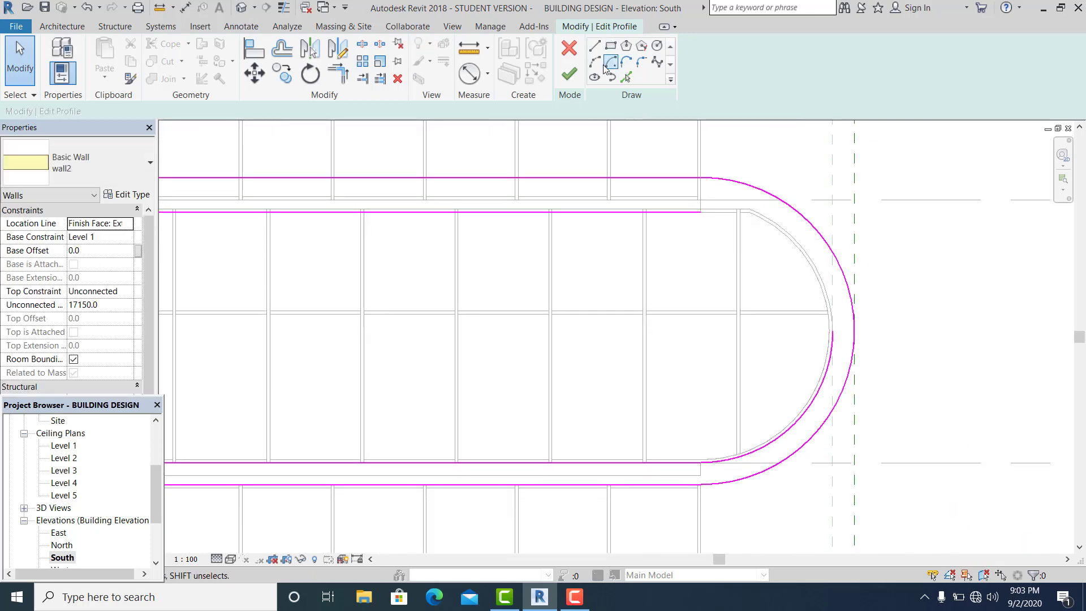
# - Draw a semicircular arc of radius 2000 joining the inner line ends at the lower right bend, and remove the leftover lower quarter arc
pyautogui.click(701, 213)
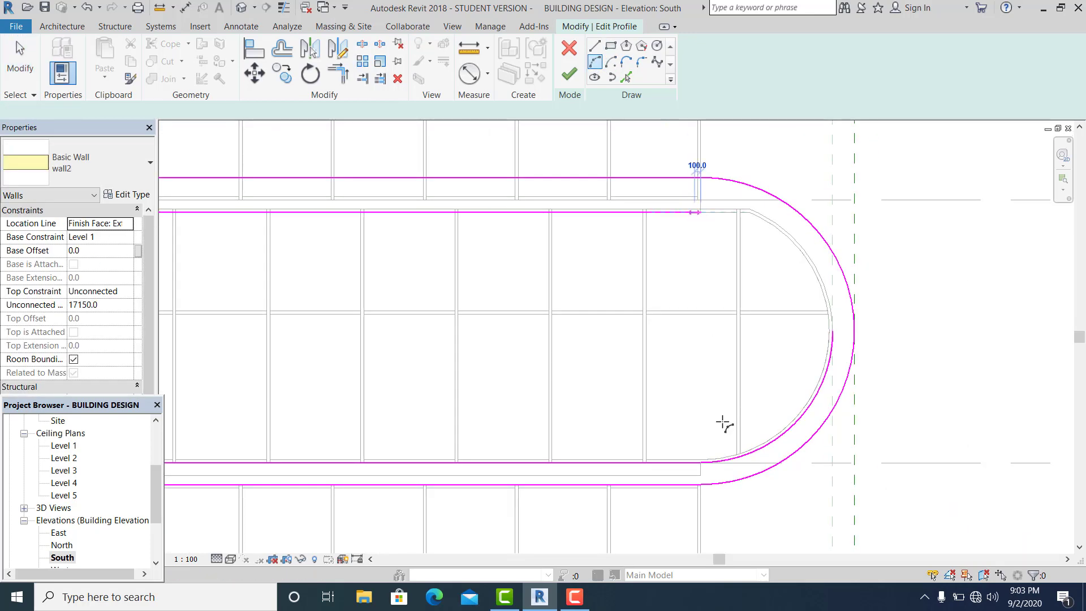
pyautogui.click(700, 462)
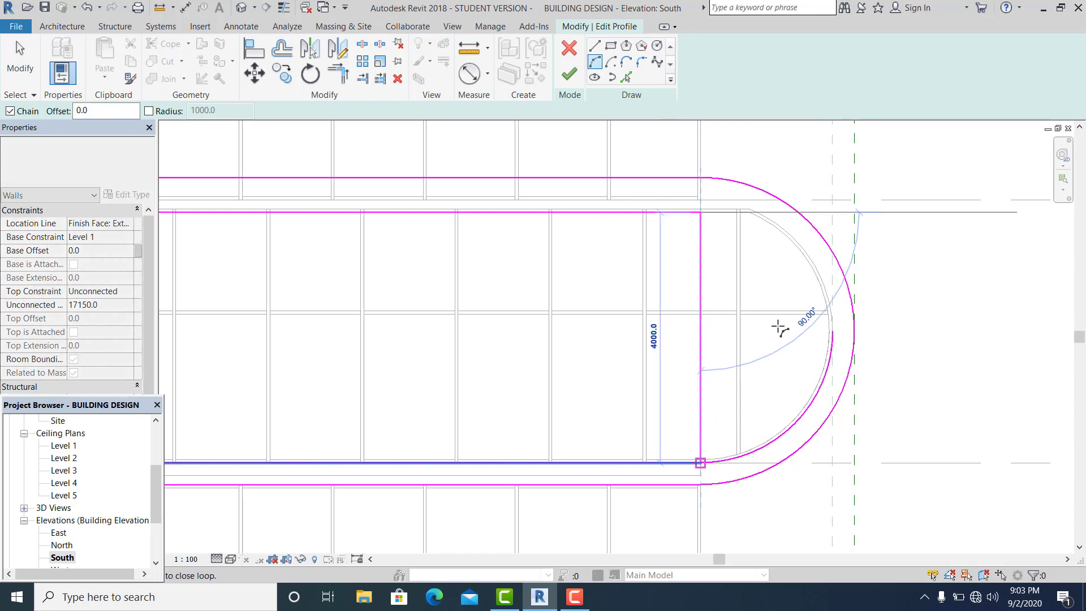
pyautogui.click(805, 291)
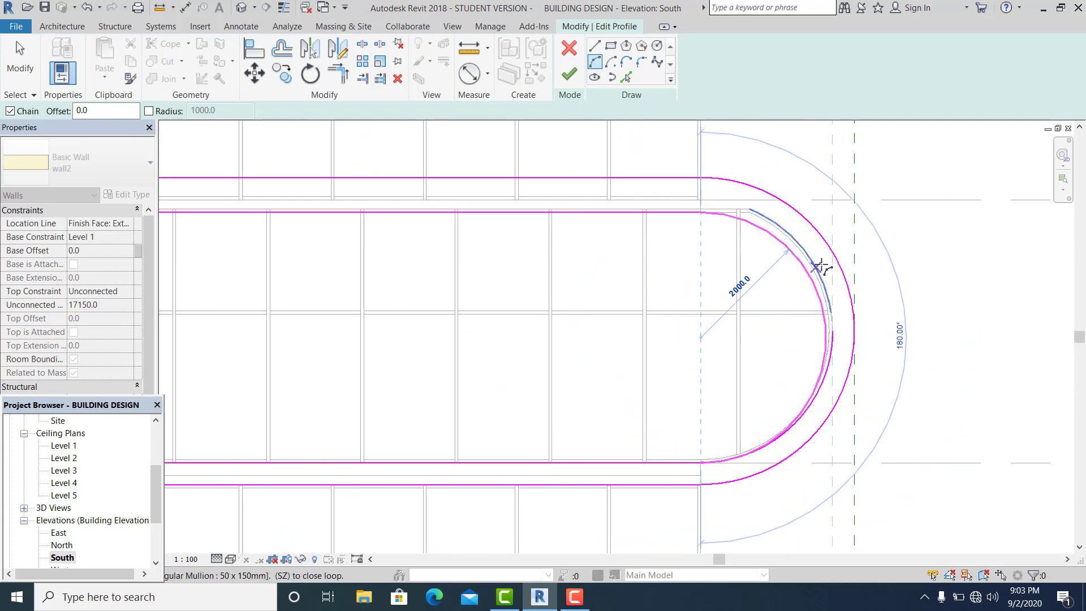
pyautogui.press('Escape')
pyautogui.press('Escape')
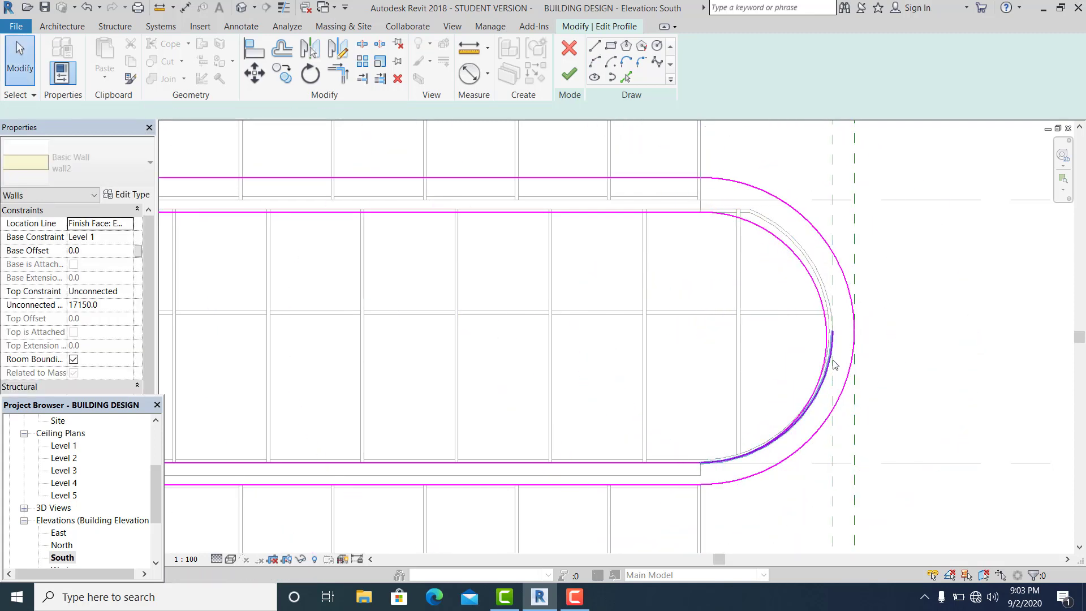
pyautogui.scroll(-5, 637, 368)
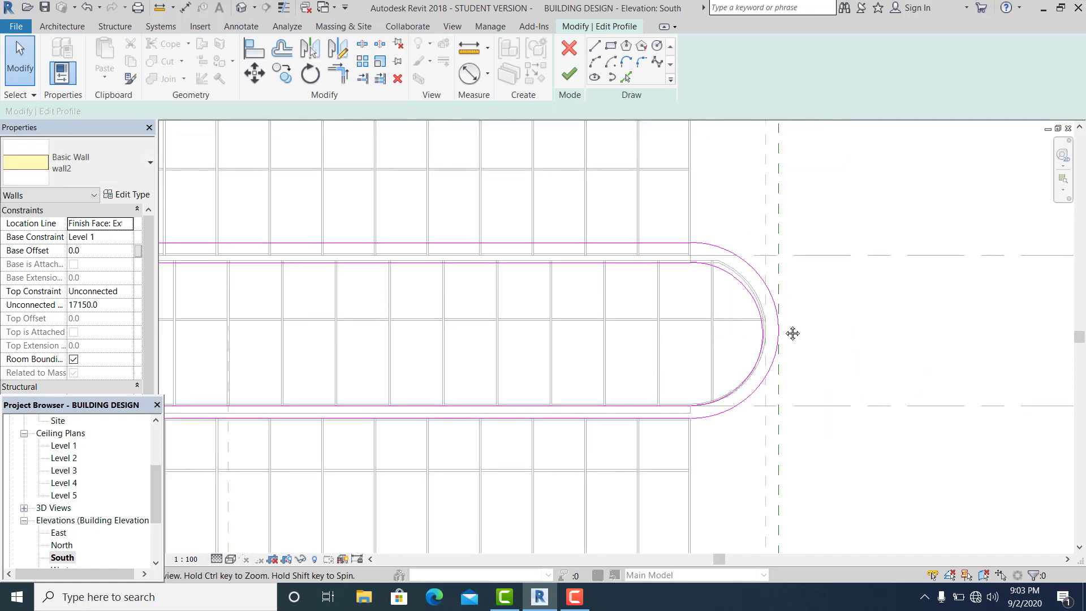
# - Check the profile's lowest band, finish the wall profile edit and open the 3D view of the building
pyautogui.moveTo(612, 376); pyautogui.dragTo(720, 356, button='middle')
pyautogui.scroll(2, 260, 334)
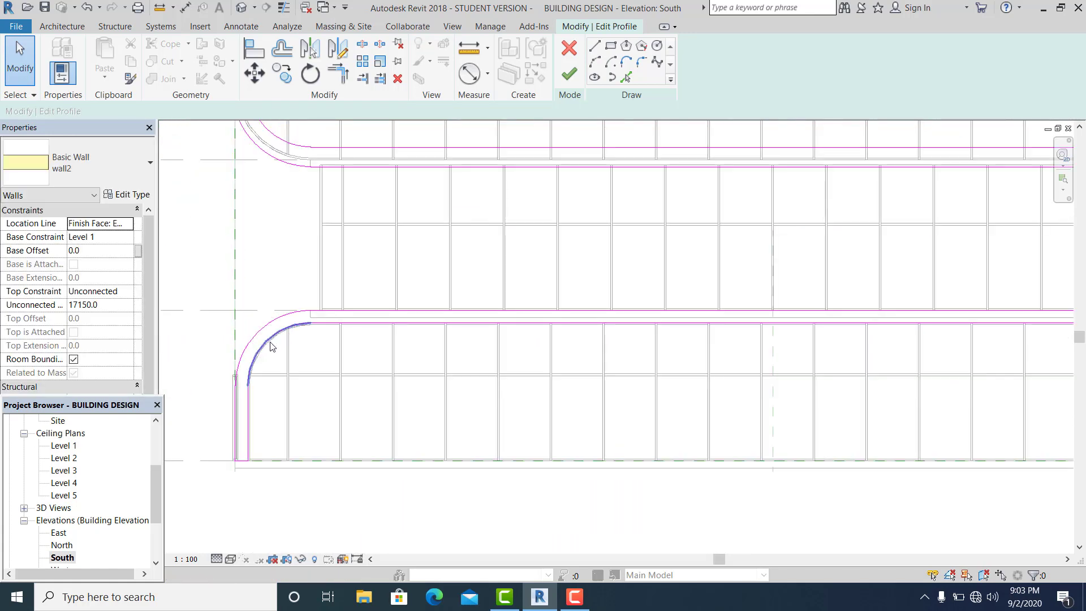
pyautogui.scroll(-1, 334, 409)
pyautogui.scroll(-3, 350, 408)
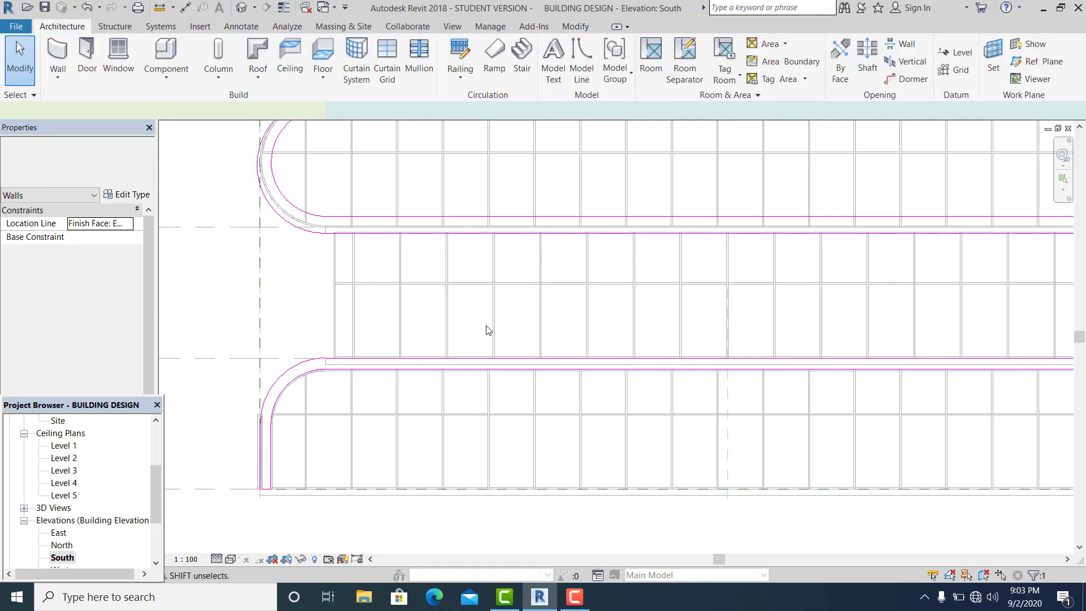
pyautogui.scroll(-2, 484, 343)
pyautogui.click(426, 529)
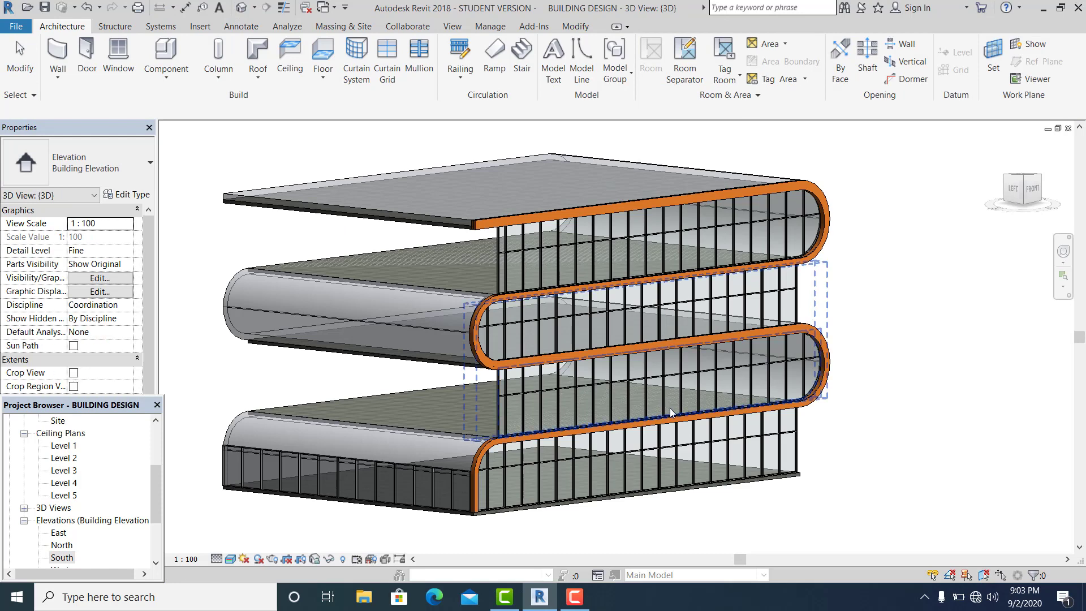
# - Examine how the winding front wall's bands and bends meet the curtain walls, viewing the building from several angles
pyautogui.keyDown('shift'); pyautogui.moveTo(853, 484); pyautogui.dragTo(758, 444, button='middle'); pyautogui.keyUp('shift')
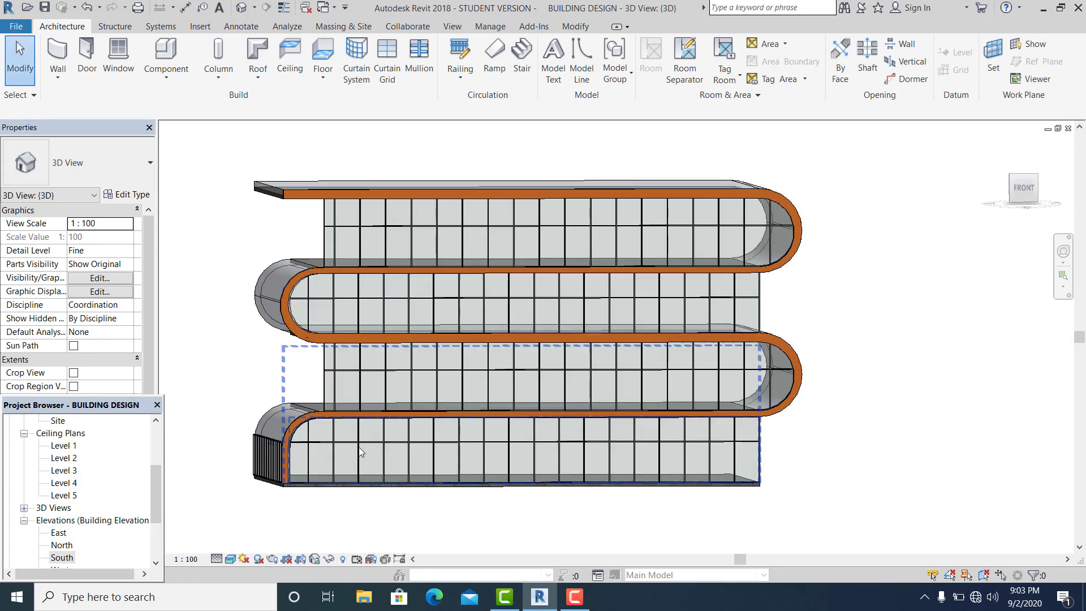
pyautogui.scroll(3, 365, 452)
pyautogui.keyDown('shift'); pyautogui.moveTo(364, 453); pyautogui.dragTo(395, 422, button='middle'); pyautogui.keyUp('shift')
pyautogui.scroll(3, 394, 419)
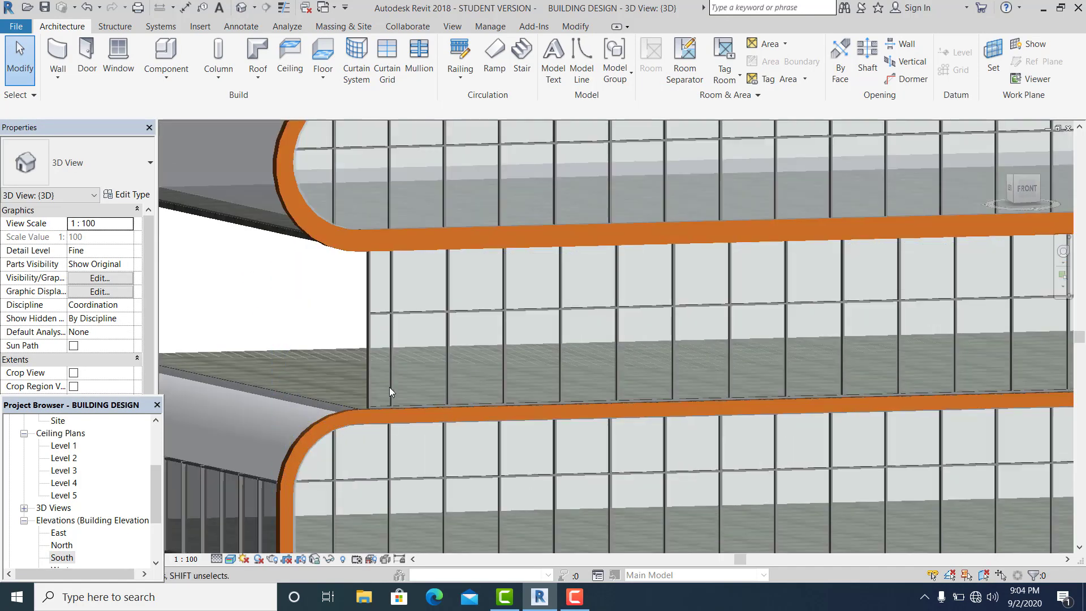
pyautogui.scroll(-2, 399, 391)
pyautogui.scroll(-1, 400, 394)
pyautogui.keyDown('shift'); pyautogui.moveTo(810, 418); pyautogui.dragTo(833, 424, button='middle'); pyautogui.keyUp('shift')
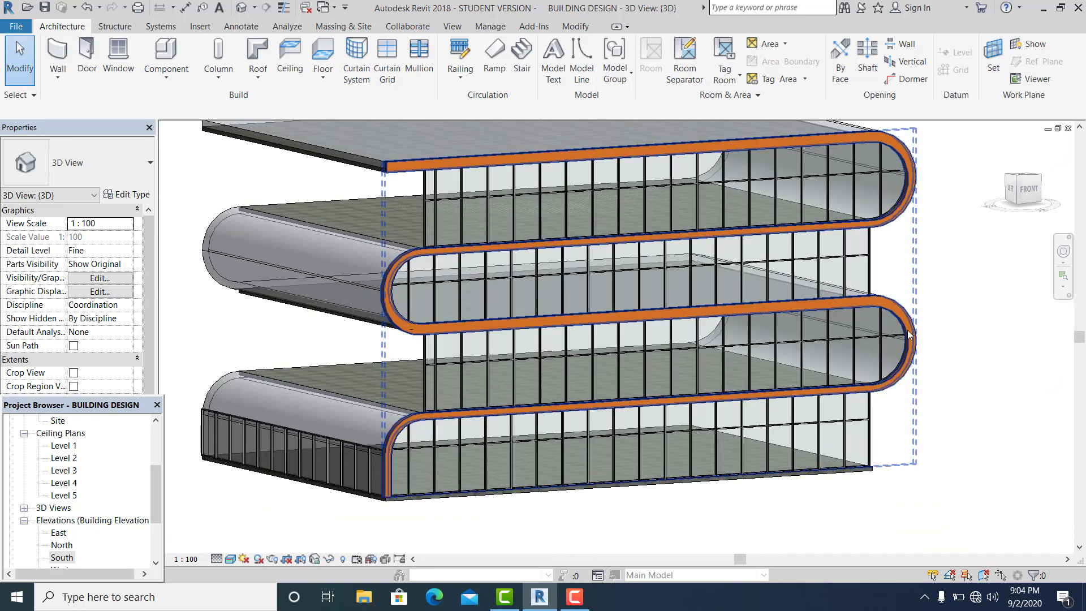
pyautogui.keyDown('shift'); pyautogui.moveTo(479, 273); pyautogui.dragTo(539, 188, button='middle'); pyautogui.keyUp('shift')
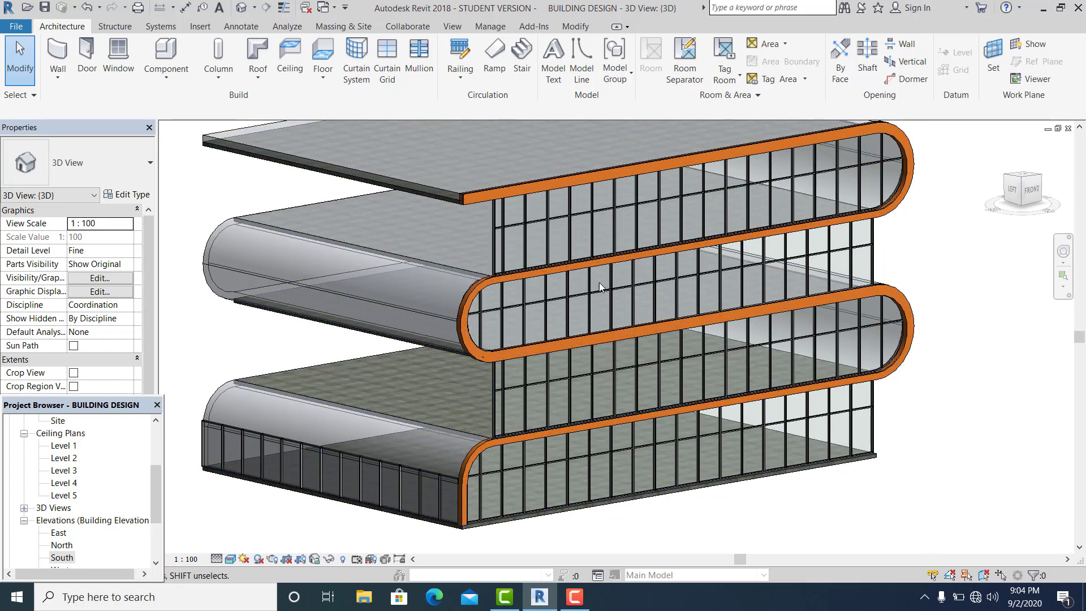
pyautogui.scroll(-2, 574, 340)
pyautogui.keyDown('shift'); pyautogui.moveTo(575, 340); pyautogui.dragTo(806, 401, button='middle'); pyautogui.keyUp('shift')
pyautogui.scroll(3, 806, 401)
# - Try to attach the top of the ground-floor front curtain wall to the element directly above it, unjoining the elements
pyautogui.click(787, 401)
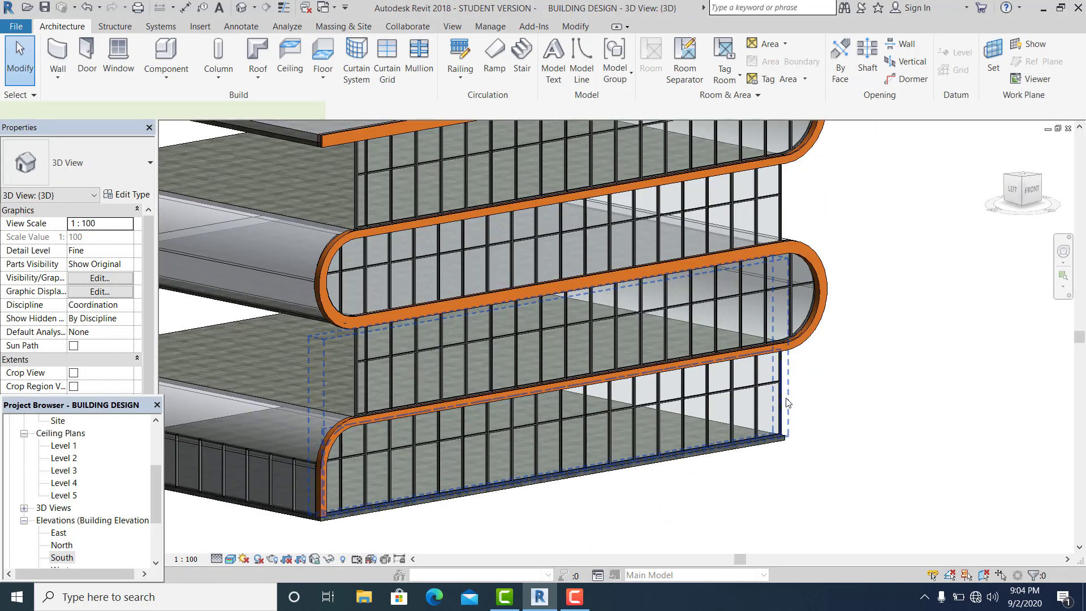
pyautogui.click(672, 68)
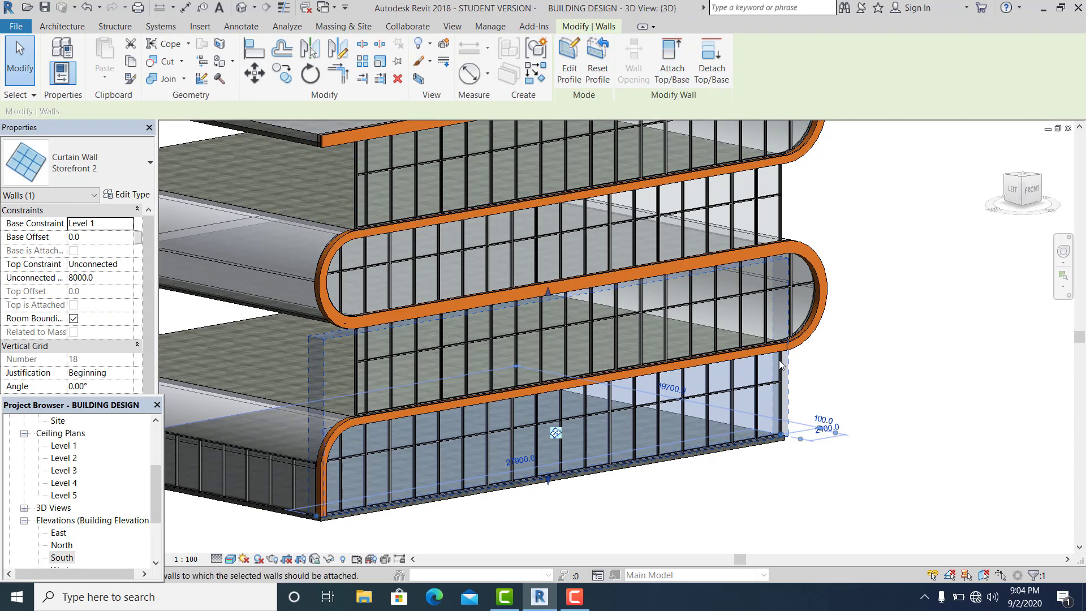
pyautogui.click(728, 356)
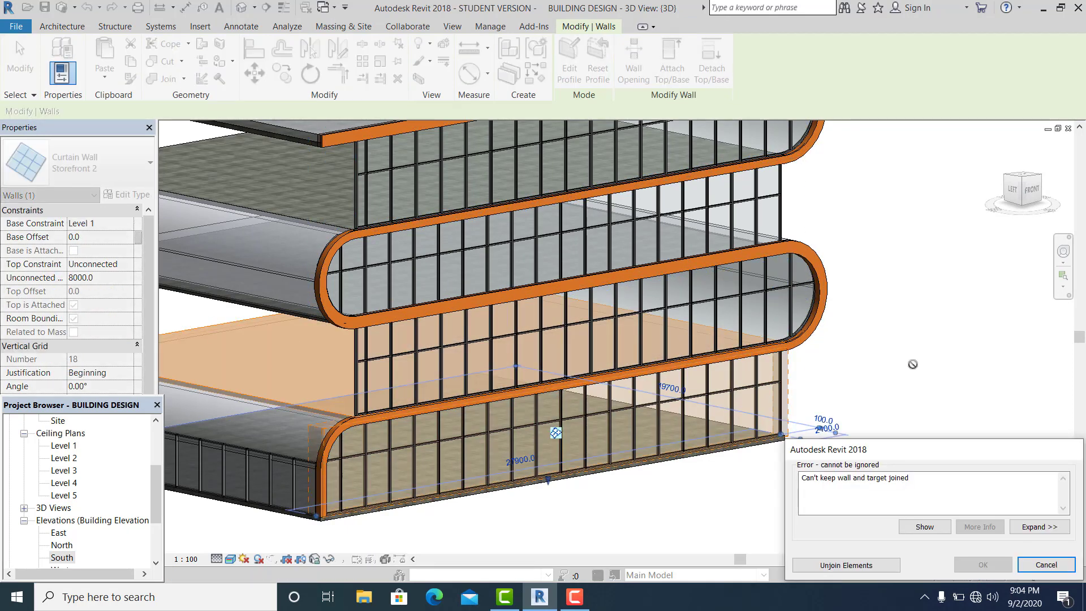
pyautogui.click(871, 561)
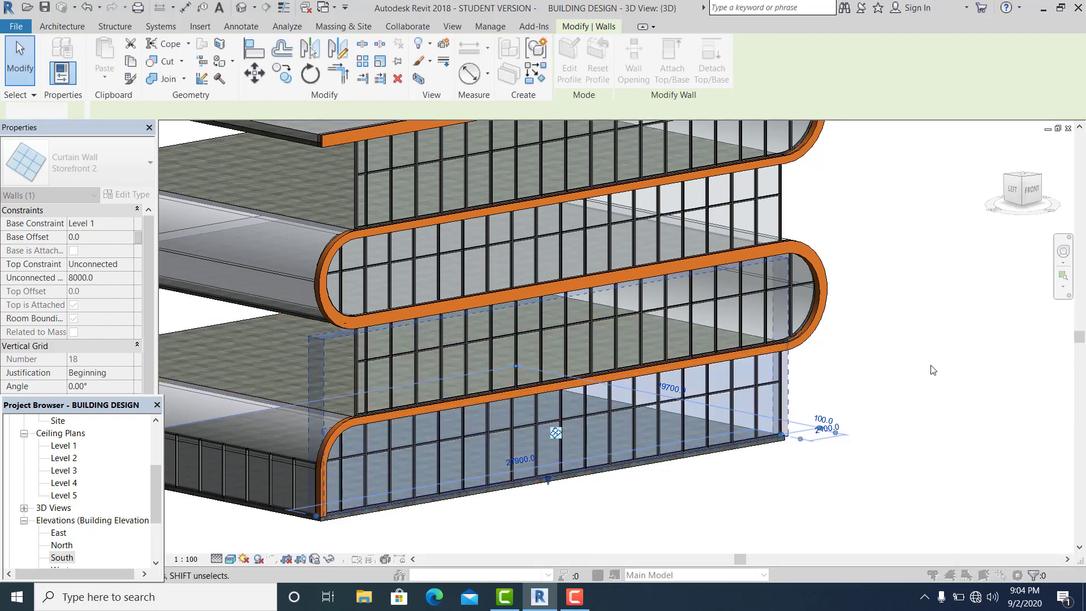
pyautogui.click(928, 365)
pyautogui.scroll(-2, 884, 376)
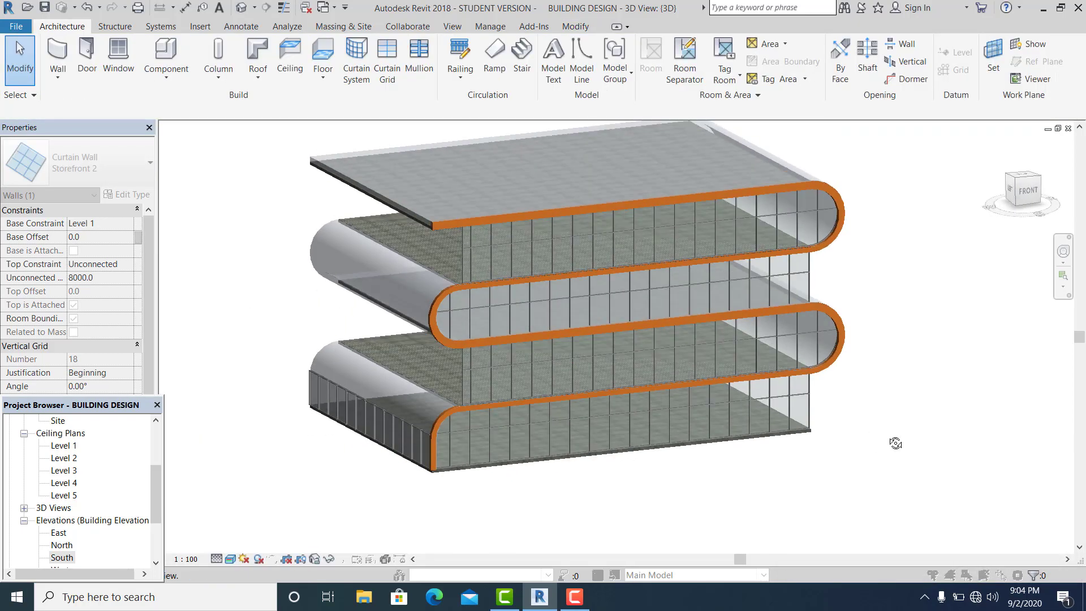
# - Place wall2 walls by face on the mass's left side, covering the lowest bend and the upper half of the bend above
pyautogui.scroll(5, 586, 475)
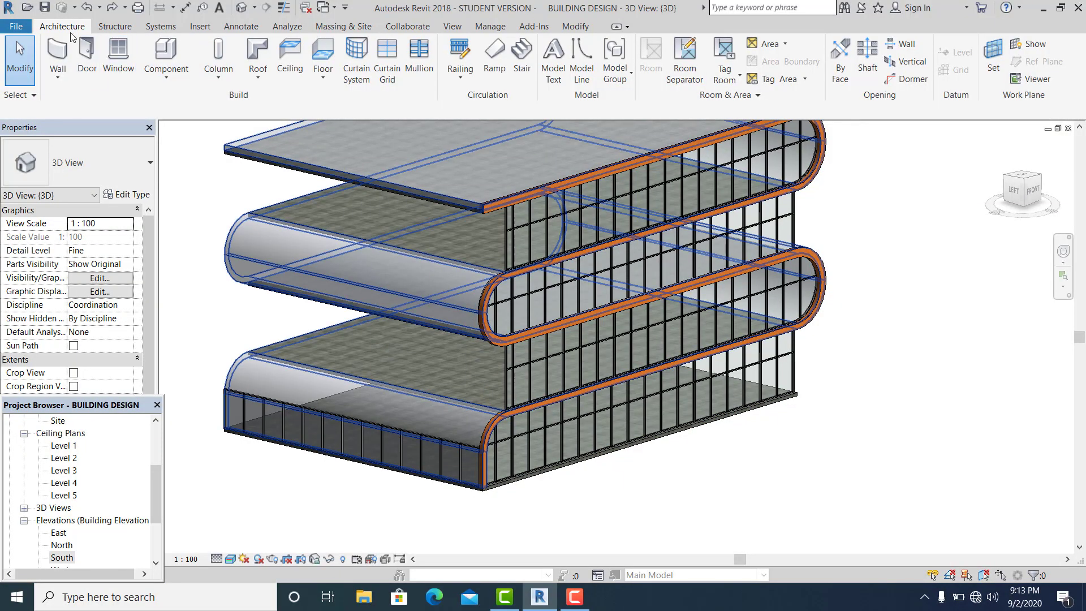
pyautogui.click(351, 27)
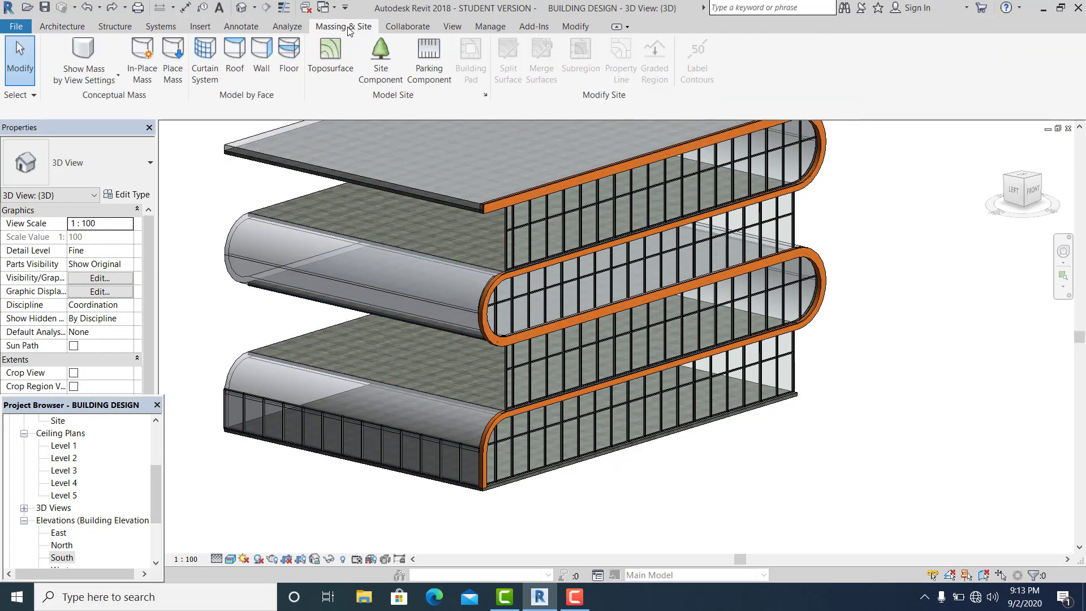
pyautogui.keyDown('shift'); pyautogui.moveTo(595, 430); pyautogui.dragTo(645, 445, button='middle'); pyautogui.keyUp('shift')
pyautogui.moveTo(800, 389); pyautogui.dragTo(782, 389, button='middle')
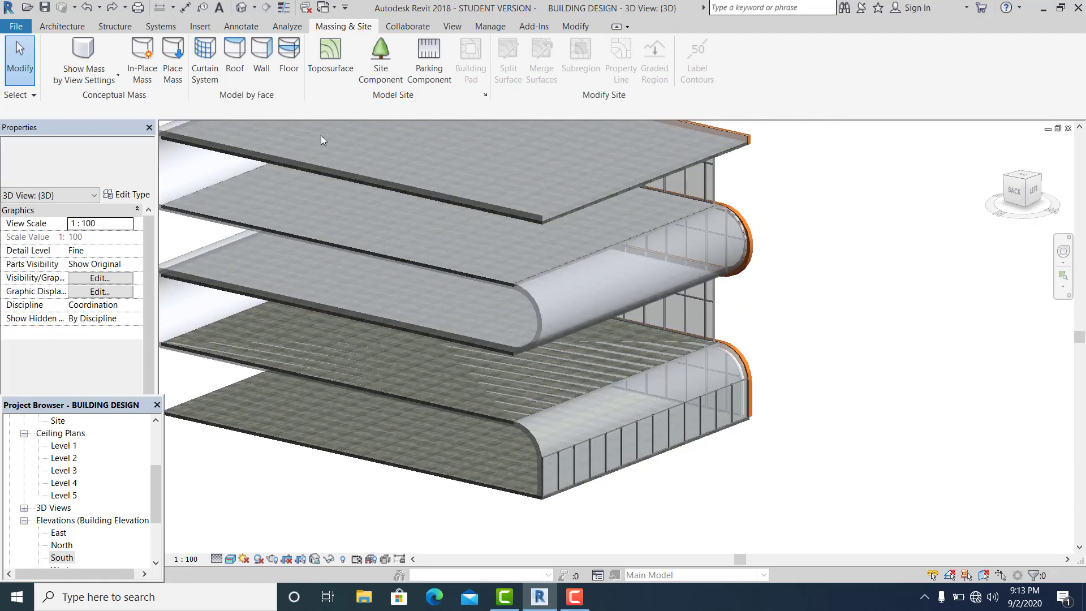
pyautogui.click(259, 69)
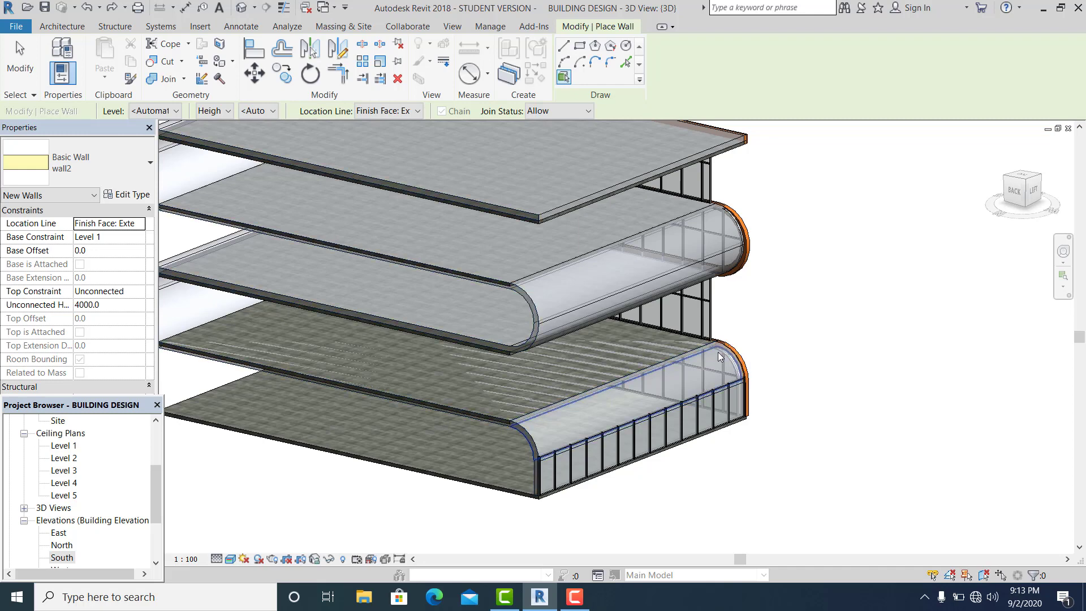
pyautogui.click(717, 351)
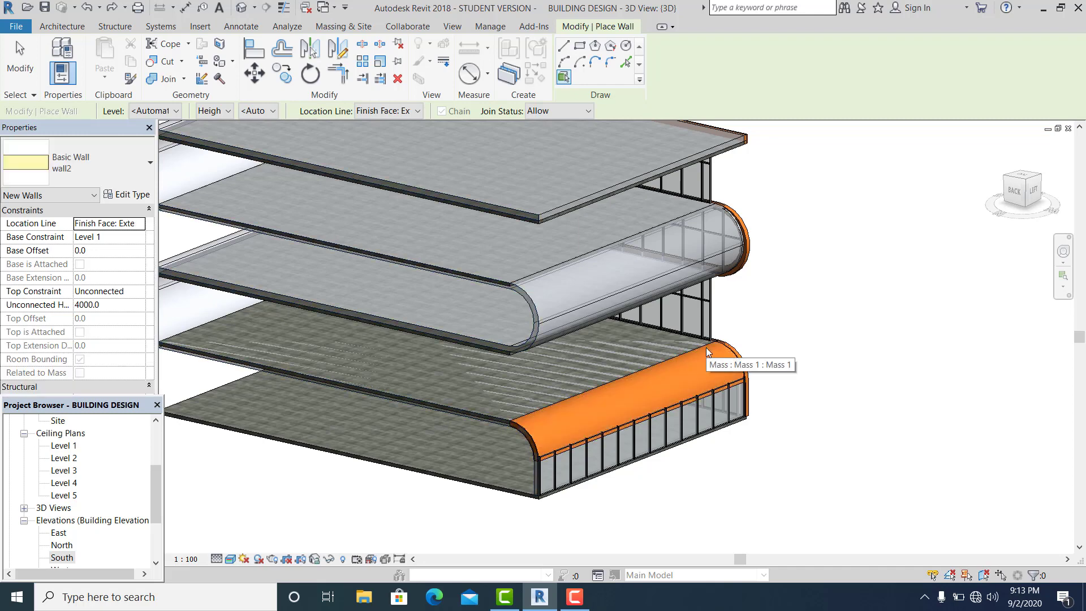
pyautogui.click(727, 221)
pyautogui.click(849, 566)
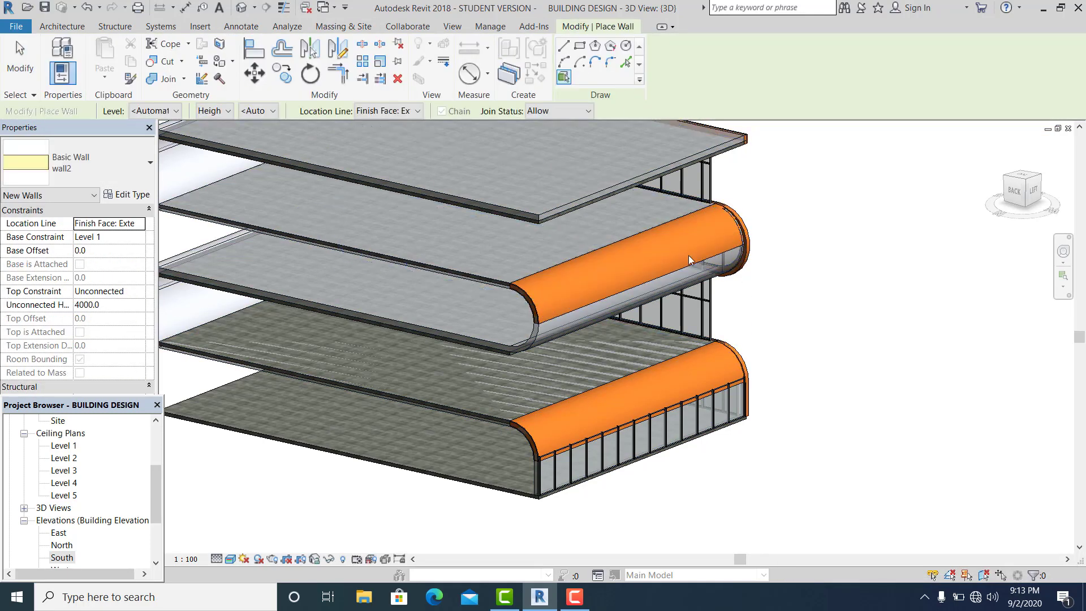
# - Place wall2 walls by face on the upper and lower halves of both right-side bends of the mass, and end wall placement
pyautogui.scroll(-1, 831, 341)
pyautogui.moveTo(832, 340); pyautogui.dragTo(841, 417, button='middle')
pyautogui.click(716, 226)
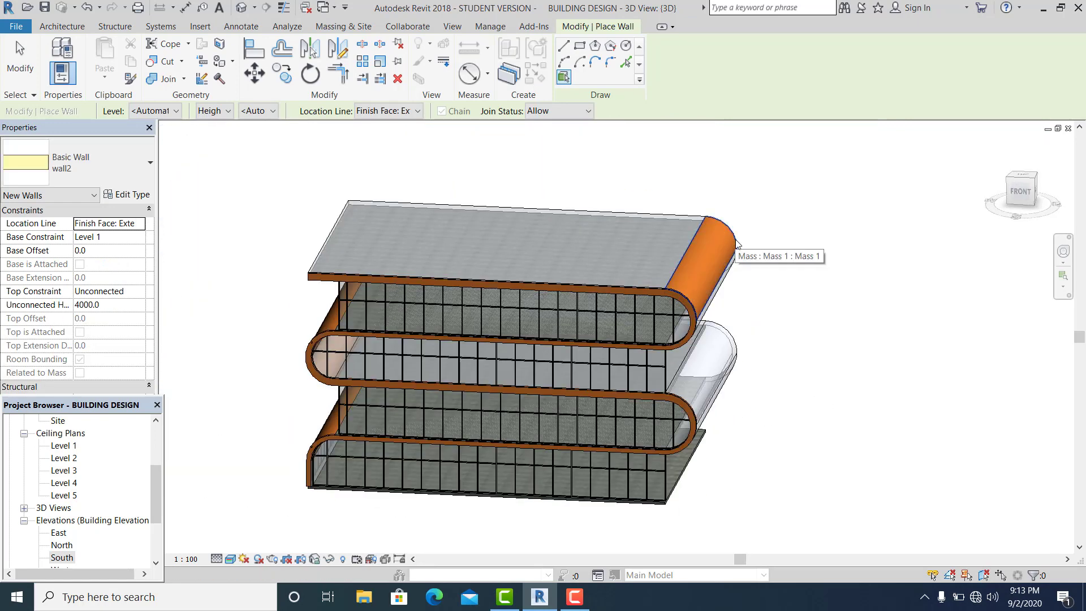
pyautogui.hotkey('ctrl', 'z')
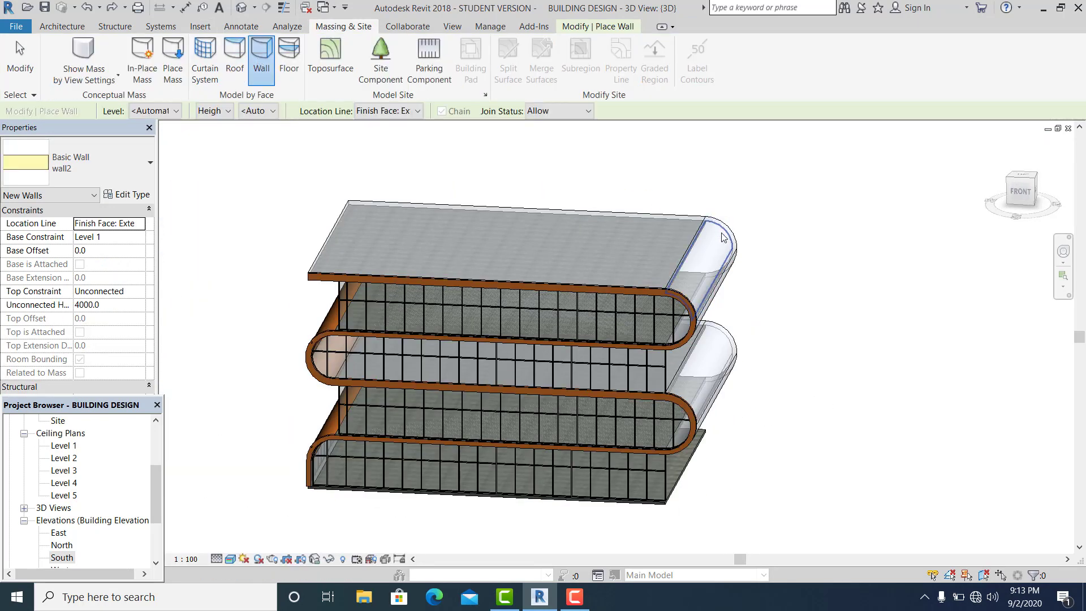
pyautogui.click(723, 237)
pyautogui.scroll(3, 735, 317)
pyautogui.moveTo(735, 317); pyautogui.dragTo(742, 327, button='middle')
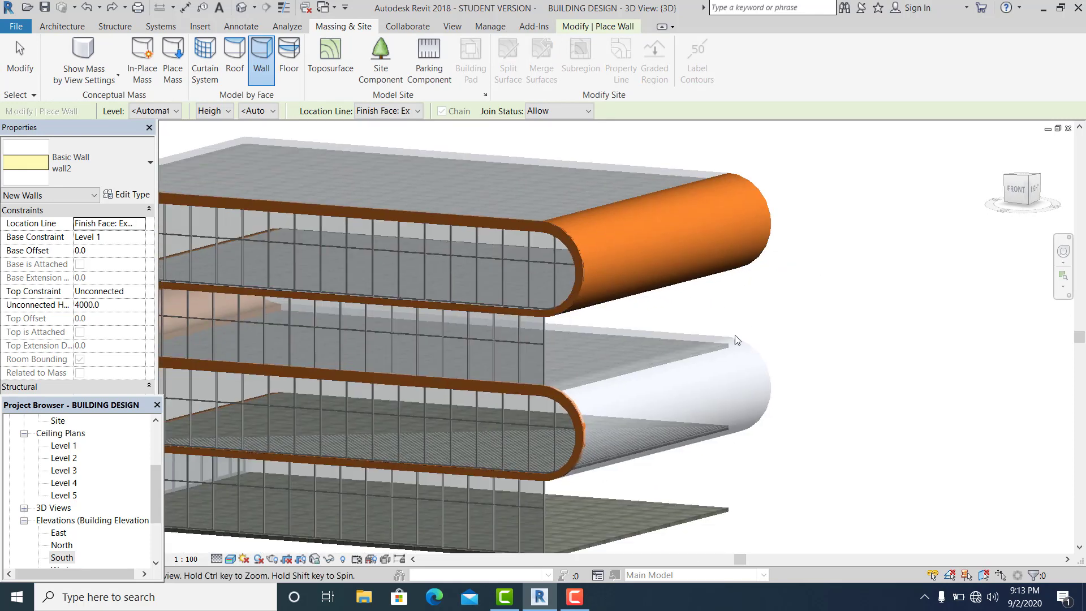
pyautogui.click(742, 328)
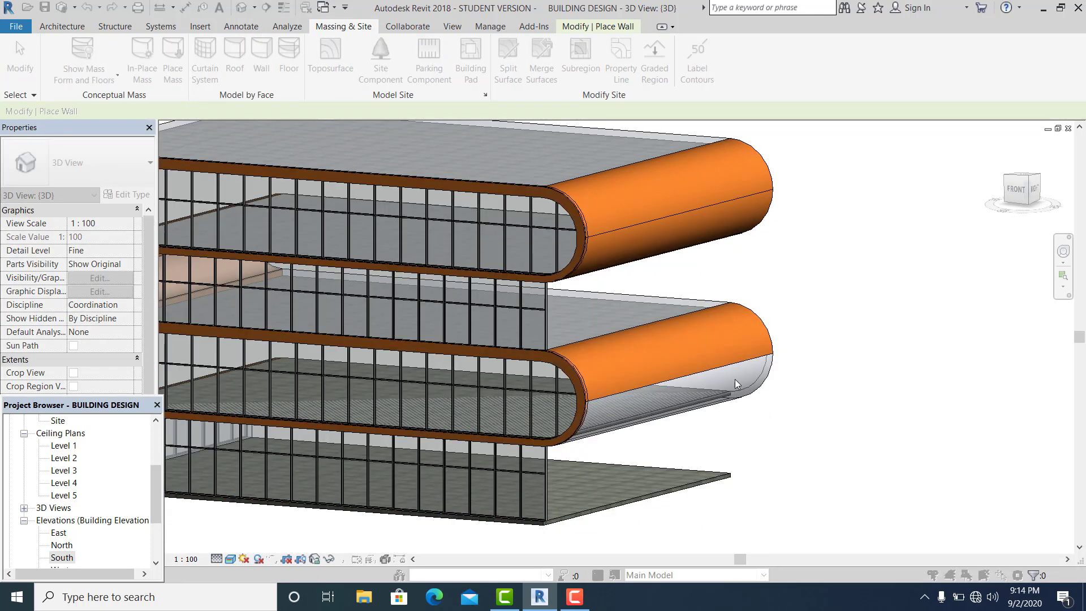
pyautogui.click(752, 375)
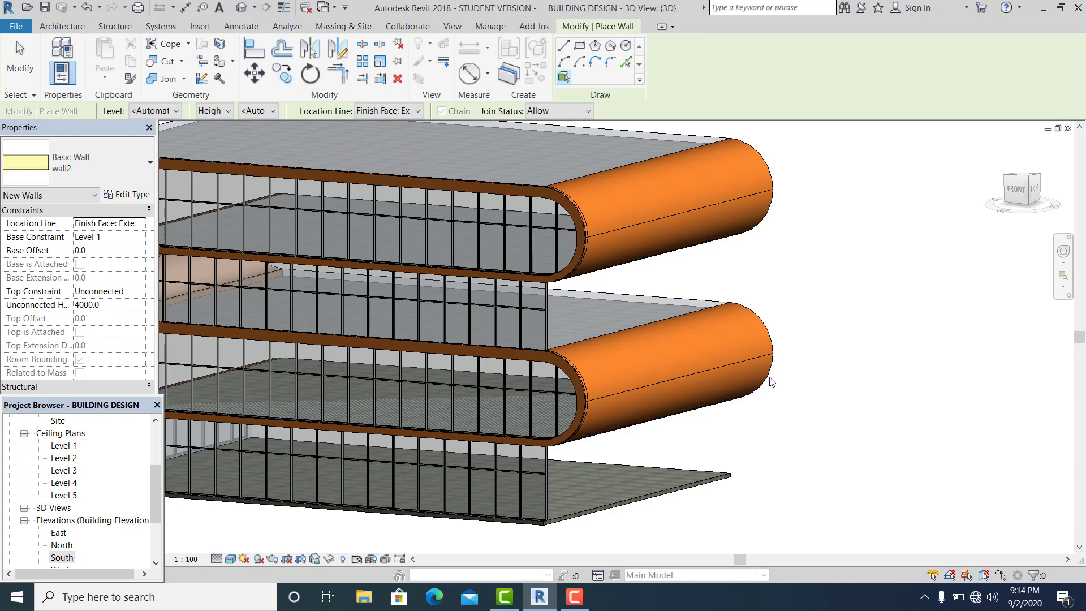
pyautogui.scroll(-5, 650, 451)
pyautogui.keyDown('shift'); pyautogui.moveTo(650, 451); pyautogui.dragTo(692, 462, button='middle'); pyautogui.keyUp('shift')
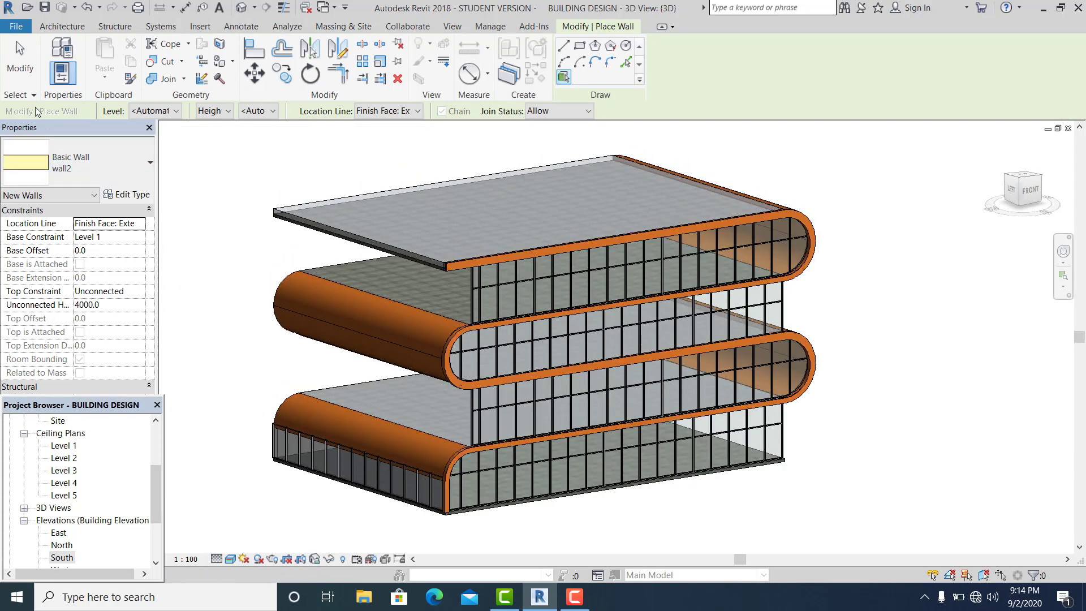
pyautogui.click(20, 60)
# - Turn off the visibility of the Mass category in the 3D view
pyautogui.moveTo(564, 387); pyautogui.dragTo(574, 407, button='middle')
pyautogui.keyDown('shift'); pyautogui.moveTo(748, 470); pyautogui.dragTo(755, 459, button='middle'); pyautogui.keyUp('shift')
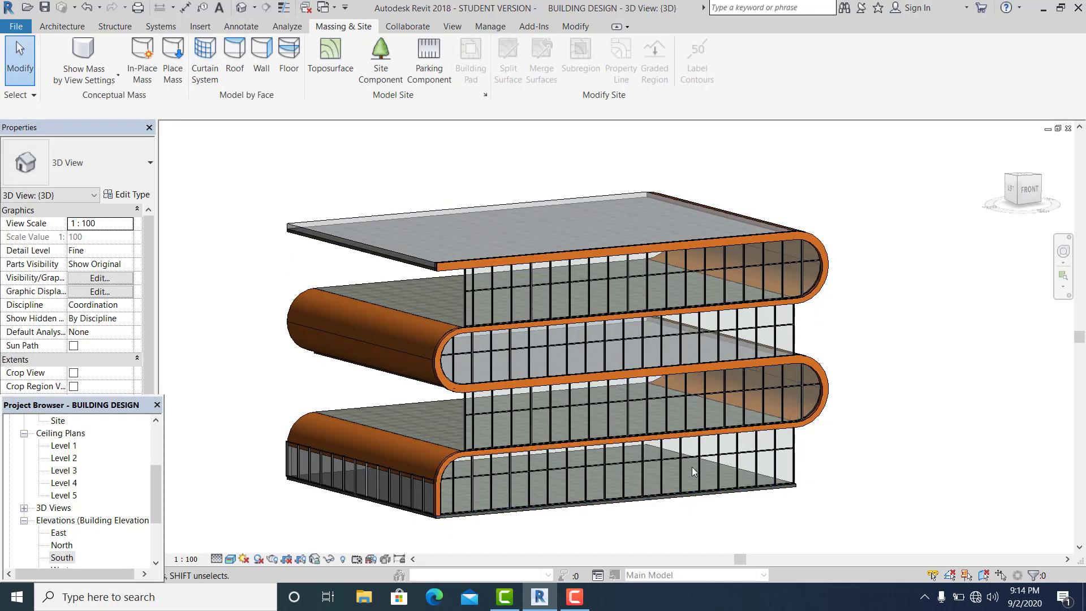
pyautogui.press('v')
pyautogui.press('g')
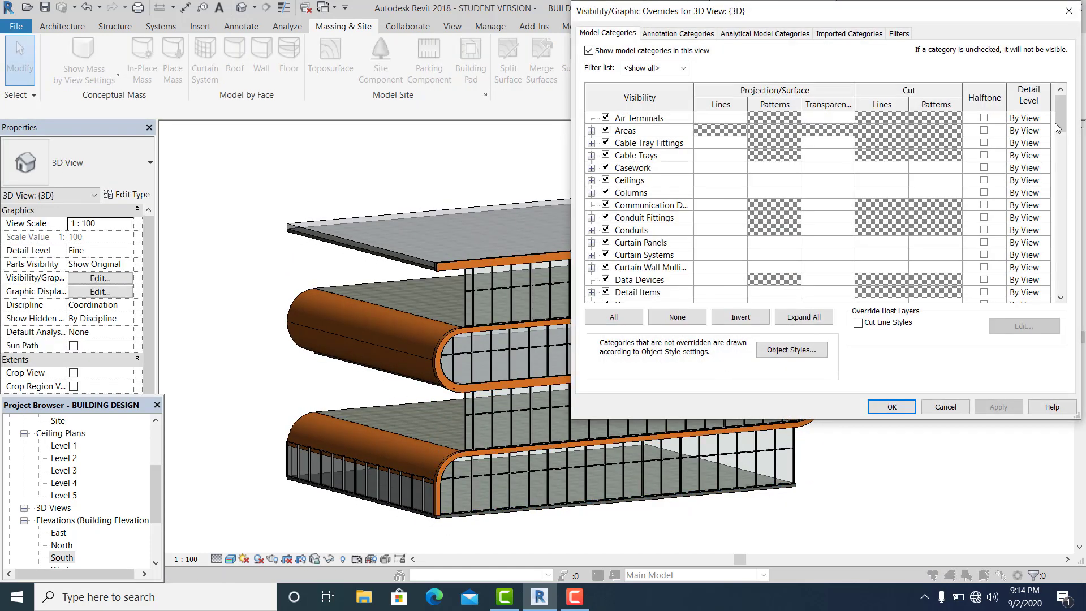
pyautogui.click(1061, 164)
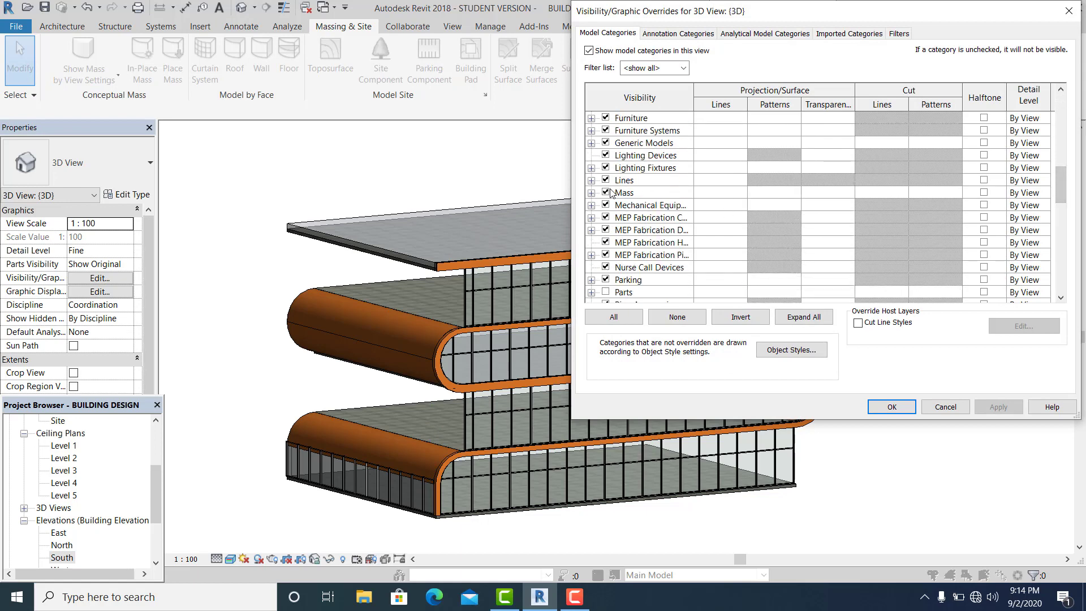
pyautogui.click(606, 192)
pyautogui.click(999, 407)
pyautogui.click(892, 407)
# - Examine the curved side walls and the left ground-floor curtain wall from several angles with the mass hidden
pyautogui.keyDown('shift'); pyautogui.moveTo(909, 460); pyautogui.dragTo(848, 424, button='middle'); pyautogui.keyUp('shift')
pyautogui.scroll(1, 888, 423)
pyautogui.moveTo(642, 444); pyautogui.dragTo(766, 372, button='middle')
pyautogui.keyDown('shift'); pyautogui.moveTo(820, 426); pyautogui.dragTo(745, 437, button='middle'); pyautogui.keyUp('shift')
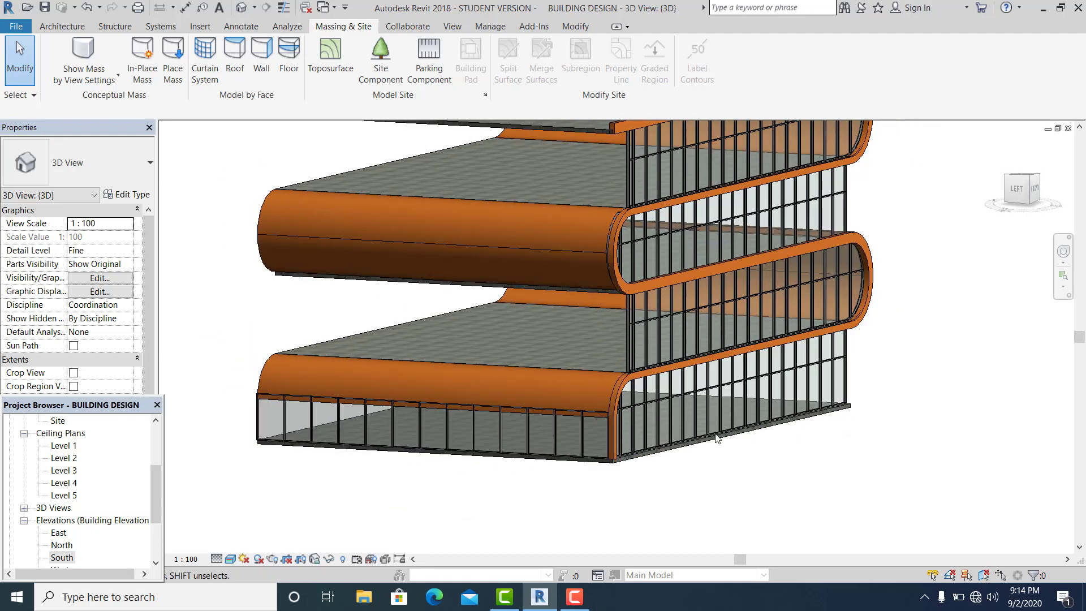
pyautogui.keyDown('shift'); pyautogui.moveTo(823, 431); pyautogui.dragTo(646, 471, button='middle'); pyautogui.keyUp('shift')
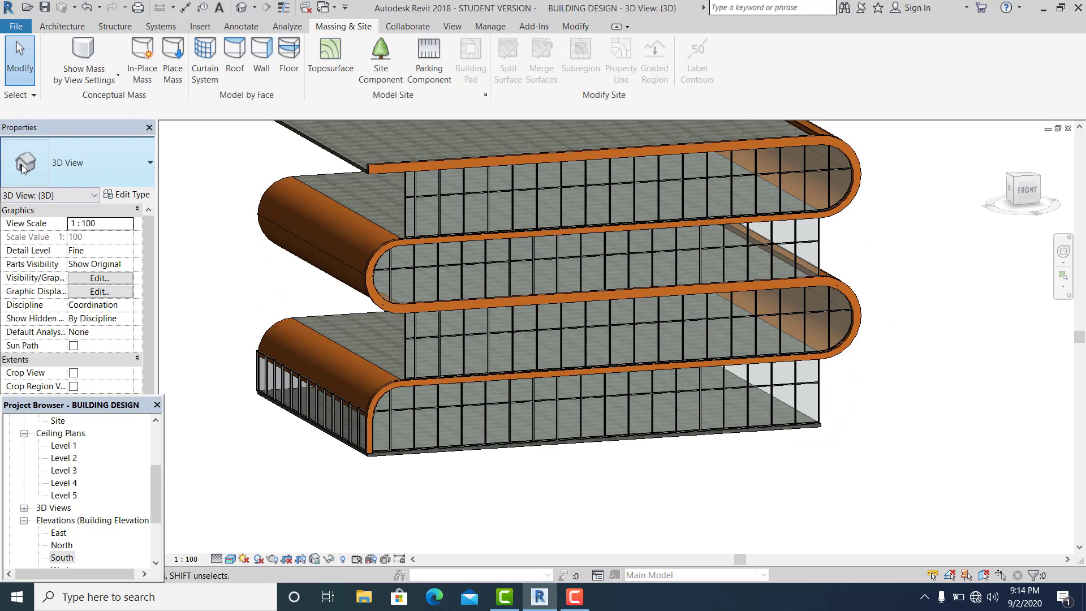
pyautogui.scroll(-1, 393, 423)
pyautogui.moveTo(466, 480); pyautogui.dragTo(453, 475, button='middle')
pyautogui.scroll(1, 367, 447)
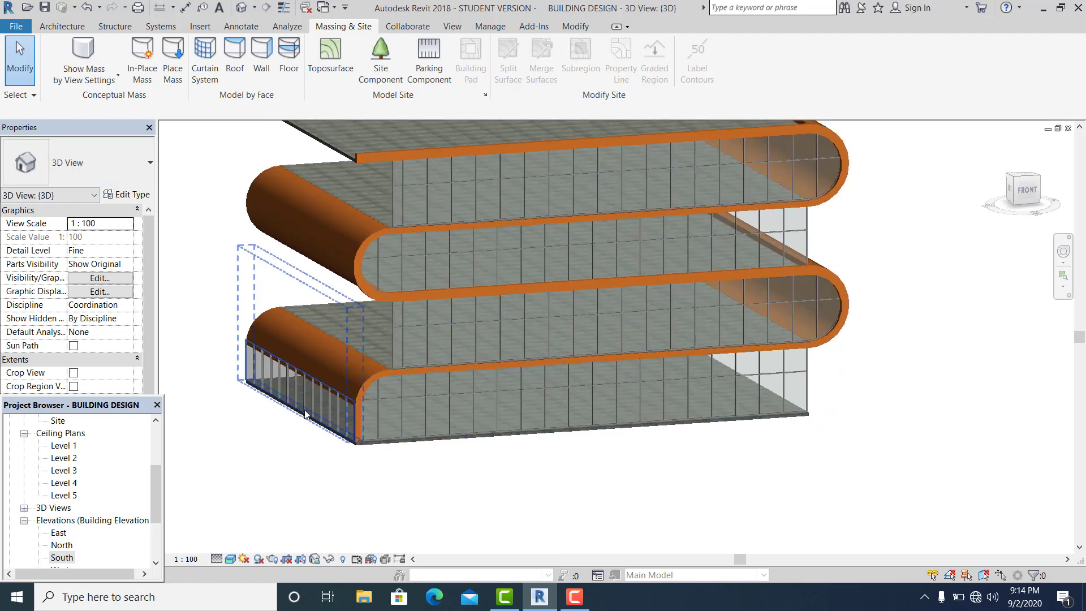
# - Edit the profile of the left ground-floor curtain wall and delete its upper sketch line
pyautogui.doubleClick(314, 387)
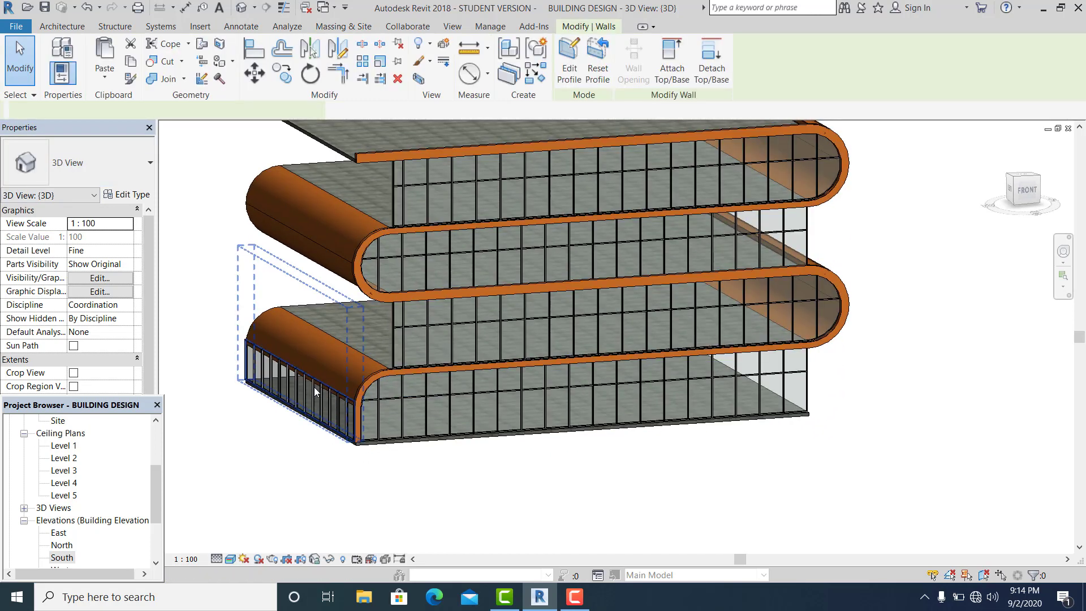
pyautogui.scroll(4, 313, 387)
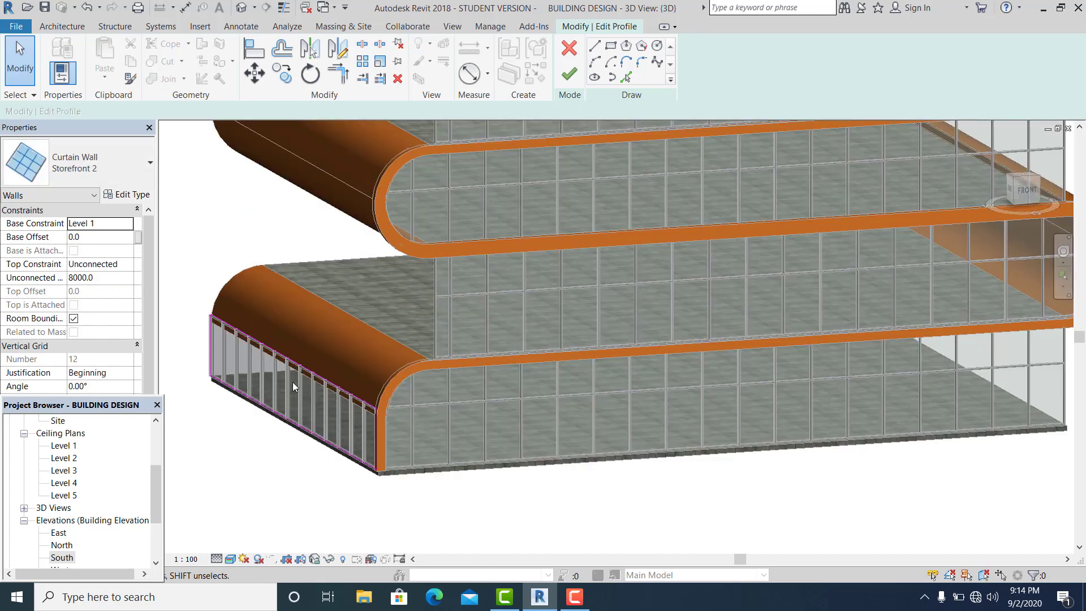
pyautogui.moveTo(351, 432); pyautogui.dragTo(360, 425, button='middle')
pyautogui.click(352, 386)
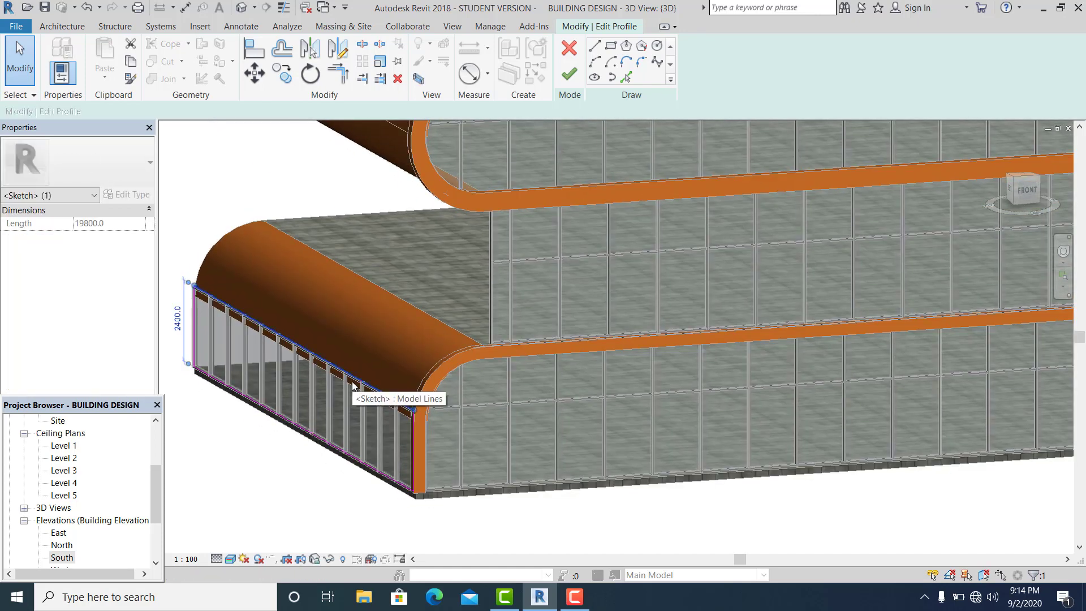
pyautogui.press('Escape')
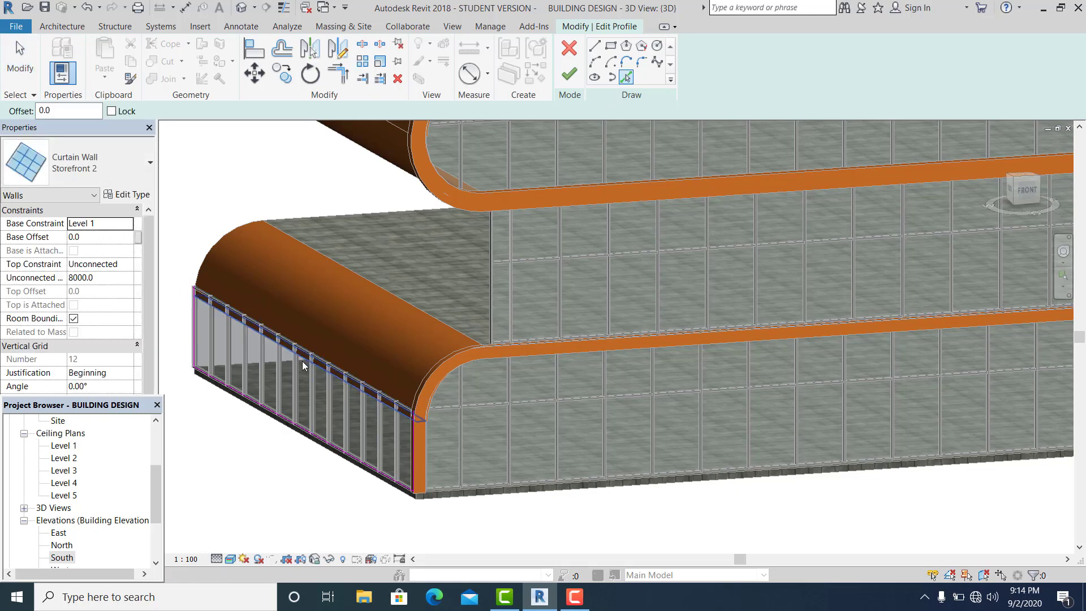
# - Pick the lower edge of the curved wall as the new upper line of the curtain wall profile
pyautogui.scroll(5, 302, 361)
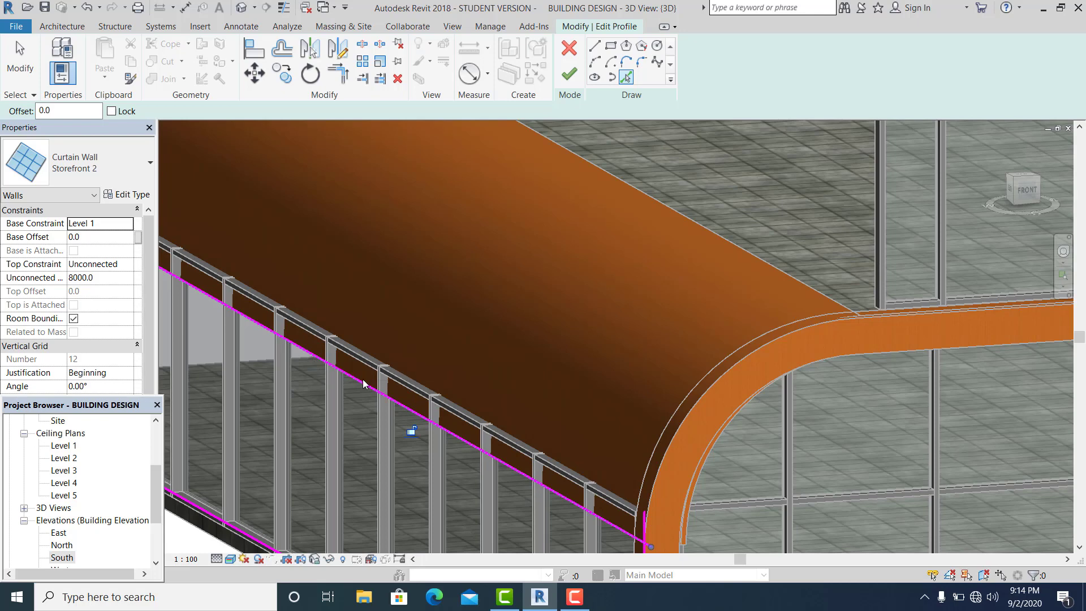
pyautogui.scroll(-5, 359, 384)
pyautogui.press('Escape')
# - Trim the curtain wall profile's side lines to the new upper line and finish the profile, deleting the mullions that no longer fit
pyautogui.scroll(5, 536, 484)
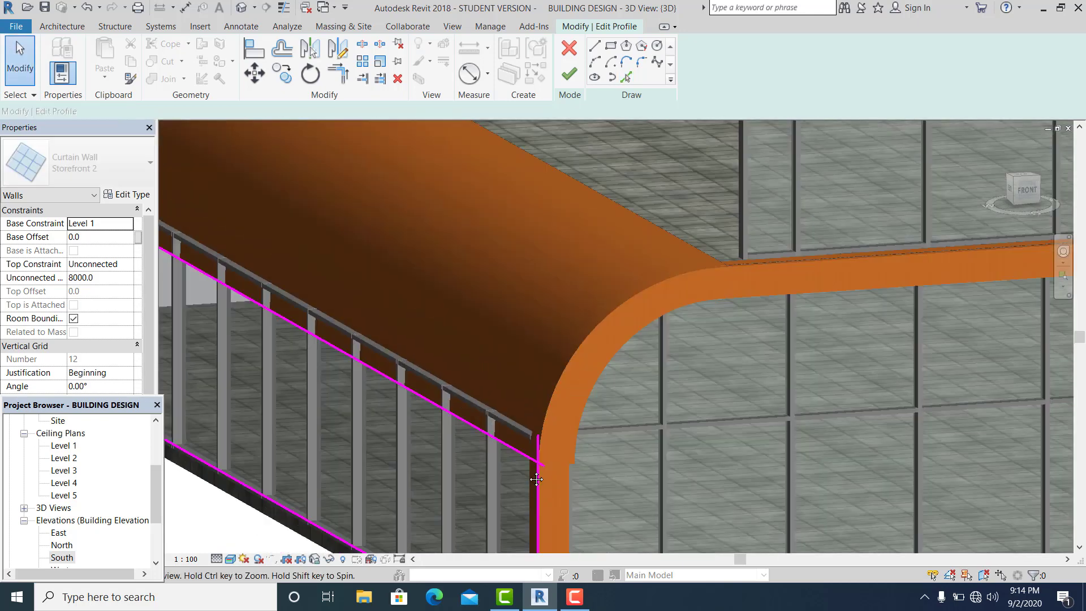
pyautogui.moveTo(536, 484); pyautogui.dragTo(534, 456, button='middle')
pyautogui.press('t')
pyautogui.press('r')
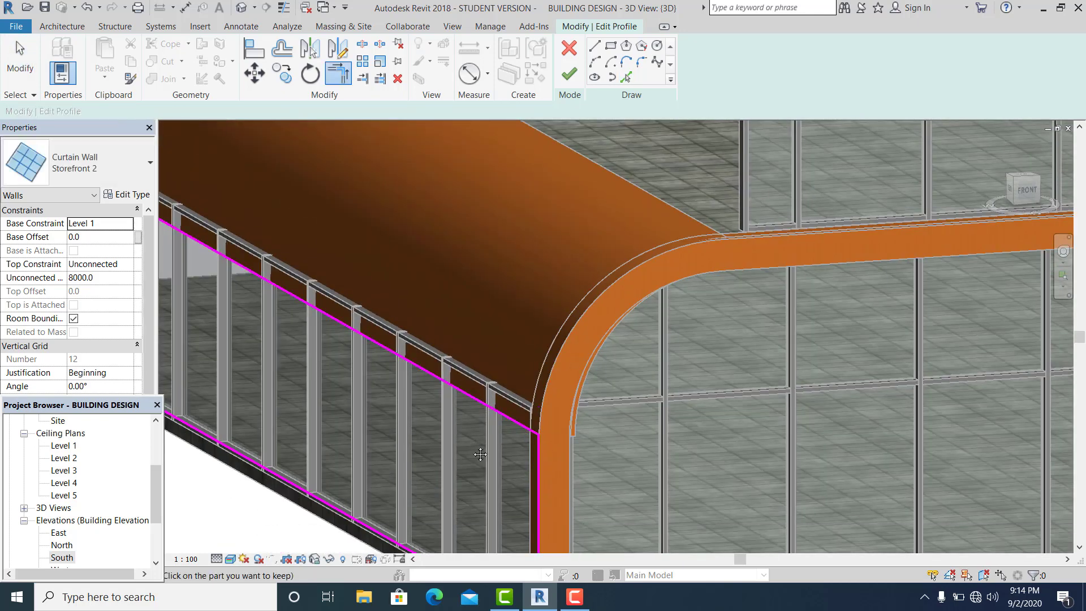
pyautogui.moveTo(463, 446); pyautogui.dragTo(660, 516, button='middle')
pyautogui.moveTo(227, 250); pyautogui.dragTo(419, 392, button='middle')
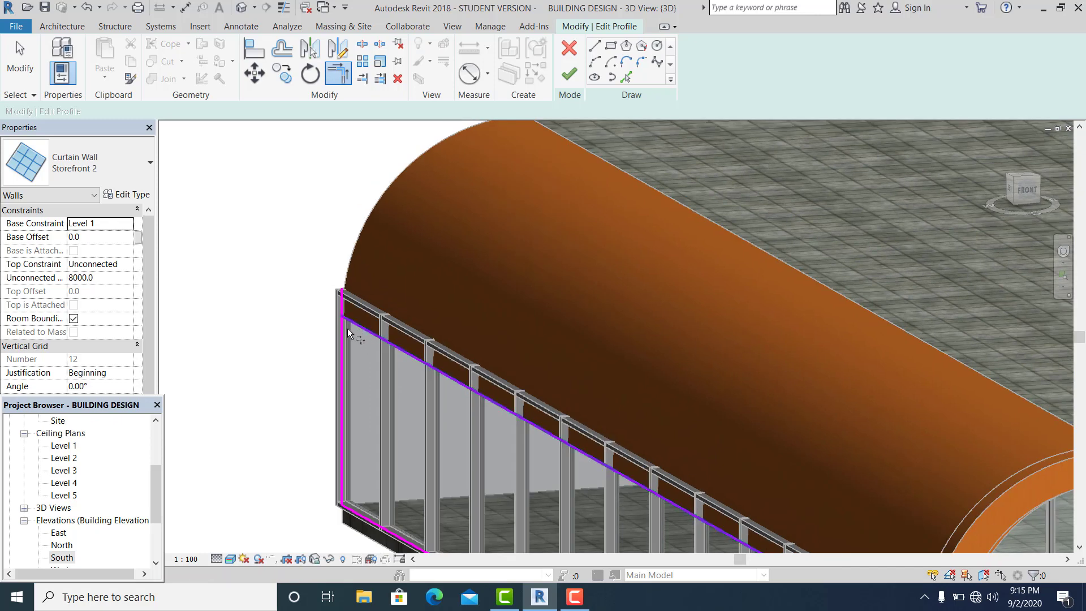
pyautogui.click(339, 329)
pyautogui.scroll(-3, 299, 382)
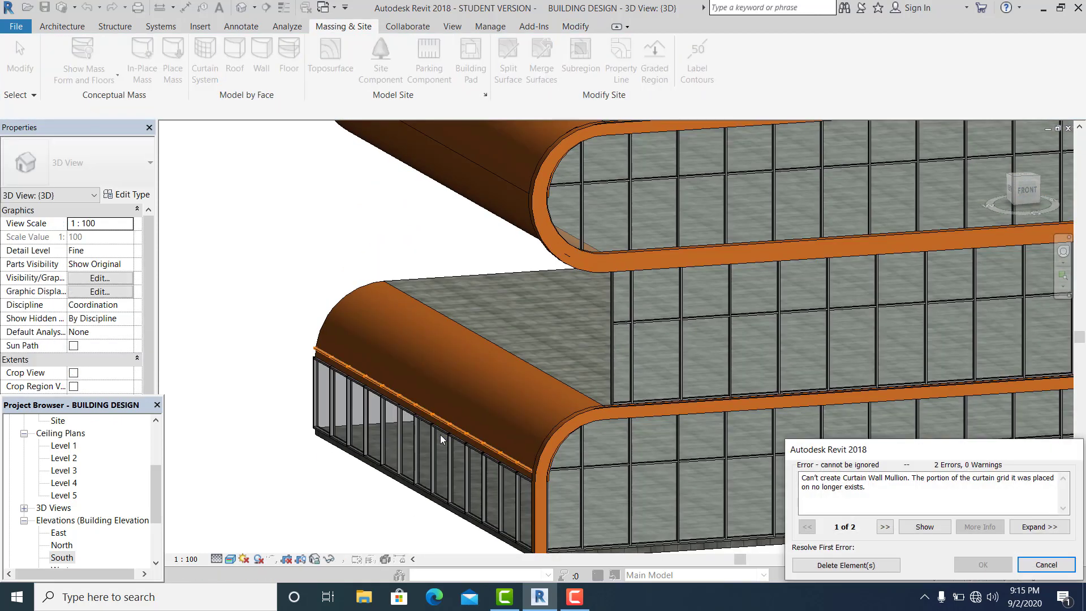
pyautogui.click(857, 562)
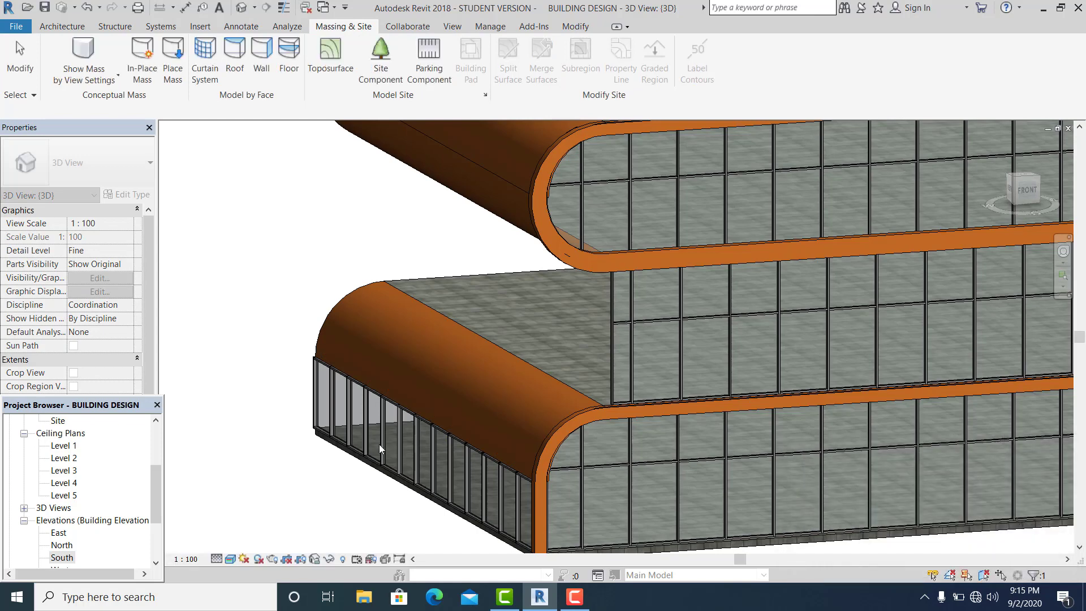
# - In the Level 1 ceiling plan, move the left curtain wall inward by setting its distance from the central vertical reference plane to 14700
pyautogui.click(379, 443)
pyautogui.doubleClick(65, 447)
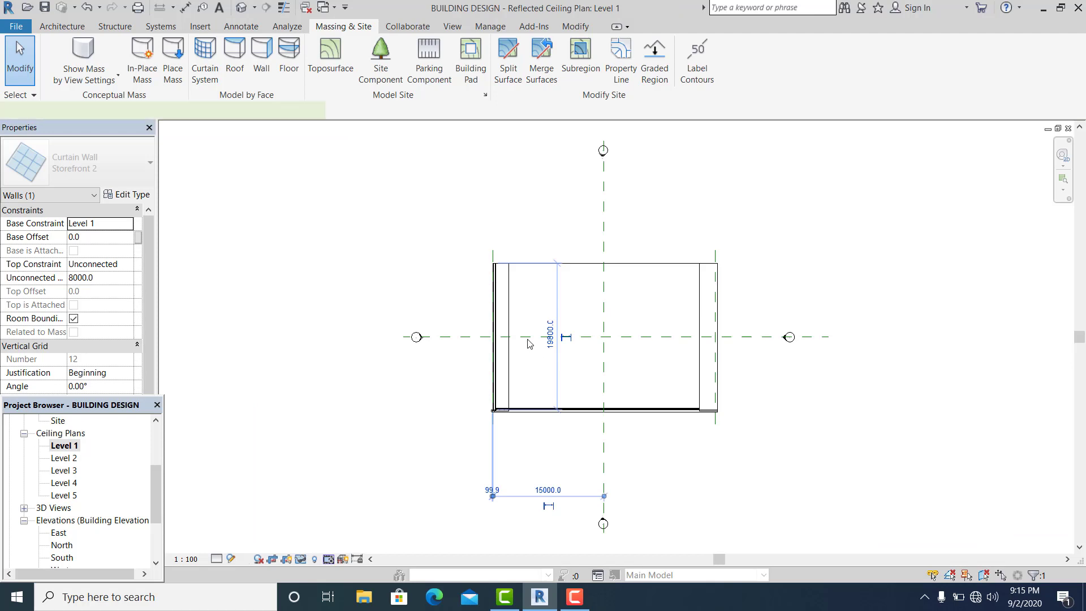
pyautogui.scroll(3, 478, 407)
pyautogui.scroll(-2, 538, 480)
pyautogui.scroll(-1, 569, 386)
pyautogui.moveTo(641, 331); pyautogui.dragTo(639, 211, button='middle')
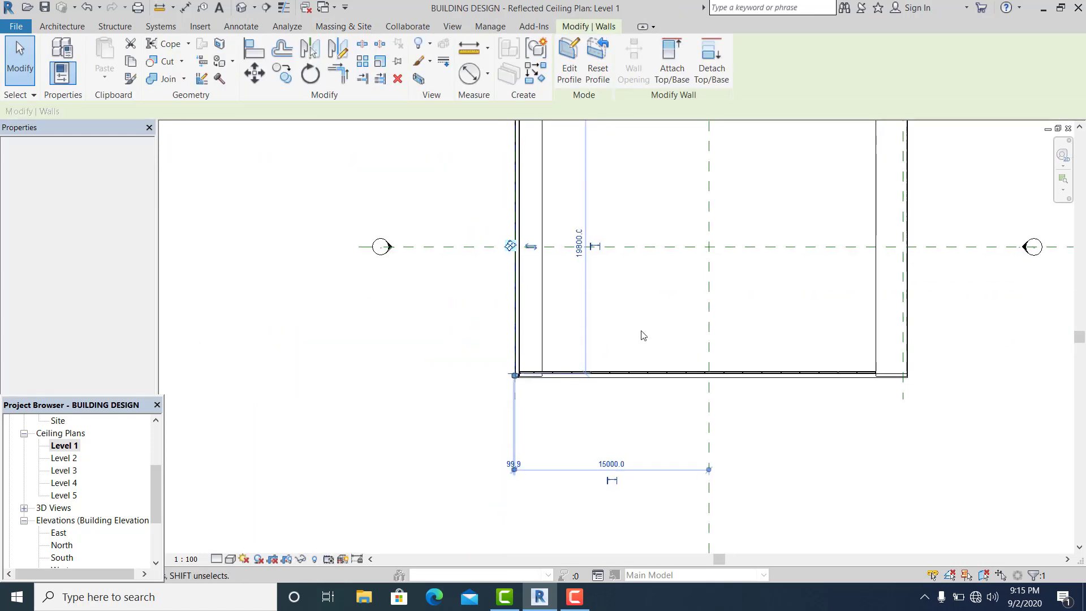
pyautogui.scroll(1, 614, 476)
pyautogui.scroll(1, 616, 480)
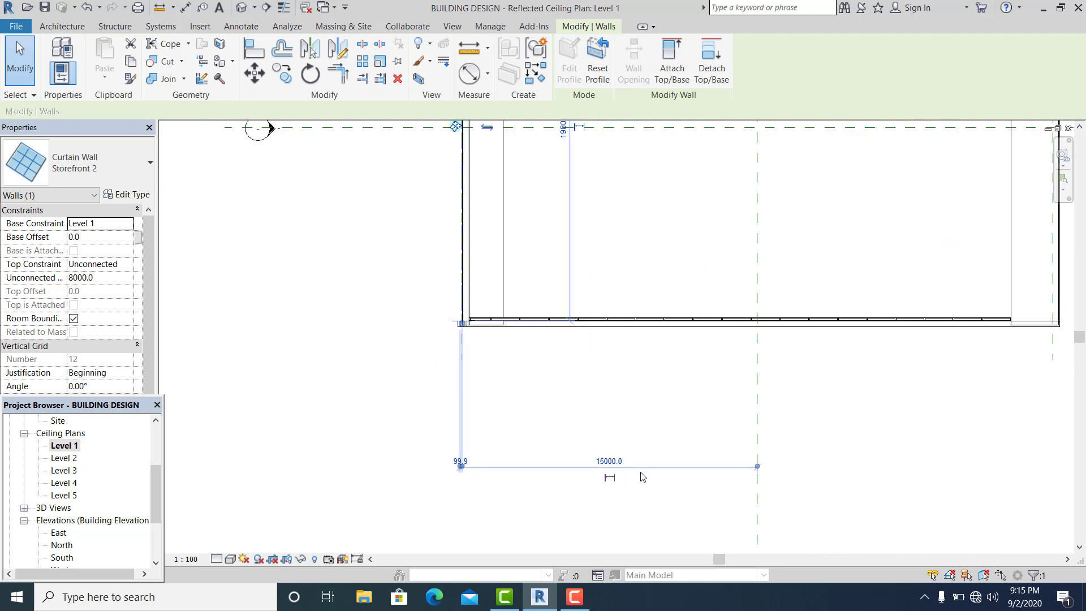
pyautogui.scroll(2, 608, 456)
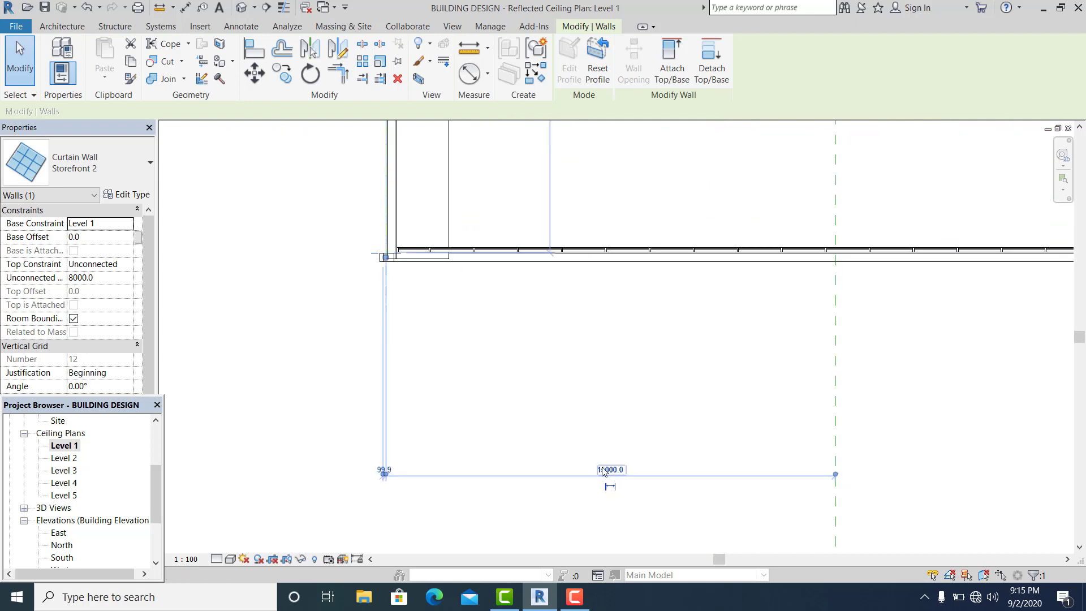
pyautogui.click(638, 478)
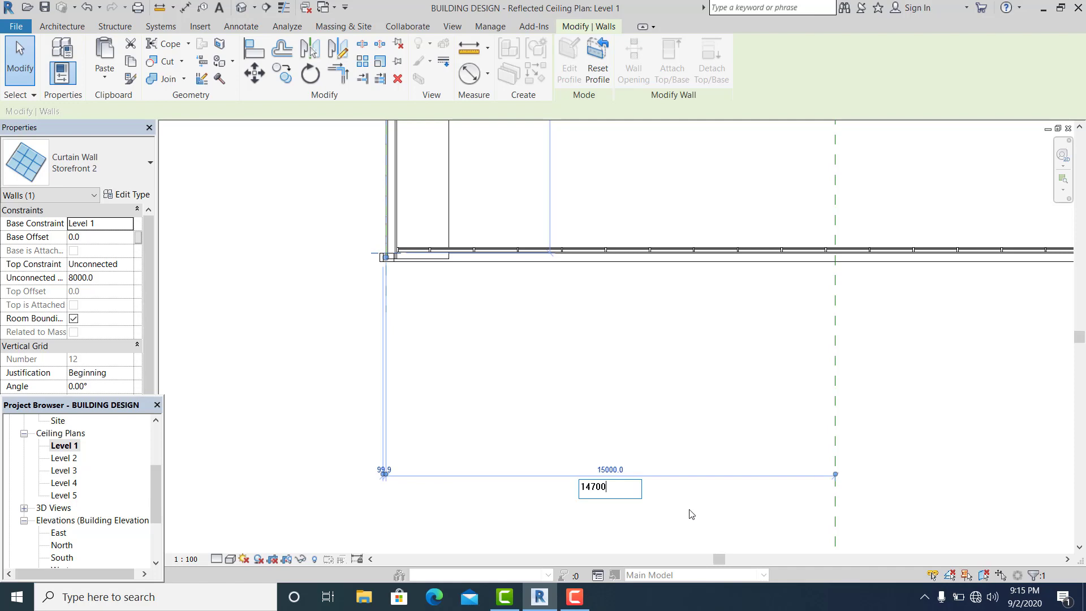
pyautogui.press('Return')
pyautogui.press('Escape')
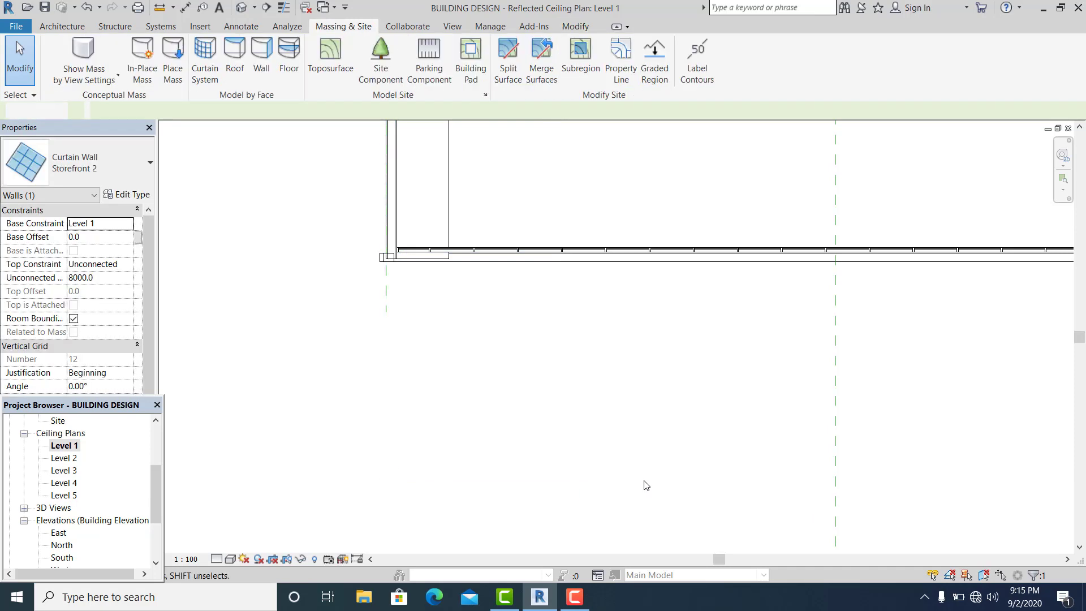
# - In the 3D view, set the structure layer thickness of the curved walls' type wall2 to 200
pyautogui.click(241, 7)
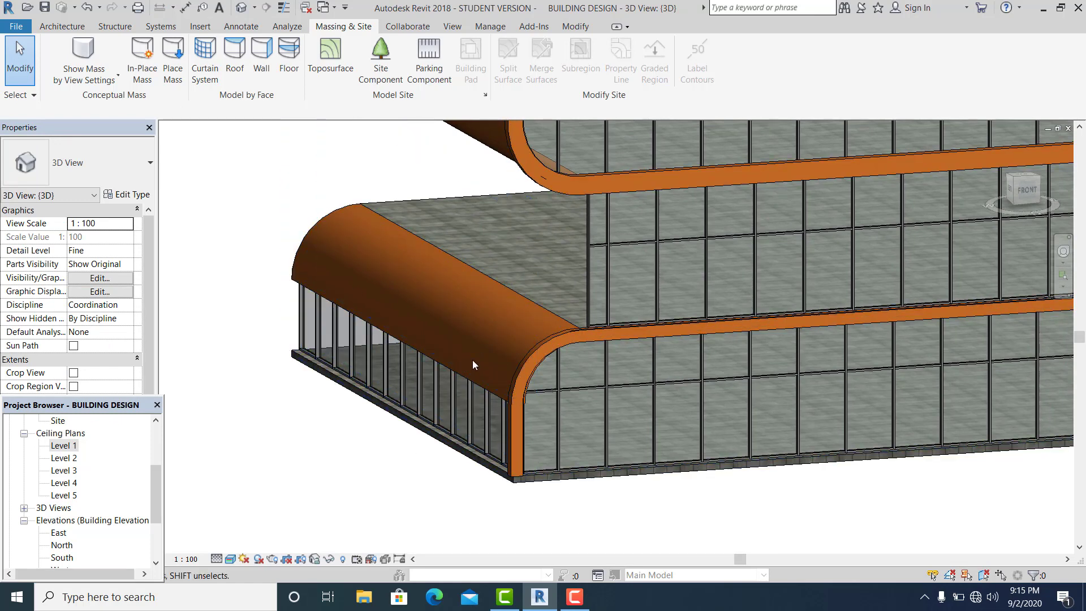
pyautogui.scroll(-5, 303, 289)
pyautogui.moveTo(371, 375); pyautogui.dragTo(606, 465, button='middle')
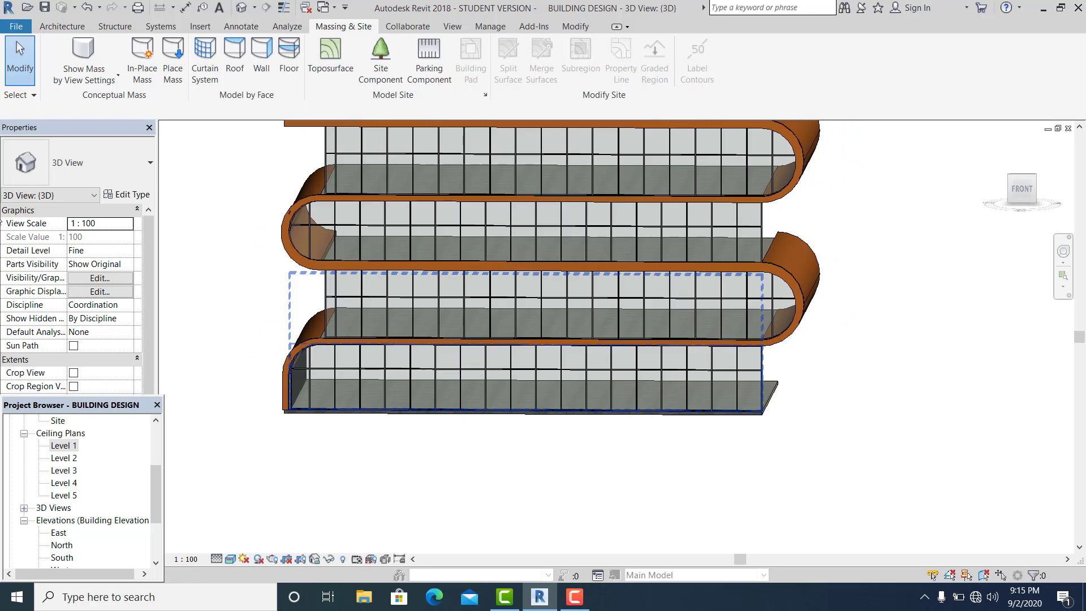
pyautogui.click(797, 245)
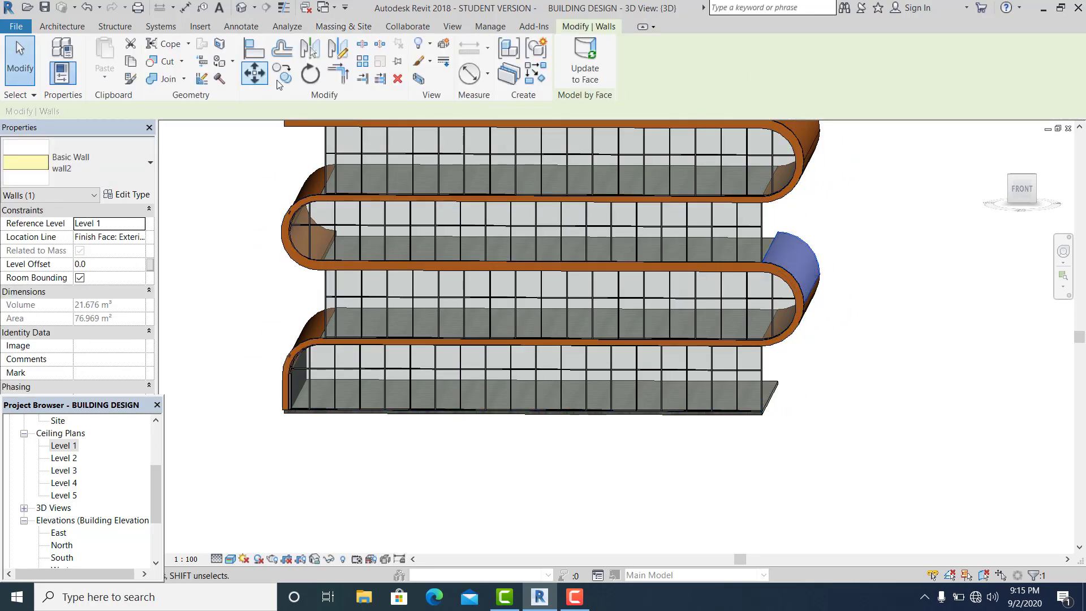
pyautogui.click(125, 194)
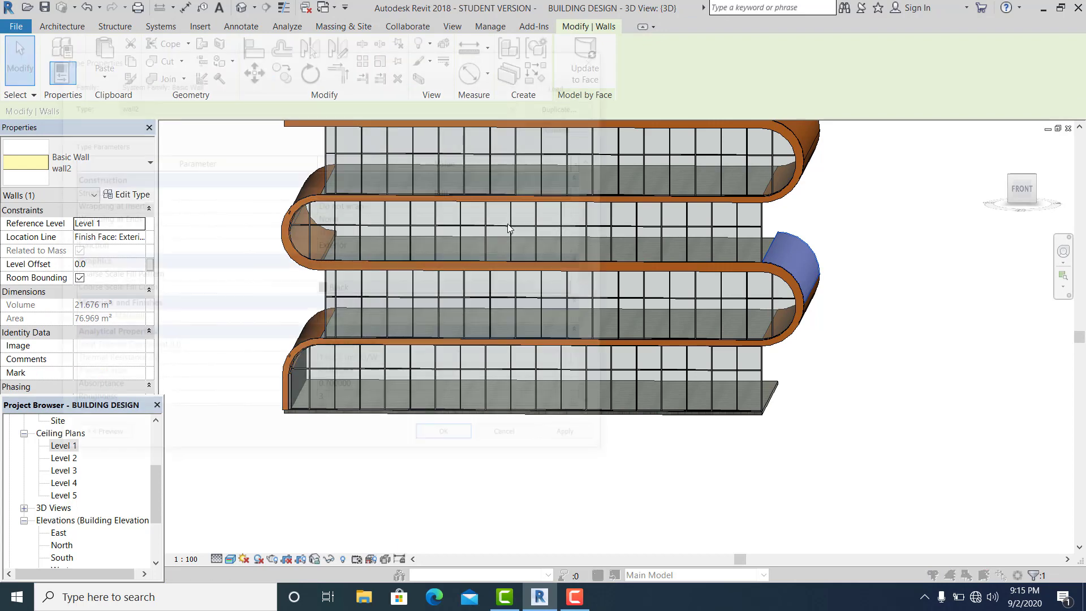
pyautogui.click(449, 193)
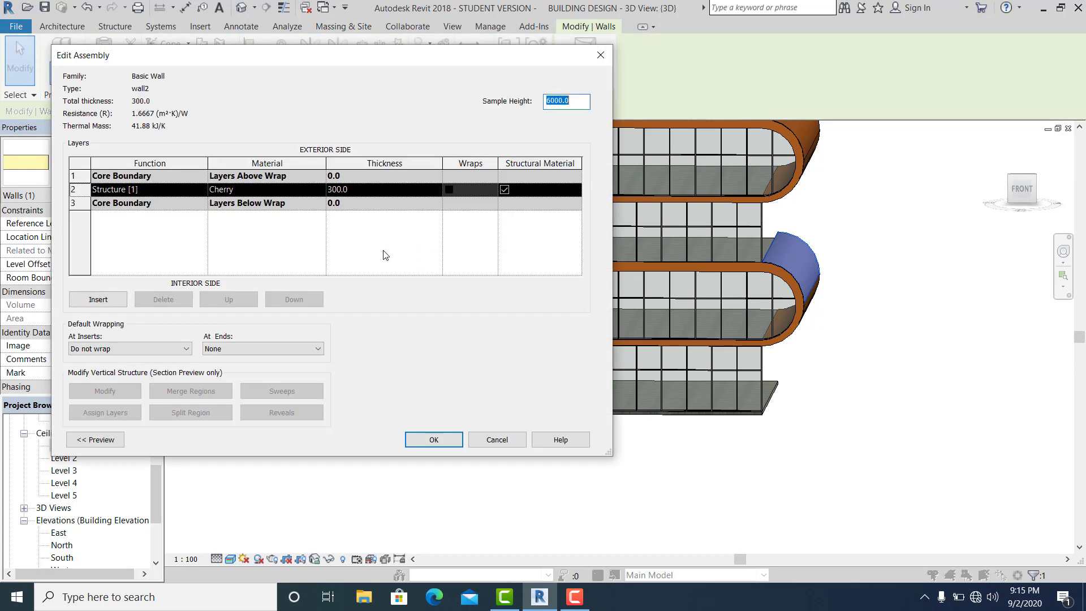
pyautogui.click(369, 196)
pyautogui.write('200')
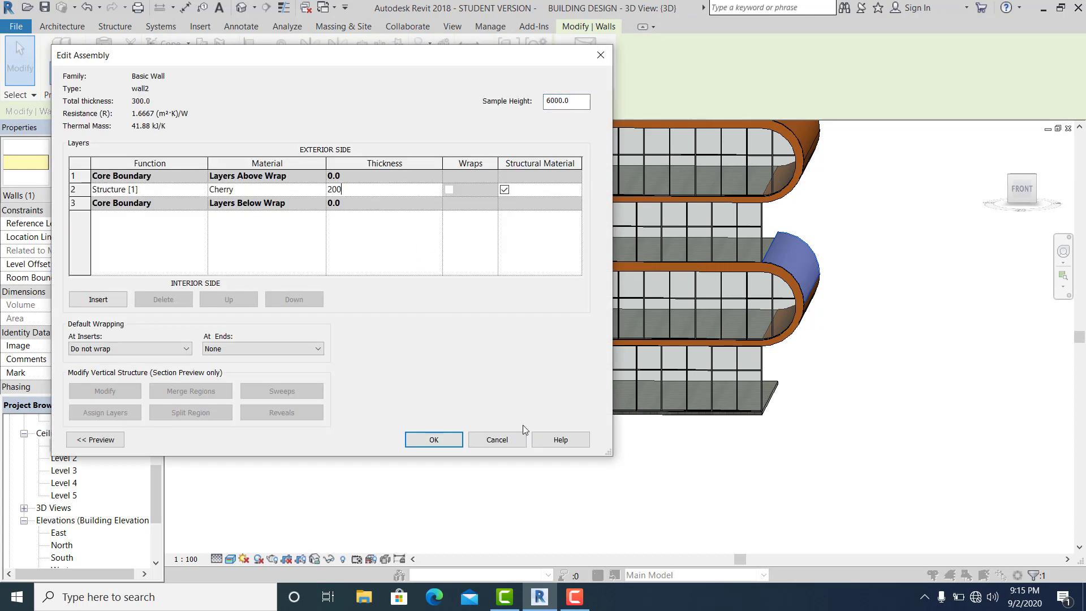
pyautogui.press('Return')
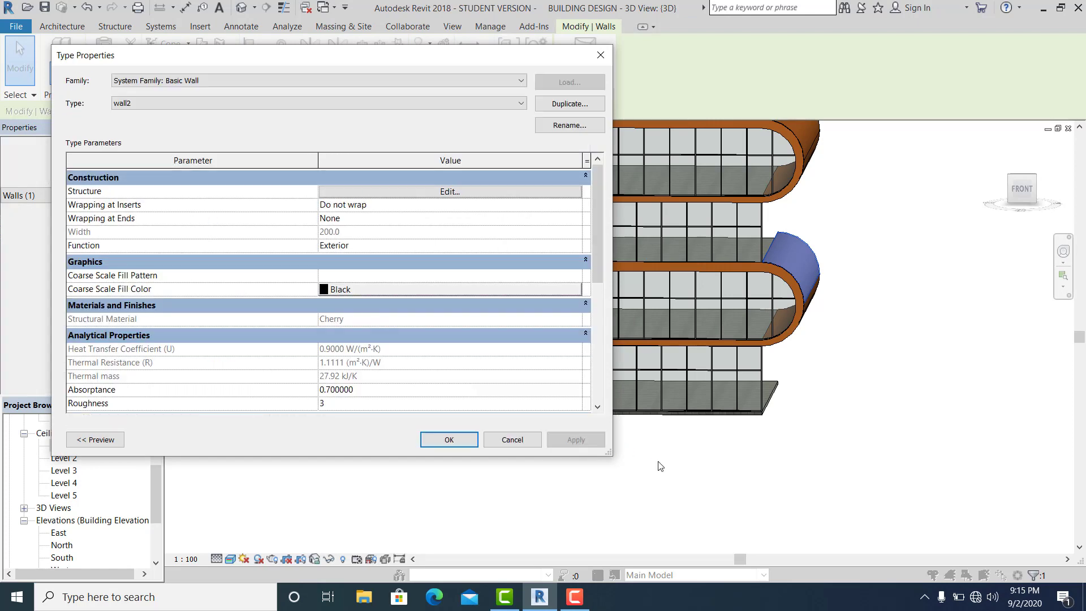
pyautogui.click(573, 440)
pyautogui.click(450, 440)
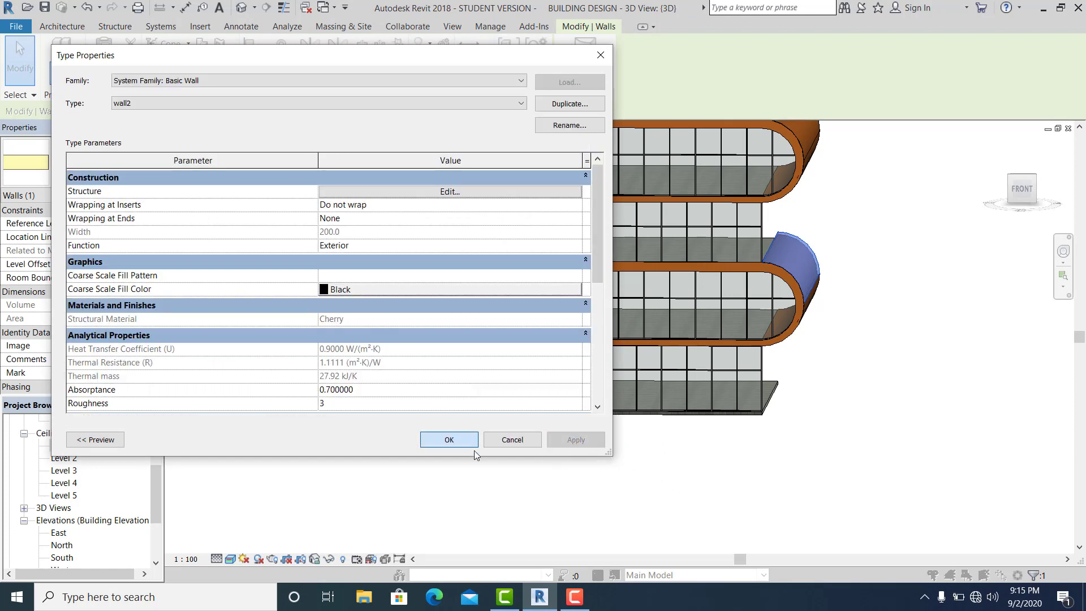
pyautogui.moveTo(643, 442); pyautogui.dragTo(851, 411, button='middle')
pyautogui.click(607, 505)
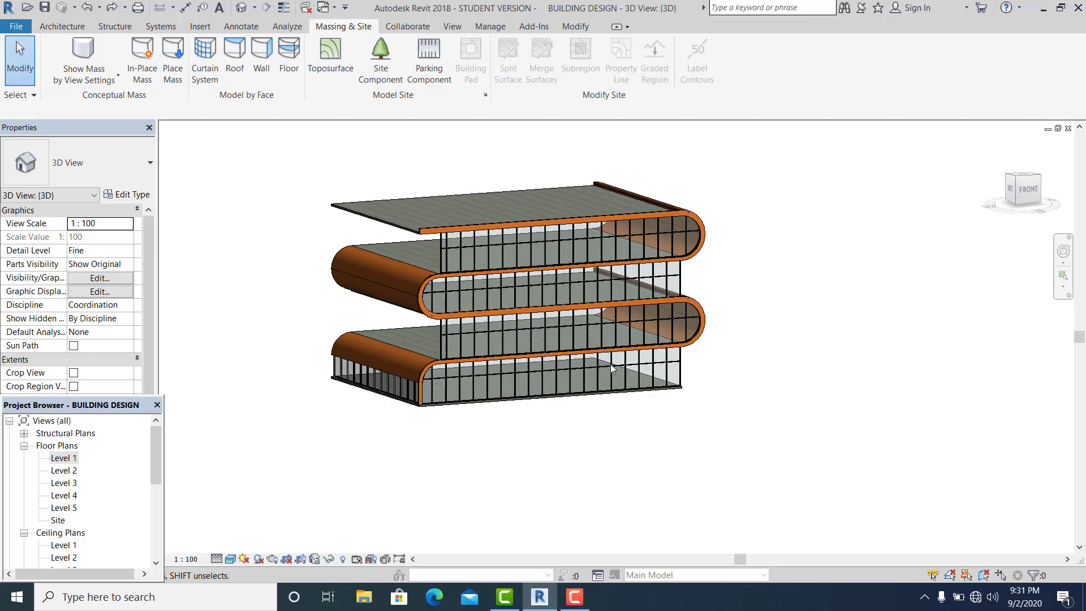
# - Mirror the front winding wall and the front curtain walls of all floors about the central horizontal reference plane in the Level 1 floor plan
pyautogui.scroll(1, 588, 355)
pyautogui.moveTo(623, 350); pyautogui.dragTo(639, 370, button='middle')
pyautogui.scroll(1, 640, 370)
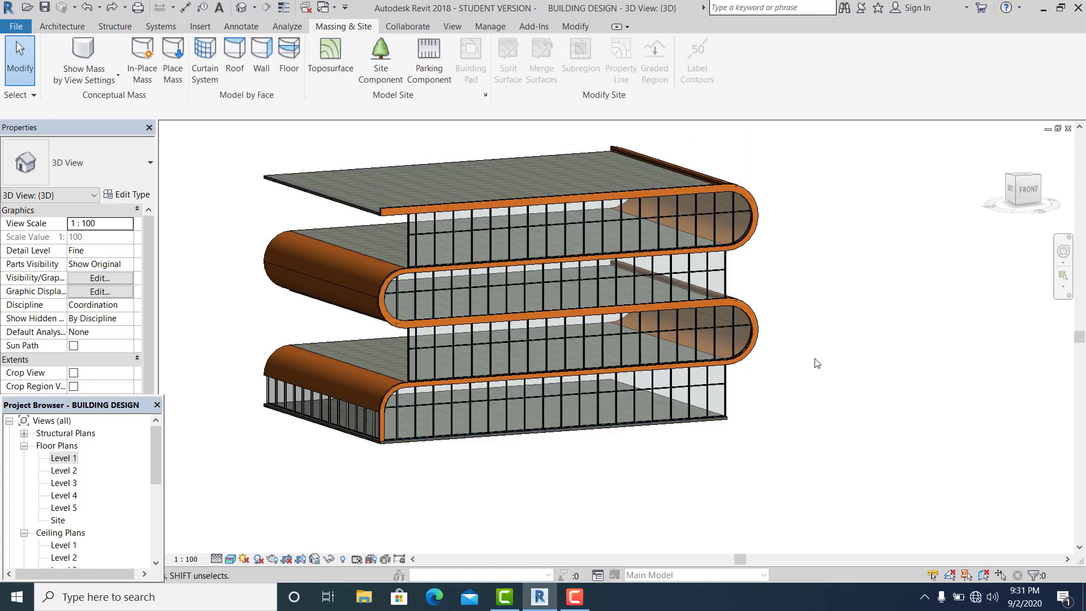
pyautogui.click(728, 392)
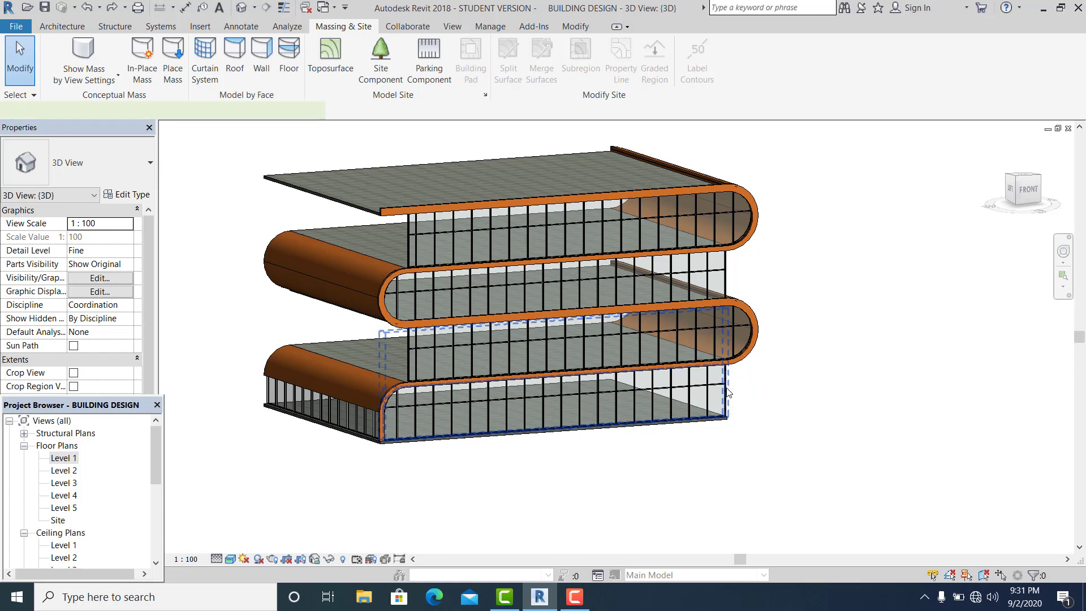
pyautogui.keyDown('ctrl'); pyautogui.click(761, 323); pyautogui.keyUp('ctrl')
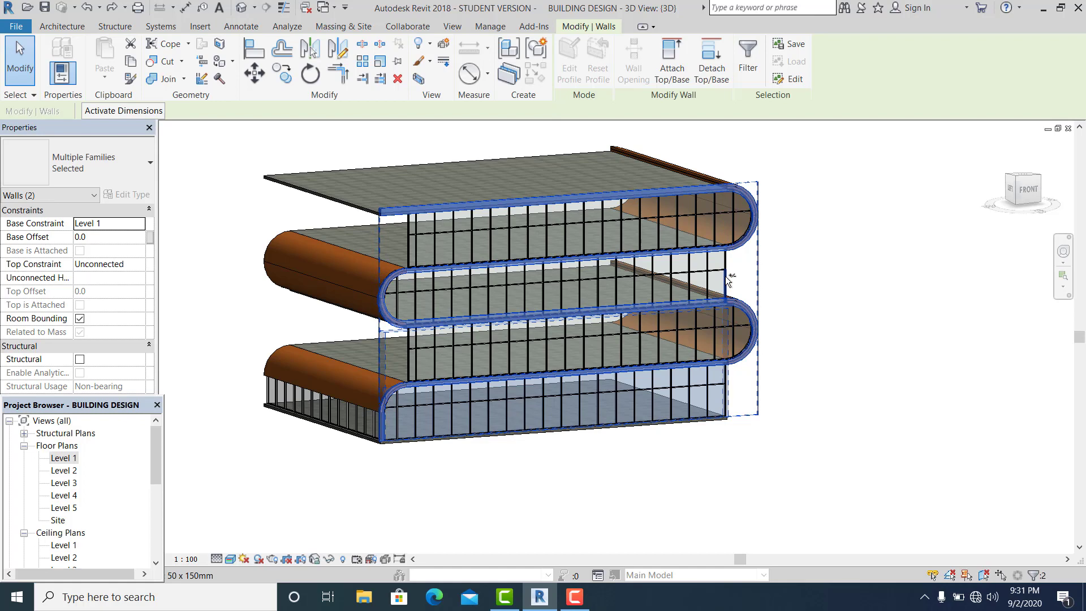
pyautogui.keyDown('ctrl'); pyautogui.click(746, 260); pyautogui.keyUp('ctrl')
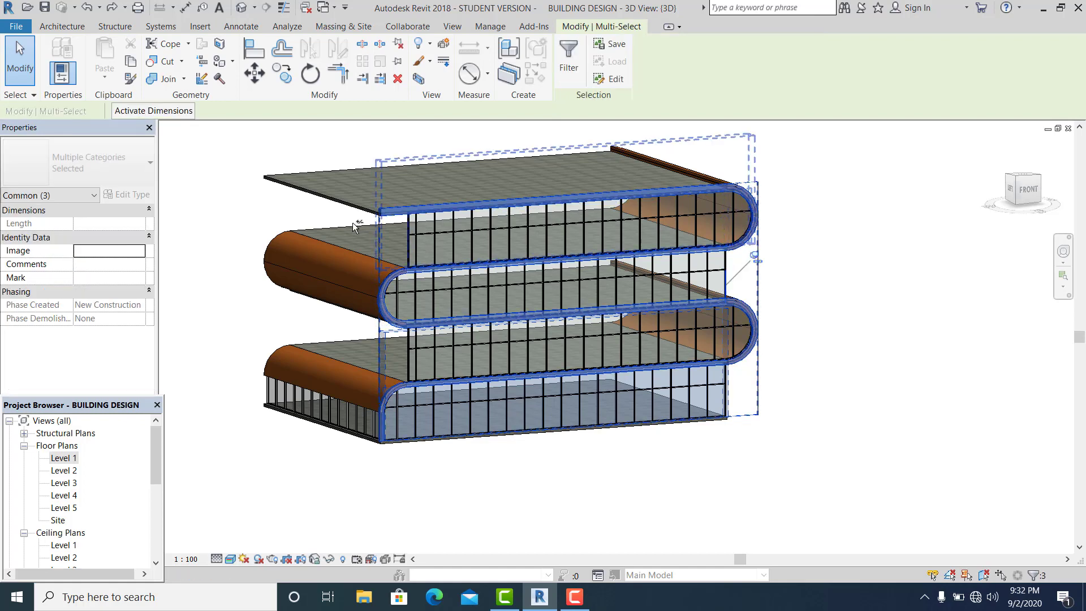
pyautogui.keyDown('ctrl'); pyautogui.click(417, 237); pyautogui.keyUp('ctrl')
pyautogui.keyDown('ctrl'); pyautogui.click(405, 297); pyautogui.keyUp('ctrl')
pyautogui.keyDown('ctrl'); pyautogui.click(400, 293); pyautogui.keyUp('ctrl')
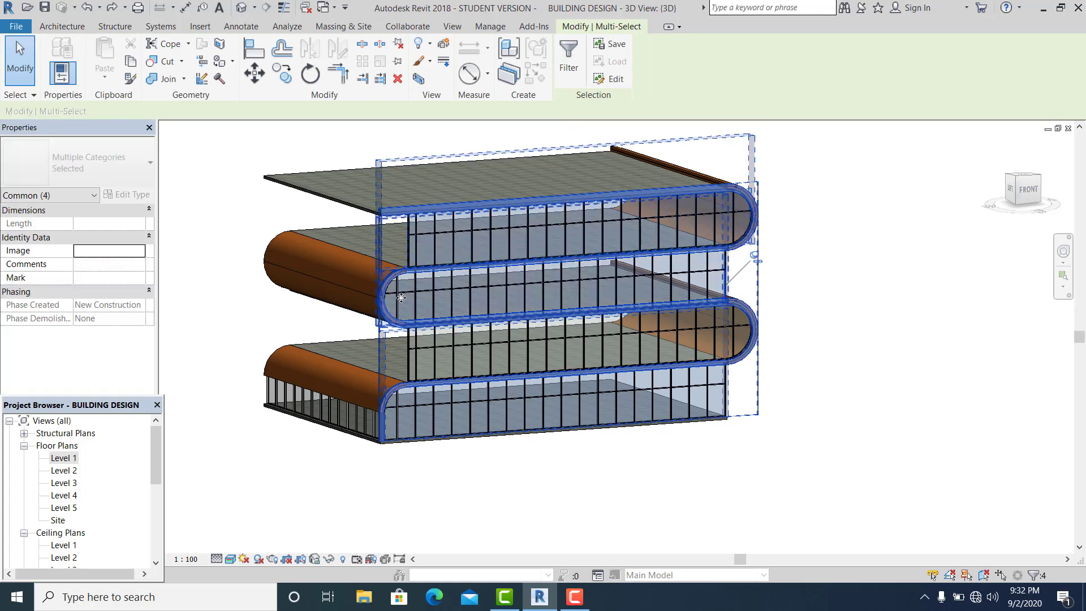
pyautogui.keyDown('ctrl'); pyautogui.click(415, 361); pyautogui.keyUp('ctrl')
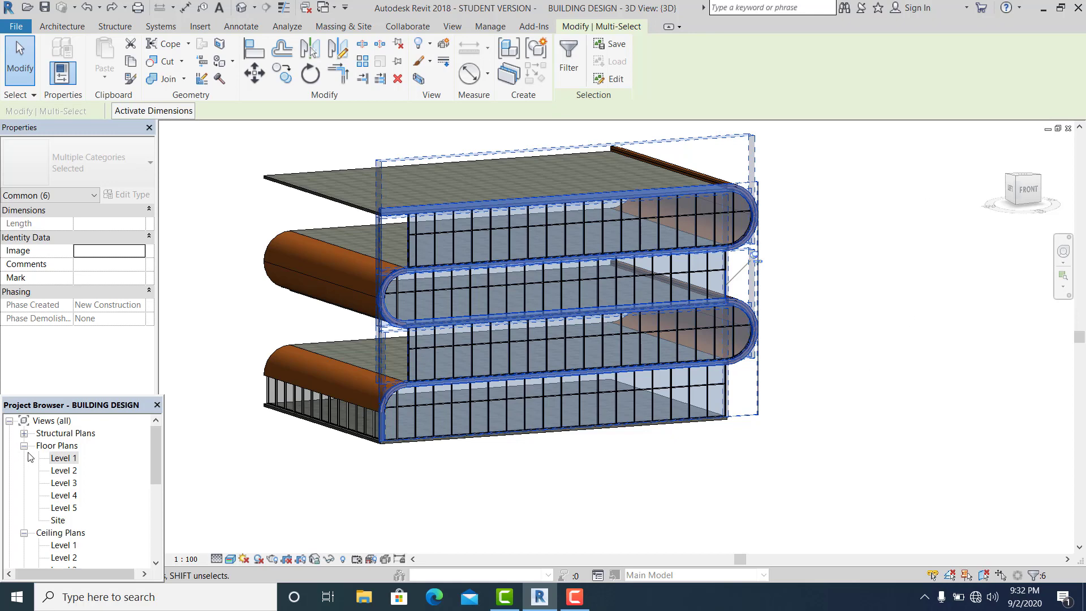
pyautogui.doubleClick(70, 459)
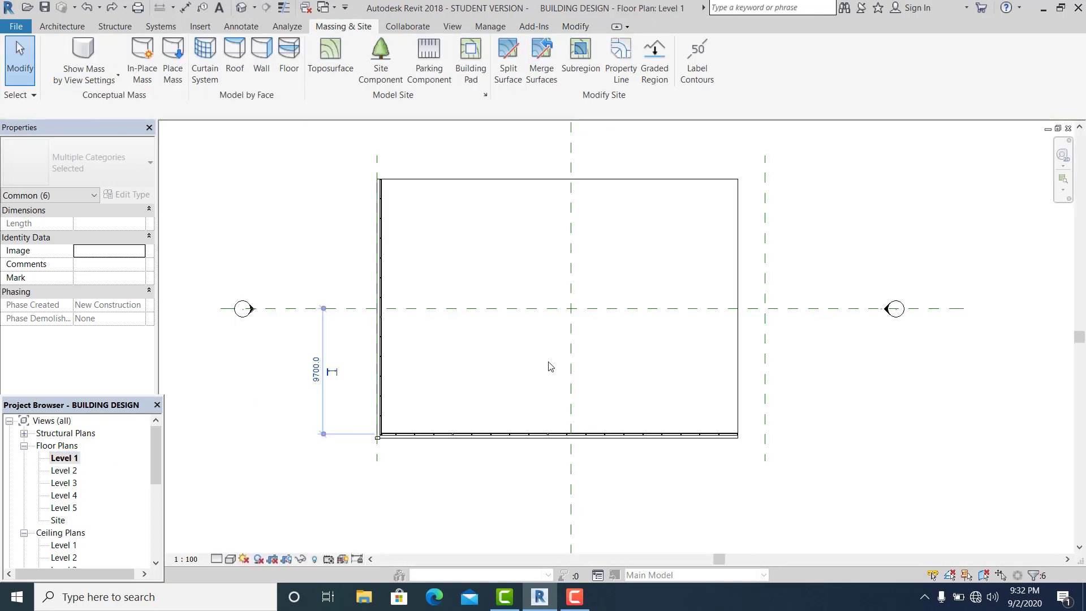
pyautogui.press('m')
pyautogui.press('m')
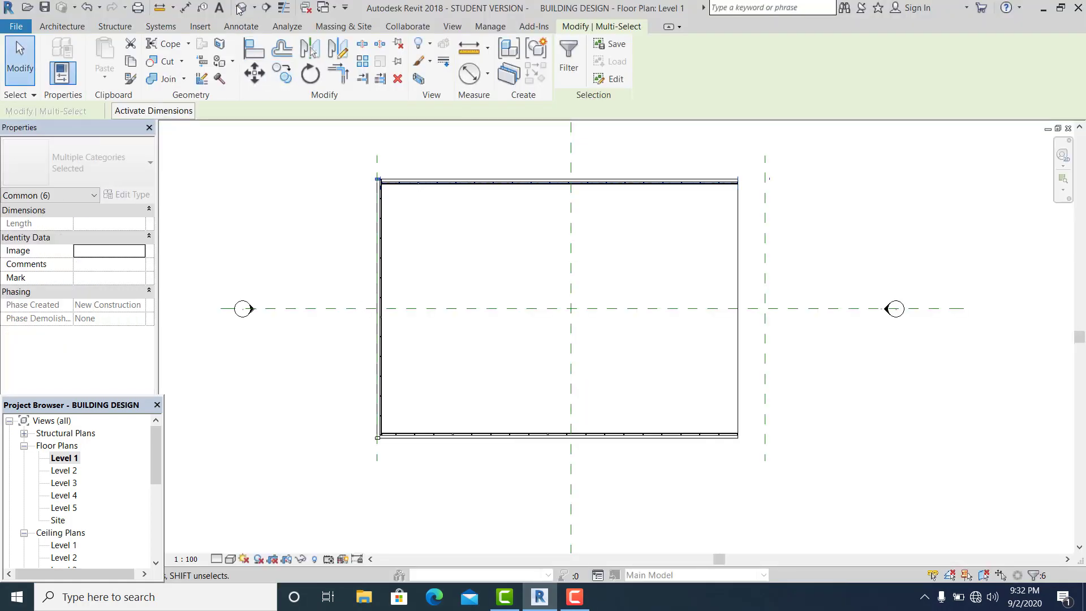
# - Examine the mirrored rear walls, curved side walls and curtain walls from several angles in the 3D view
pyautogui.click(240, 8)
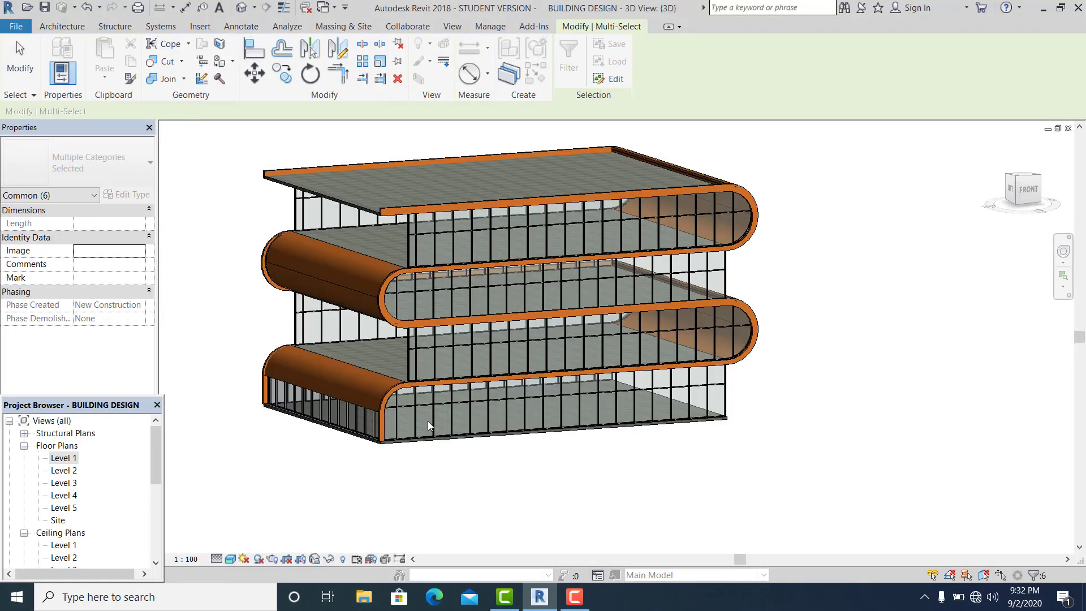
pyautogui.click(412, 463)
pyautogui.keyDown('shift'); pyautogui.moveTo(405, 461); pyautogui.dragTo(692, 450, button='middle'); pyautogui.keyUp('shift')
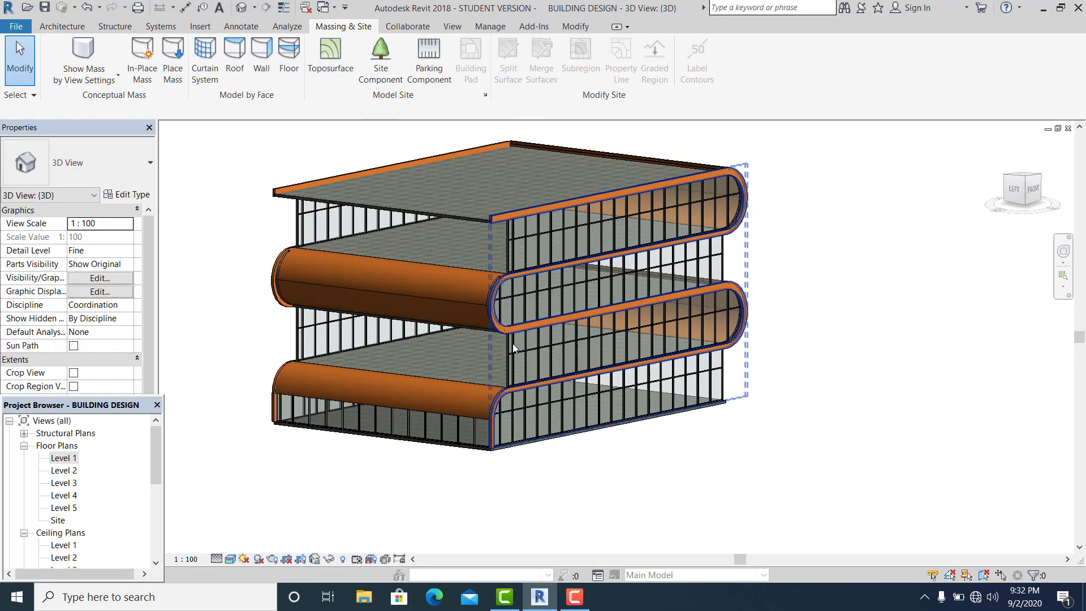
pyautogui.keyDown('shift'); pyautogui.moveTo(504, 340); pyautogui.dragTo(480, 362, button='middle'); pyautogui.keyUp('shift')
pyautogui.keyDown('shift'); pyautogui.moveTo(412, 402); pyautogui.dragTo(441, 414, button='middle'); pyautogui.keyUp('shift')
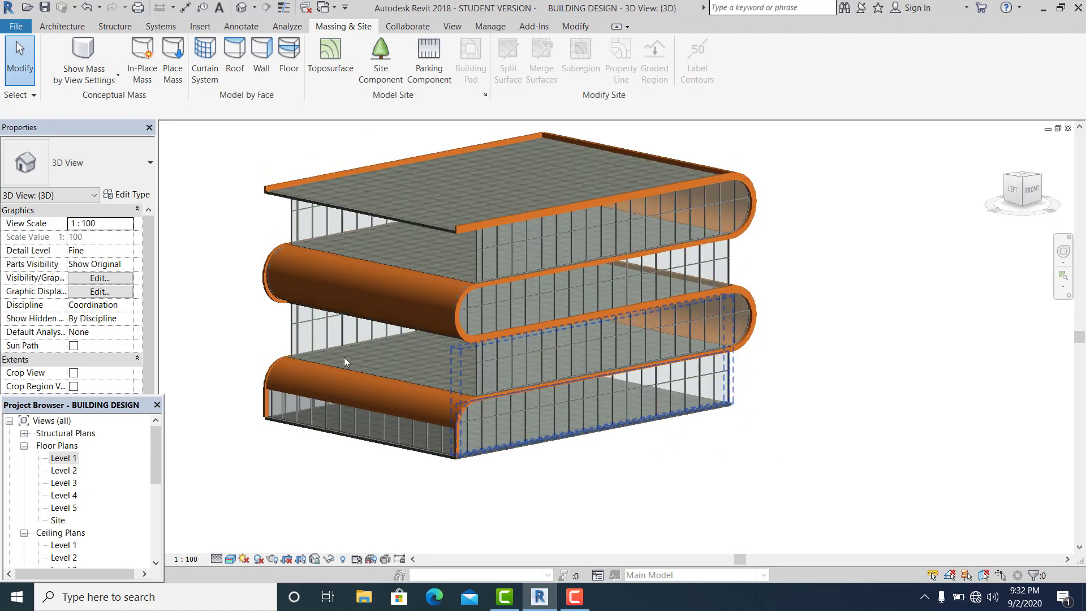
pyautogui.keyDown('shift'); pyautogui.moveTo(509, 396); pyautogui.dragTo(657, 345, button='middle'); pyautogui.keyUp('shift')
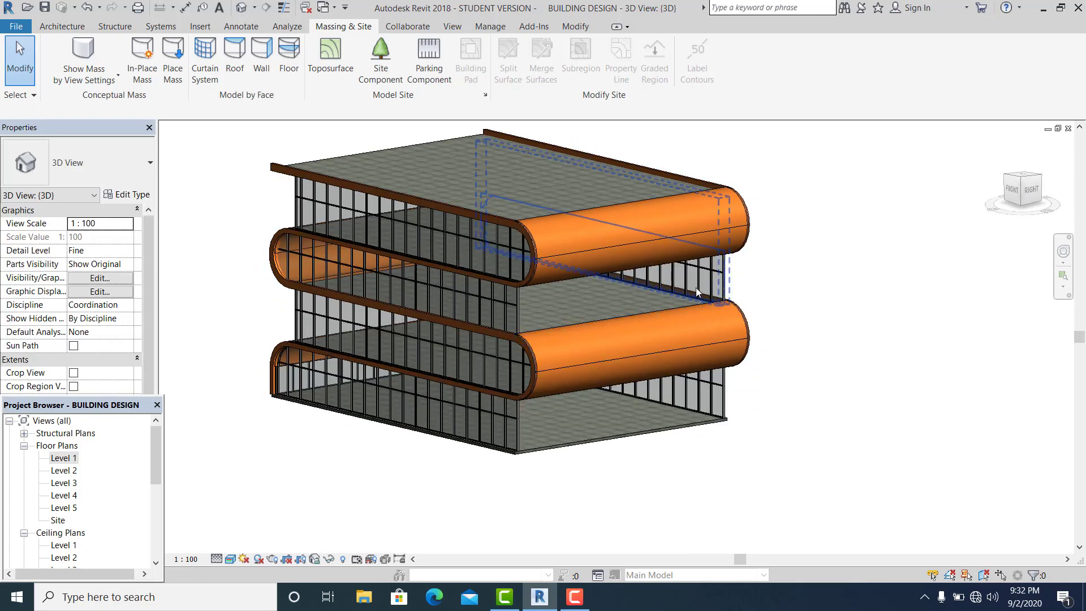
pyautogui.keyDown('shift'); pyautogui.moveTo(881, 415); pyautogui.dragTo(930, 417, button='middle'); pyautogui.keyUp('shift')
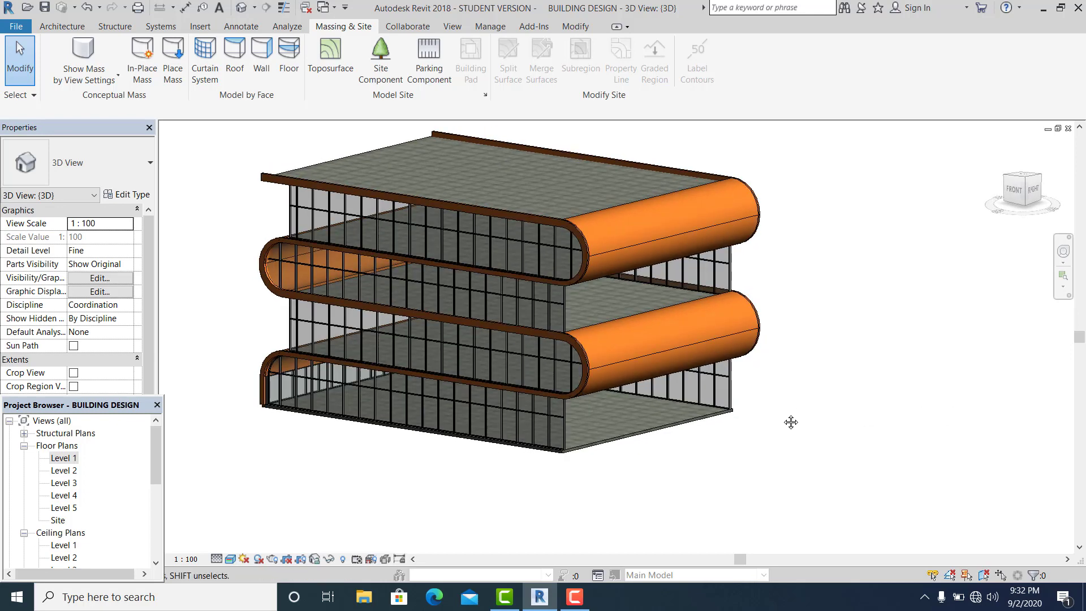
pyautogui.moveTo(782, 416); pyautogui.dragTo(815, 418, button='middle')
# - In the Level 1 floor plan, draw a building section along the central horizontal reference plane, extending past both side walls
pyautogui.doubleClick(60, 458)
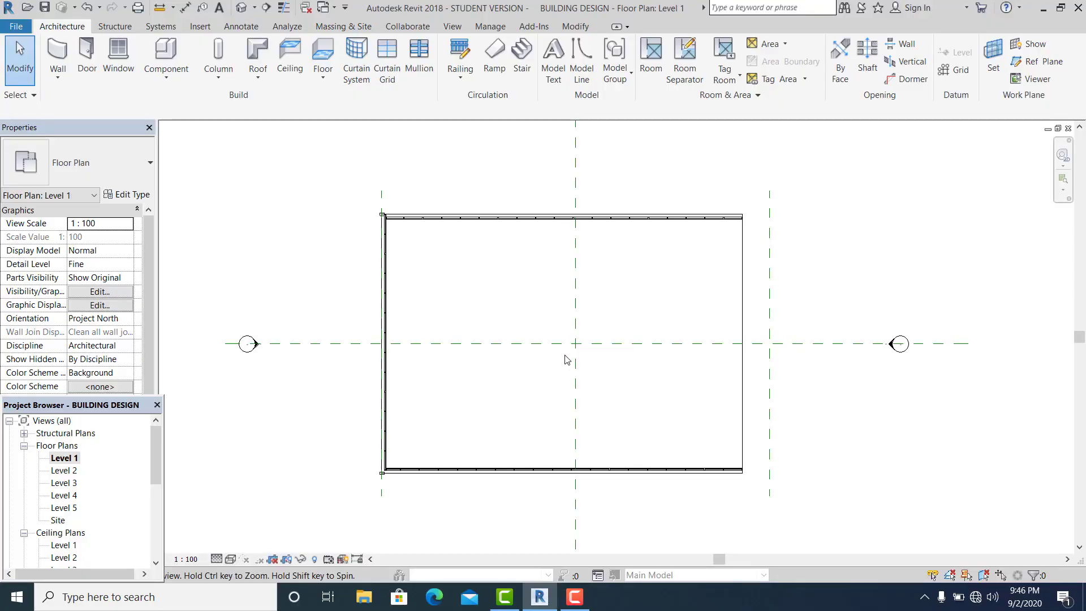
pyautogui.click(266, 8)
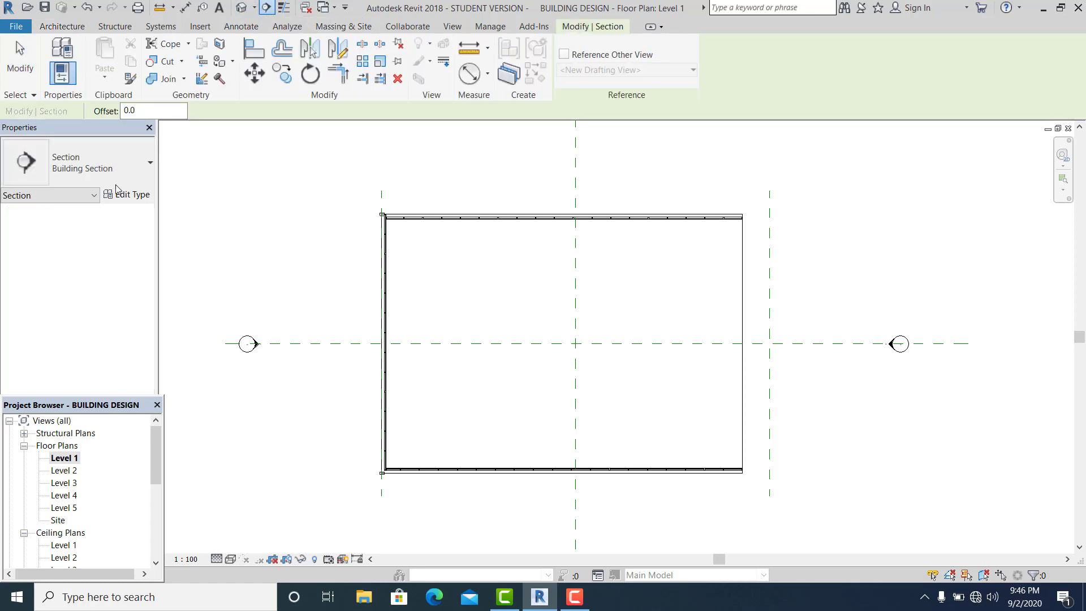
pyautogui.click(818, 343)
pyautogui.click(374, 346)
pyautogui.click(335, 346)
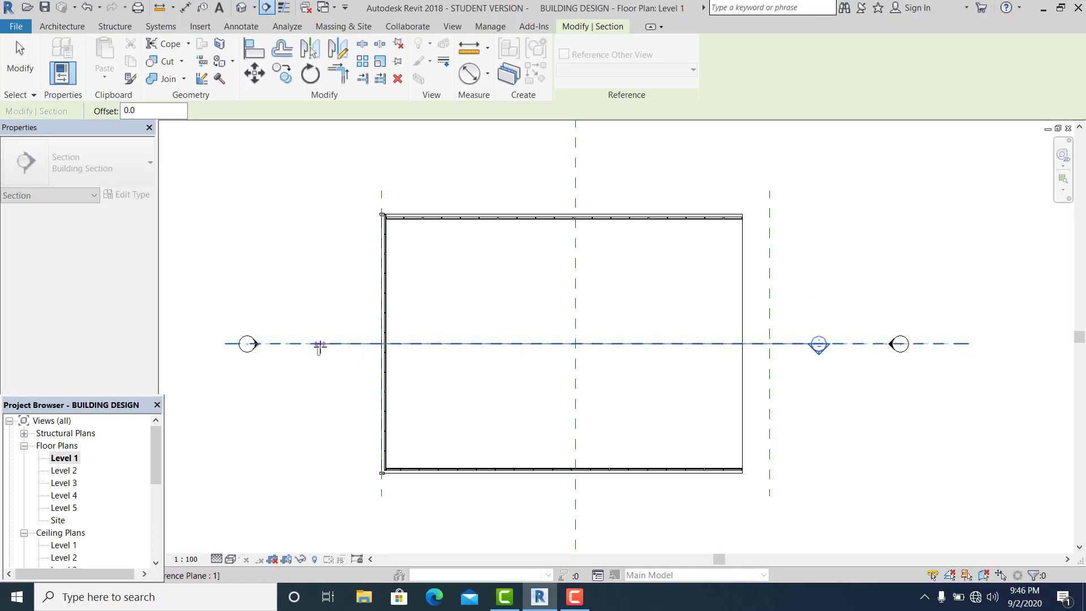
pyautogui.click(310, 343)
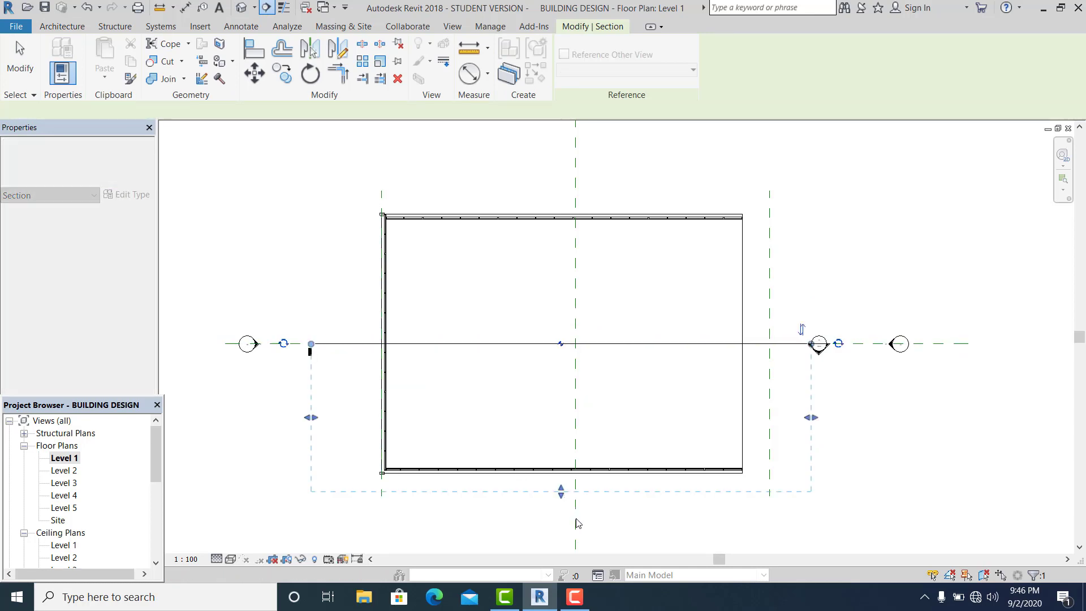
pyautogui.press('Escape')
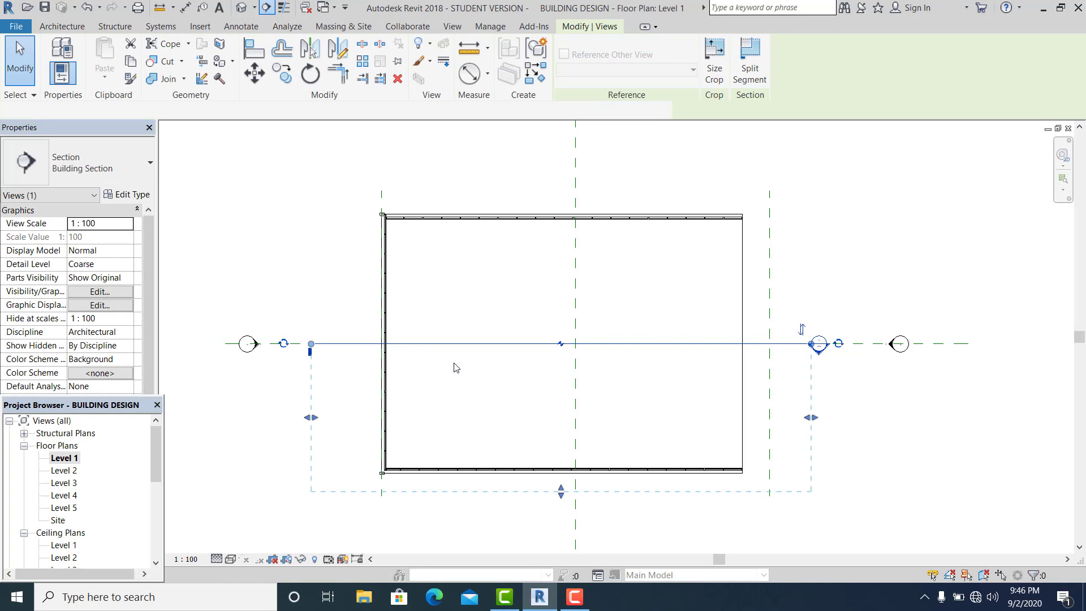
pyautogui.press('Return')
pyautogui.click(574, 521)
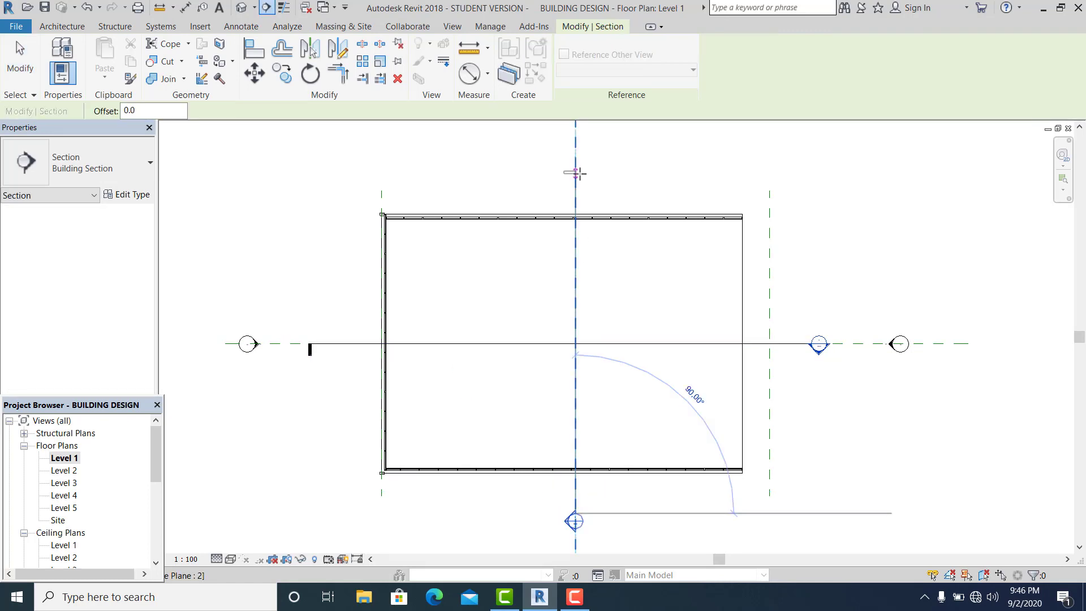
pyautogui.click(20, 60)
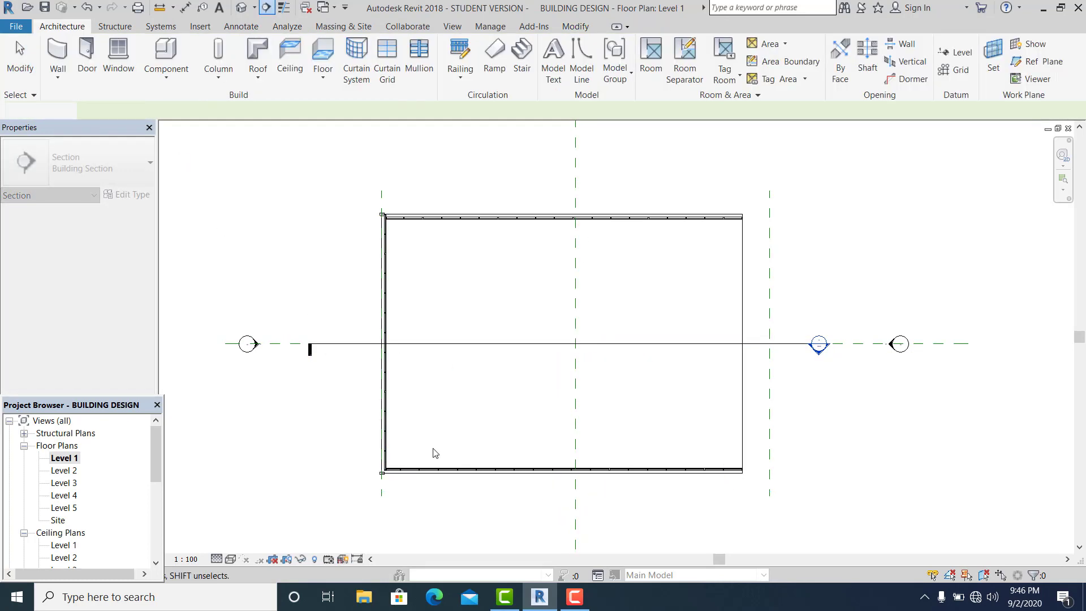
# - Draw a second building section down the central vertical reference plane and move its head farther above the rear wall
pyautogui.click(264, 8)
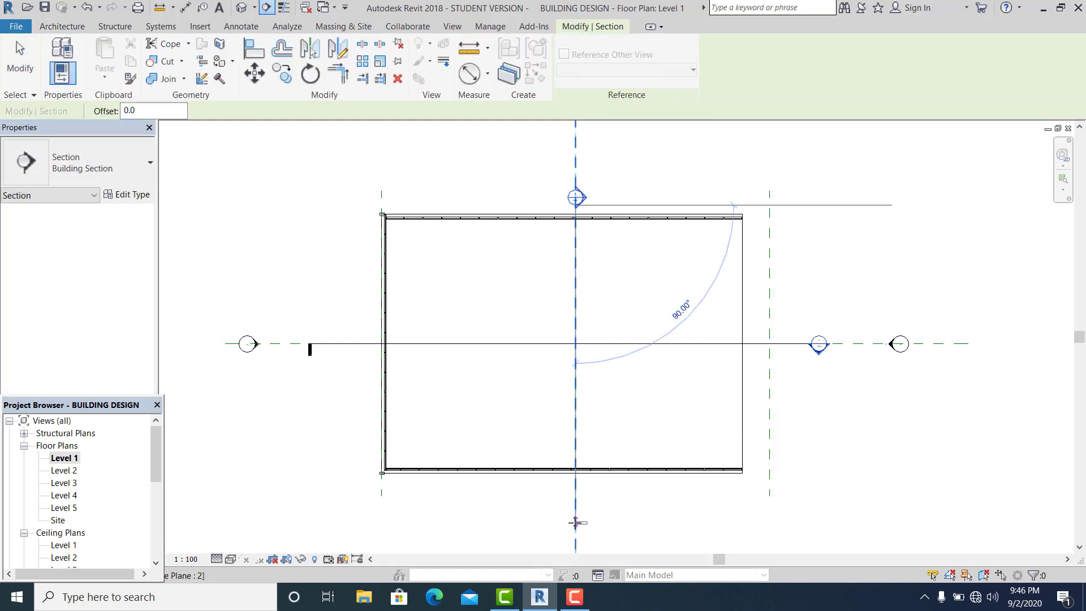
pyautogui.press('Escape')
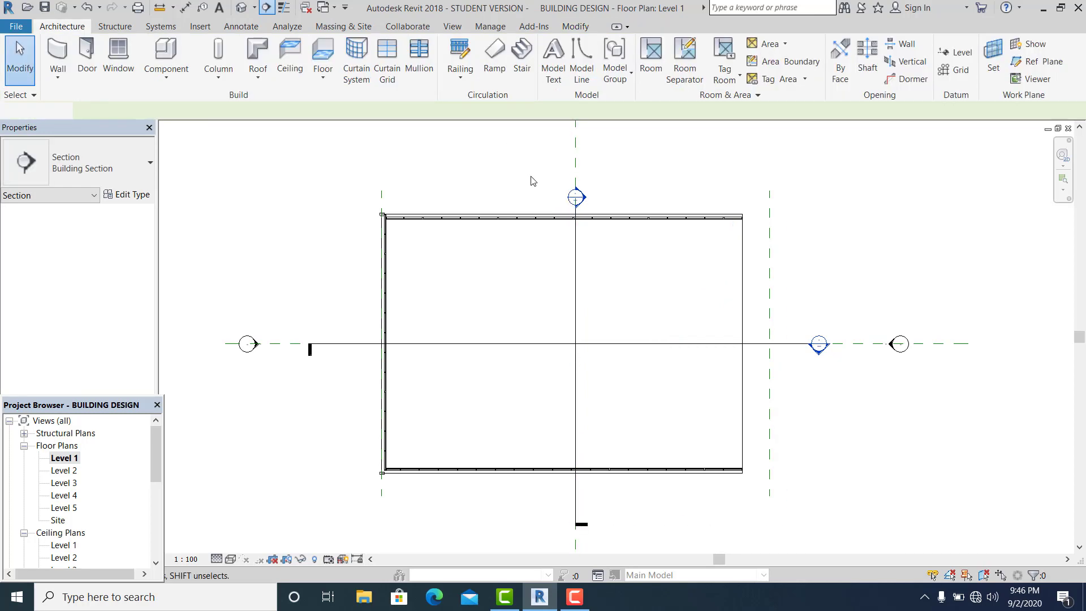
pyautogui.click(576, 242)
pyautogui.moveTo(578, 159); pyautogui.dragTo(578, 159)
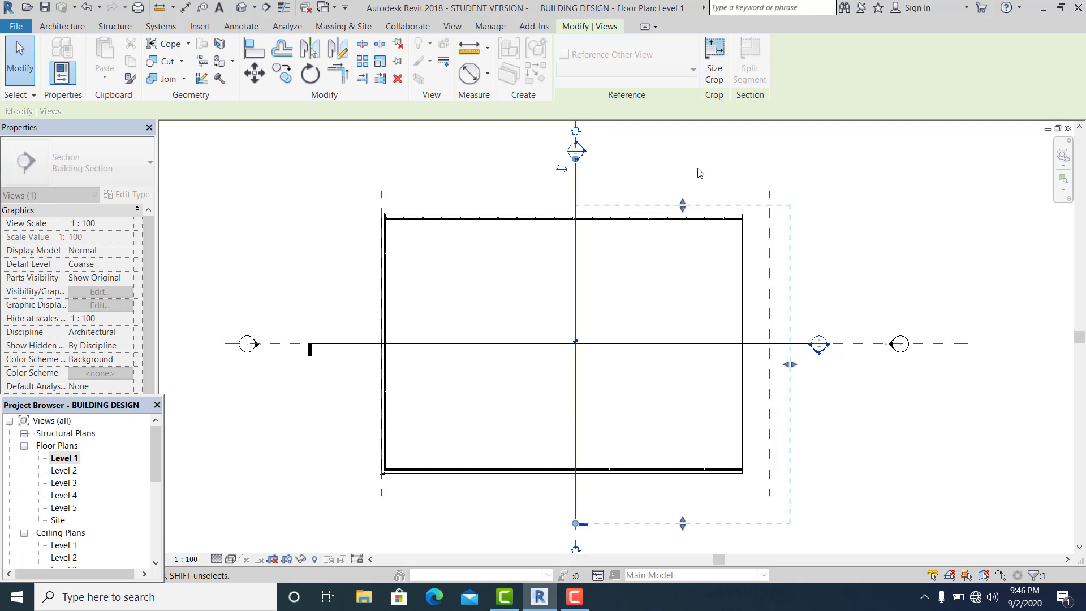
pyautogui.click(690, 198)
pyautogui.scroll(-1, 684, 243)
pyautogui.moveTo(690, 301); pyautogui.dragTo(670, 325, button='middle')
pyautogui.scroll(1, 674, 300)
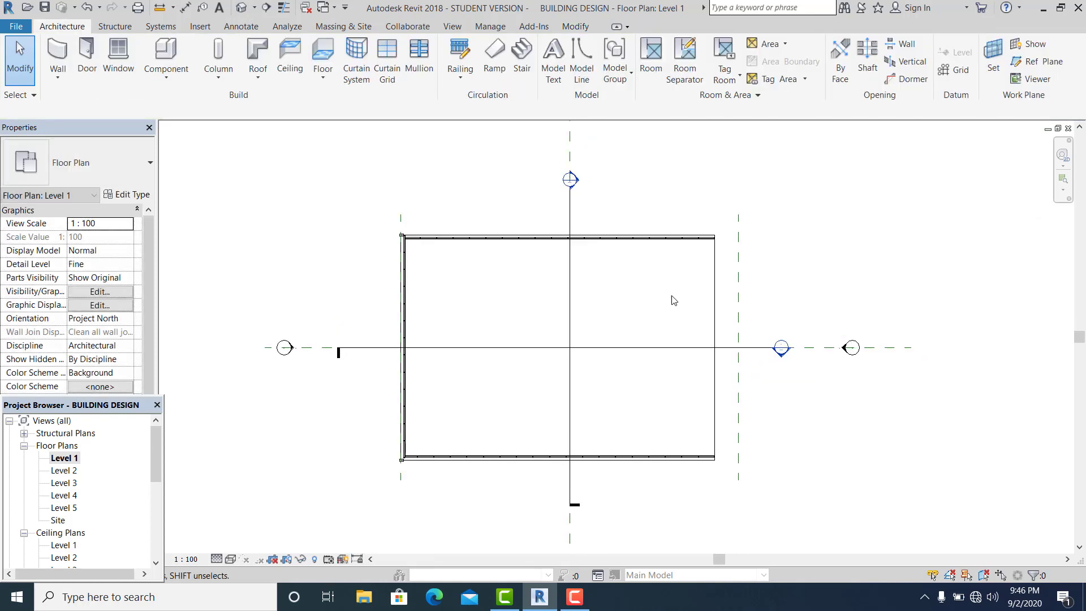
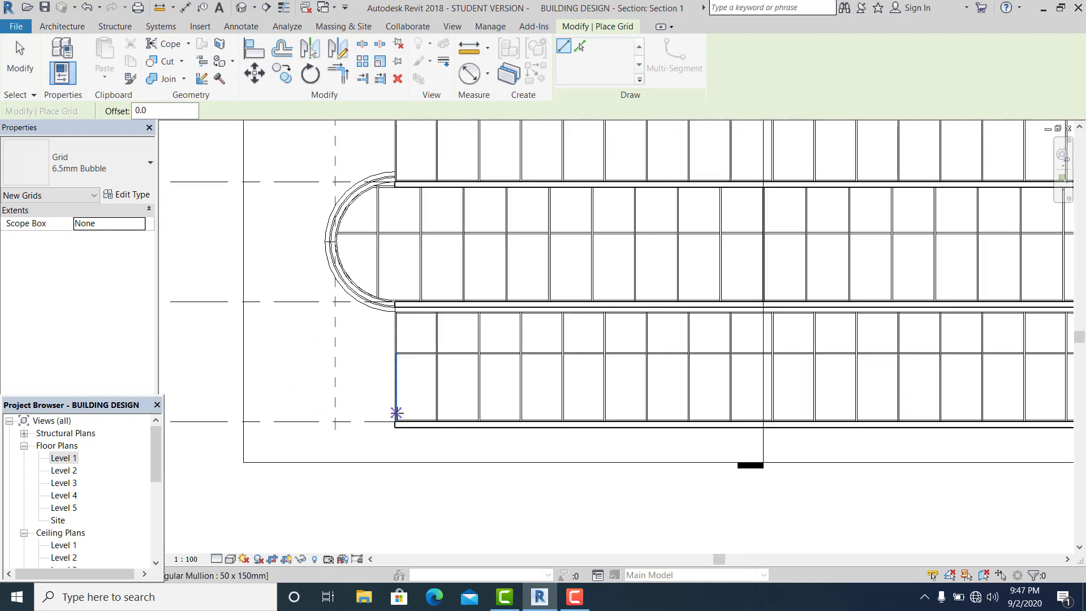
# - In Section 1, draw a second vertical grid line along the left edge of the Level 1 curtain wall, aligned with grid 1's head
pyautogui.scroll(8, 396, 419)
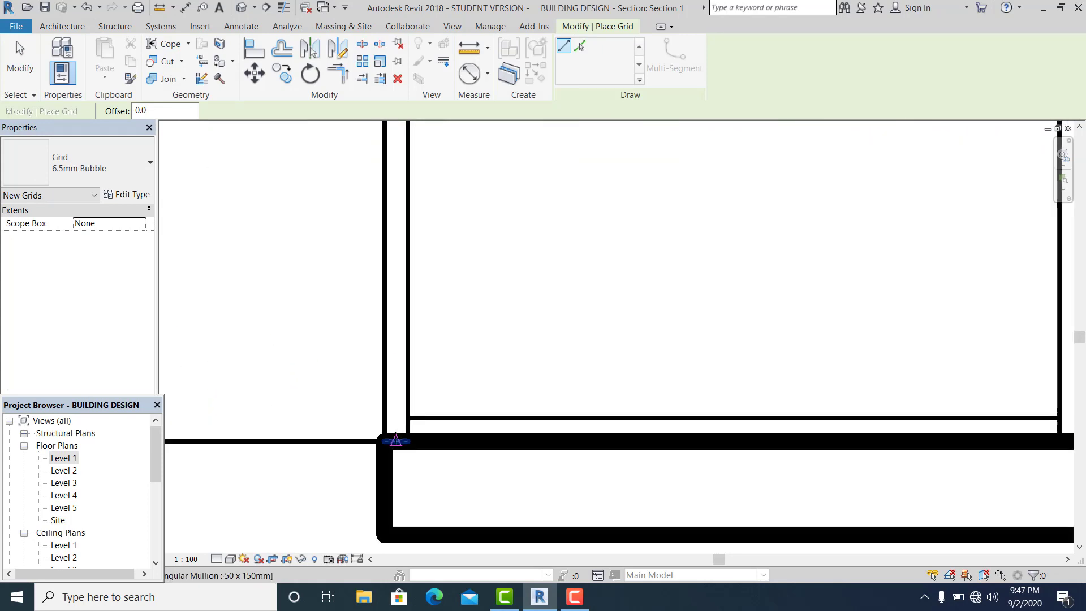
pyautogui.scroll(-8, 395, 431)
pyautogui.click(414, 255)
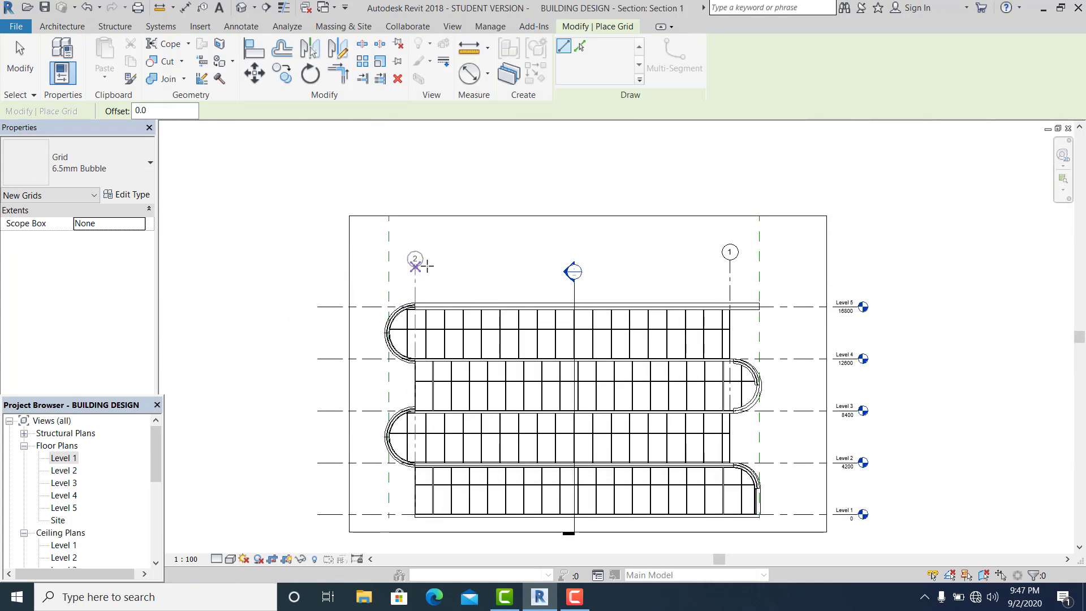
pyautogui.click(20, 60)
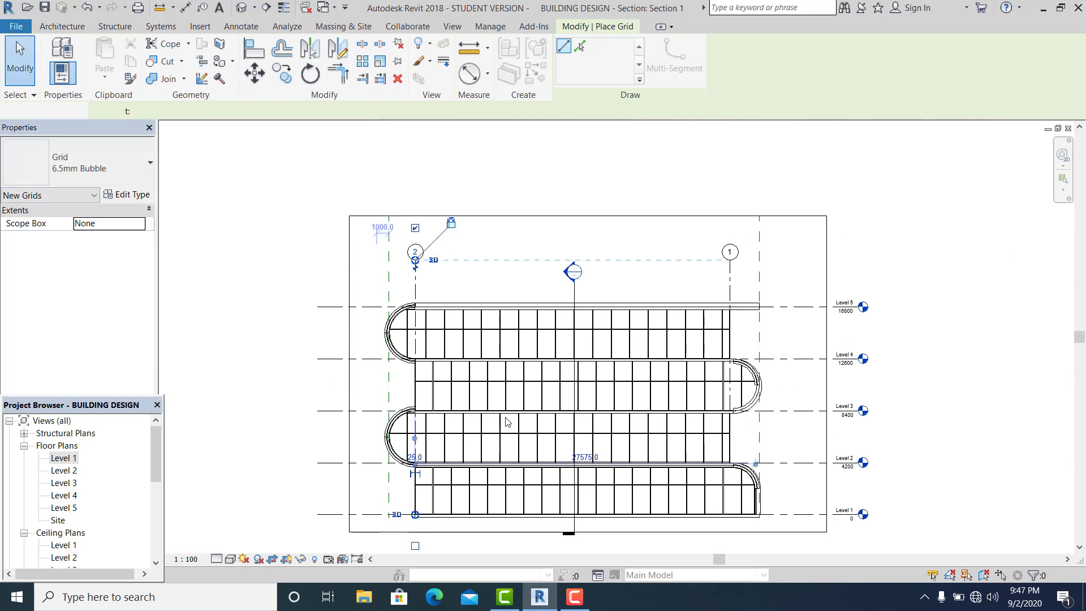
pyautogui.scroll(2, 712, 325)
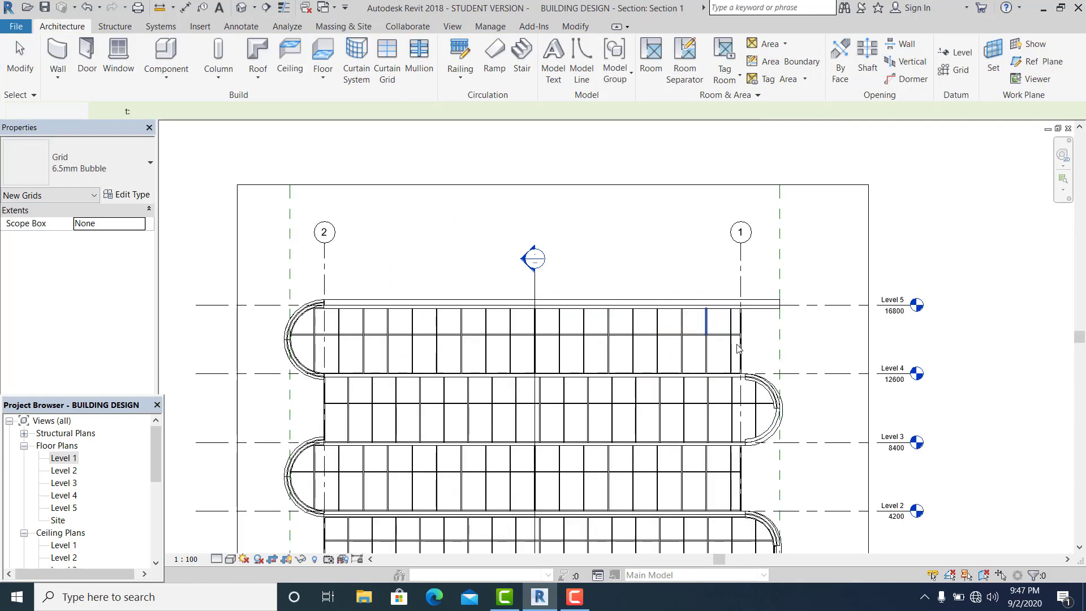
pyautogui.scroll(-3, 741, 339)
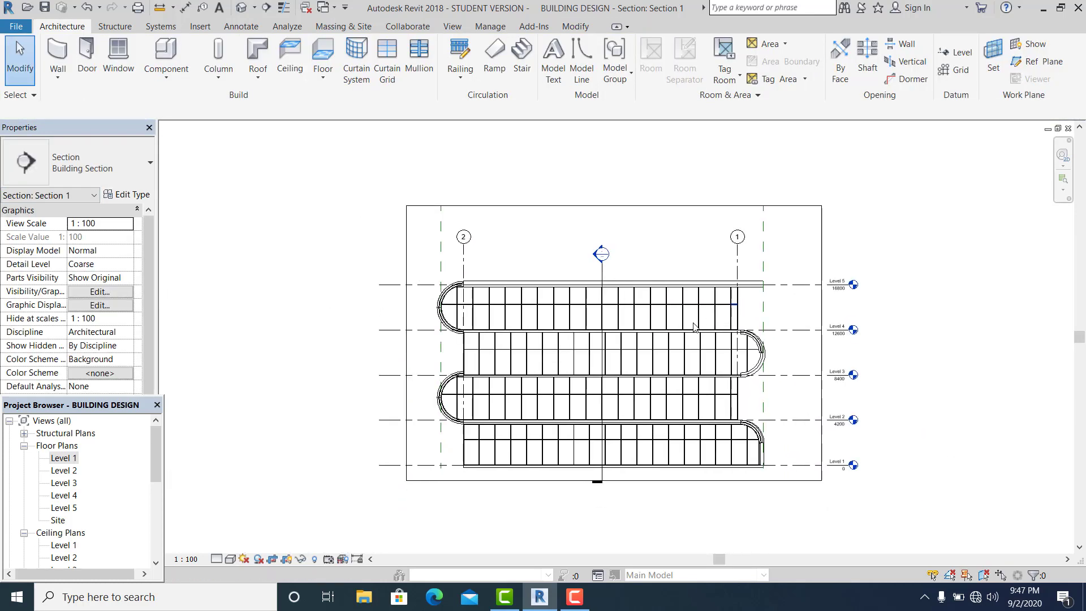
pyautogui.scroll(2, 688, 331)
pyautogui.moveTo(694, 333); pyautogui.dragTo(683, 333, button='middle')
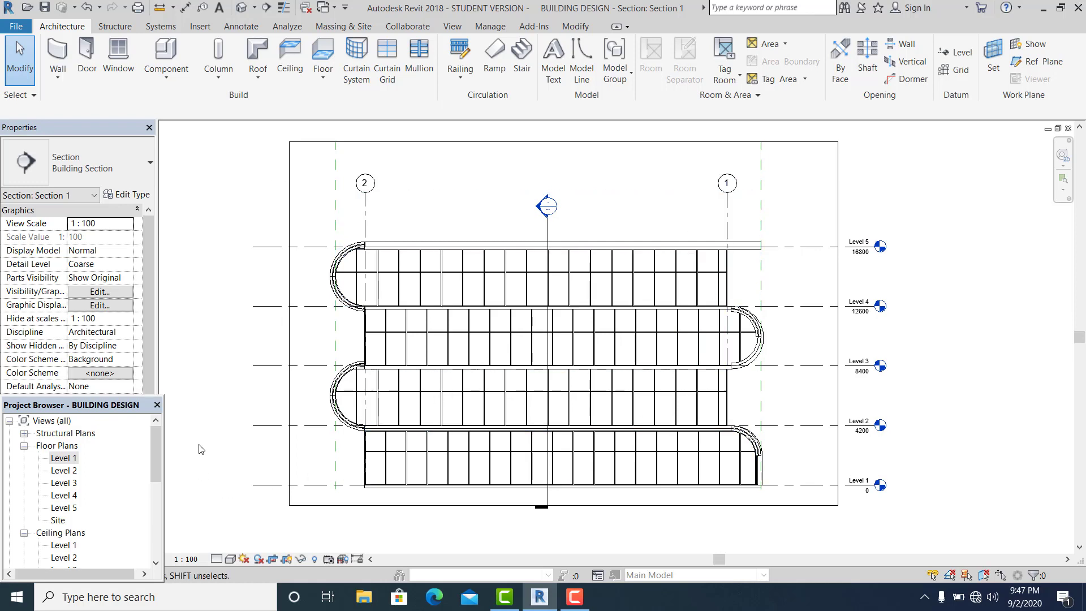
# - Examine the positions of the two grid lines relative to the walls in the Level 1 floor plan
pyautogui.doubleClick(61, 459)
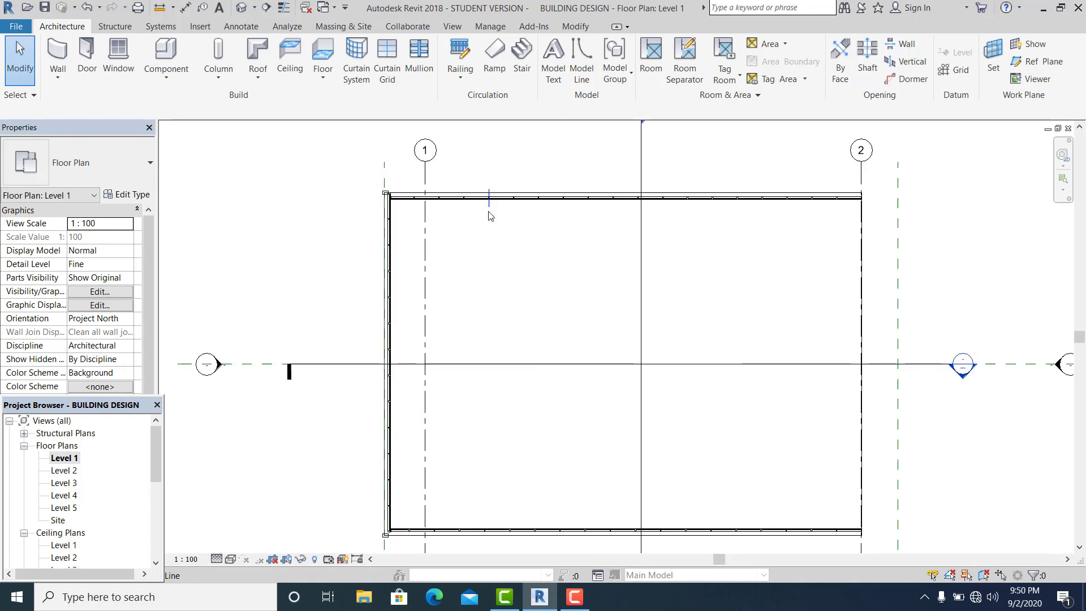
pyautogui.scroll(-1, 489, 223)
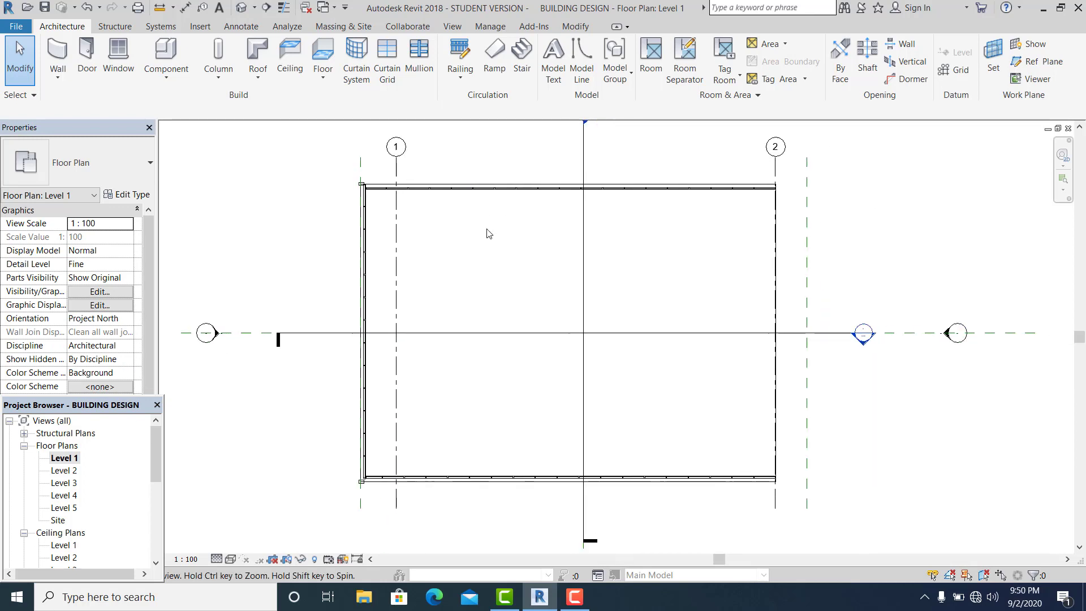
pyautogui.moveTo(478, 269); pyautogui.dragTo(460, 256, button='middle')
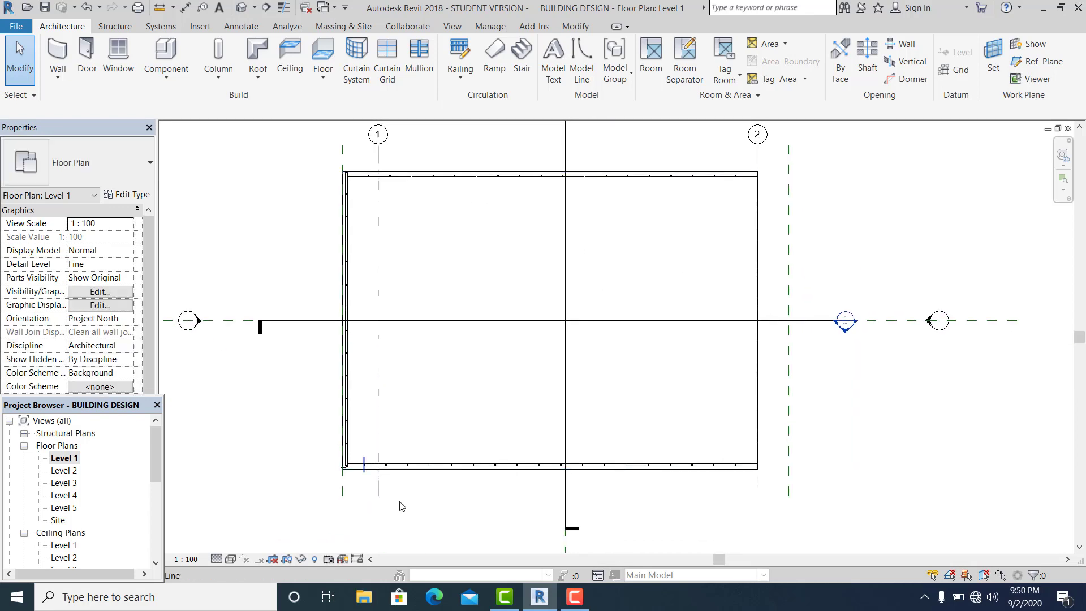
pyautogui.scroll(1, 390, 416)
pyautogui.scroll(-1, 371, 428)
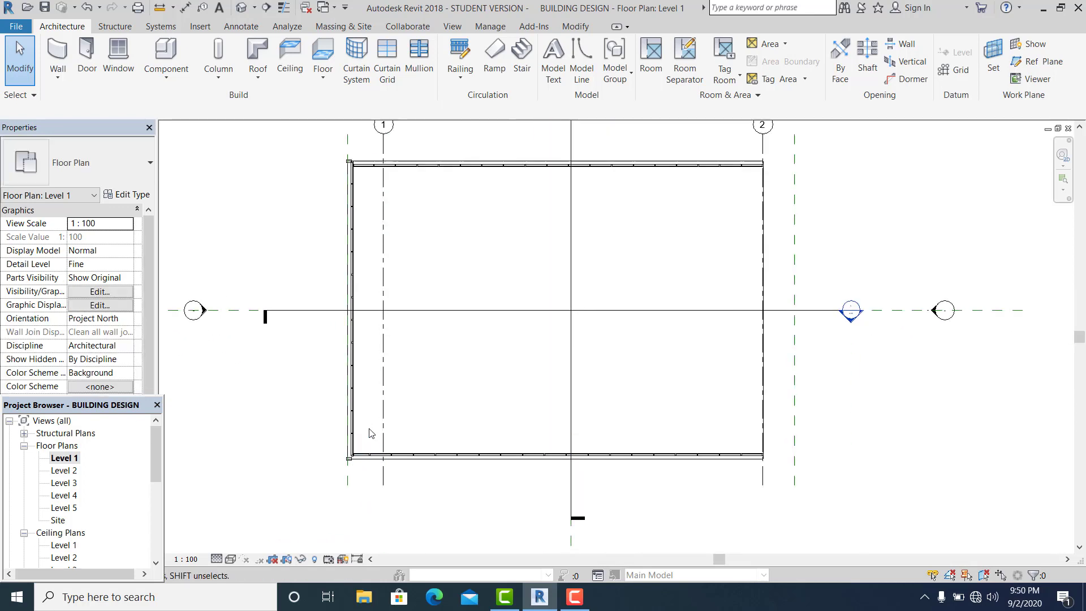
pyautogui.scroll(1, 371, 433)
pyautogui.scroll(-1, 379, 436)
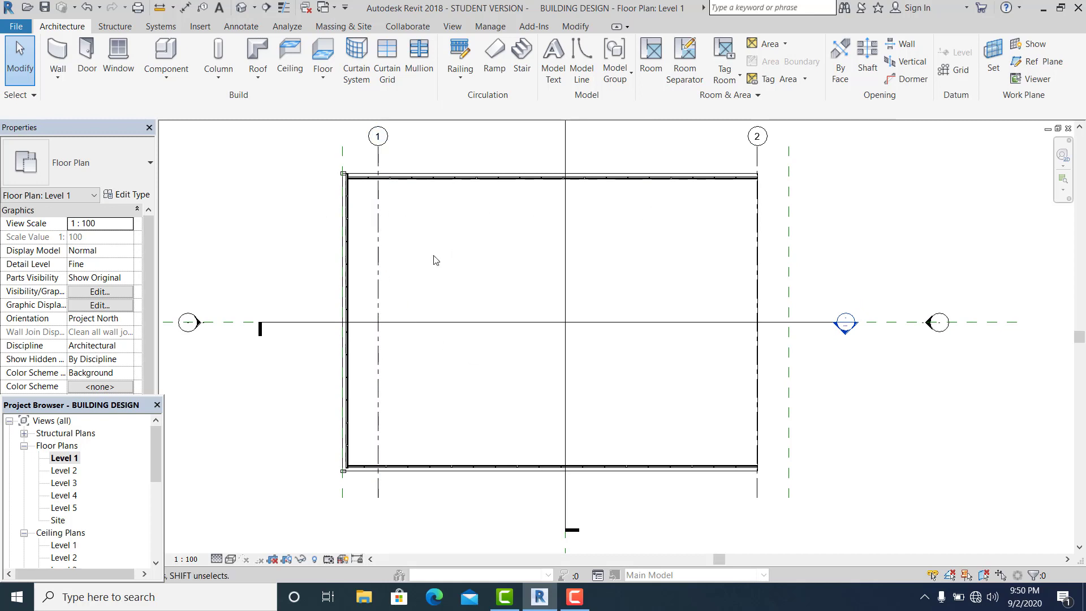
pyautogui.moveTo(517, 181); pyautogui.dragTo(510, 203, button='middle')
pyautogui.moveTo(625, 263); pyautogui.dragTo(621, 290, button='middle')
# - In Section 2, draw a vertical grid line on the left curtain wall's centreline from the Level 1 floor to above Level 5
pyautogui.doubleClick(566, 154)
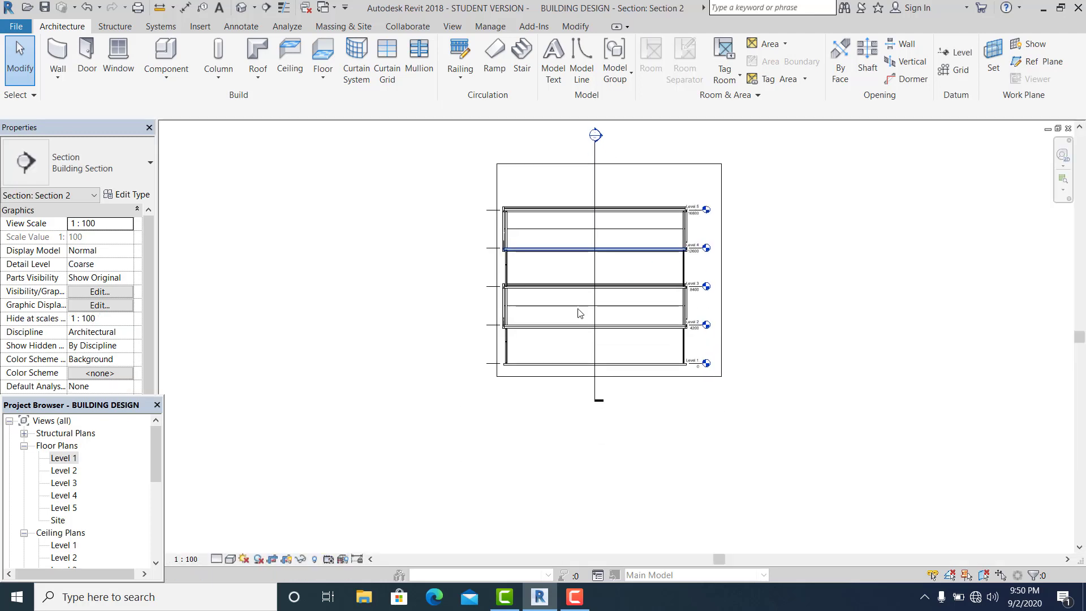
pyautogui.scroll(5, 505, 401)
pyautogui.scroll(1, 506, 400)
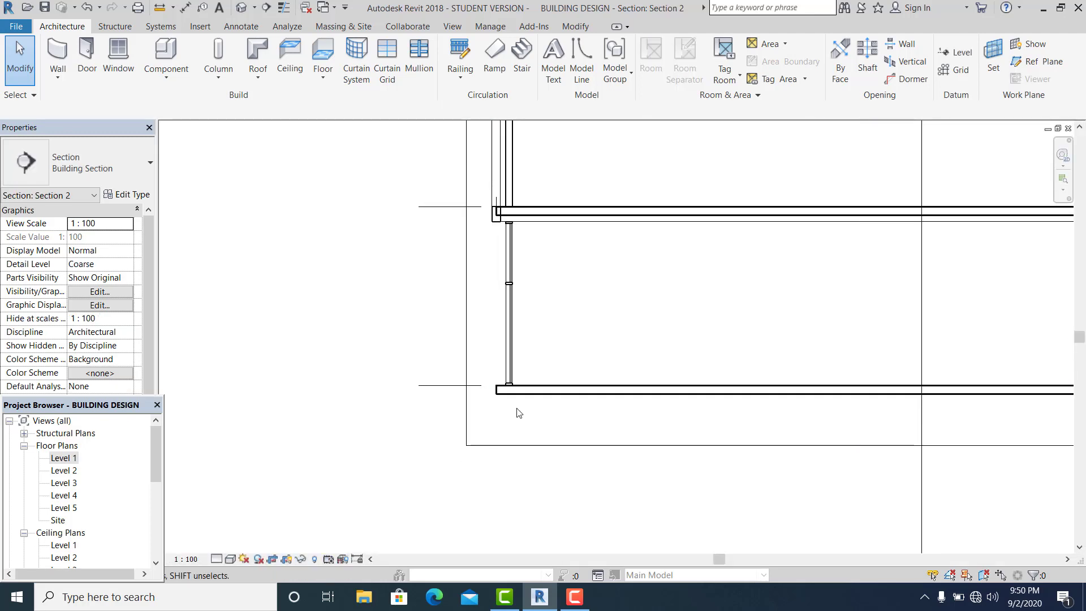
pyautogui.press('g')
pyautogui.press('r')
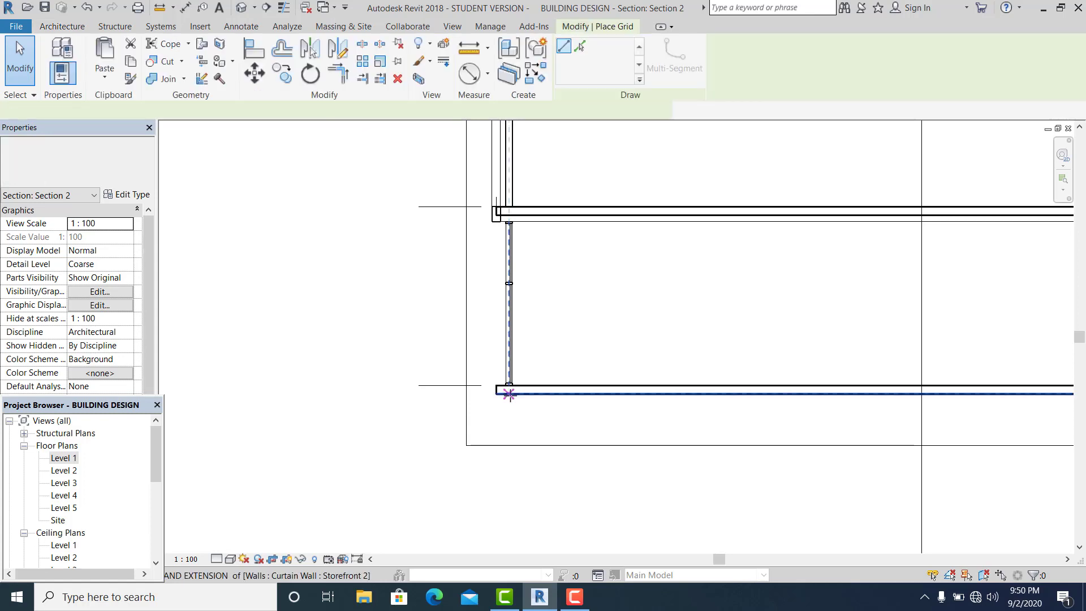
pyautogui.scroll(-3, 510, 399)
pyautogui.scroll(-2, 510, 400)
pyautogui.scroll(8, 510, 398)
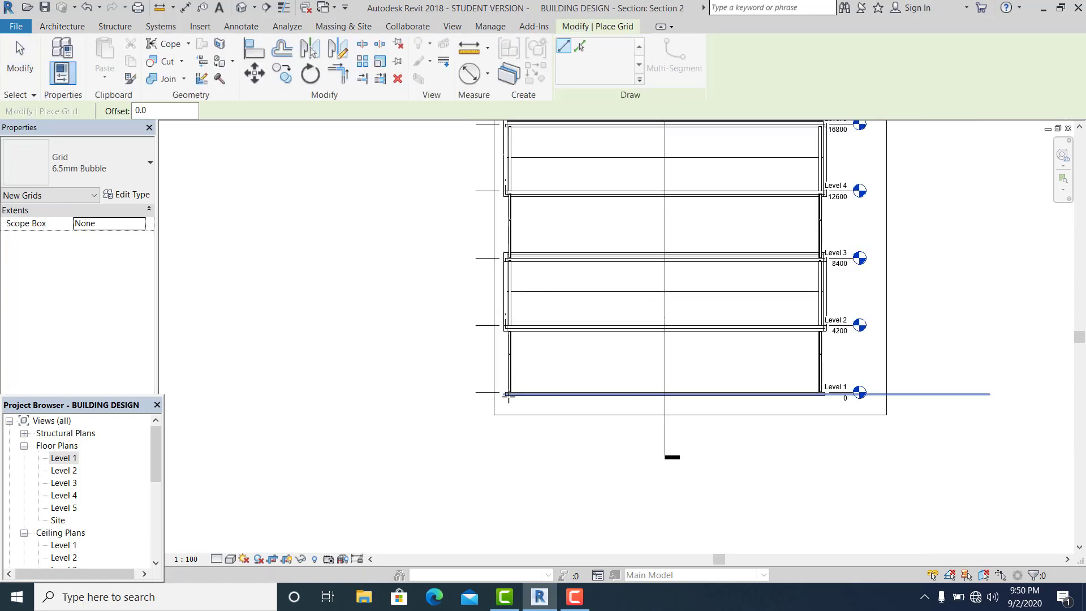
pyautogui.scroll(2, 510, 396)
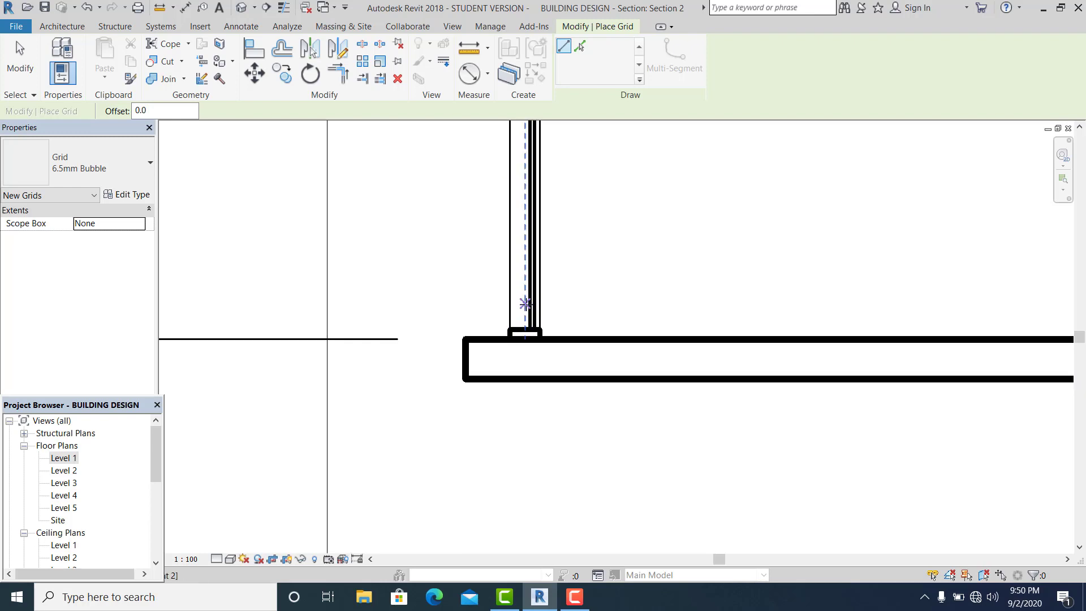
pyautogui.click(521, 327)
pyautogui.scroll(-6, 531, 266)
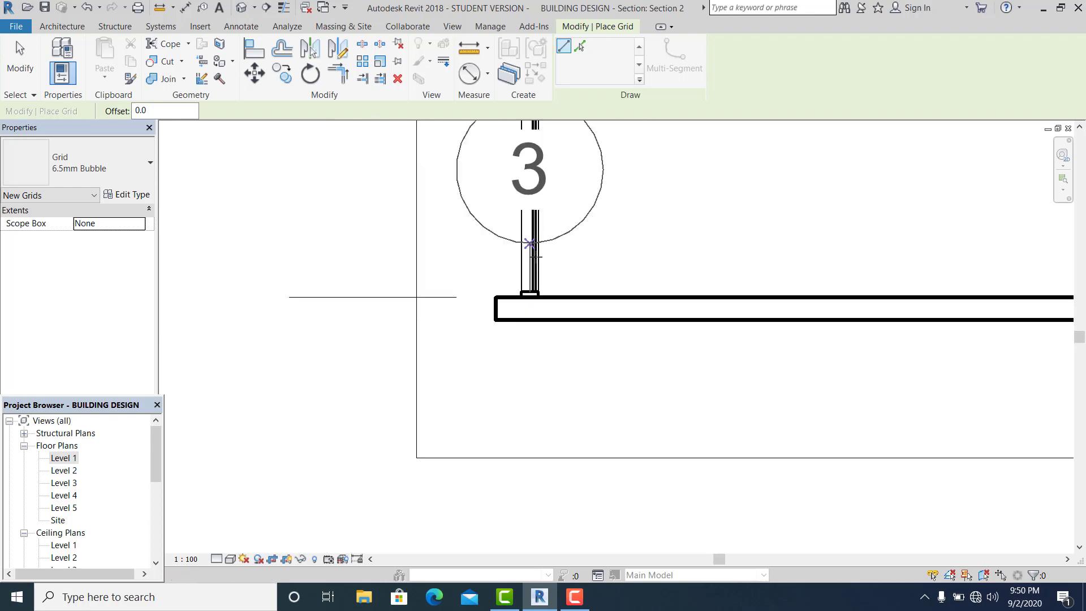
pyautogui.scroll(-4, 535, 257)
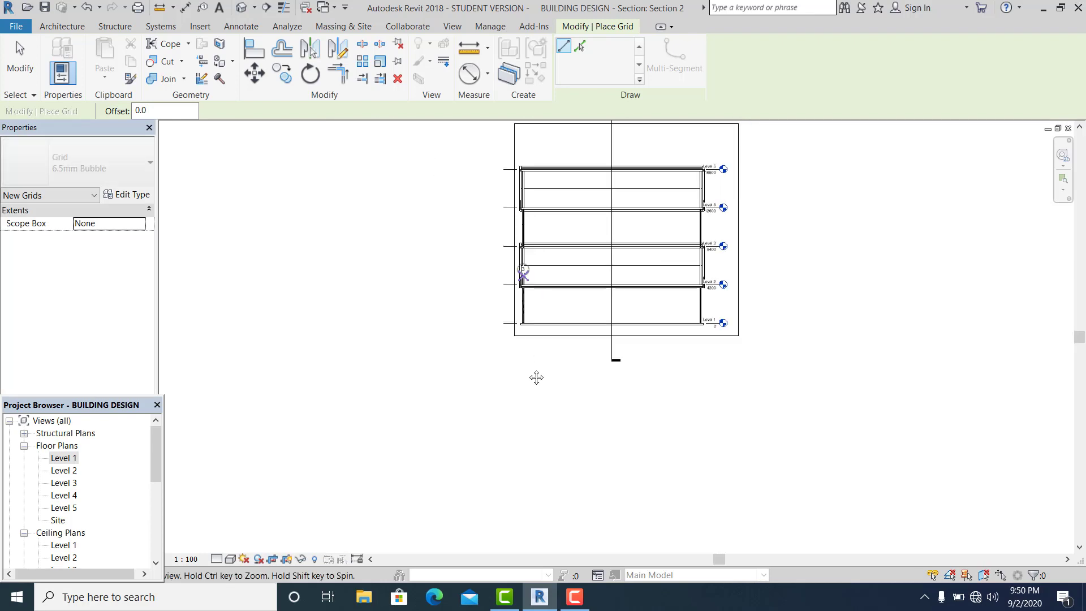
pyautogui.click(531, 231)
pyautogui.scroll(1, 531, 231)
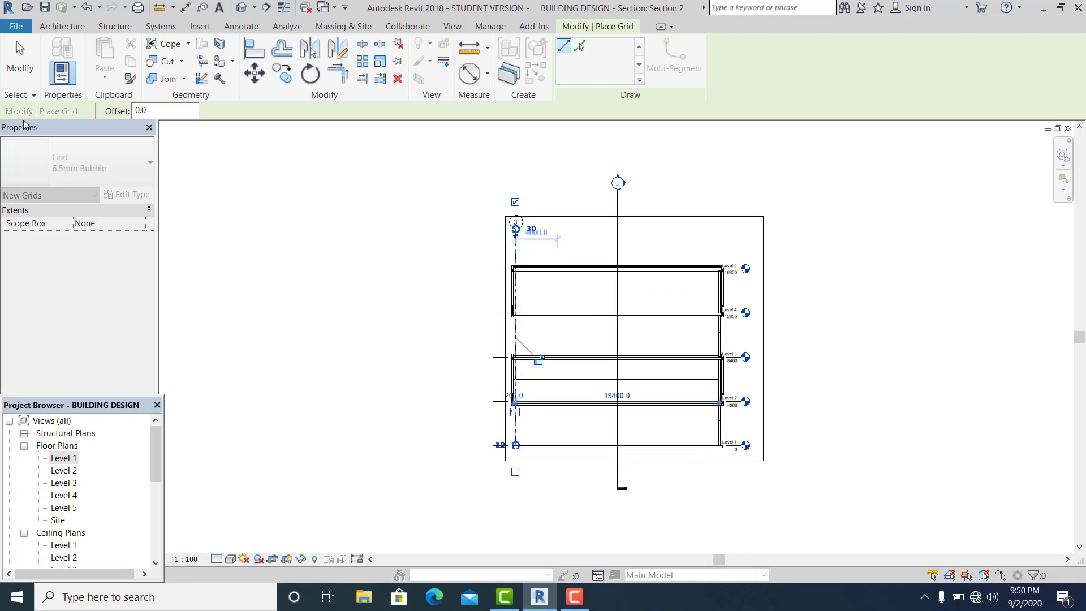
pyautogui.press('Escape')
pyautogui.press('Escape')
# - Pull the crossing section line's head down toward the roof and extend the crop region below Level 1 and outward beyond grid 3
pyautogui.click(618, 231)
pyautogui.moveTo(618, 192); pyautogui.dragTo(617, 254)
pyautogui.click(620, 460)
pyautogui.moveTo(633, 461); pyautogui.dragTo(633, 485)
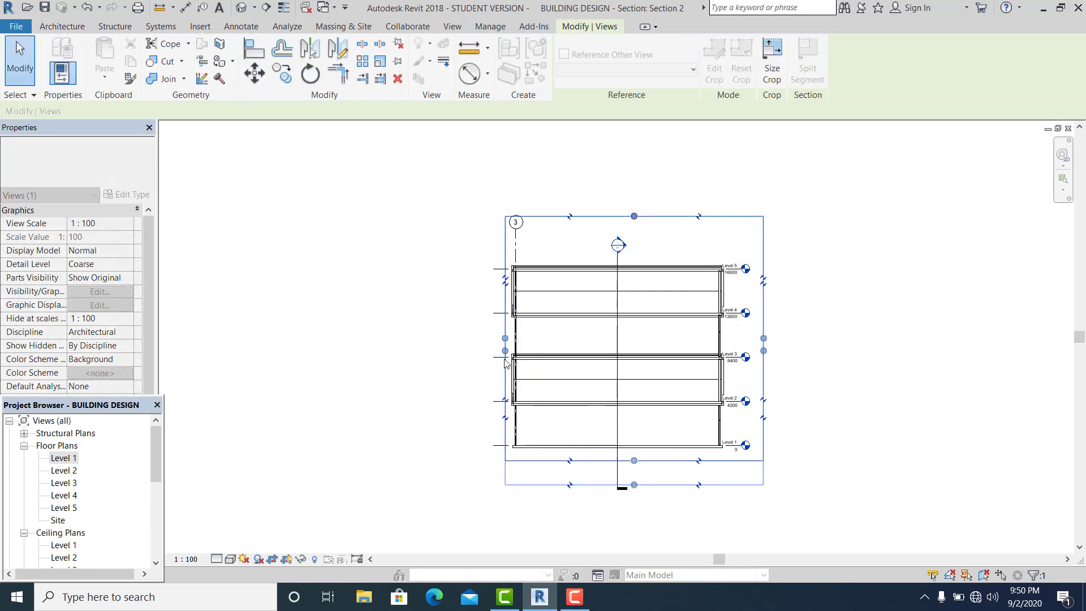
pyautogui.moveTo(505, 350); pyautogui.dragTo(482, 346)
pyautogui.click(470, 490)
# - Shorten the crossing section line's tail so it ends just below the Level 1 floor
pyautogui.click(621, 513)
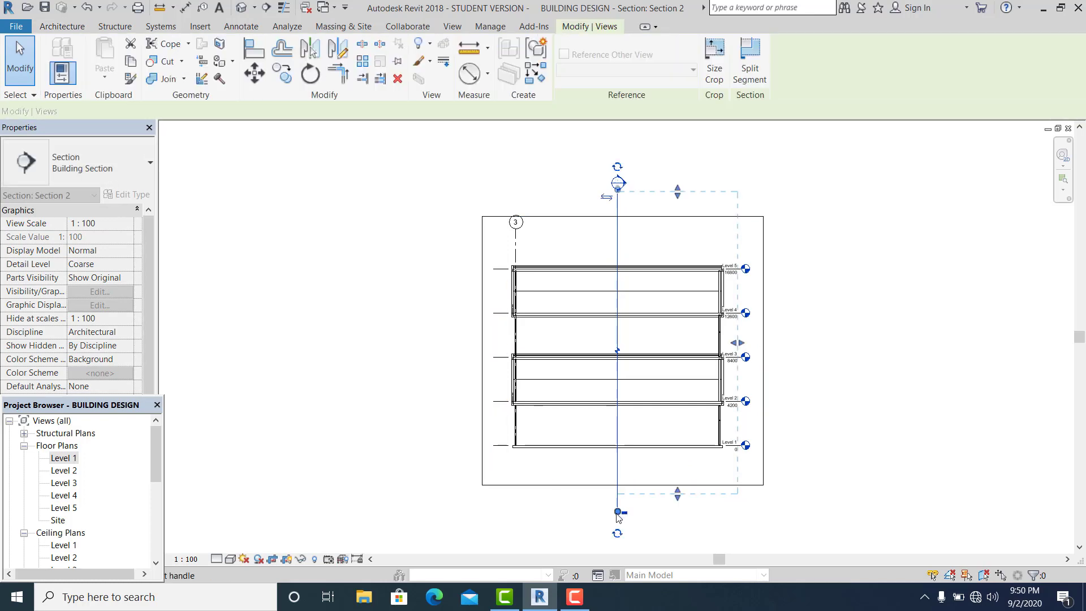
pyautogui.moveTo(619, 511); pyautogui.dragTo(619, 467)
pyautogui.click(654, 393)
pyautogui.scroll(2, 651, 395)
pyautogui.moveTo(567, 339); pyautogui.dragTo(518, 309, button='middle')
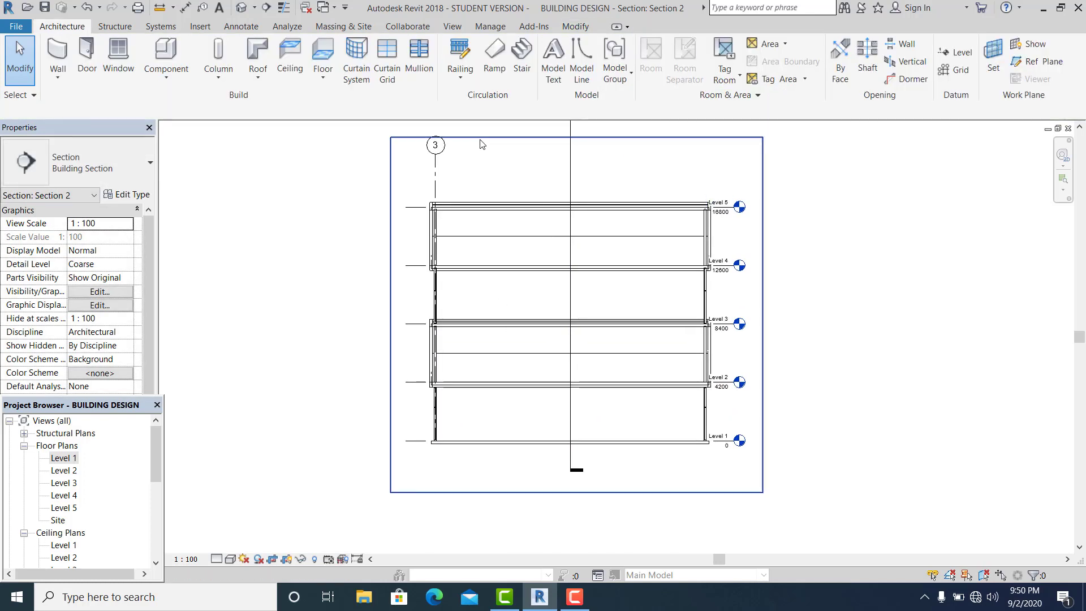
# - Extend the upper edge of Section 2's crop region slightly above the head of grid 3
pyautogui.click(480, 136)
pyautogui.moveTo(571, 136); pyautogui.dragTo(579, 123)
pyautogui.press('Escape')
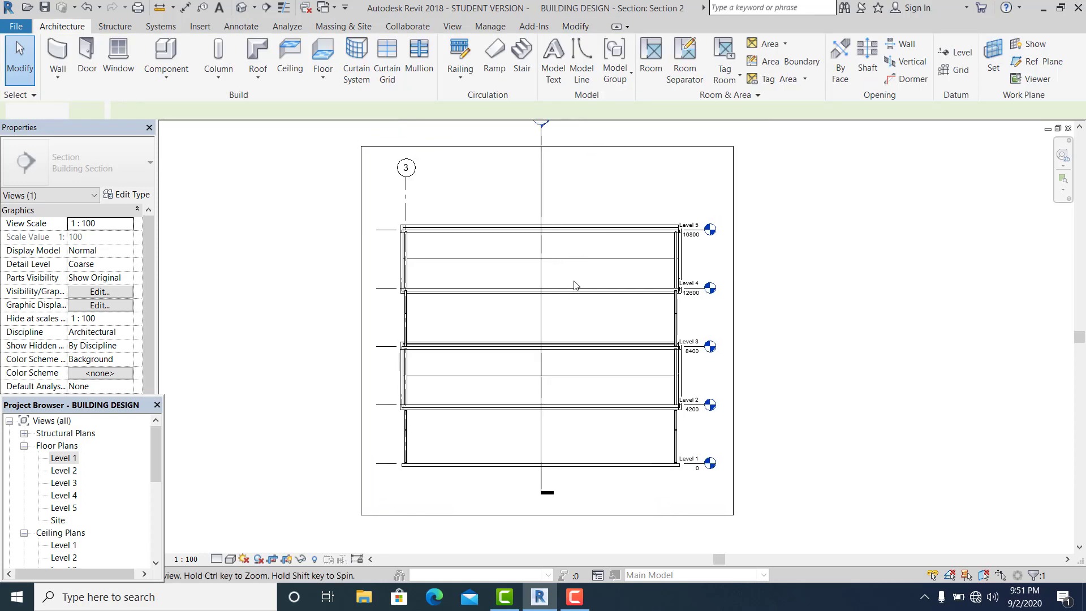
# - In Section 2, draw a vertical grid line on the right curtain wall's centreline from the Level 1 floor up to level with grid 3's head
pyautogui.press('g')
pyautogui.press('r')
pyautogui.scroll(8, 707, 441)
pyautogui.scroll(-10, 644, 439)
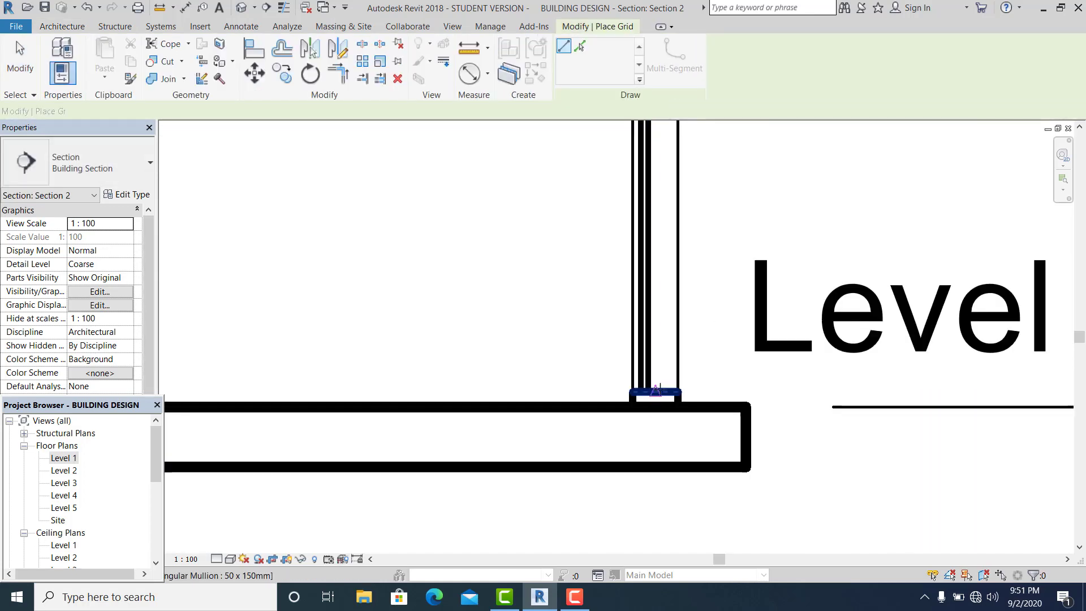
pyautogui.scroll(2, 662, 147)
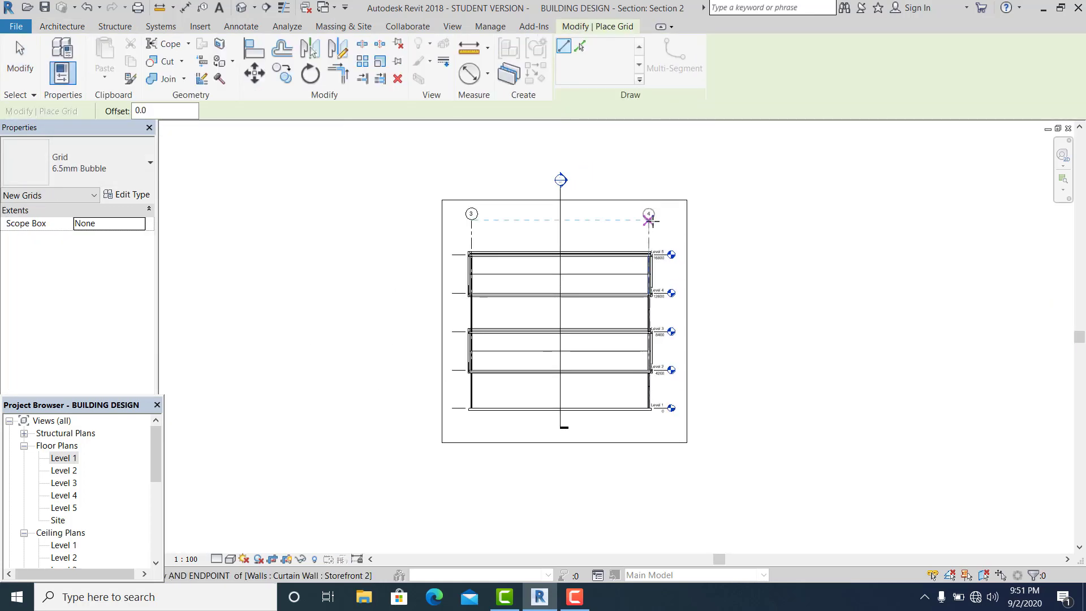
pyautogui.click(650, 220)
pyautogui.press('Escape')
pyautogui.scroll(1, 696, 313)
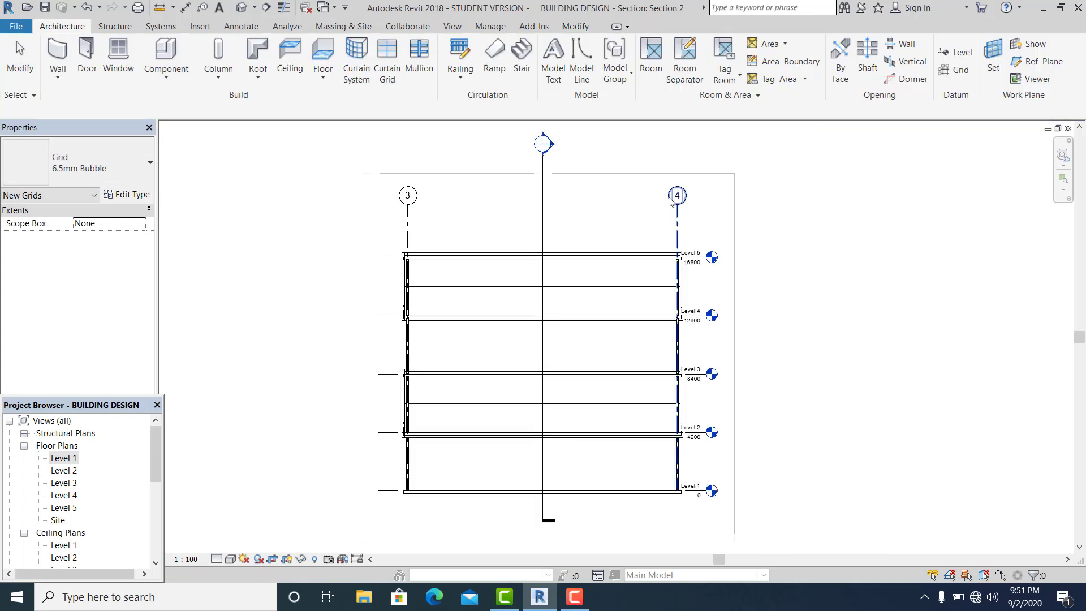
# - Rename the grid on the right curtain wall as A and the grid on the left curtain wall as B
pyautogui.scroll(2, 678, 195)
pyautogui.click(681, 196)
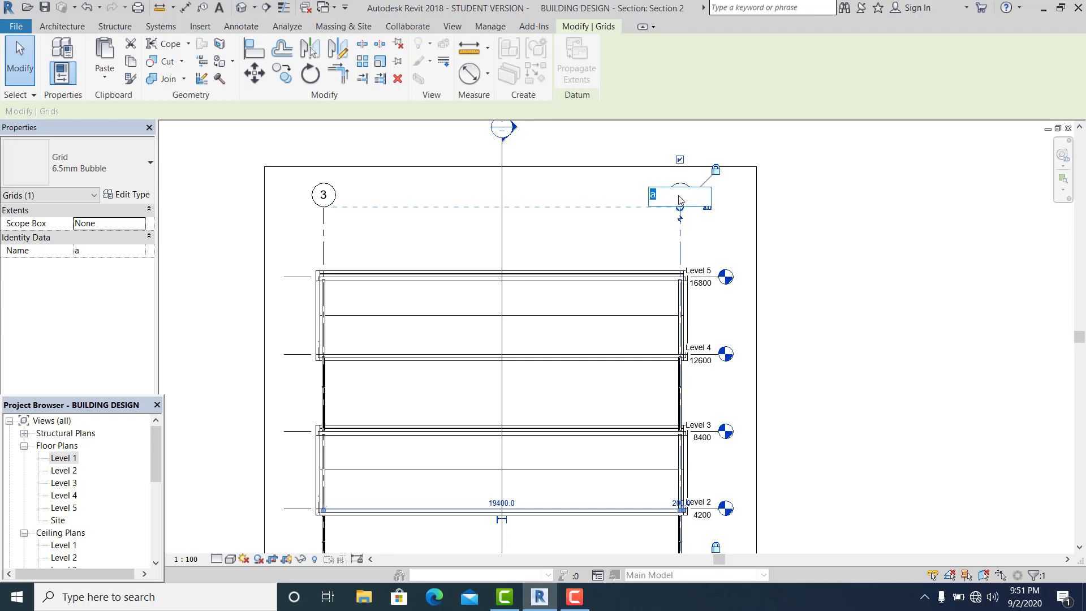
pyautogui.press('Return')
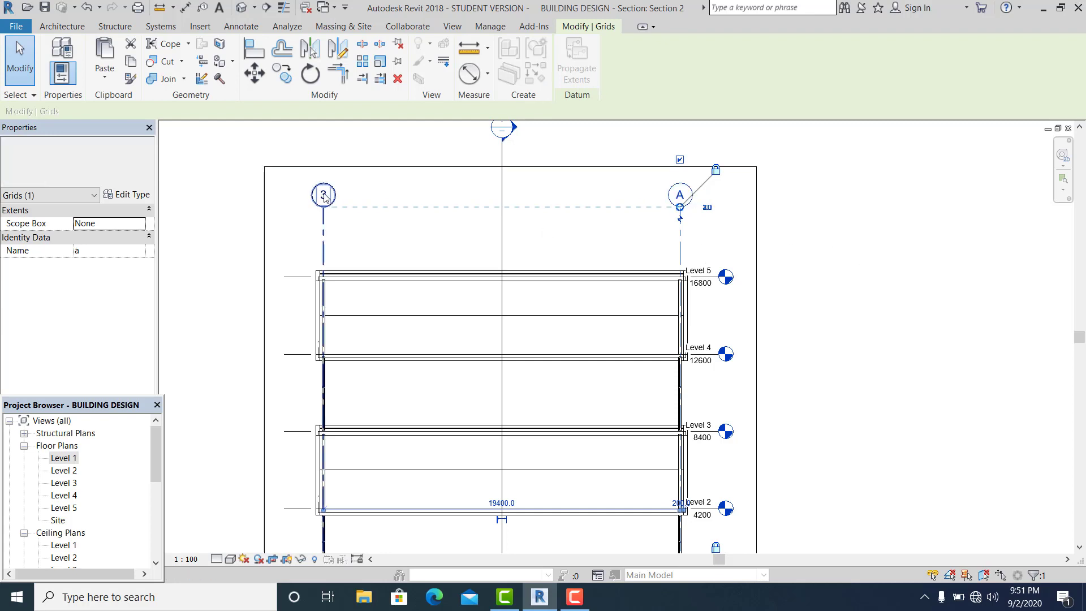
pyautogui.doubleClick(325, 196)
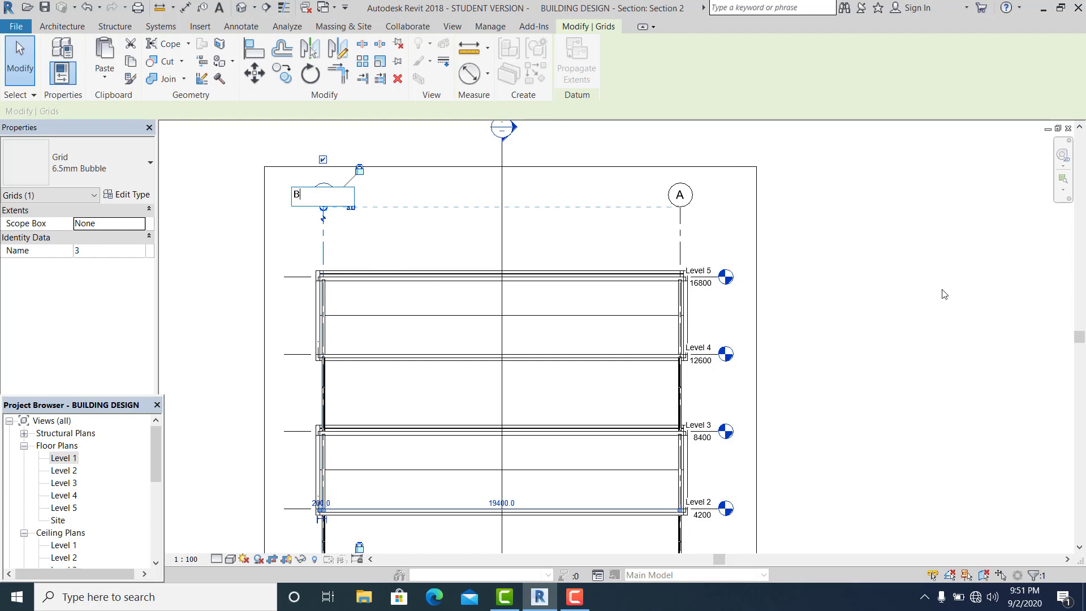
pyautogui.press('Return')
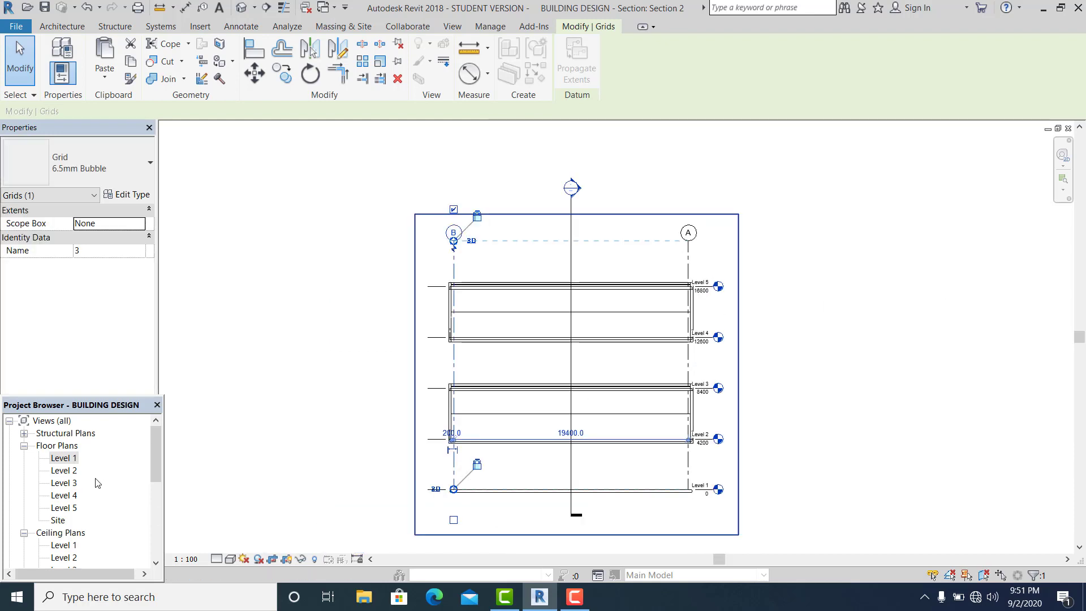
# - In the Level 1 floor plan, pull the bubbles of grids A and B inward so they sit just outside the building's left side
pyautogui.doubleClick(62, 458)
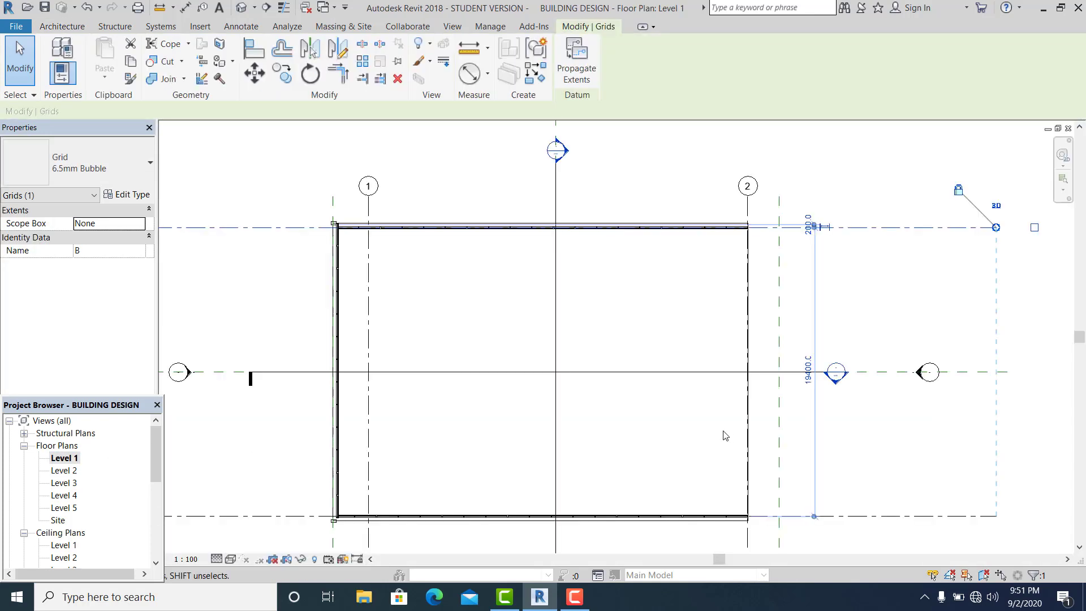
pyautogui.scroll(-3, 685, 410)
pyautogui.press('Escape')
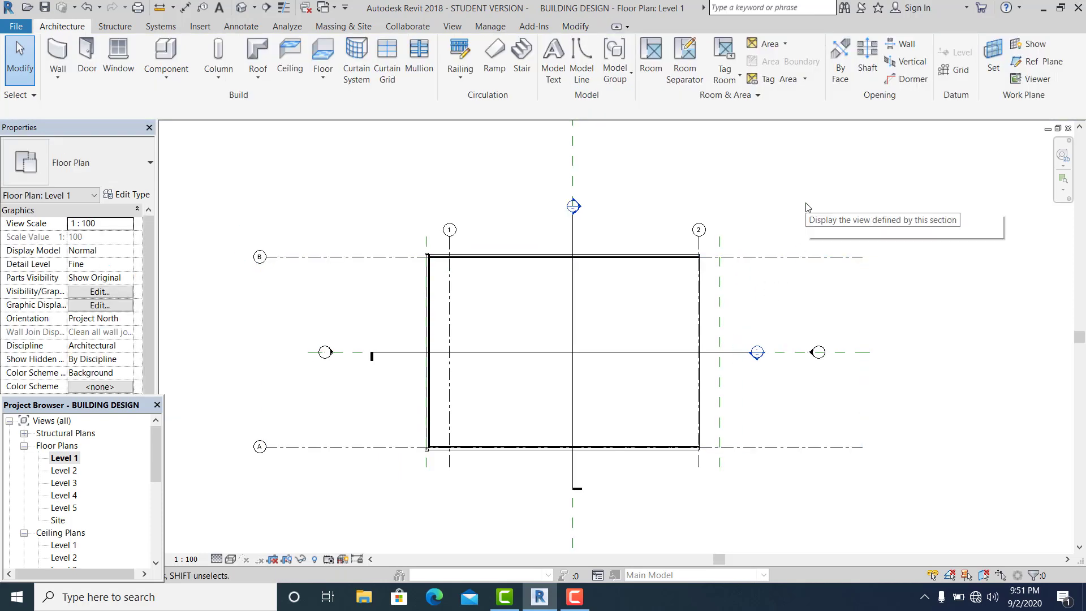
pyautogui.click(281, 253)
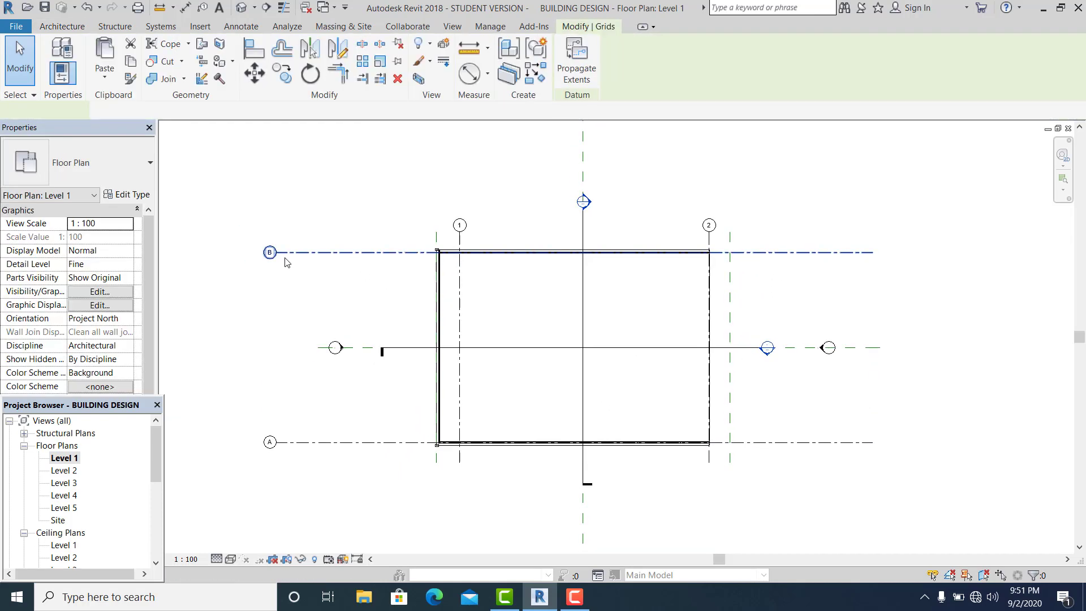
pyautogui.moveTo(278, 255); pyautogui.dragTo(398, 252)
pyautogui.press('Escape')
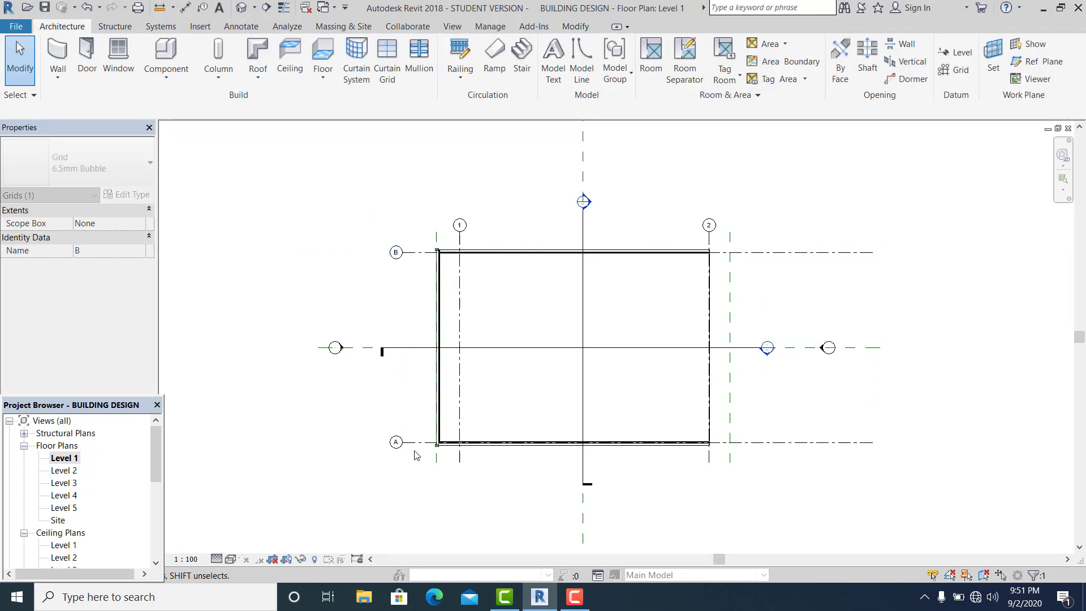
pyautogui.scroll(1, 719, 290)
pyautogui.moveTo(520, 370); pyautogui.dragTo(525, 351, button='middle')
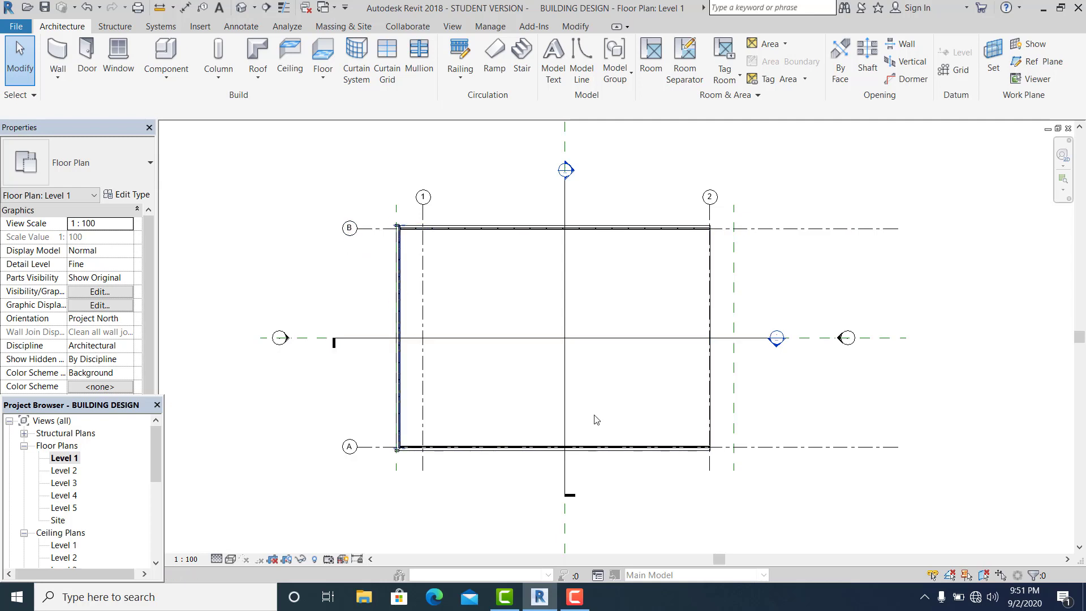
# - Shorten the bubble-free ends of grids A and B so they end just beyond the vertical reference plane outside grid 2
pyautogui.click(900, 447)
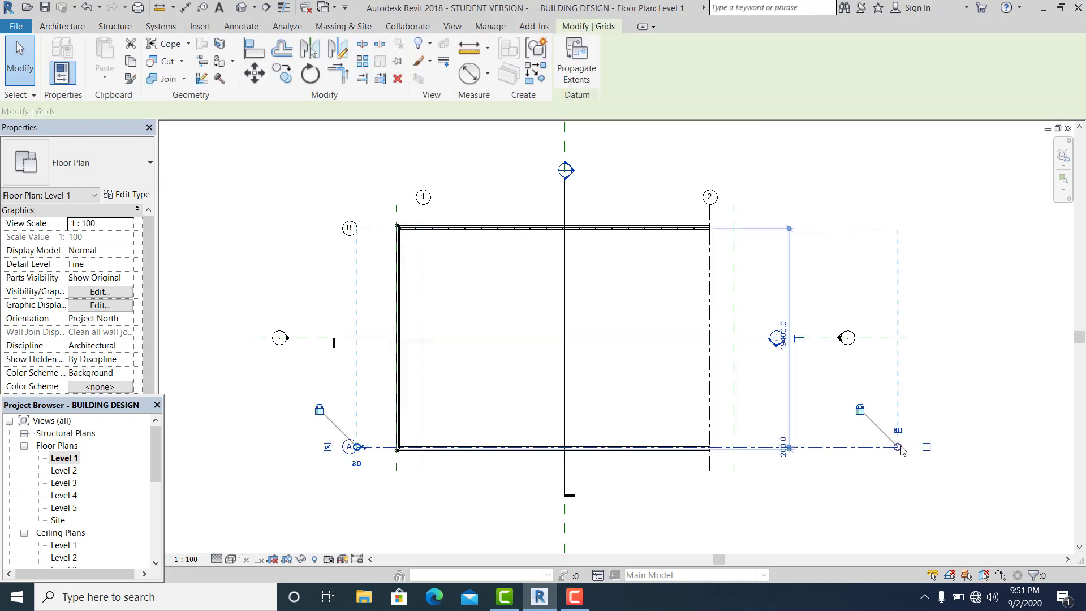
pyautogui.moveTo(792, 440); pyautogui.dragTo(794, 441)
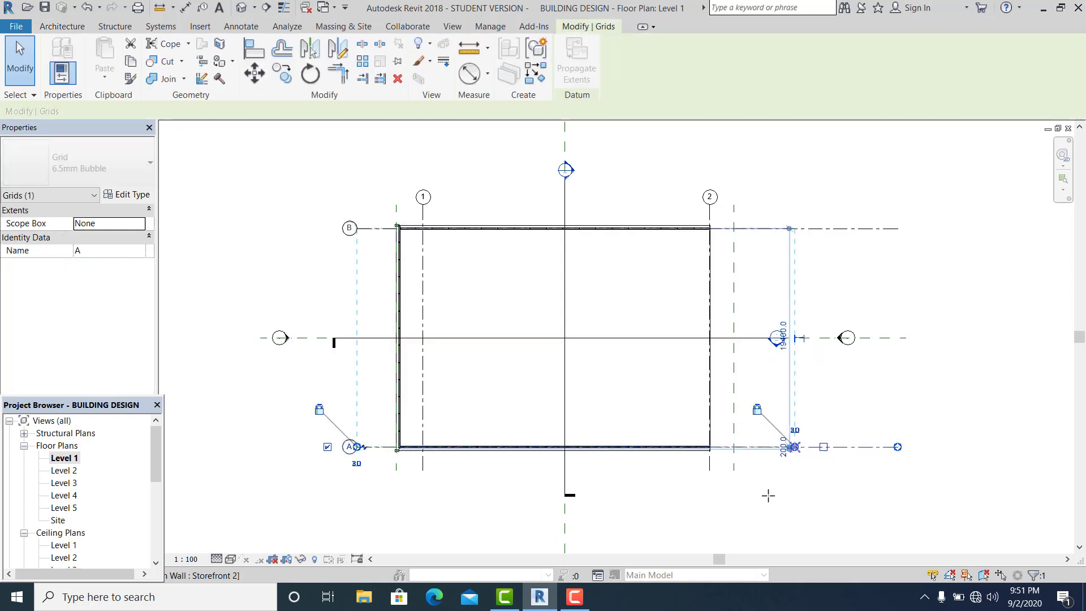
pyautogui.click(500, 381)
pyautogui.scroll(1, 500, 361)
pyautogui.moveTo(526, 369); pyautogui.dragTo(521, 375, button='middle')
pyautogui.scroll(-1, 521, 375)
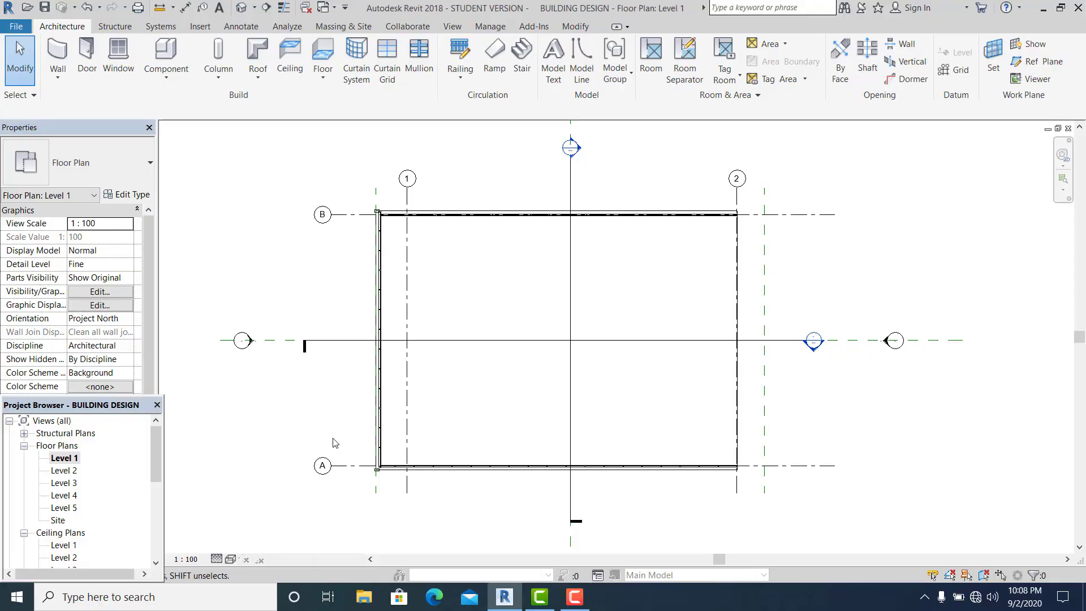
# - Copy grid A toward the building's interior and set the copy's distance from grid A to 6000 mm
pyautogui.click(352, 465)
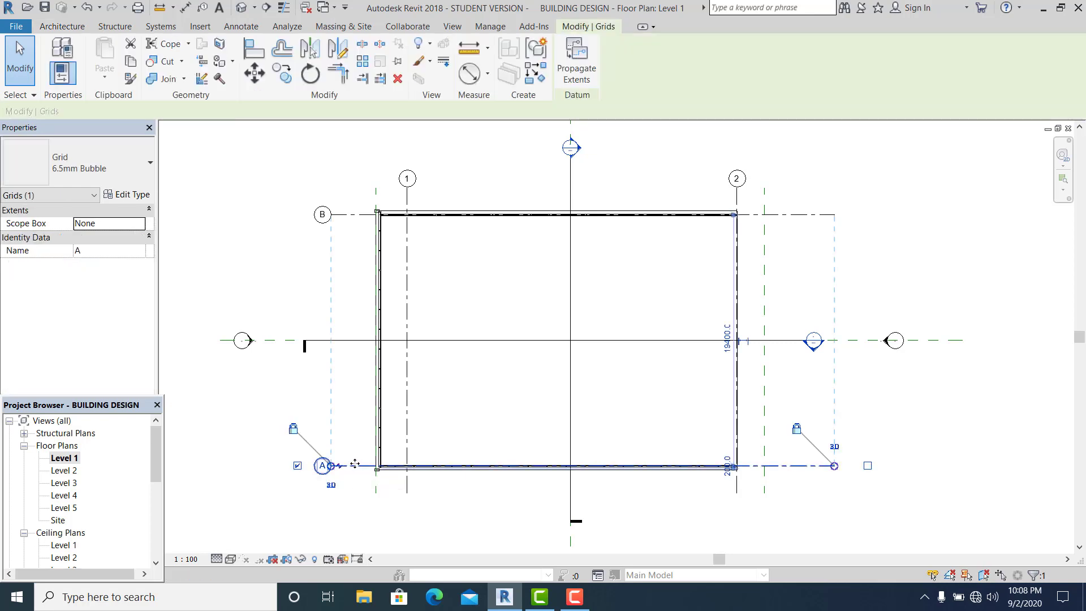
pyautogui.keyDown('ctrl'); pyautogui.moveTo(356, 414); pyautogui.dragTo(358, 413); pyautogui.keyUp('ctrl')
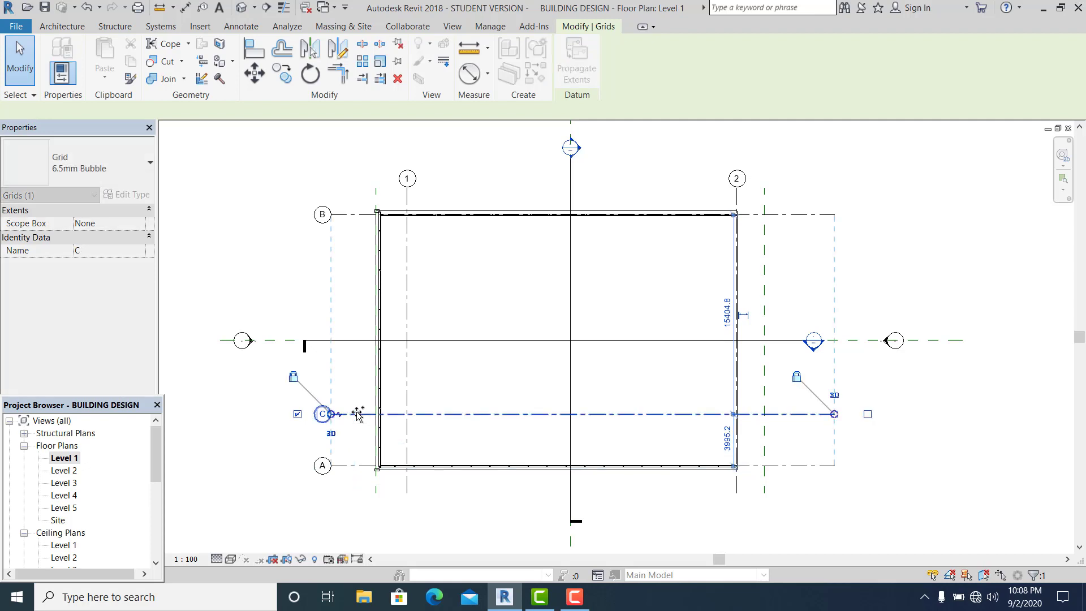
pyautogui.click(725, 439)
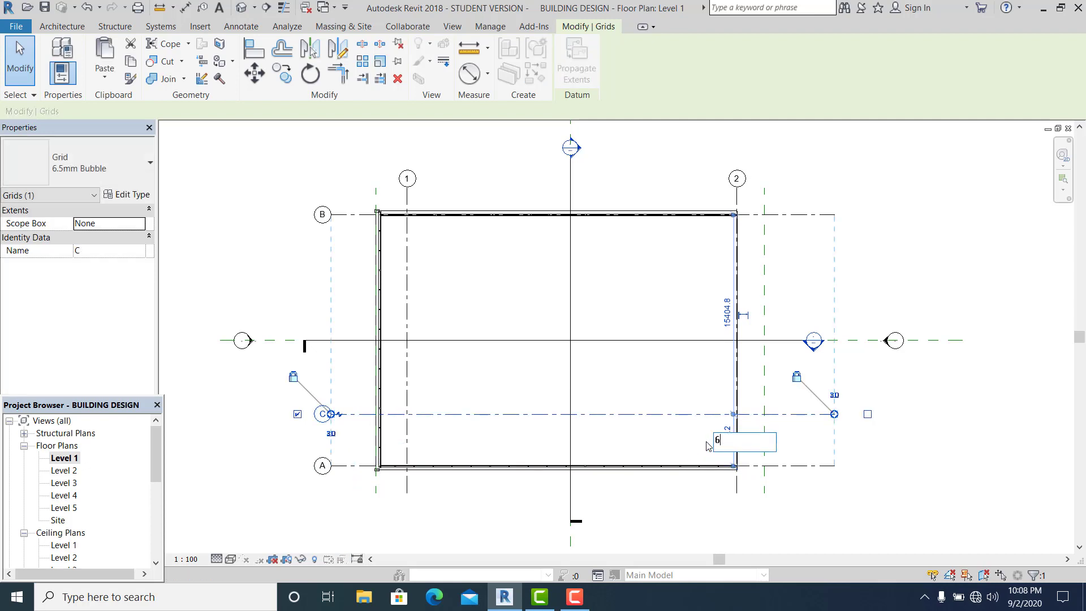
pyautogui.press('Return')
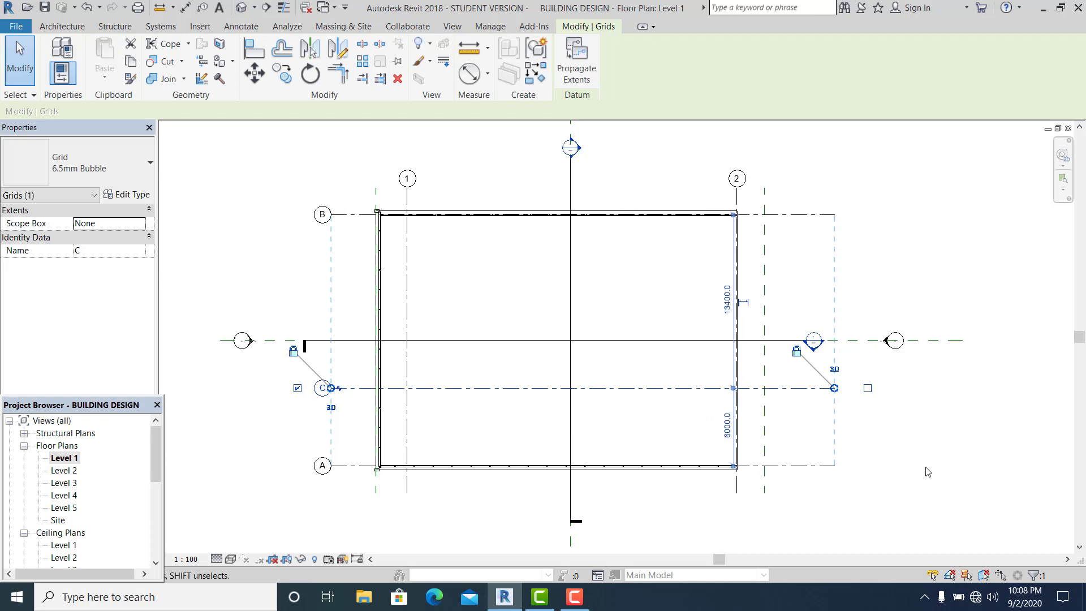
pyautogui.press('Escape')
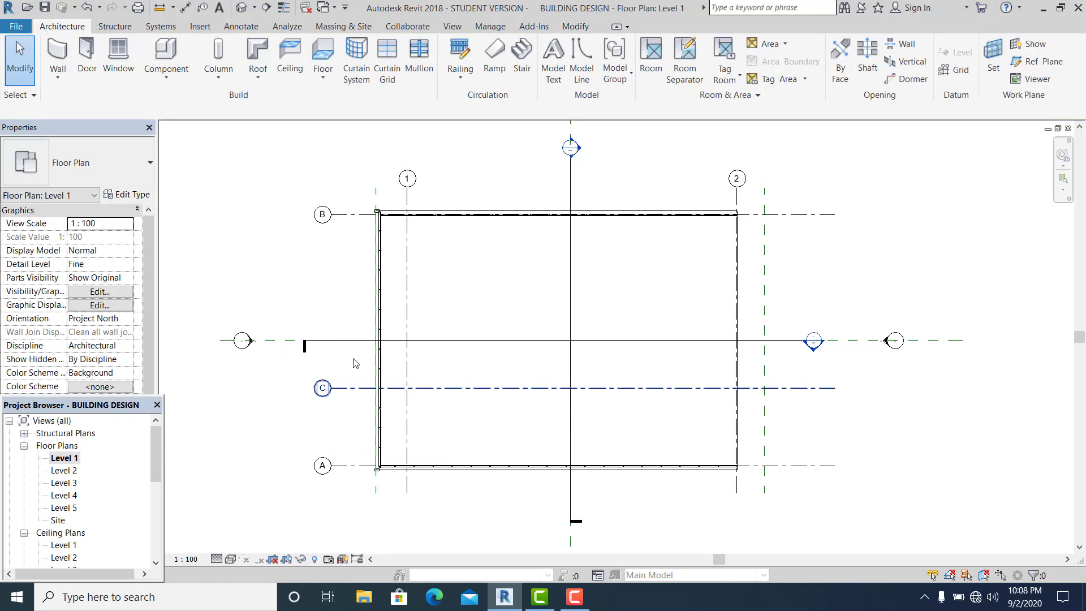
# - Try to copy grid C to a position between grids C and A, about 3495 mm from grid A
pyautogui.moveTo(369, 412); pyautogui.dragTo(364, 403, button='middle')
pyautogui.scroll(1, 368, 396)
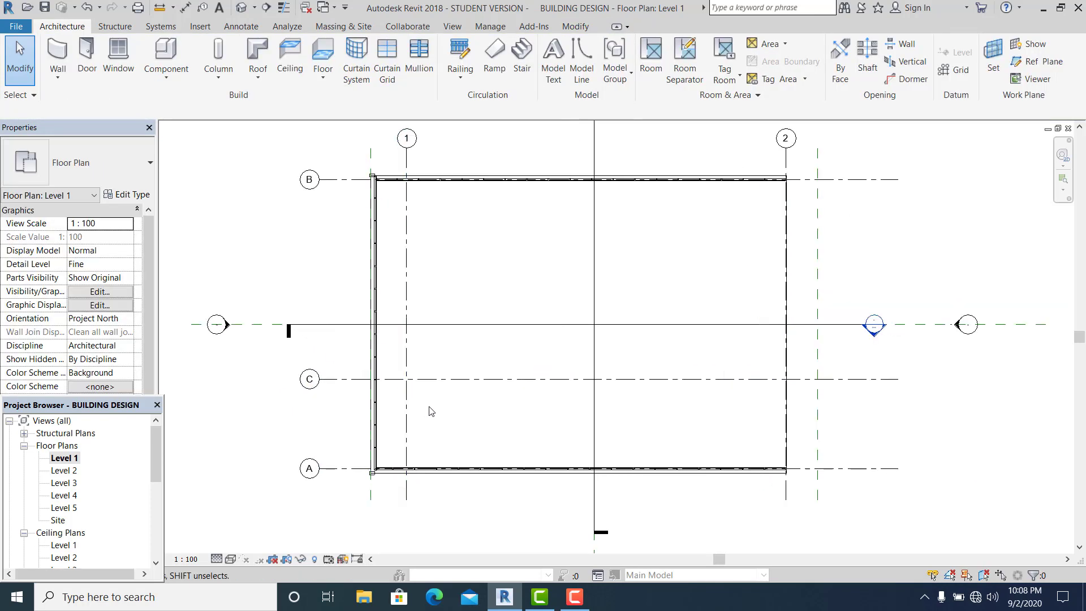
pyautogui.click(442, 380)
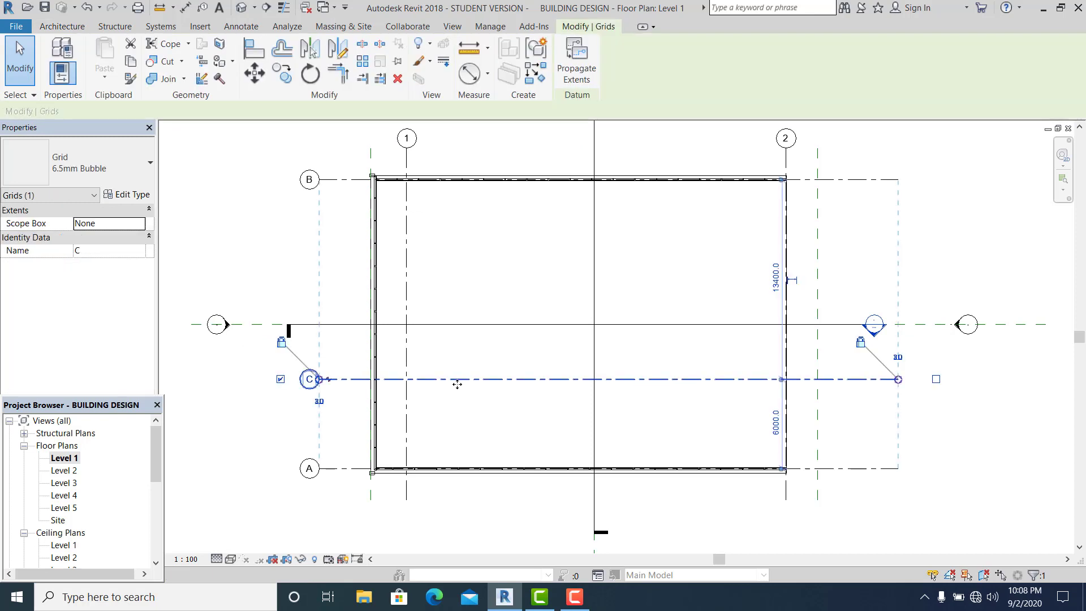
pyautogui.keyDown('ctrl'); pyautogui.moveTo(458, 422); pyautogui.dragTo(458, 422); pyautogui.keyUp('ctrl')
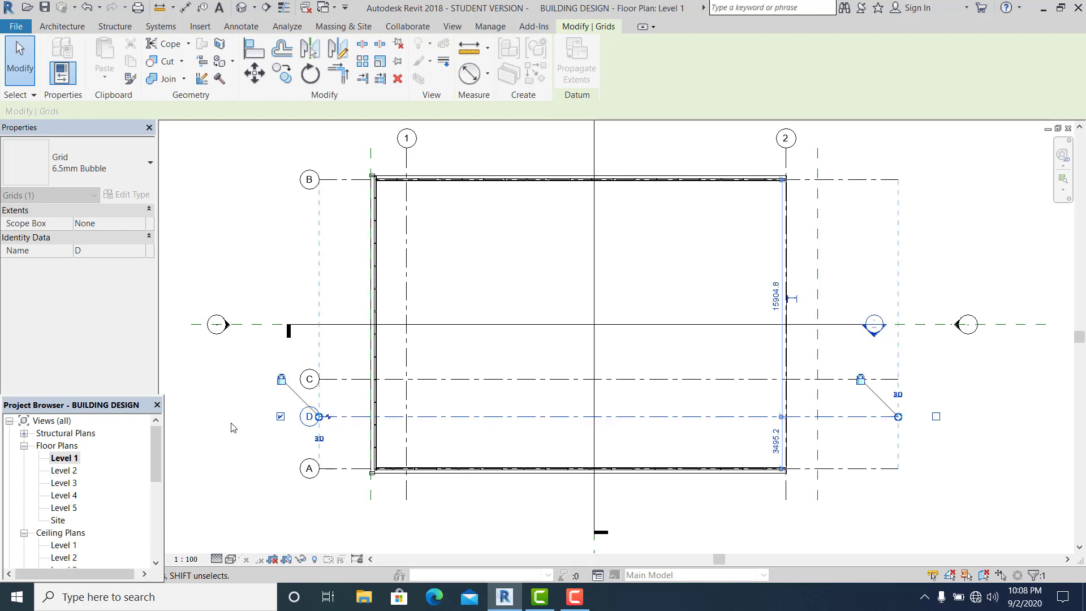
pyautogui.click(243, 439)
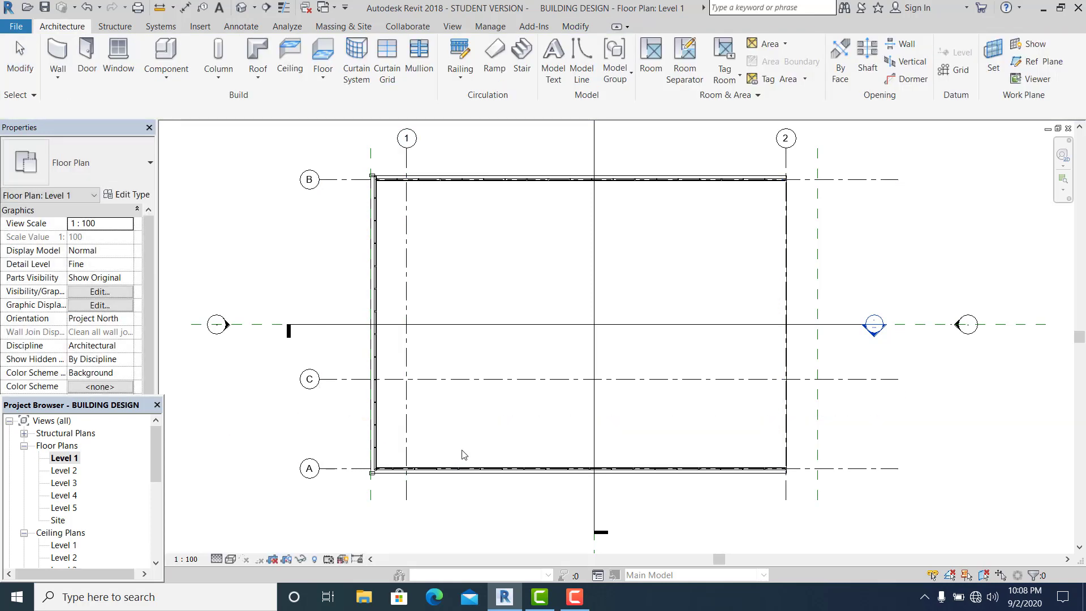
# - Dismiss the save reminder without saving and draw a horizontal reference plane across the building between grids C and A
pyautogui.press('a')
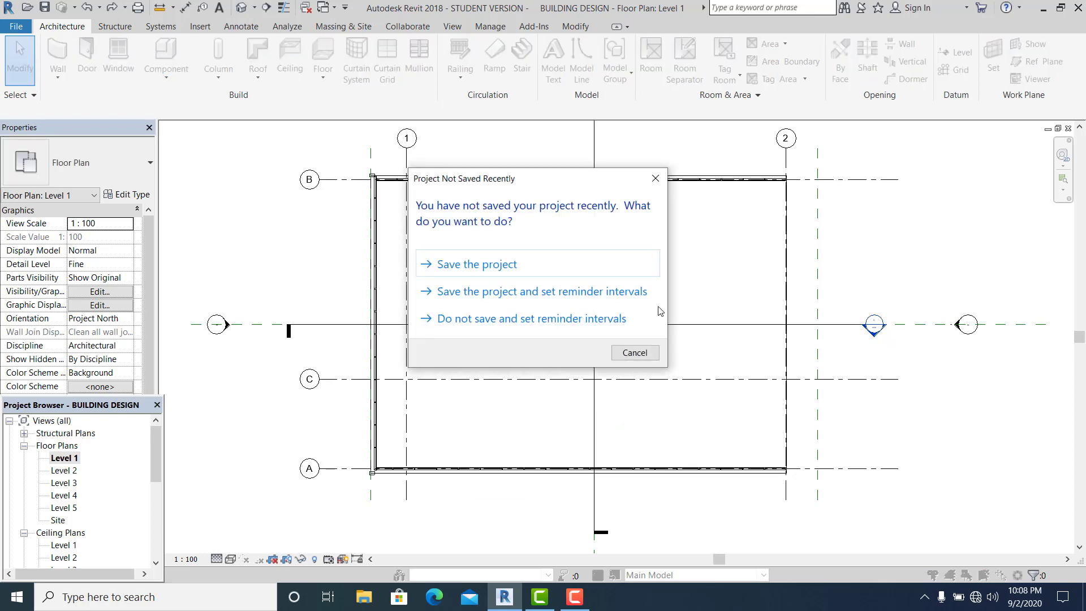
pyautogui.click(642, 351)
pyautogui.press('r')
pyautogui.press('p')
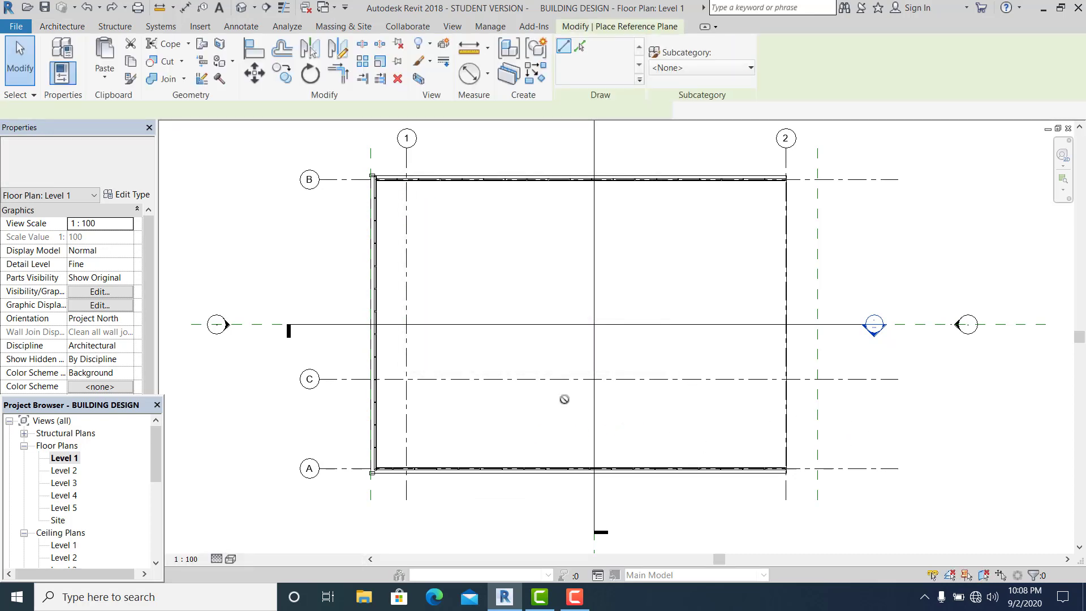
pyautogui.click(848, 424)
pyautogui.click(240, 425)
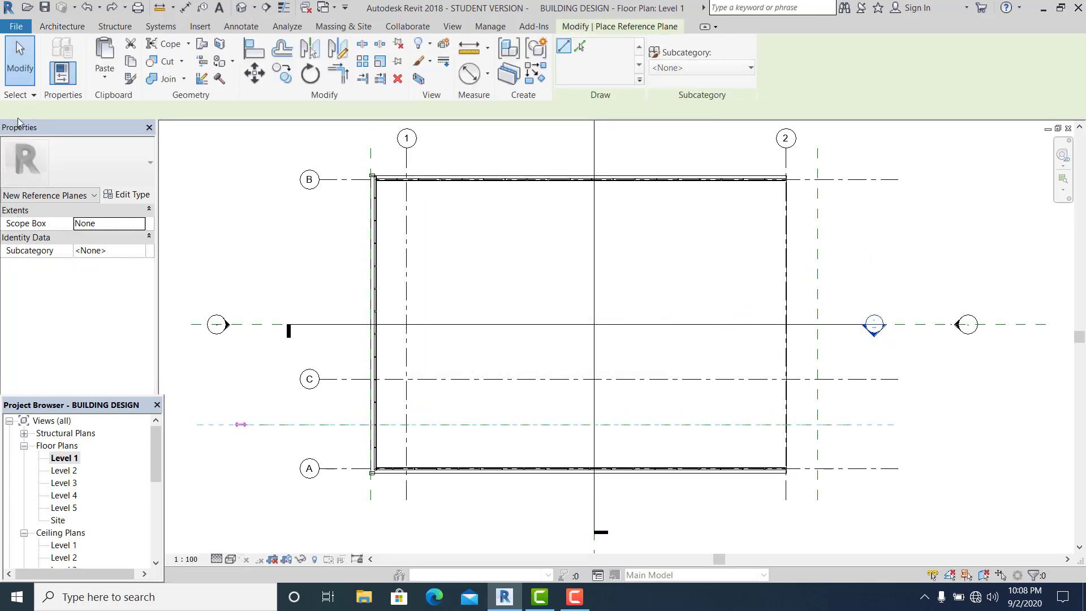
pyautogui.click(19, 84)
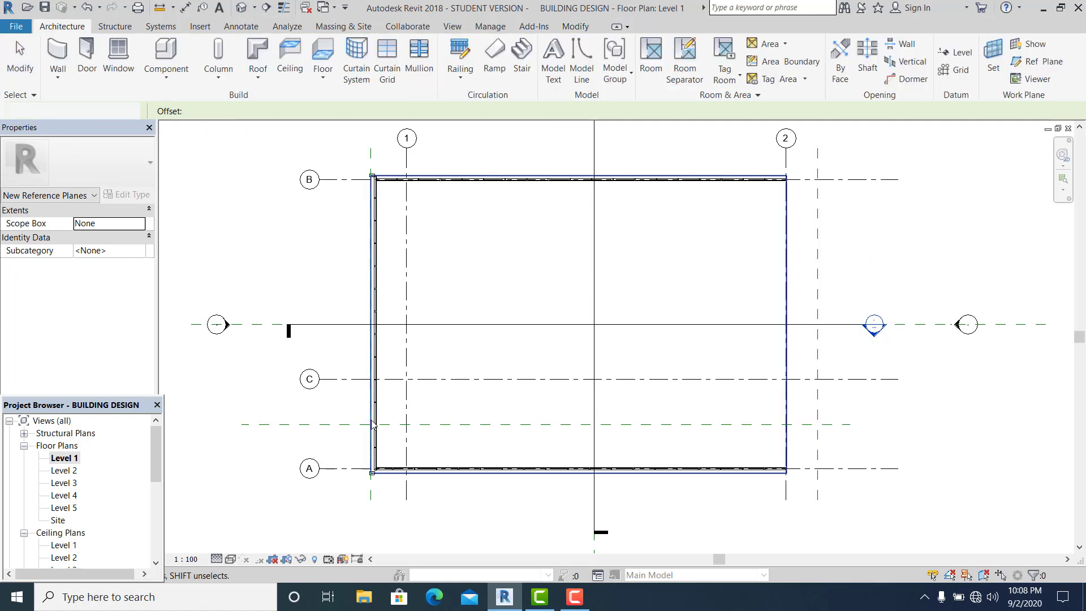
# - Set the new reference plane's distance from grid A to 3000 mm, midway between grids C and A
pyautogui.click(445, 425)
pyautogui.scroll(1, 722, 455)
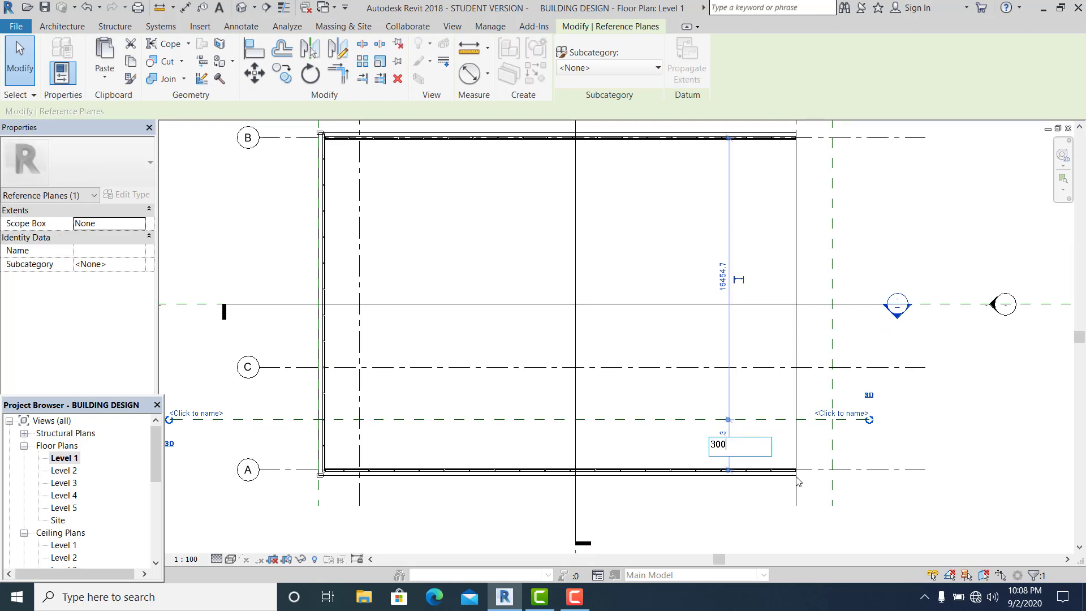
pyautogui.press('Return')
pyautogui.click(860, 526)
pyautogui.moveTo(557, 451); pyautogui.dragTo(559, 385, button='middle')
pyautogui.scroll(-1, 266, 352)
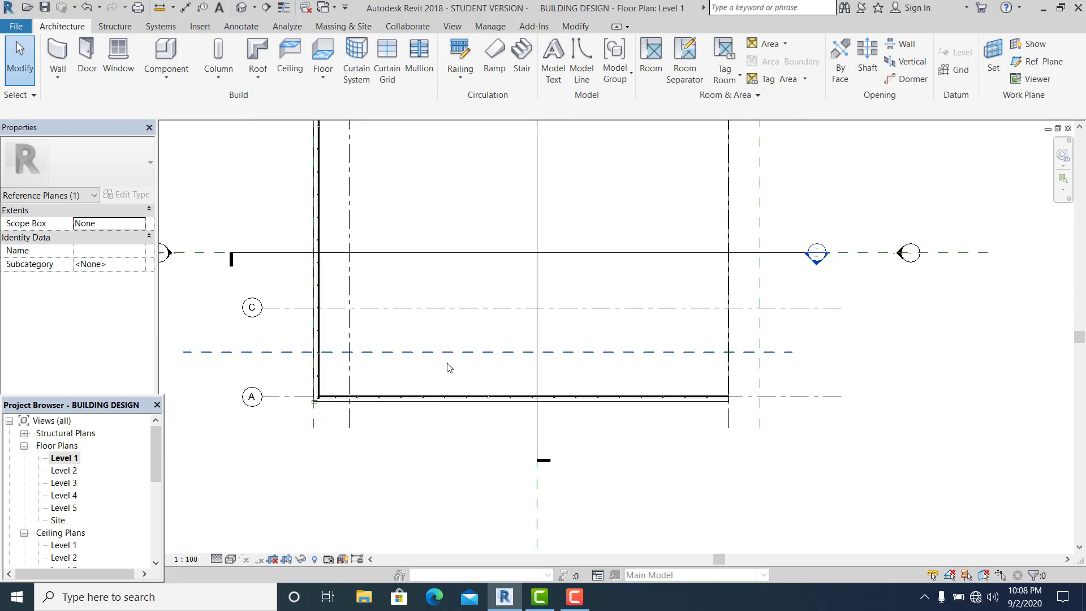
# - Start placing a wall at the curtain wall corner where grids A and 2 meet, with the location line set to Finish Face: Interior
pyautogui.scroll(-1, 448, 368)
pyautogui.scroll(5, 636, 381)
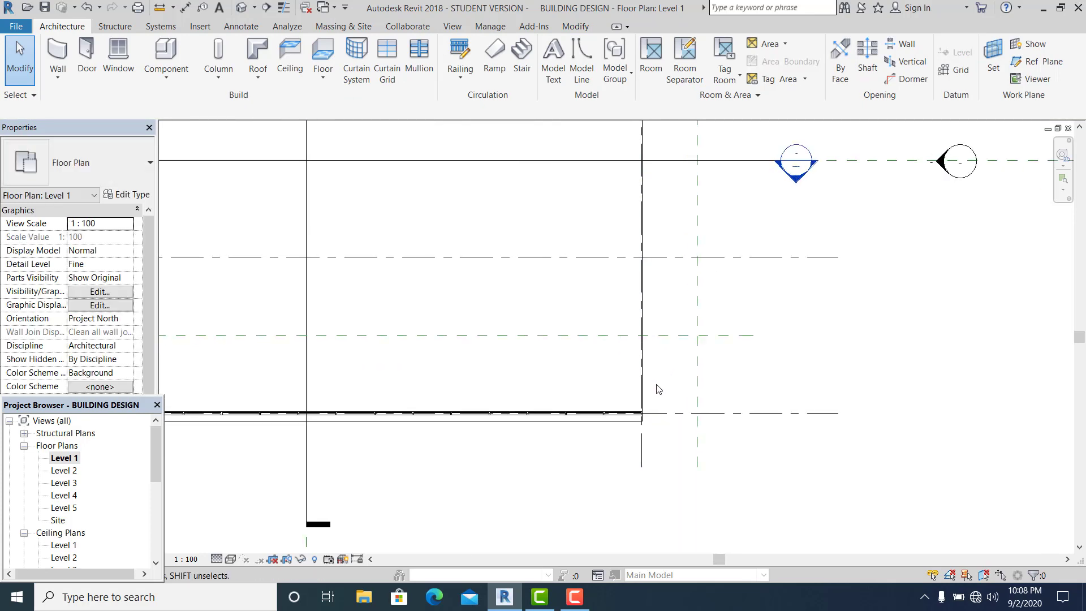
pyautogui.scroll(2, 645, 425)
pyautogui.scroll(-3, 645, 425)
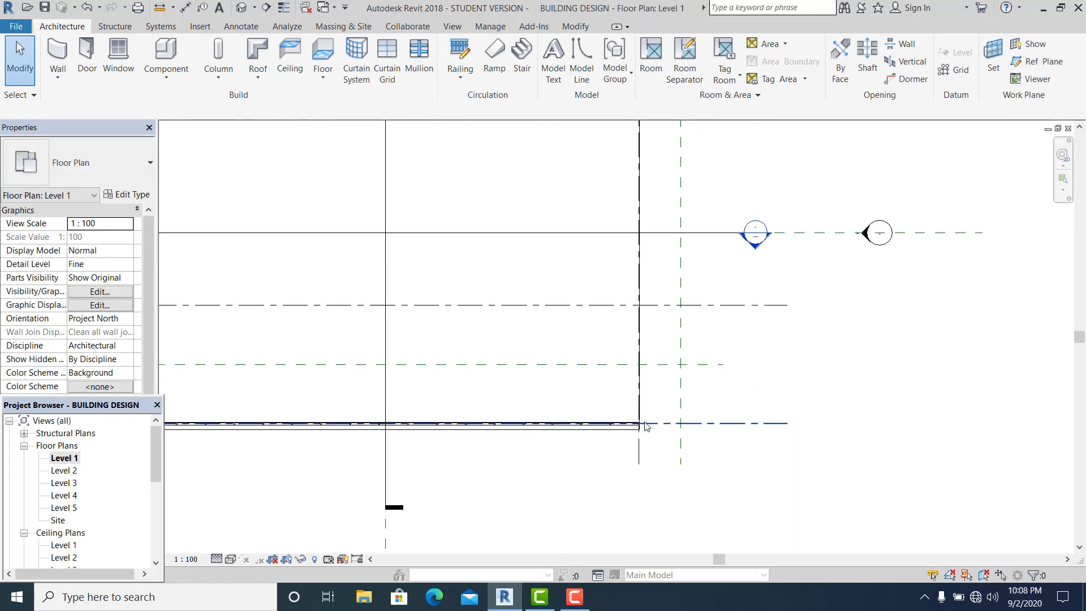
pyautogui.scroll(-2, 644, 423)
pyautogui.moveTo(643, 398); pyautogui.dragTo(658, 417, button='middle')
pyautogui.scroll(1, 640, 432)
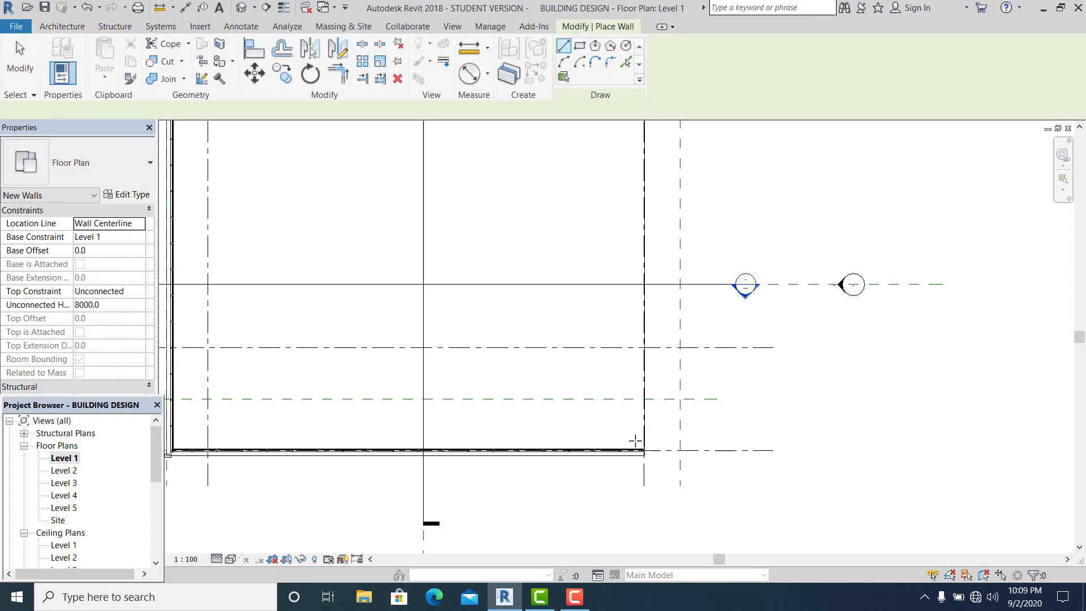
pyautogui.scroll(4, 640, 443)
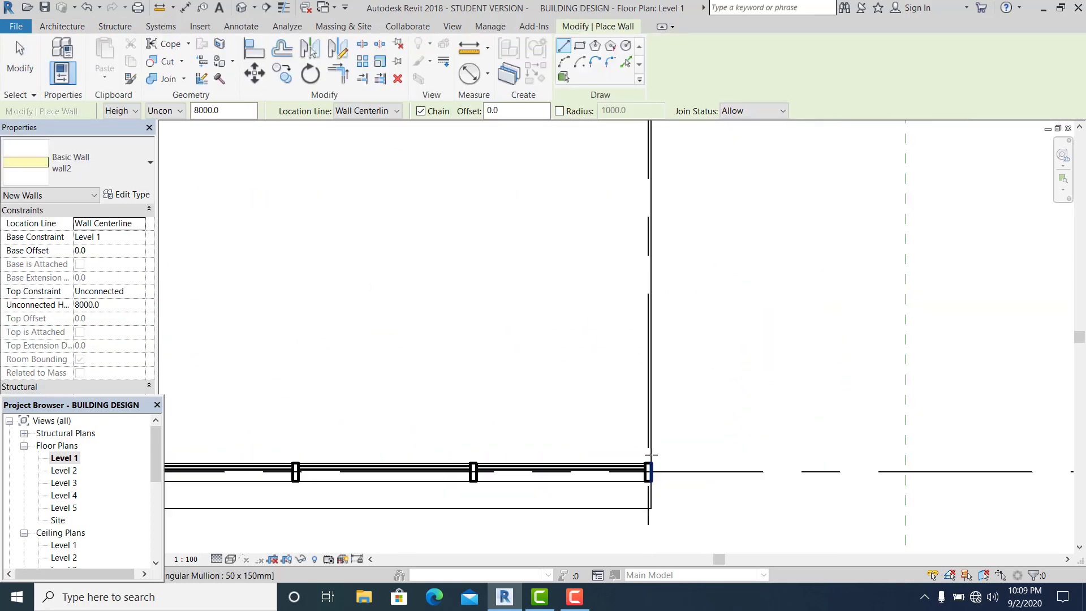
pyautogui.scroll(-5, 662, 460)
pyautogui.scroll(5, 655, 465)
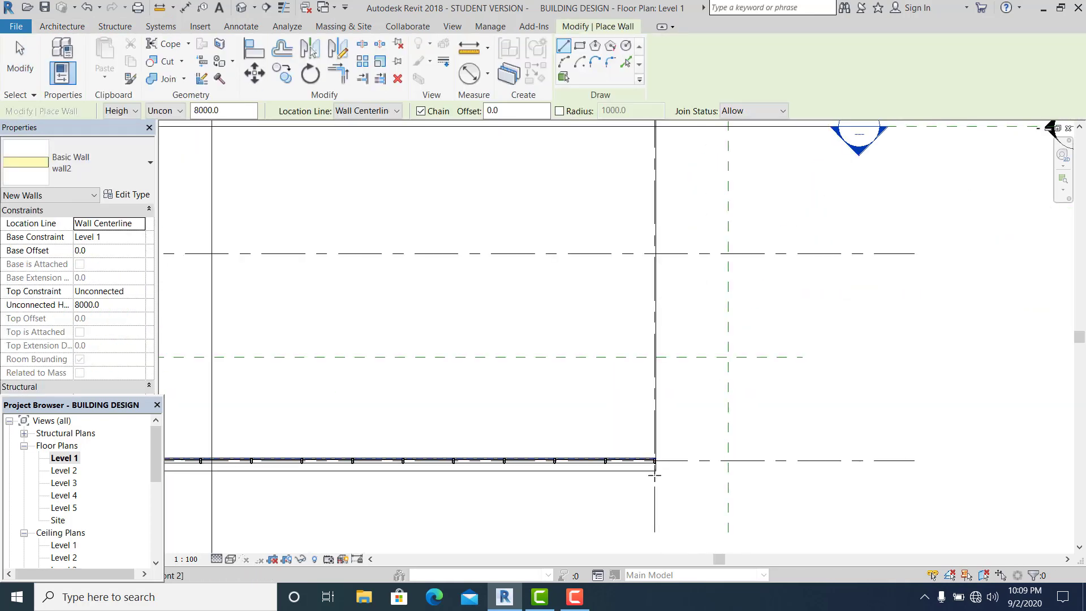
pyautogui.scroll(4, 651, 463)
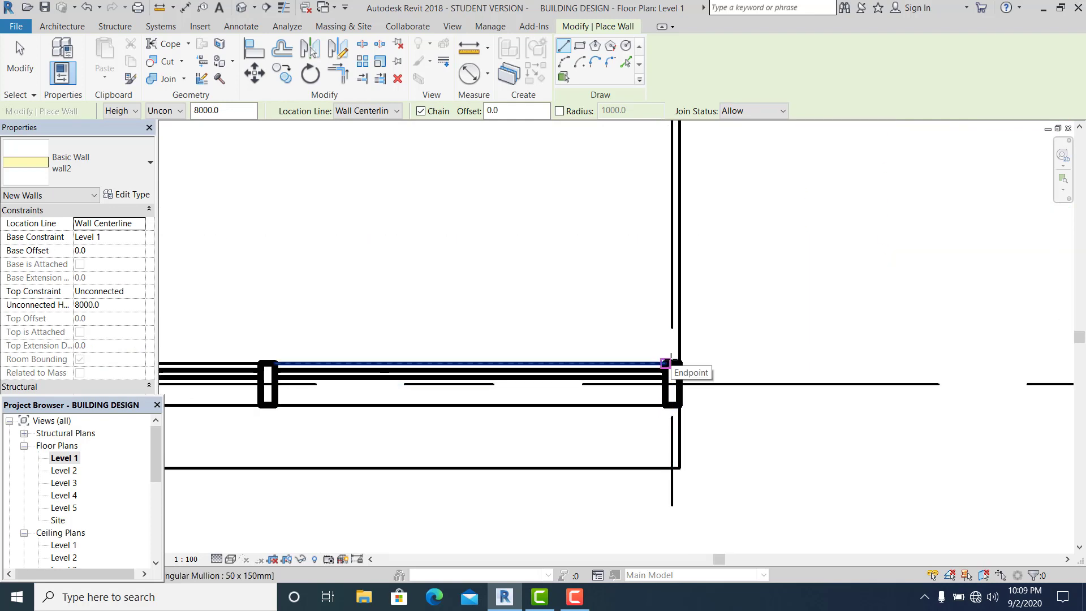
pyautogui.click(397, 111)
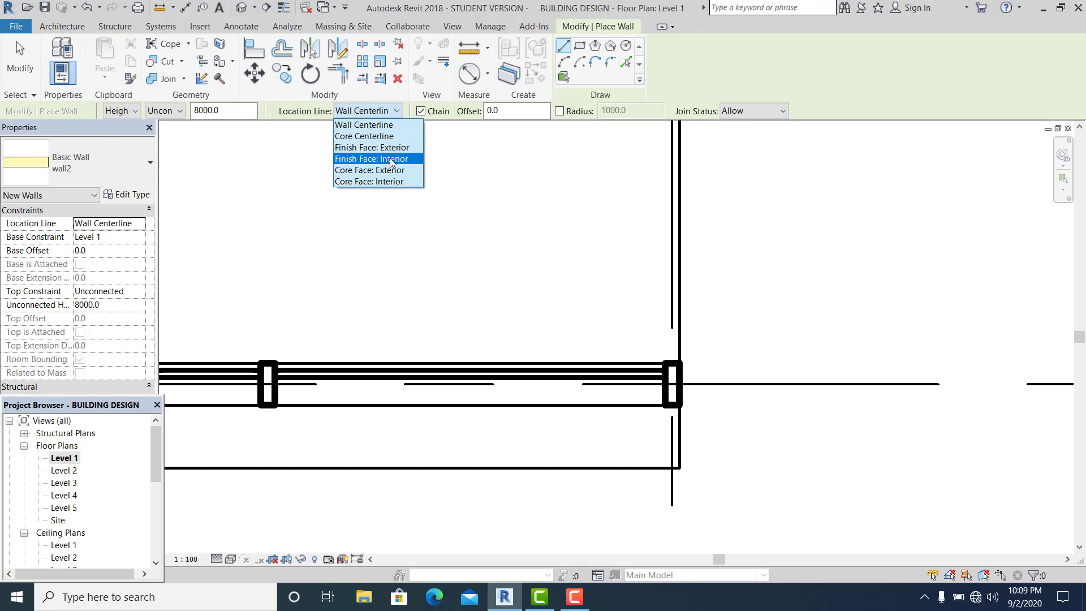
pyautogui.click(390, 158)
pyautogui.click(673, 363)
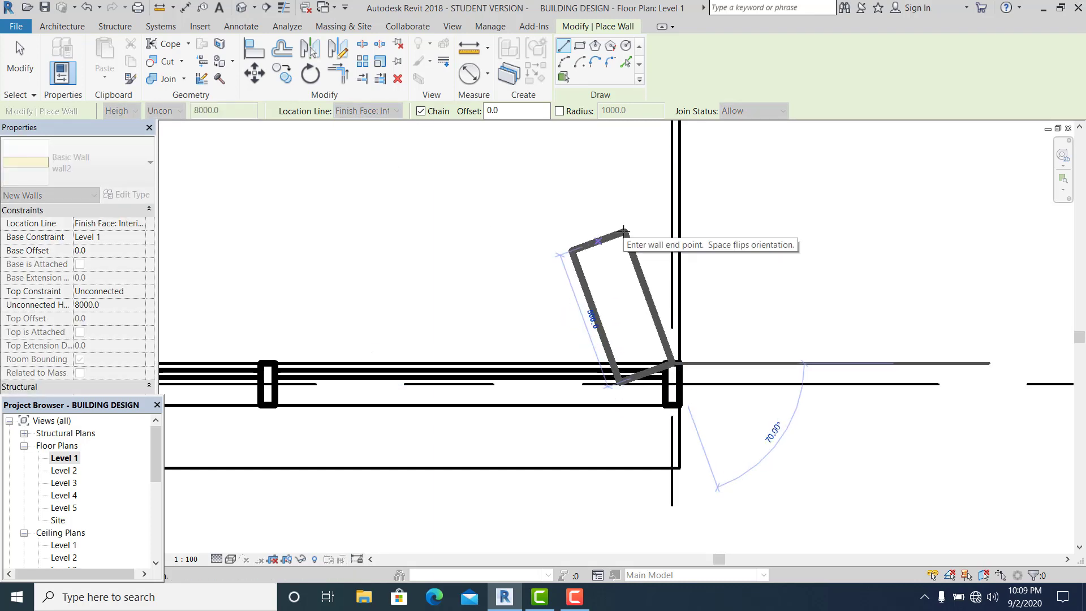
pyautogui.scroll(-4, 624, 229)
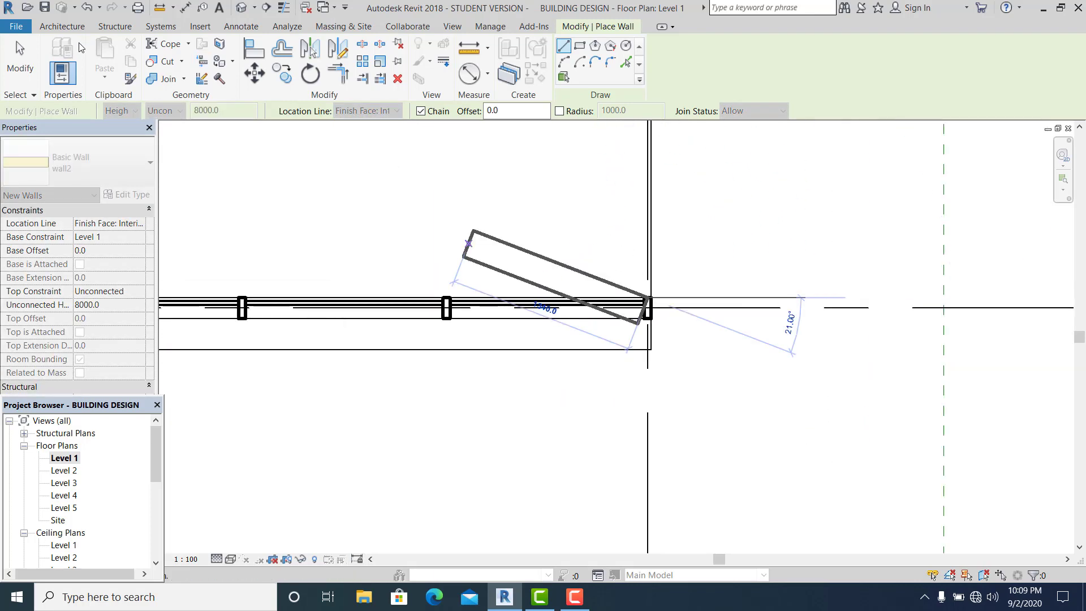
pyautogui.click(34, 52)
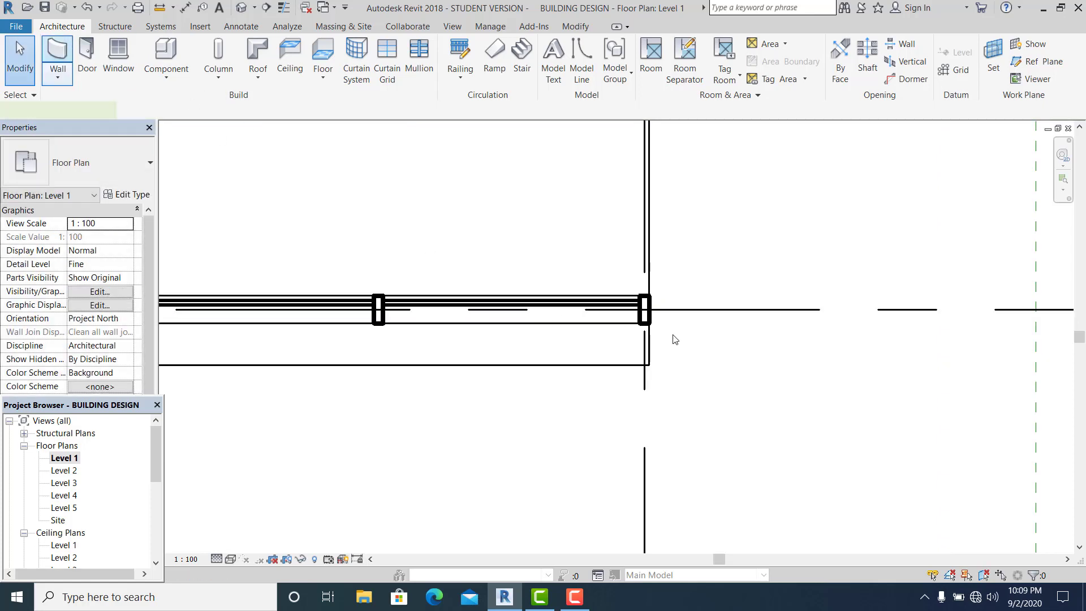
# - Draw two angled walls from the grid A corner mullion to the reference plane, about 3516 mm, and back to grids C and 2, about 3463 mm
pyautogui.press('w')
pyautogui.press('a')
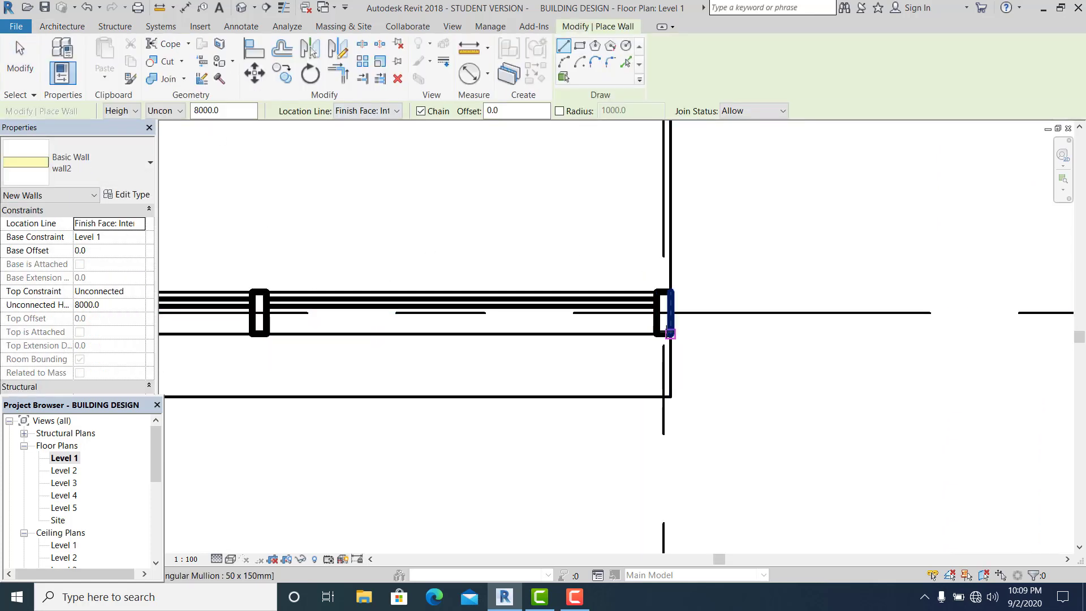
pyautogui.click(670, 334)
pyautogui.scroll(-3, 670, 333)
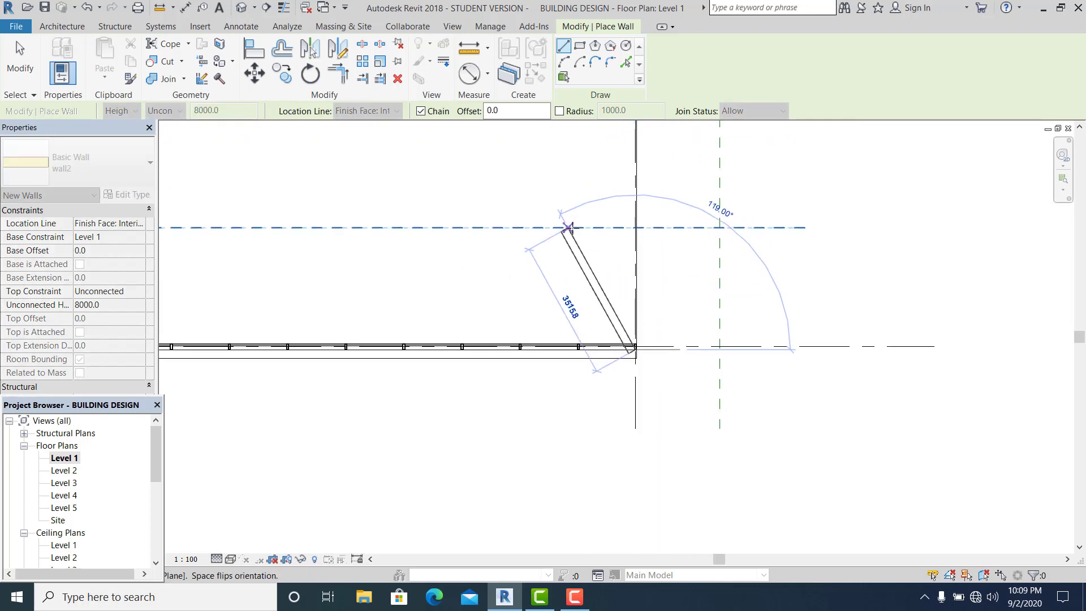
pyautogui.click(568, 227)
pyautogui.scroll(-2, 567, 228)
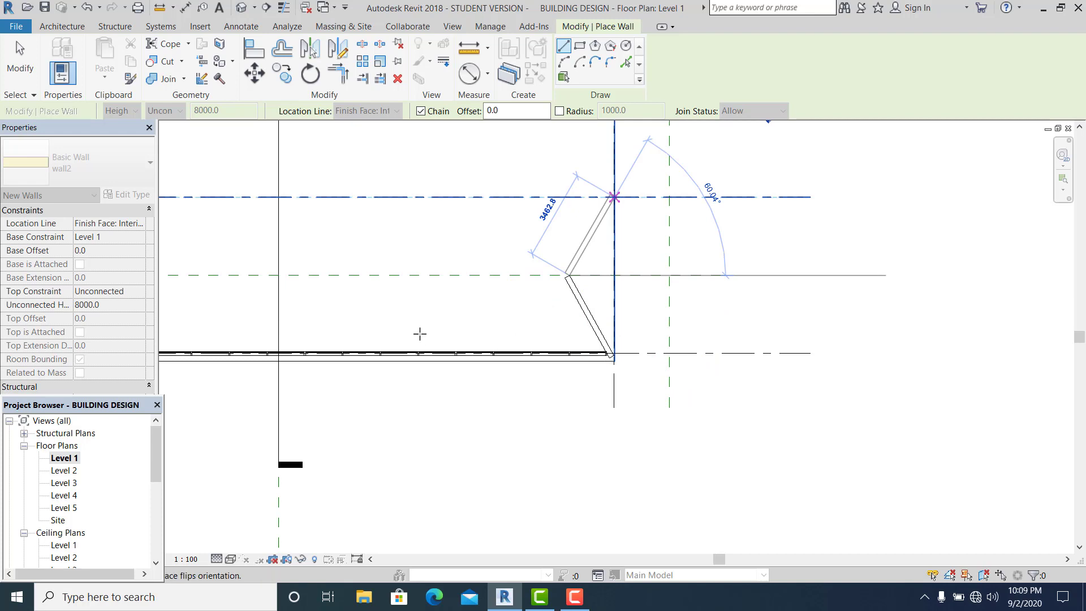
pyautogui.press('Escape')
pyautogui.press('Escape')
# - Copy both angled walls with the Multiple option from their end at grid A to their end at grid C, about 6032 mm along grid 2
pyautogui.scroll(2, 599, 339)
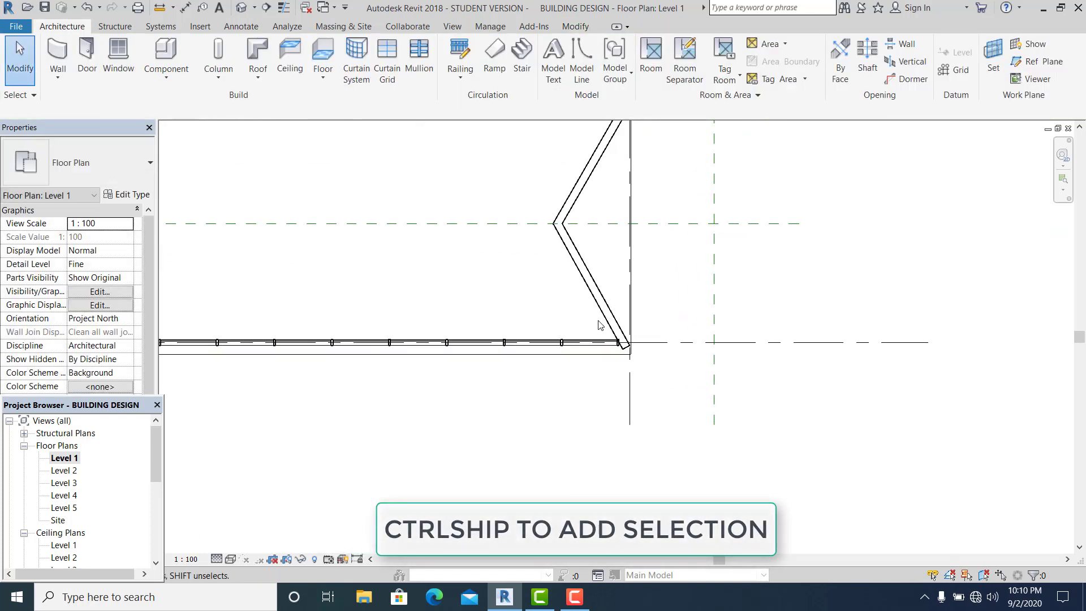
pyautogui.scroll(1, 600, 325)
pyautogui.moveTo(600, 324); pyautogui.dragTo(614, 393, button='middle')
pyautogui.click(609, 348)
pyautogui.keyDown('ctrl'); pyautogui.click(596, 231); pyautogui.keyUp('ctrl')
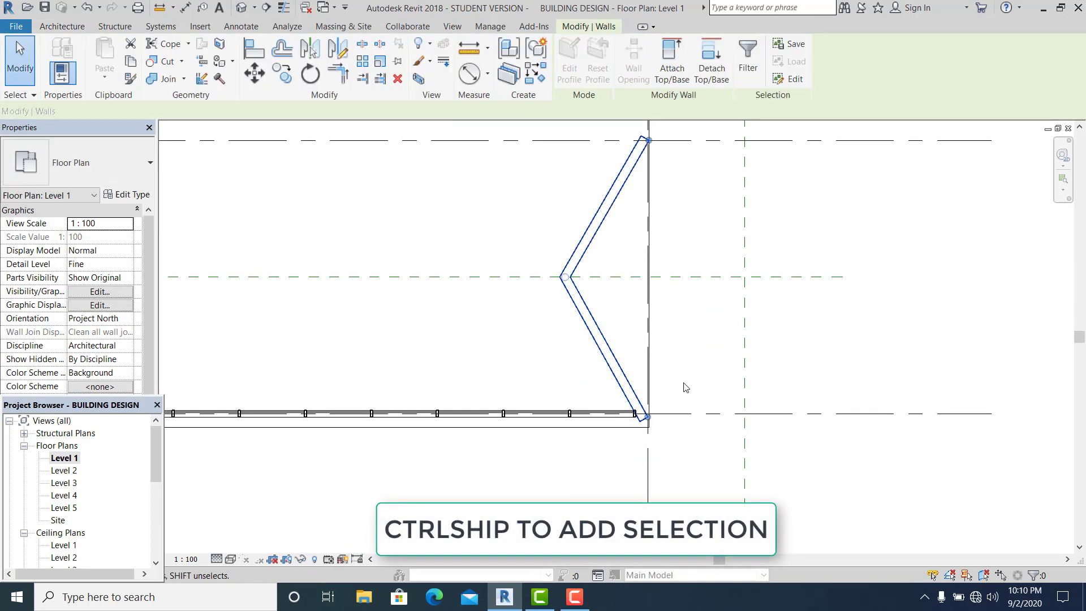
pyautogui.press('c')
pyautogui.press('o')
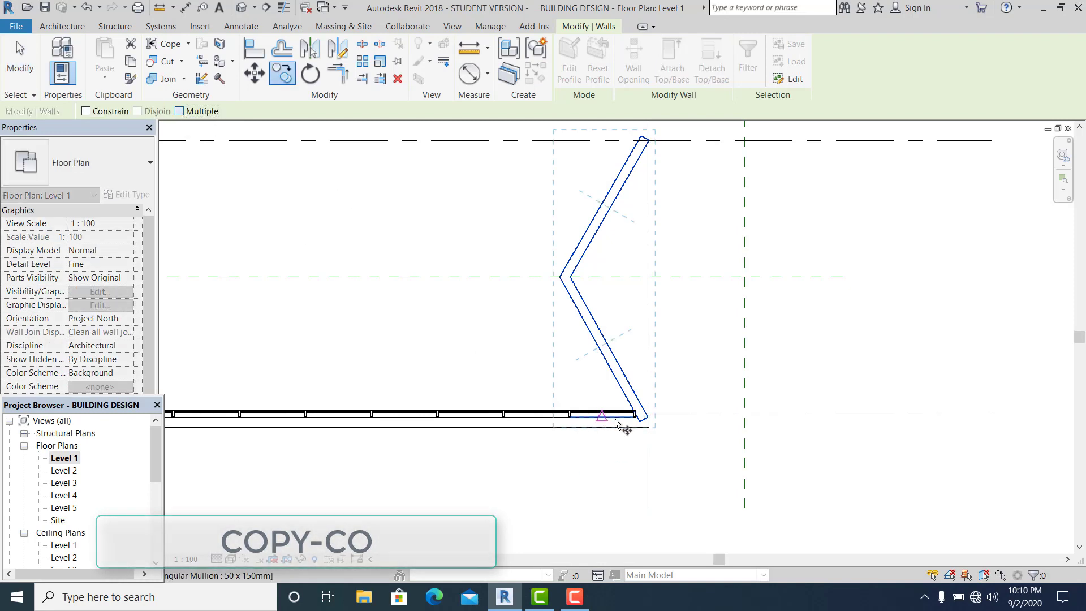
pyautogui.click(649, 416)
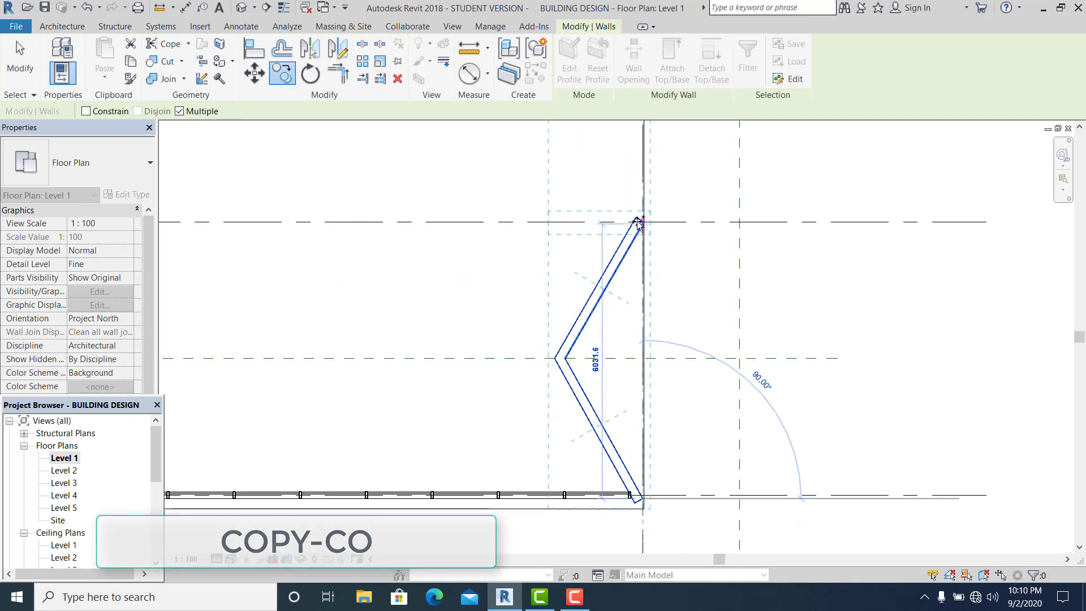
pyautogui.scroll(3, 639, 224)
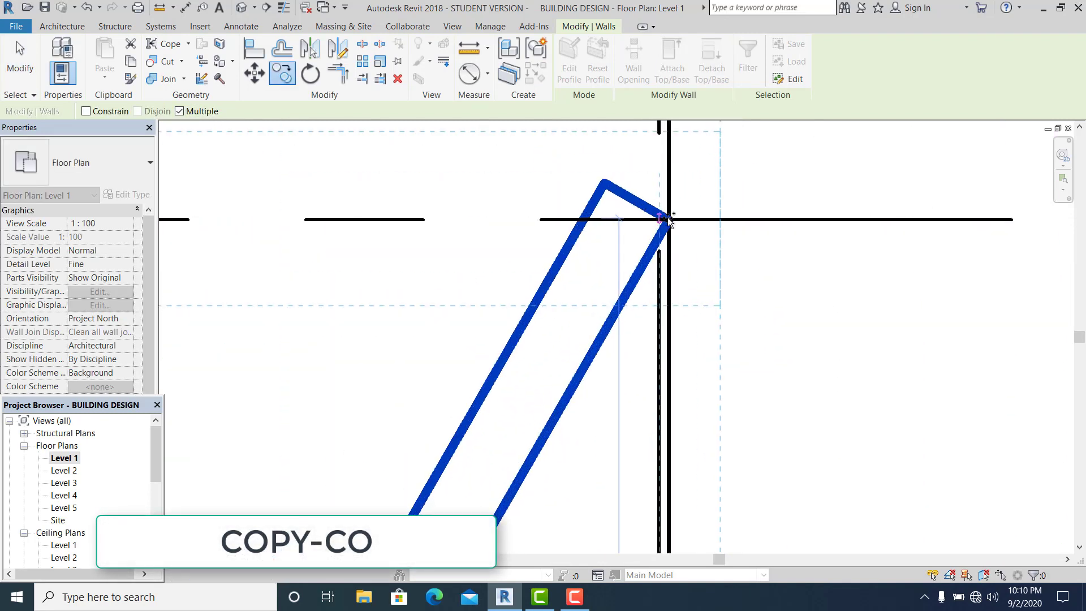
pyautogui.scroll(-5, 668, 221)
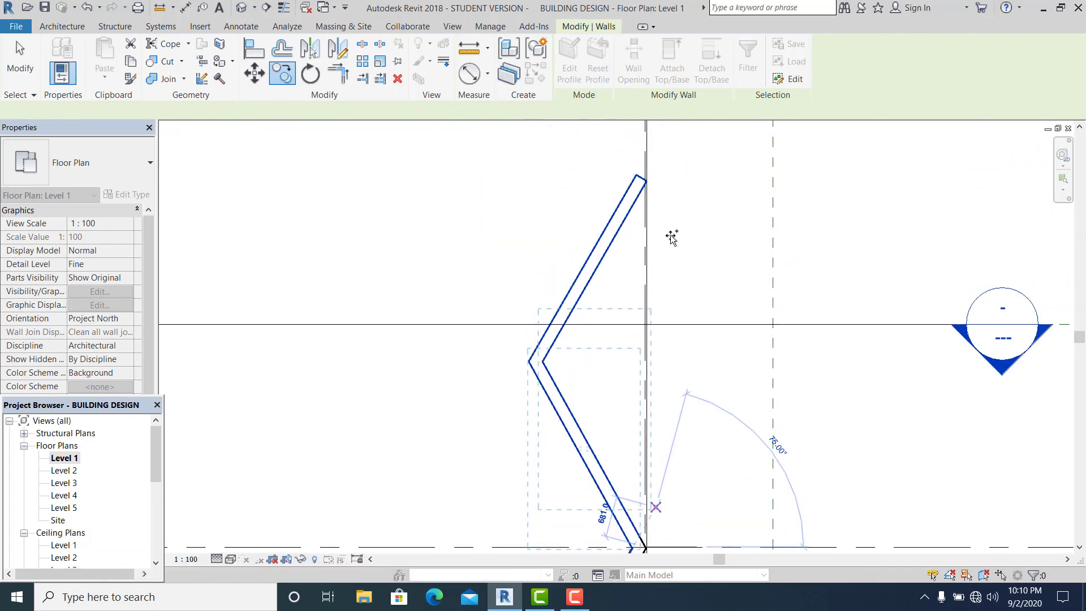
# - Place two more copies of the angled wall pair end to end along grid 2, continuing the zigzag past grid B
pyautogui.scroll(3, 650, 181)
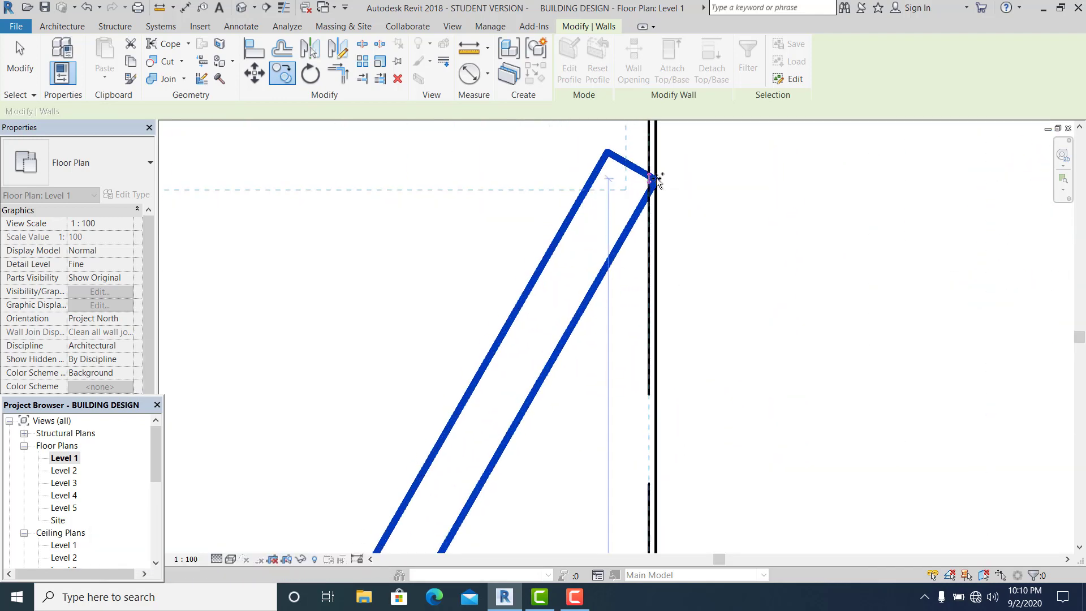
pyautogui.scroll(-5, 656, 181)
pyautogui.scroll(3, 644, 217)
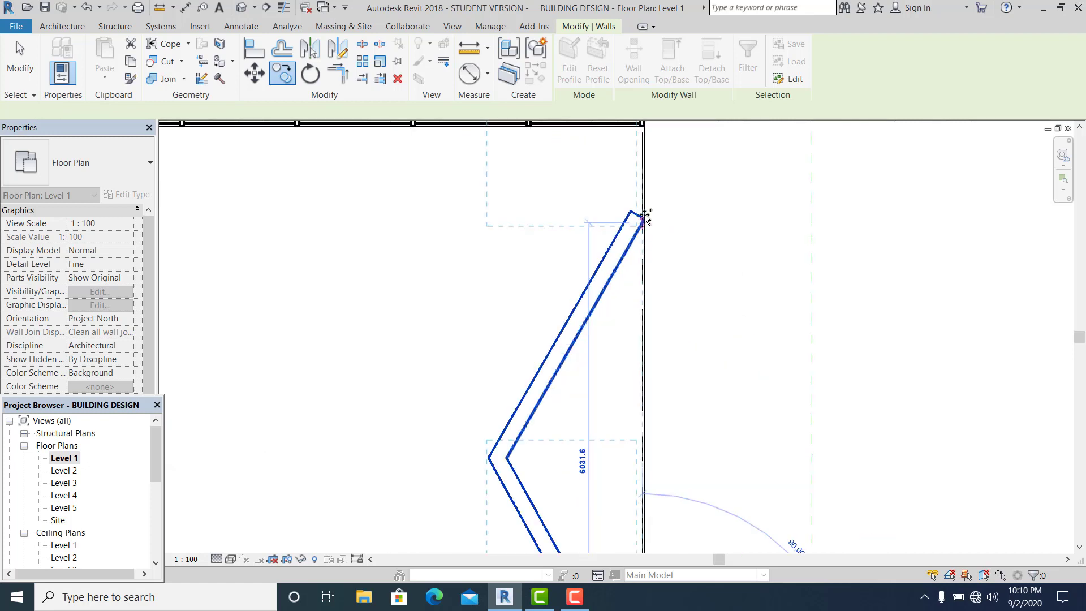
pyautogui.click(645, 216)
pyautogui.scroll(2, 644, 218)
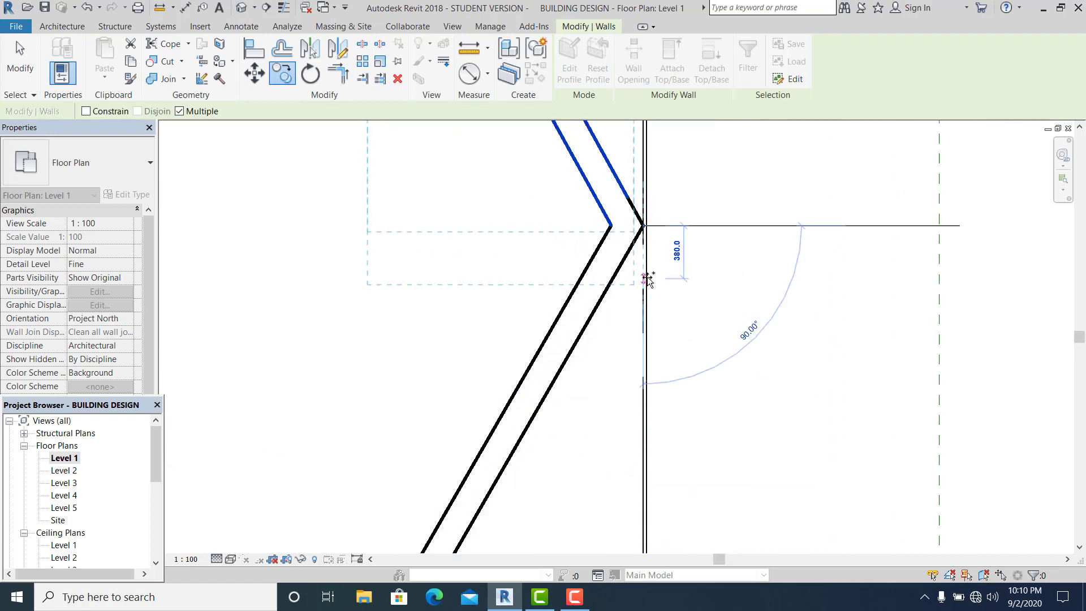
pyautogui.scroll(-3, 647, 279)
pyautogui.press('Escape')
pyautogui.press('Escape')
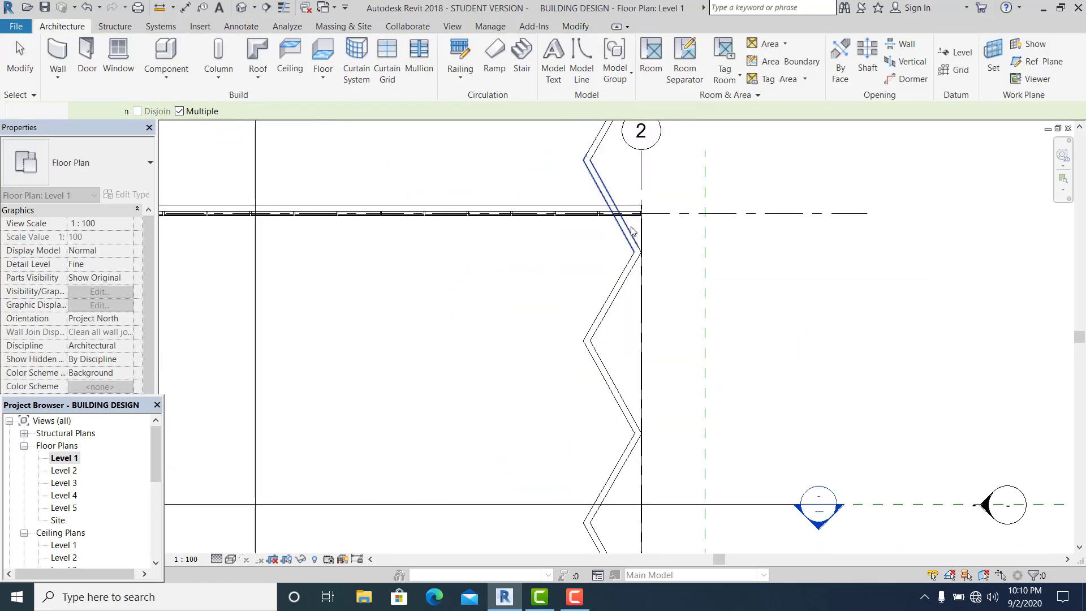
# - Delete the last copied wall segment that lies entirely outside the building beyond grid B
pyautogui.scroll(2, 632, 231)
pyautogui.click(596, 198)
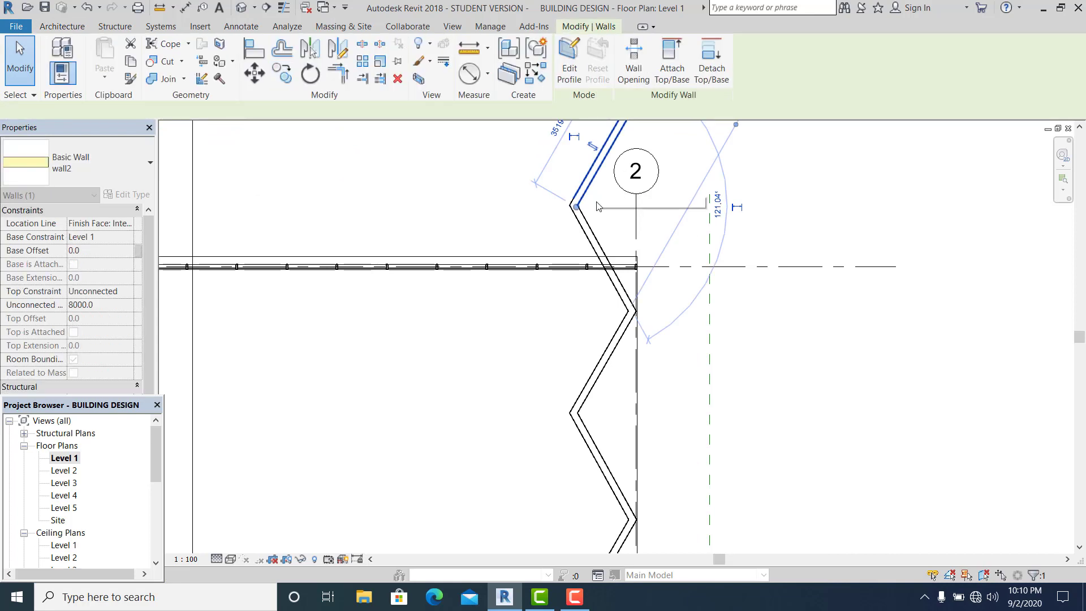
pyautogui.press('Escape')
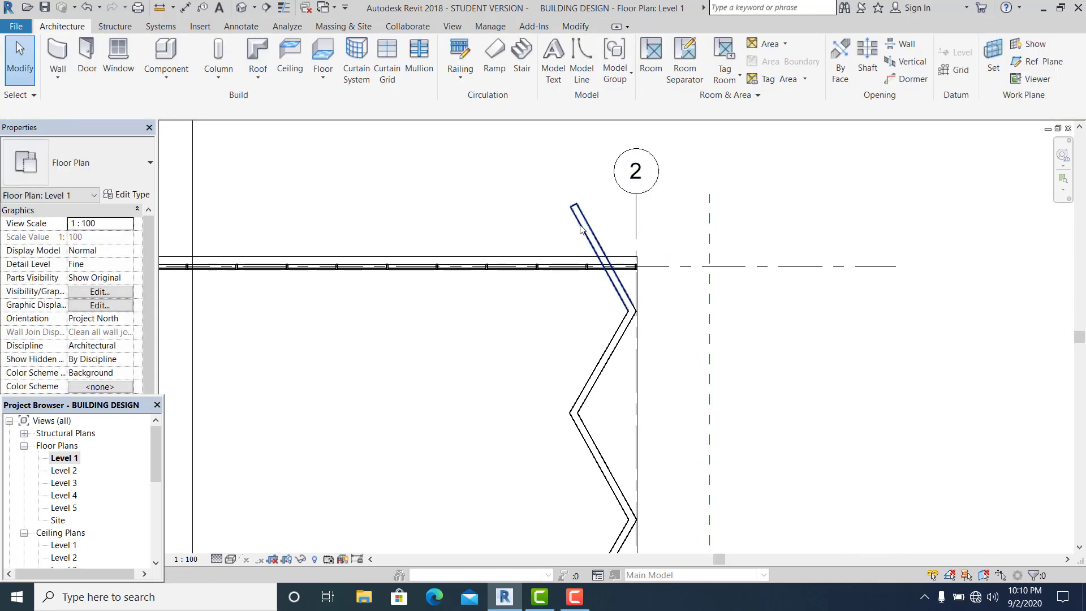
# - Shorten the remaining angled wall that crosses grid B so it ends at the curtain wall there
pyautogui.click(580, 228)
pyautogui.scroll(1, 580, 229)
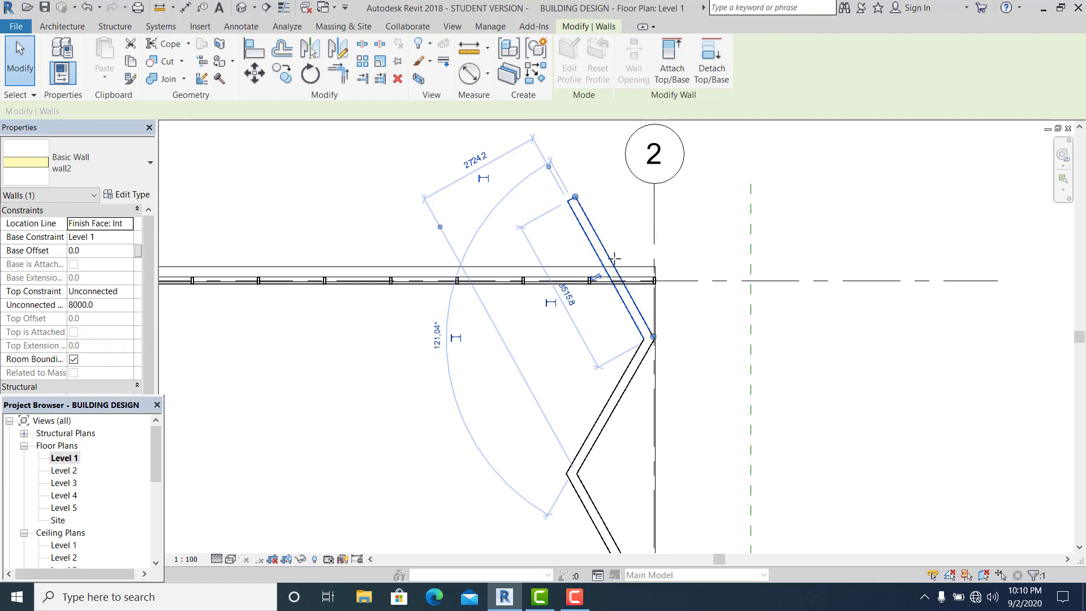
pyautogui.moveTo(614, 259); pyautogui.dragTo(620, 276)
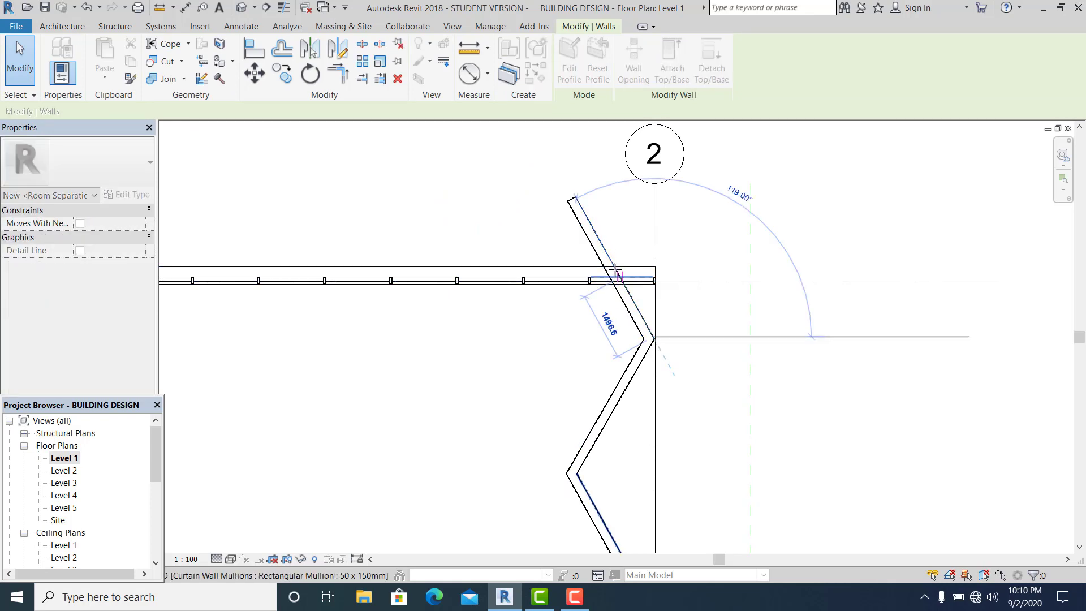
pyautogui.click(614, 267)
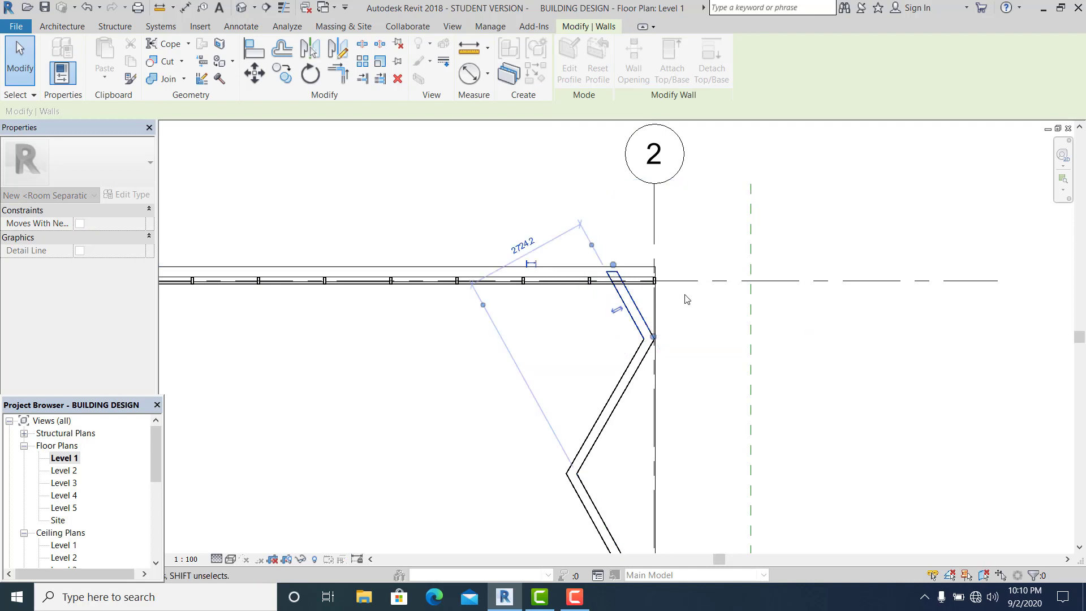
pyautogui.click(712, 321)
pyautogui.moveTo(693, 319); pyautogui.dragTo(684, 289, button='middle')
pyautogui.scroll(1, 691, 301)
pyautogui.scroll(-6, 650, 299)
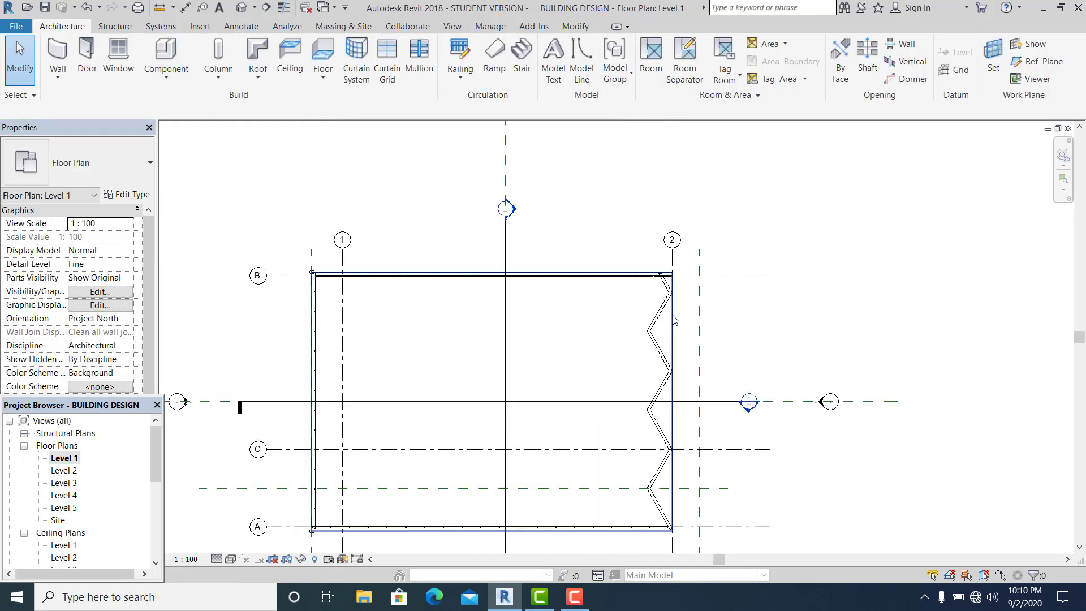
# - In the 3D view, attach the top of the short end wall near grid B to the slab above and inspect the zigzag facade
pyautogui.click(241, 9)
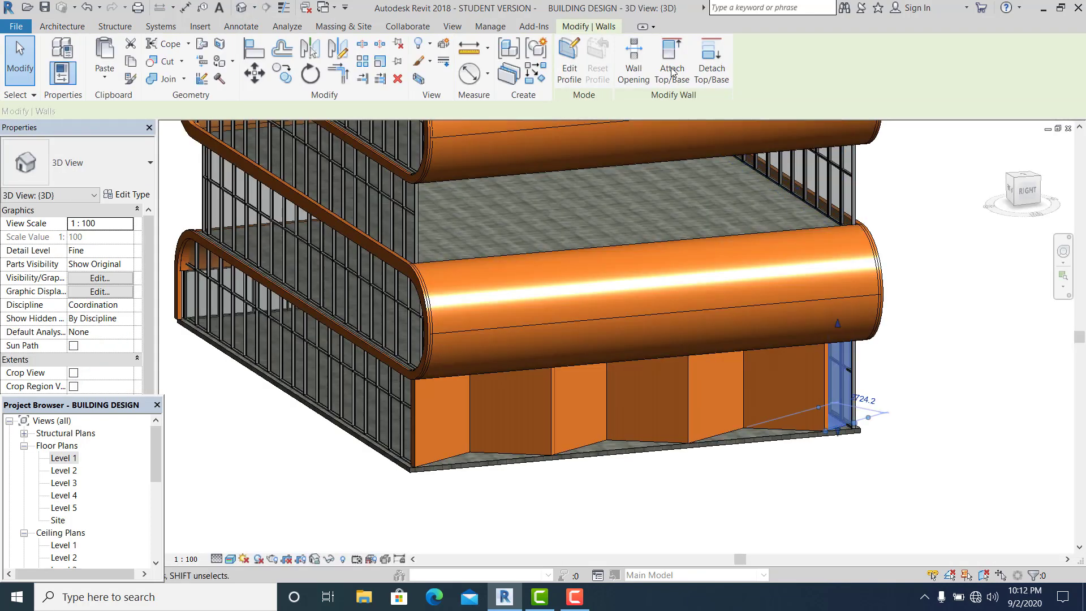
pyautogui.click(671, 72)
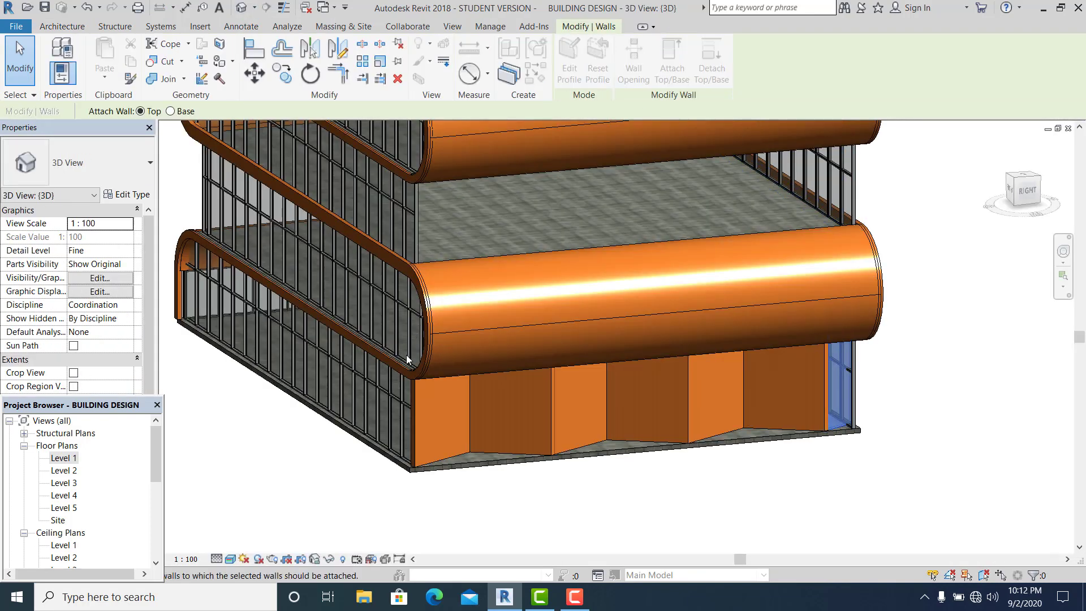
pyautogui.click(407, 362)
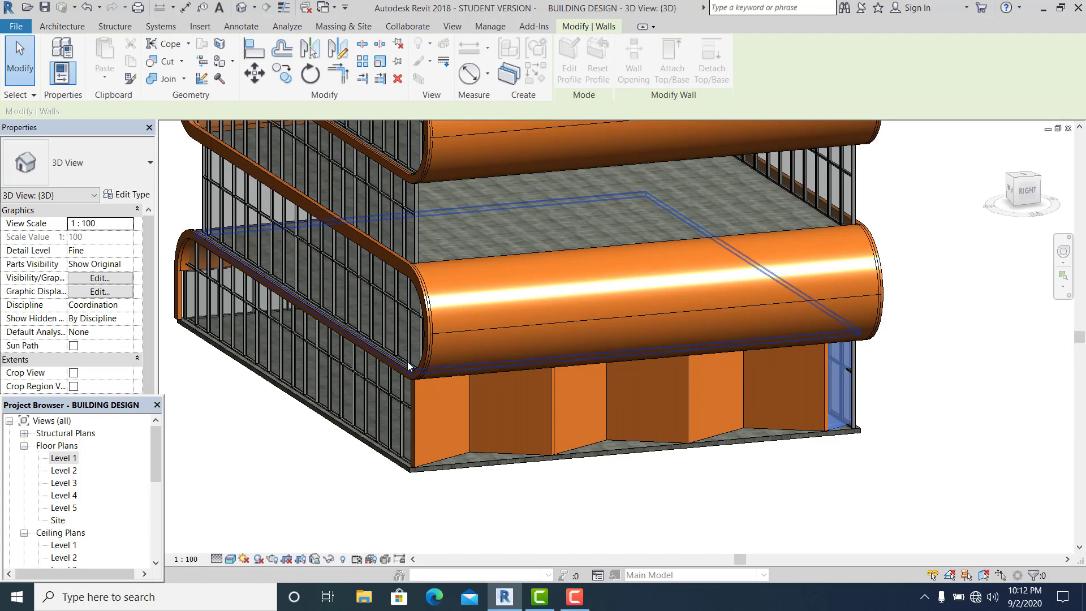
pyautogui.click(660, 494)
pyautogui.scroll(-1, 656, 504)
pyautogui.moveTo(665, 514); pyautogui.dragTo(666, 524, button='middle')
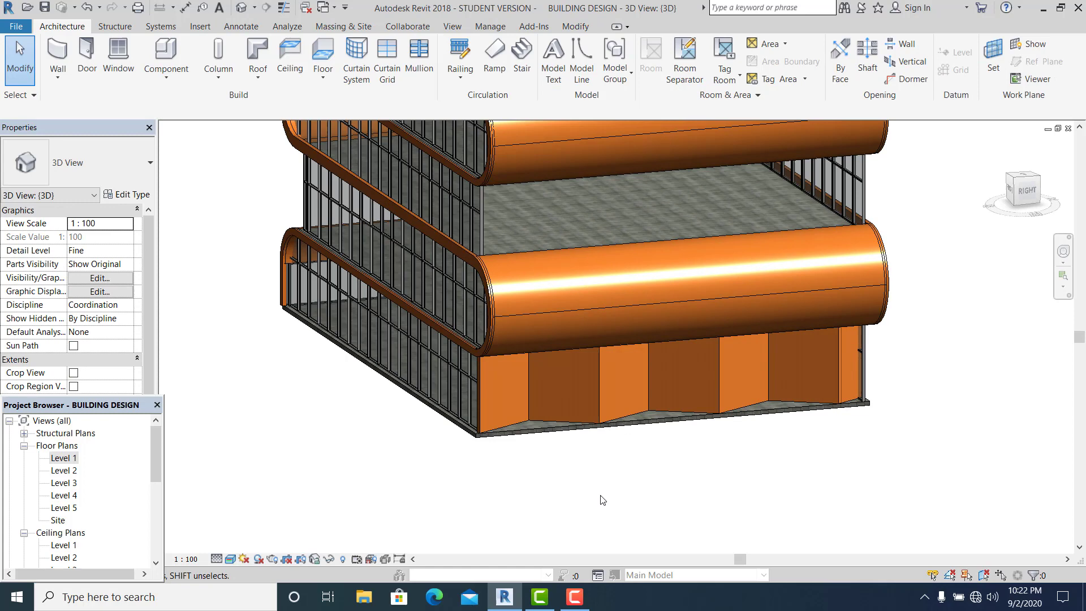
pyautogui.keyDown('shift'); pyautogui.moveTo(600, 495); pyautogui.dragTo(679, 482, button='middle'); pyautogui.keyUp('shift')
pyautogui.scroll(-2, 658, 527)
pyautogui.scroll(2, 605, 502)
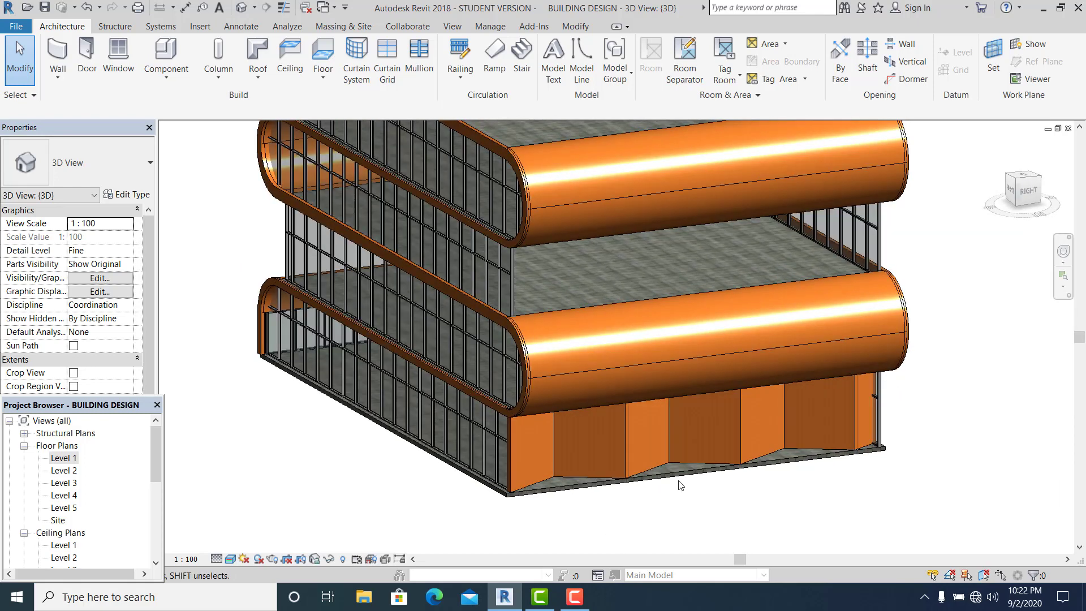
pyautogui.moveTo(621, 514); pyautogui.dragTo(615, 508, button='middle')
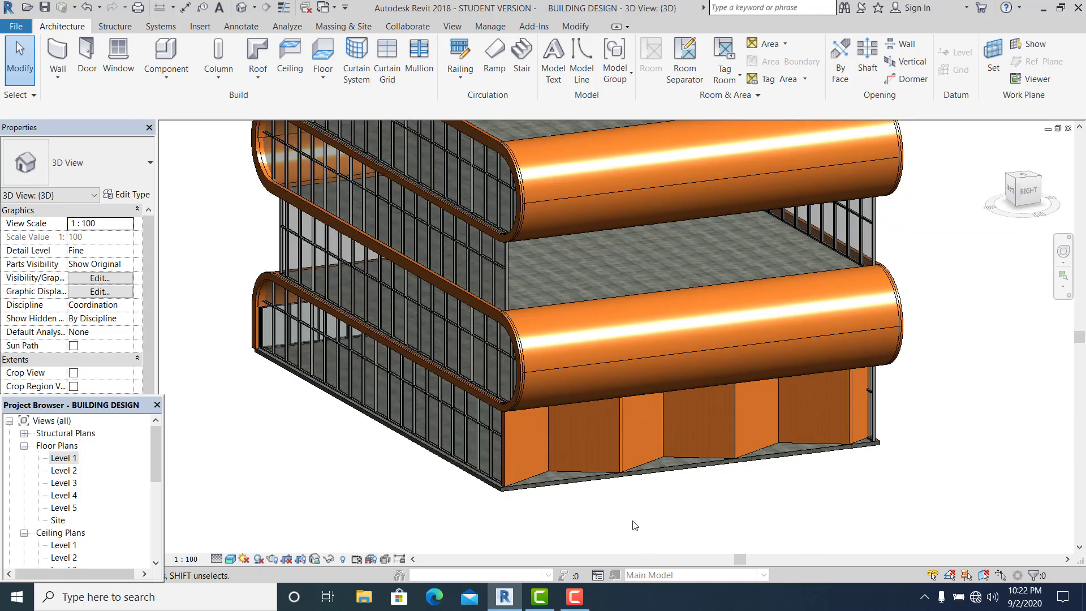
# - Change the second segment of the Level 1 zigzag wall from the front corner to the Exterior Glazing curtain wall type
pyautogui.click(616, 439)
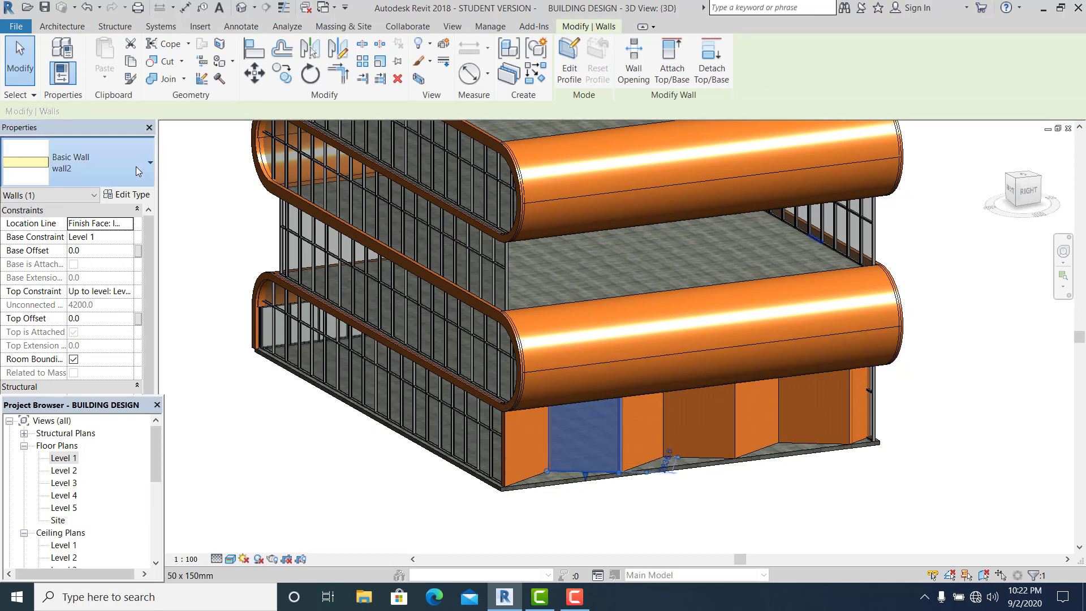
pyautogui.click(135, 168)
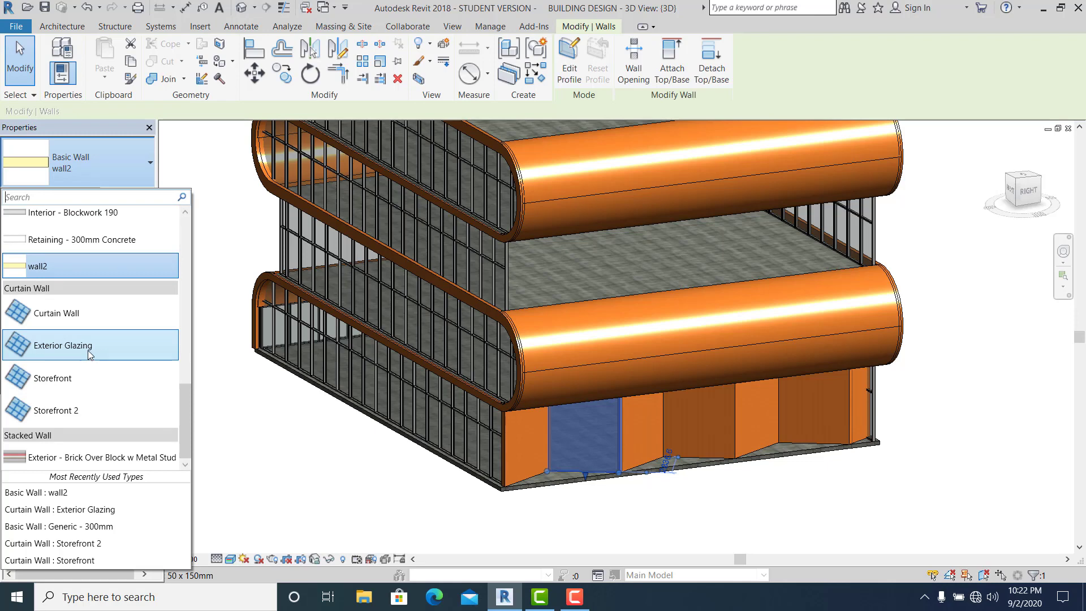
pyautogui.click(88, 351)
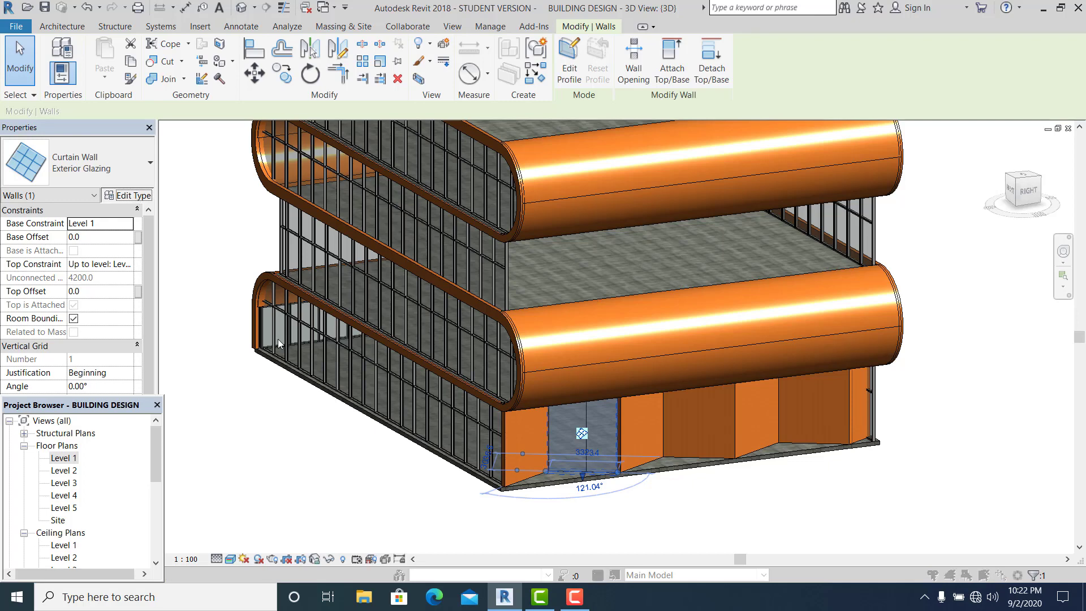
# - In the Exterior Glazing type, set the vertical grid spacing to 800 and the horizontal grid spacing to 2000
pyautogui.click(128, 196)
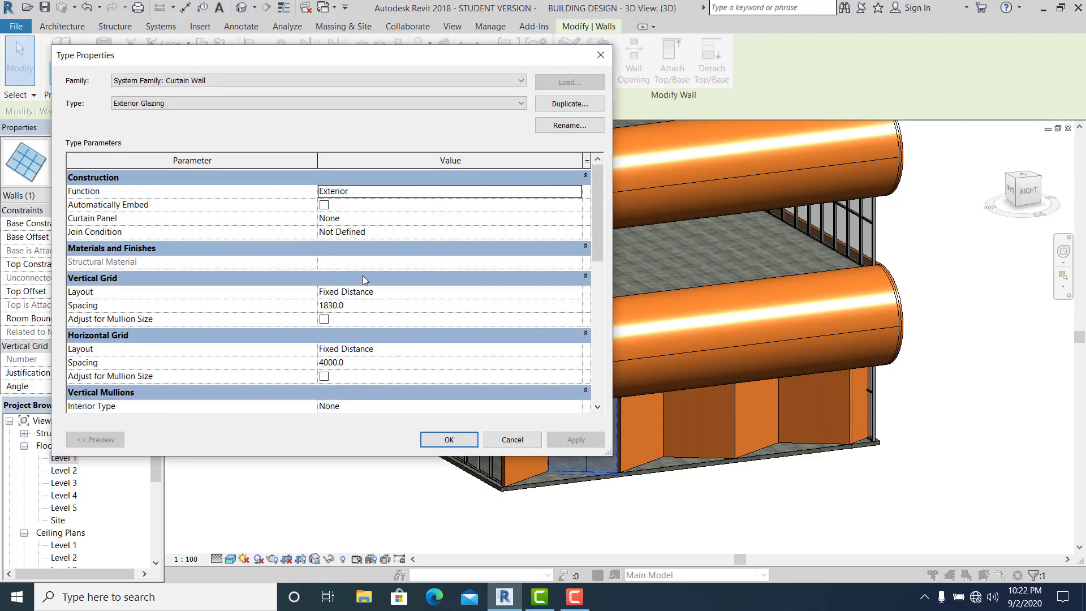
pyautogui.scroll(-2, 590, 232)
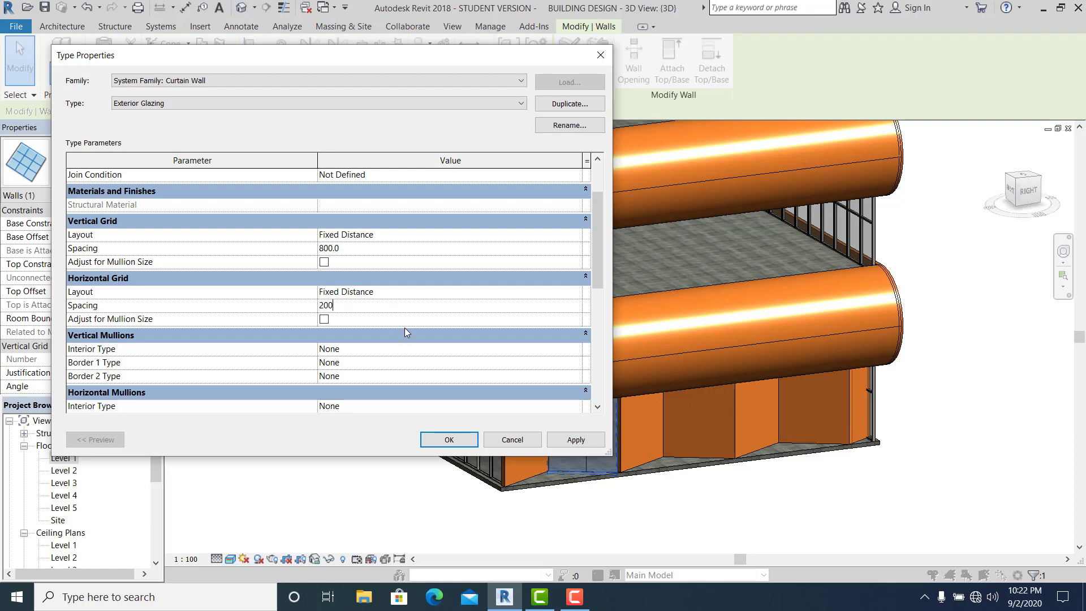
pyautogui.write('0')
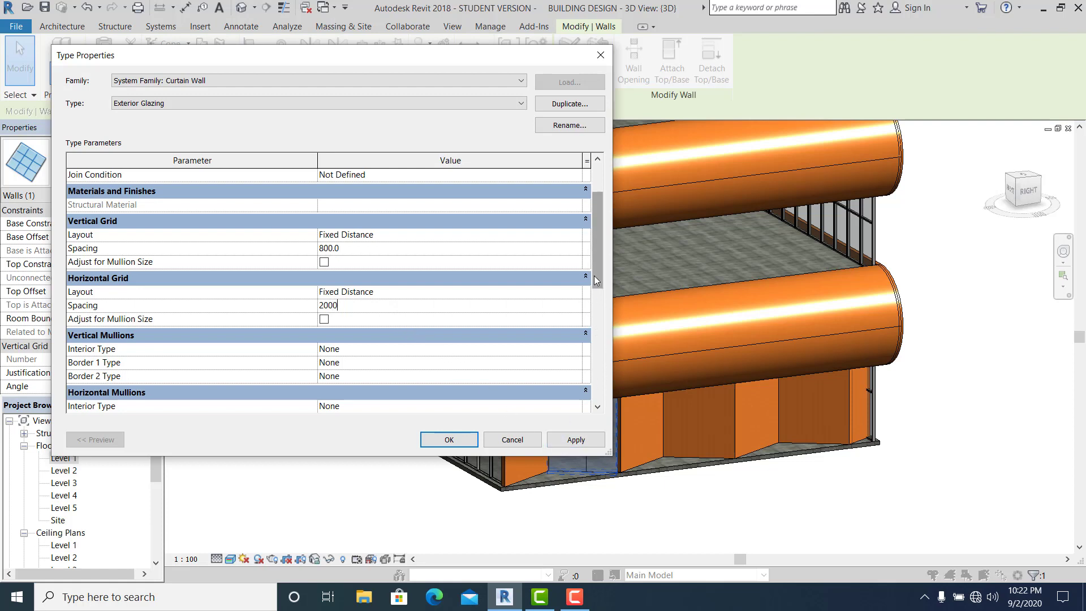
# - Assign Circular Mullion : 25mm Radius as the interior type for both vertical and horizontal mullions, and apply the type changes
pyautogui.scroll(-2, 597, 280)
pyautogui.click(502, 306)
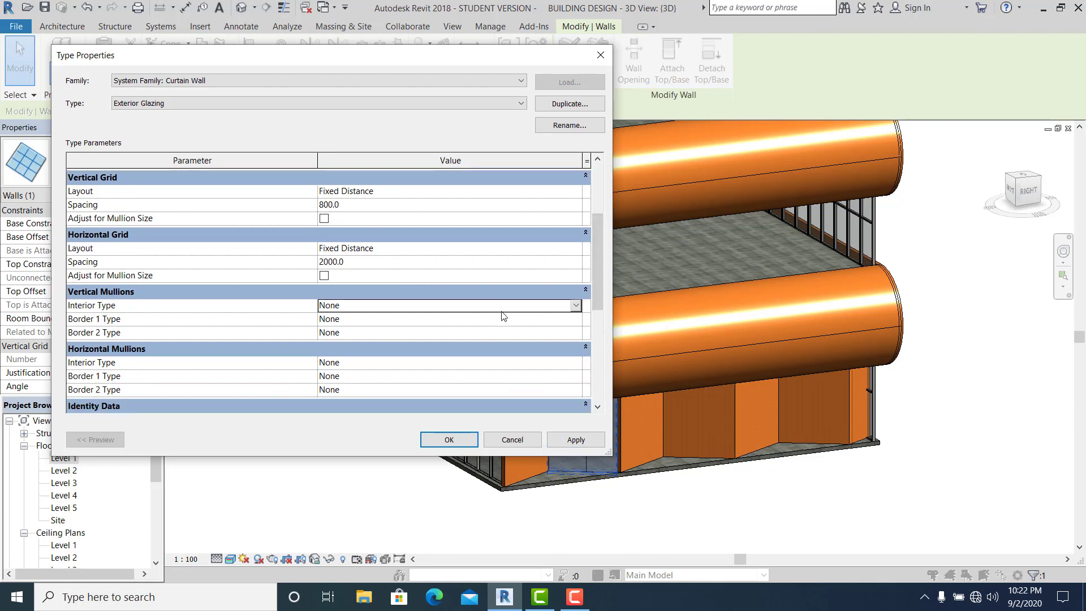
pyautogui.click(576, 306)
pyautogui.click(478, 334)
pyautogui.click(515, 367)
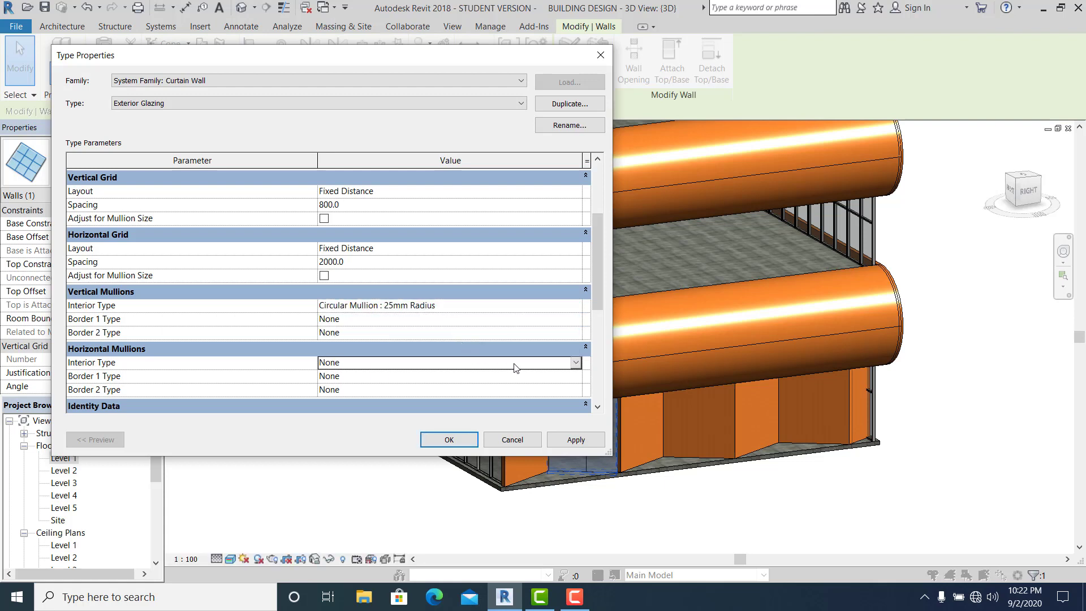
pyautogui.click(576, 362)
pyautogui.click(430, 384)
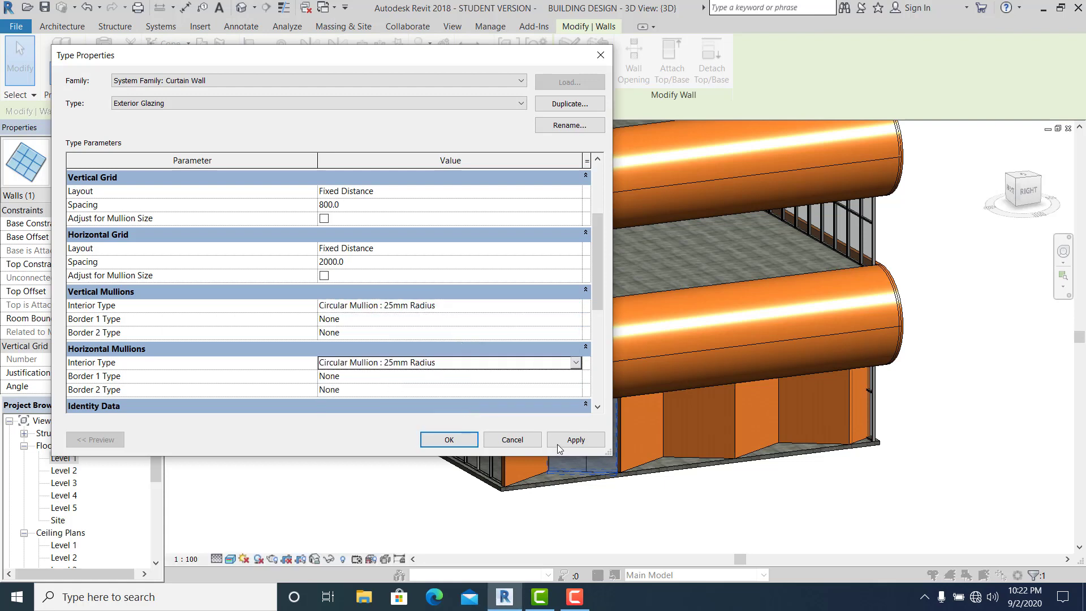
pyautogui.click(444, 440)
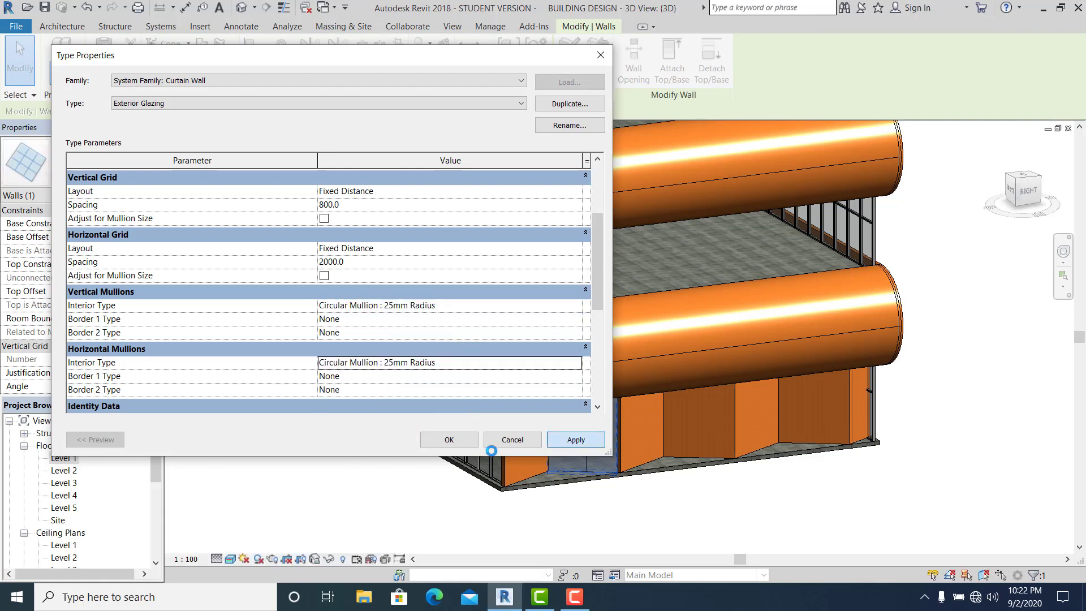
pyautogui.click(658, 522)
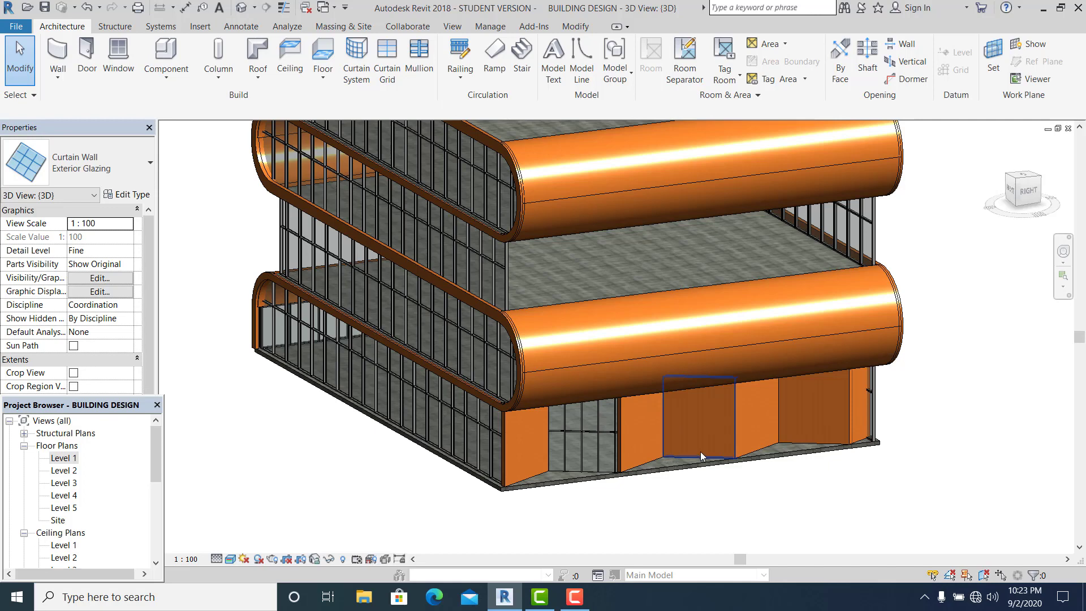
# - Change the other two wide zigzag segments of the Level 1 facade to the Exterior Glazing curtain wall type
pyautogui.click(692, 449)
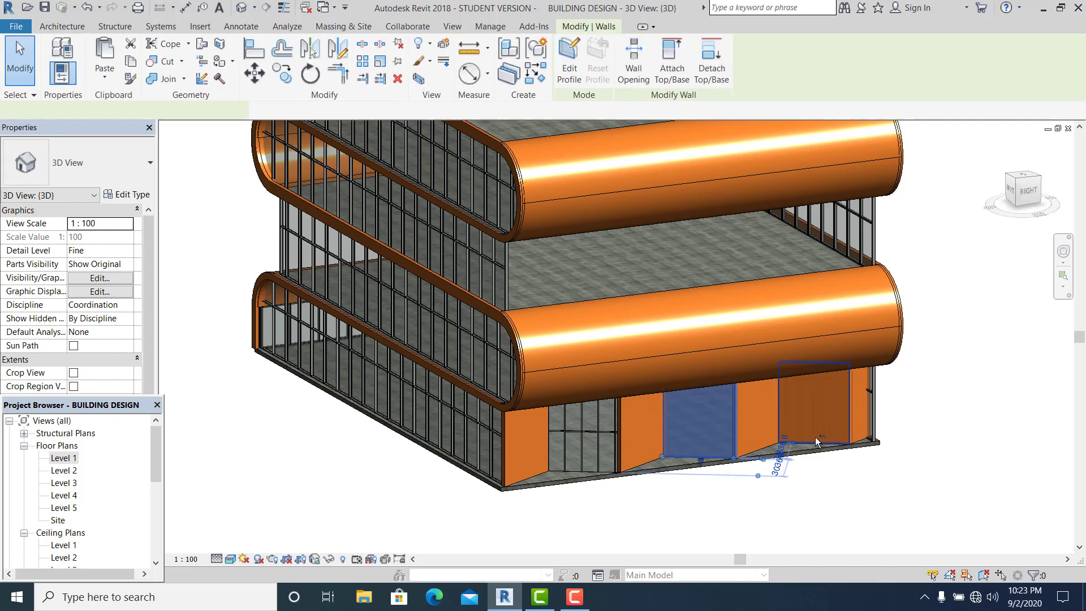
pyautogui.keyDown('ctrl'); pyautogui.click(814, 407); pyautogui.keyUp('ctrl')
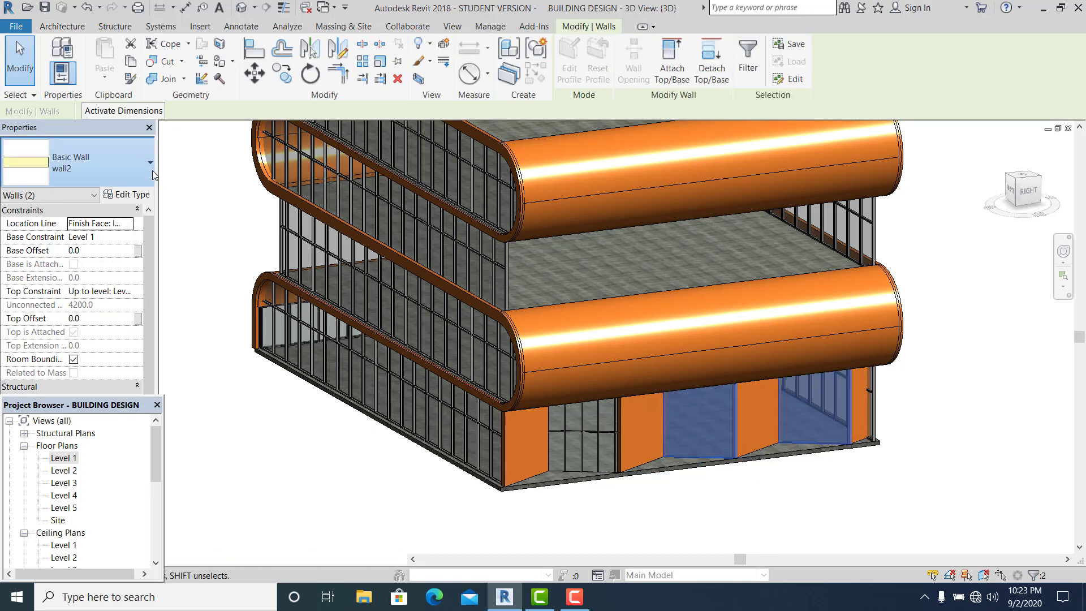
pyautogui.click(150, 162)
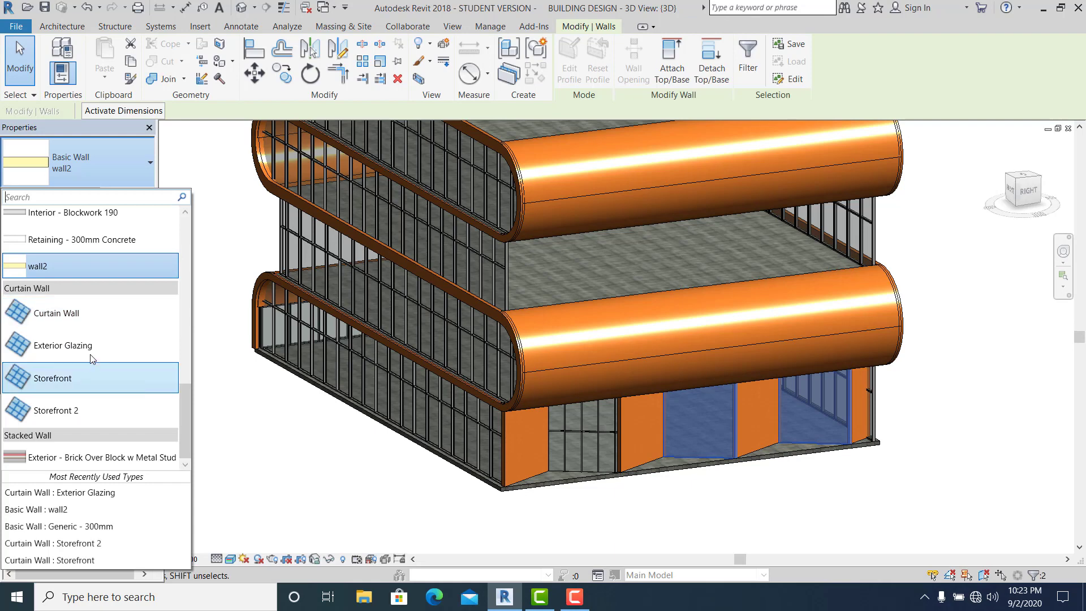
pyautogui.click(91, 355)
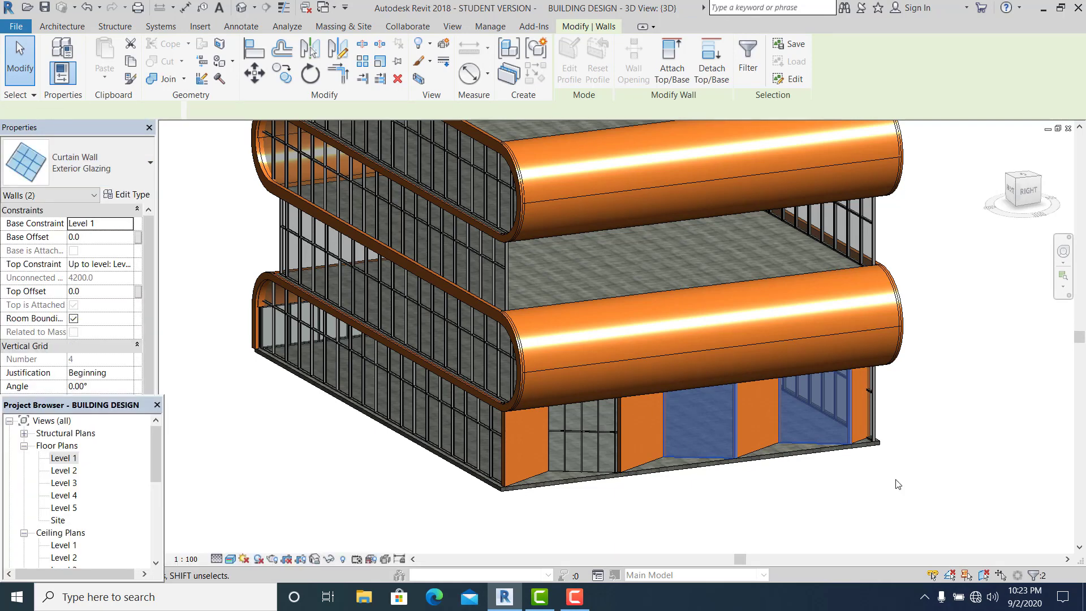
pyautogui.click(793, 496)
# - Edit the profile of the Storefront 2 curtain wall beside the short end wall, picking a vertical boundary line along that wall's edge
pyautogui.keyDown('shift'); pyautogui.moveTo(739, 487); pyautogui.dragTo(679, 498, button='middle'); pyautogui.keyUp('shift')
pyautogui.scroll(1, 805, 517)
pyautogui.scroll(2, 851, 526)
pyautogui.moveTo(844, 526); pyautogui.dragTo(745, 439, button='middle')
pyautogui.click(721, 397)
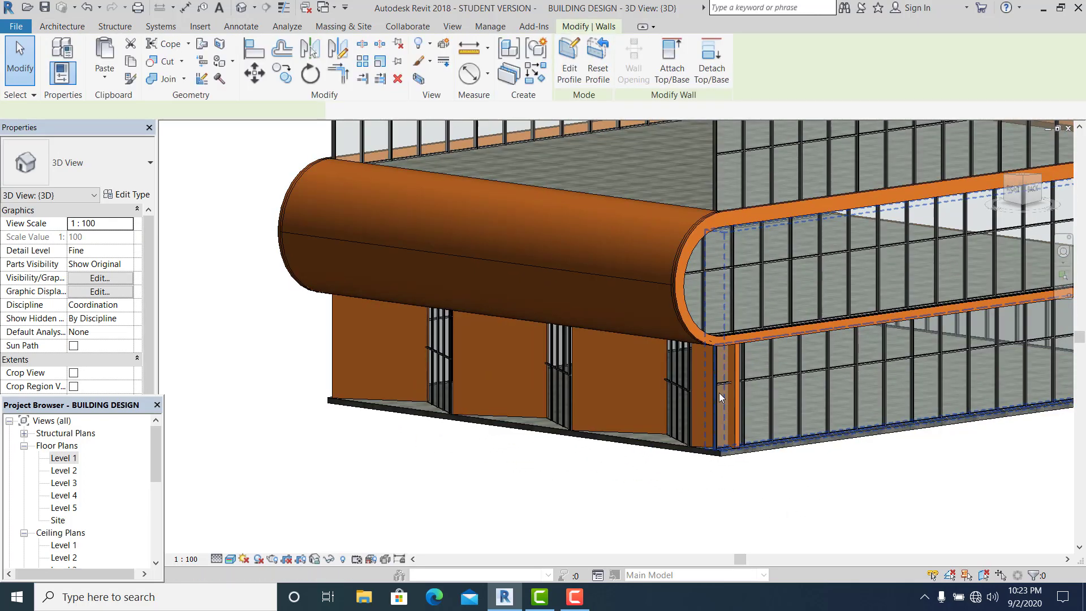
pyautogui.doubleClick(720, 397)
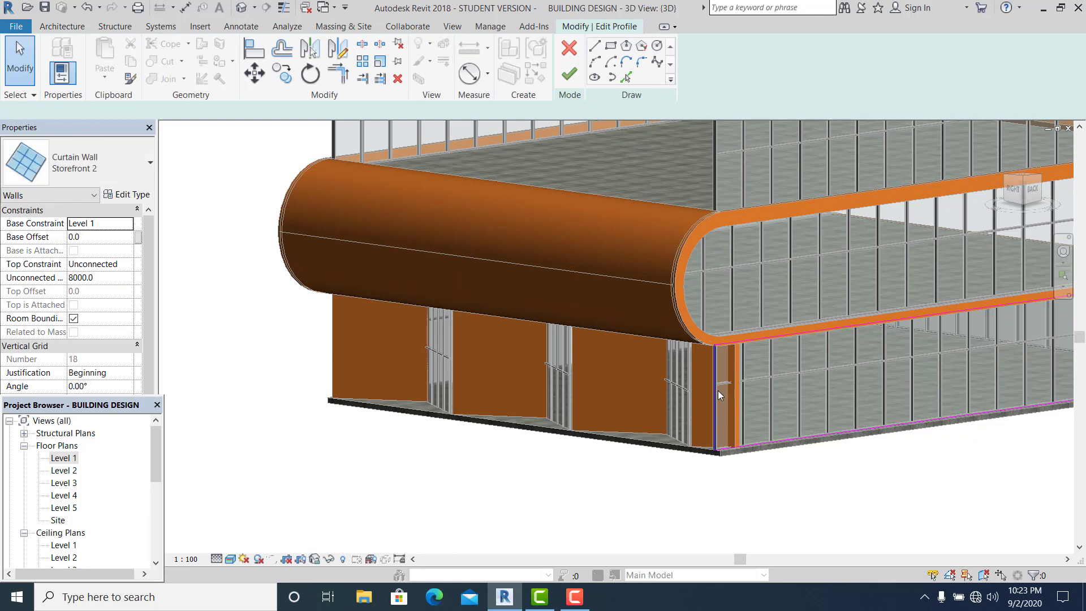
pyautogui.click(718, 390)
pyautogui.click(793, 481)
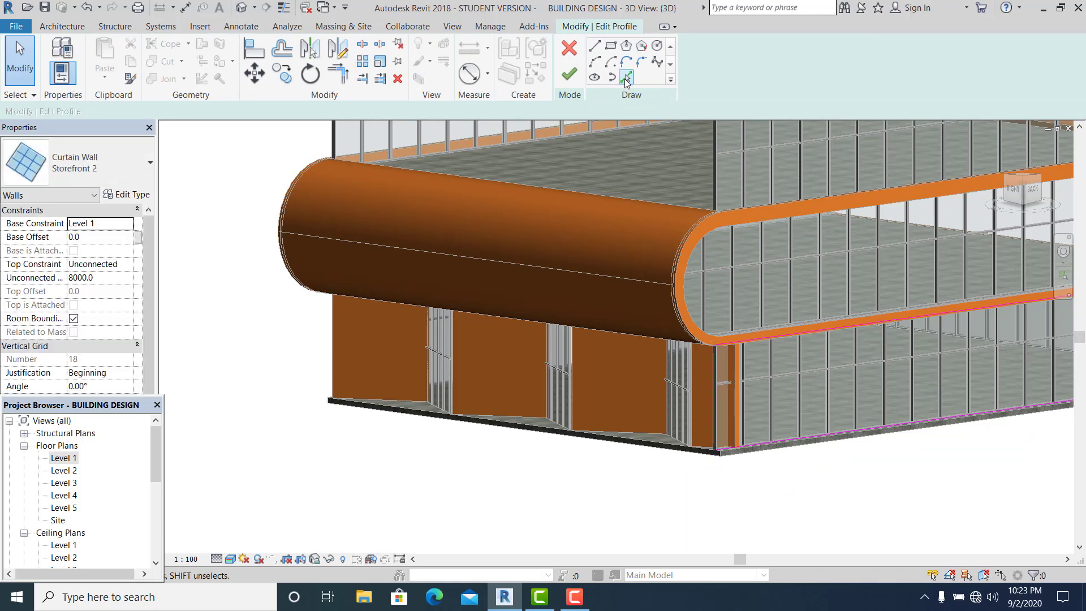
pyautogui.press('p')
pyautogui.press('l')
pyautogui.scroll(3, 738, 371)
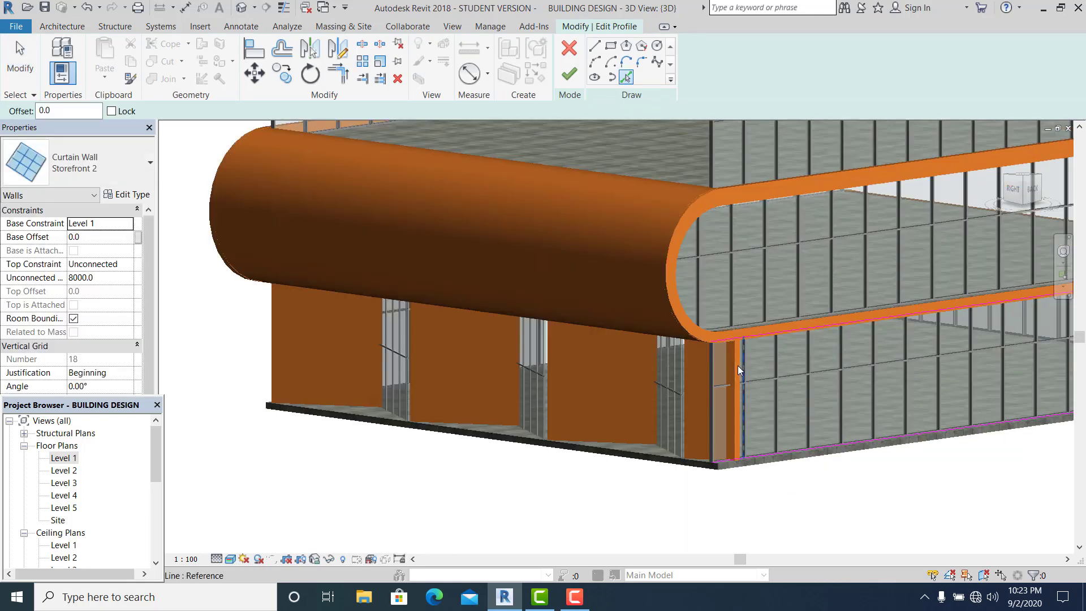
pyautogui.scroll(4, 735, 340)
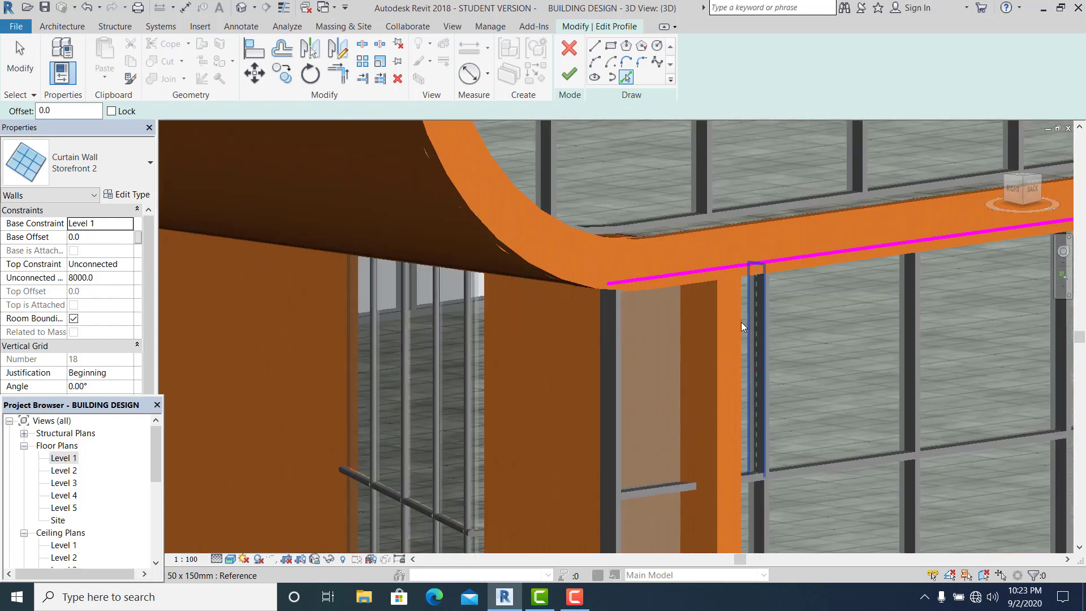
# - Trim the profile's upper and lower lines to the new vertical line, dropping the part beyond the short end wall
pyautogui.click(16, 56)
pyautogui.click(751, 256)
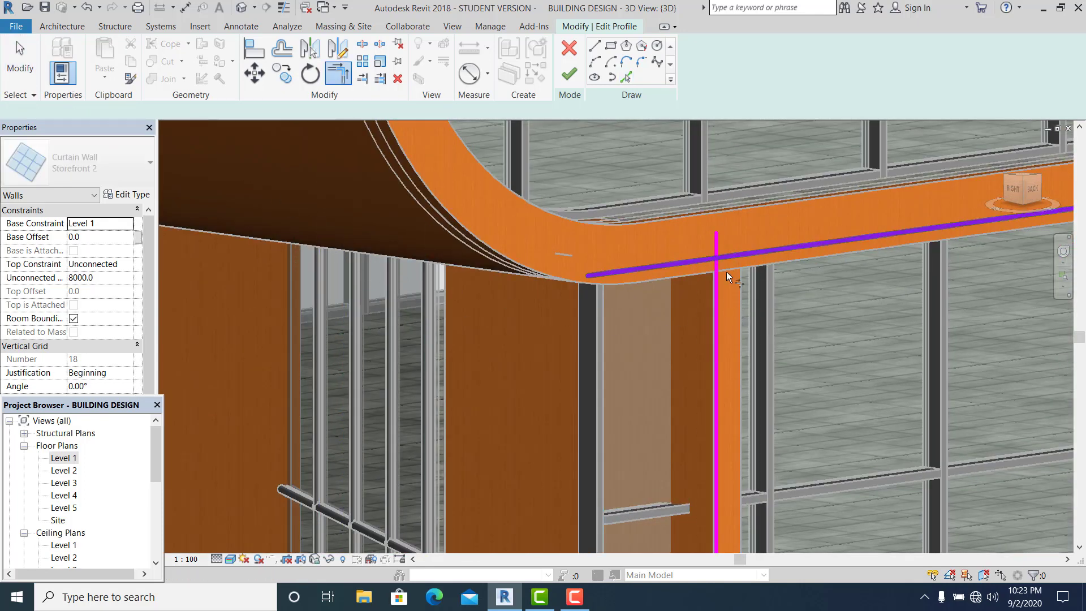
pyautogui.click(717, 280)
pyautogui.moveTo(666, 304); pyautogui.dragTo(574, 139, button='middle')
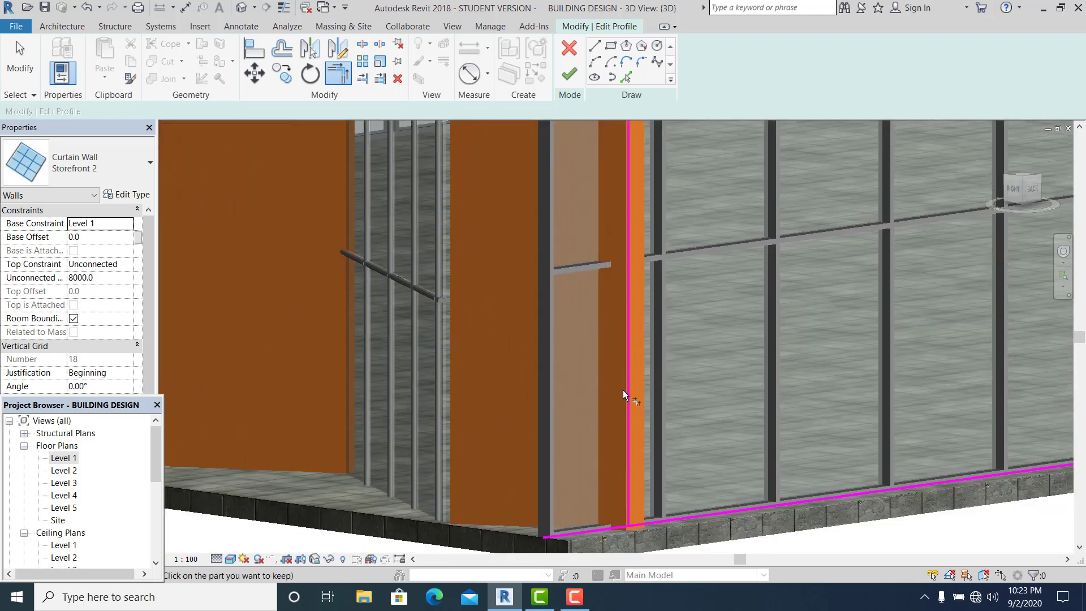
pyautogui.scroll(-2, 596, 345)
pyautogui.click(637, 446)
pyautogui.click(637, 451)
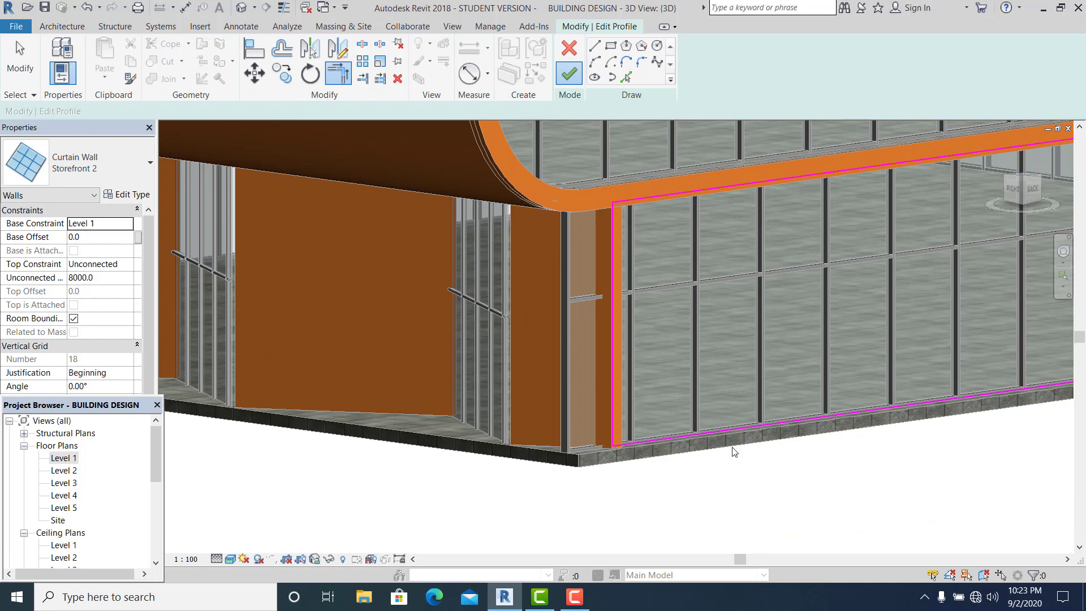
# - Finish the curtain wall profile, deleting the mullions that lost their grid, and deselect the wall
pyautogui.click(714, 435)
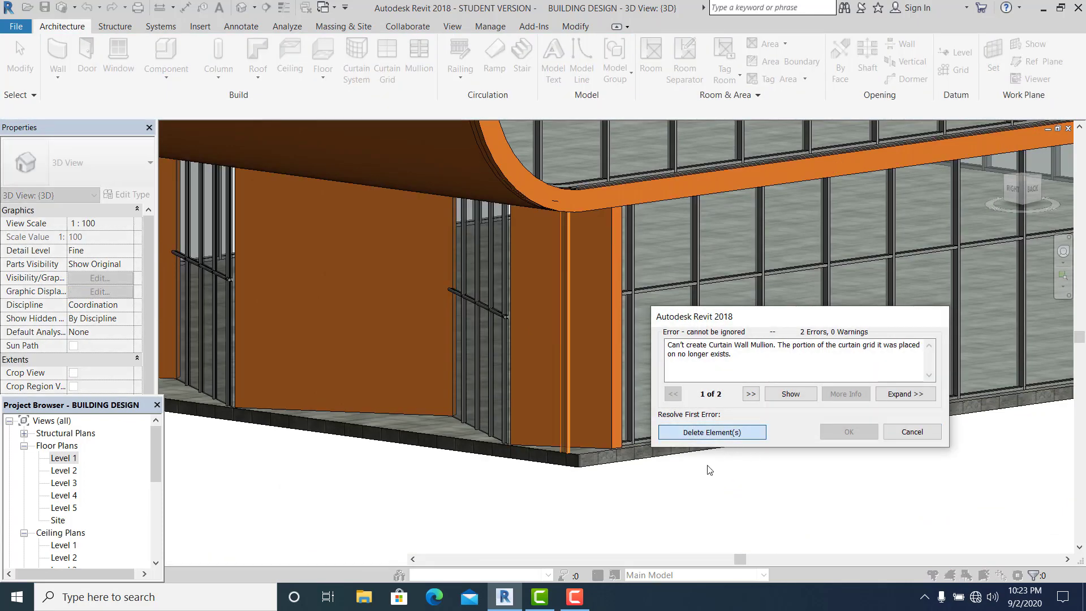
pyautogui.keyDown('shift'); pyautogui.moveTo(637, 495); pyautogui.dragTo(640, 516, button='middle'); pyautogui.keyUp('shift')
pyautogui.keyDown('shift'); pyautogui.moveTo(577, 501); pyautogui.dragTo(495, 515, button='middle'); pyautogui.keyUp('shift')
pyautogui.press('Escape')
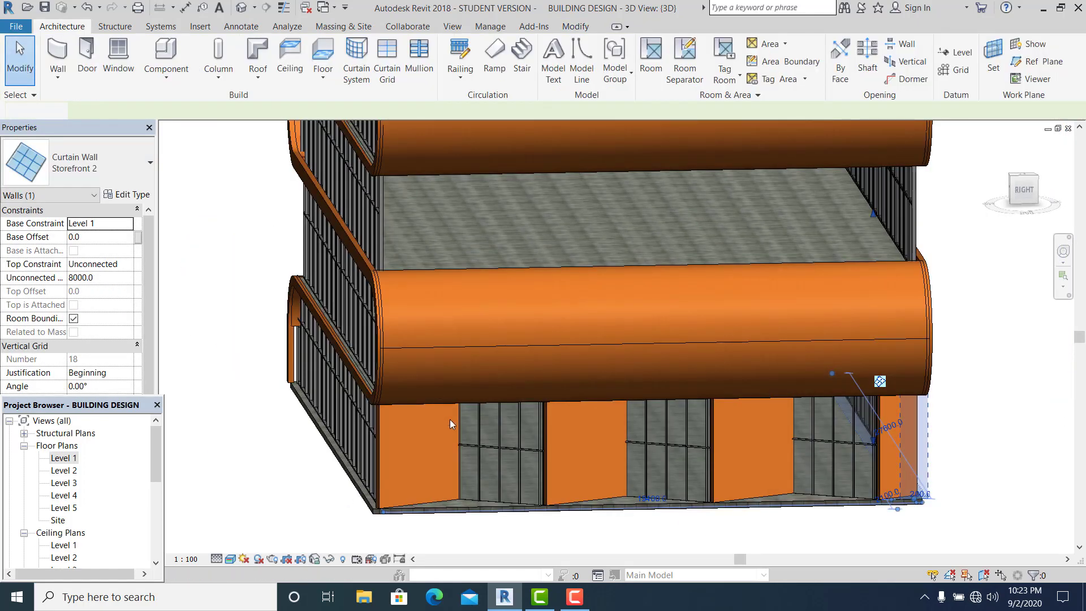
# - Copy the seven alternating solid and glazed zigzag walls of the Level 1 facade and paste them aligned to Level 3
pyautogui.moveTo(453, 436); pyautogui.dragTo(782, 472, button='middle')
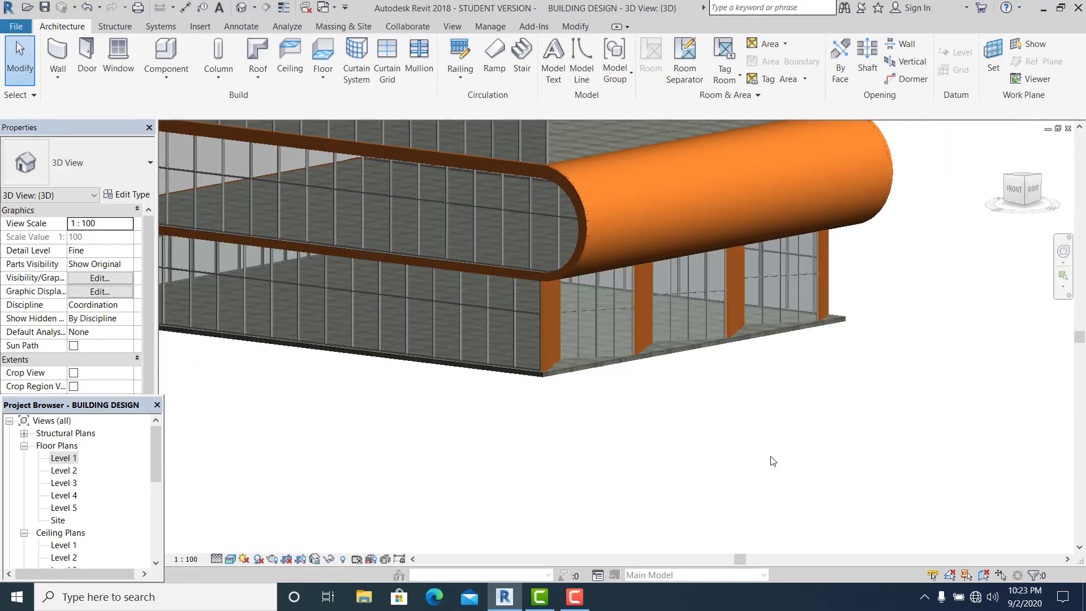
pyautogui.keyDown('shift'); pyautogui.moveTo(771, 458); pyautogui.dragTo(695, 458, button='middle'); pyautogui.keyUp('shift')
pyautogui.scroll(-3, 630, 212)
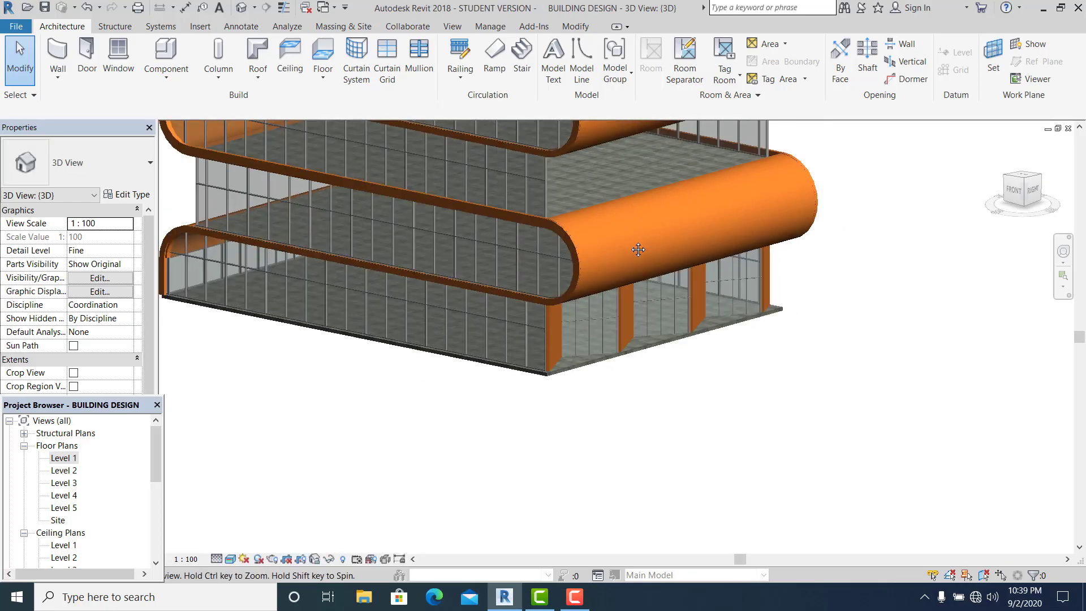
pyautogui.scroll(5, 621, 425)
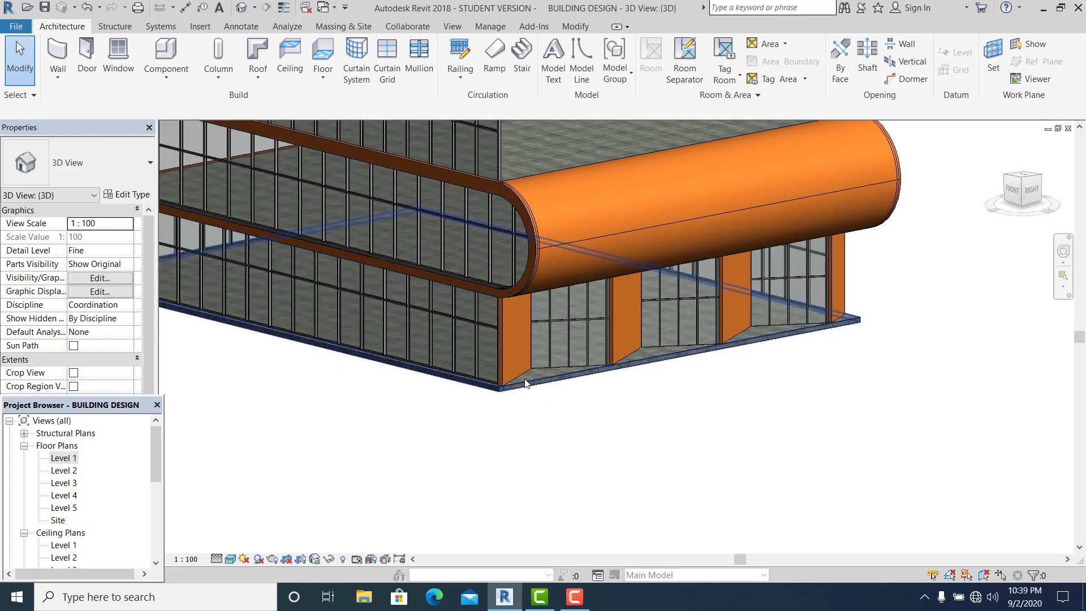
pyautogui.click(521, 377)
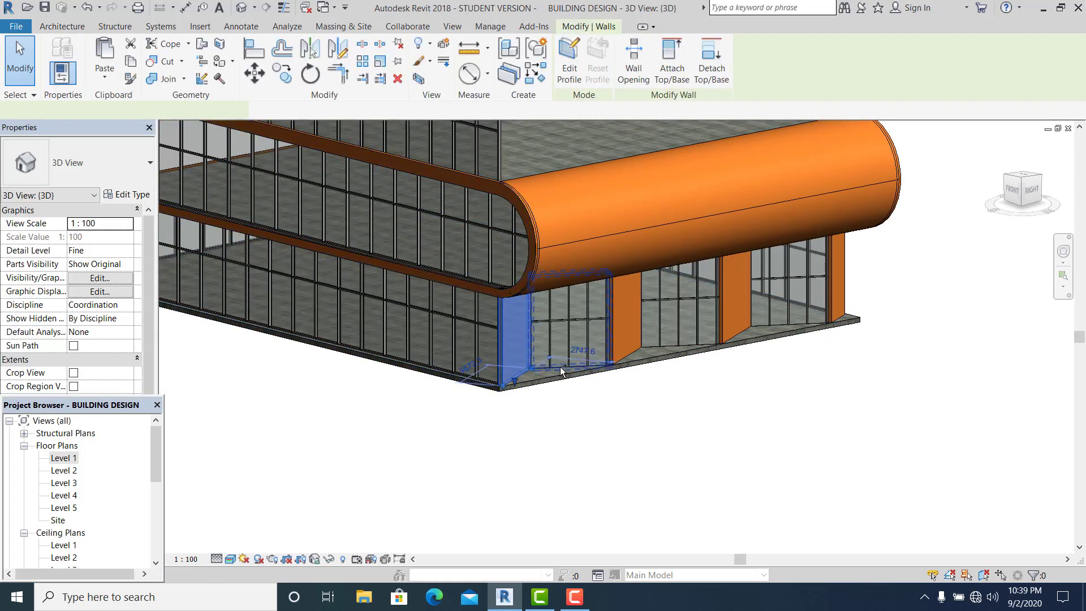
pyautogui.keyDown('ctrl'); pyautogui.click(633, 359); pyautogui.keyUp('ctrl')
pyautogui.keyDown('ctrl'); pyautogui.click(636, 352); pyautogui.keyUp('ctrl')
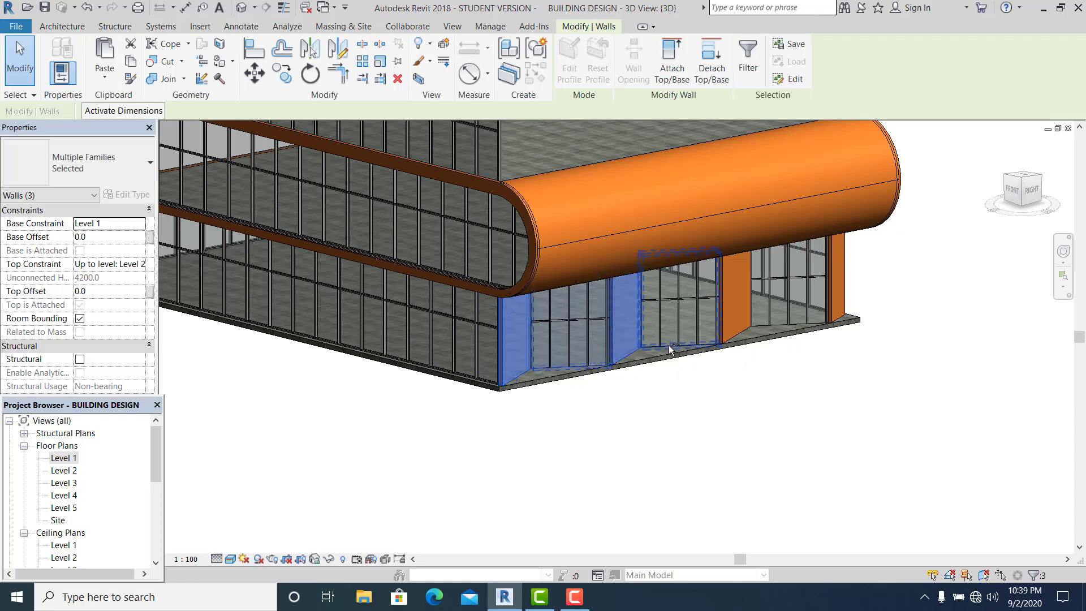
pyautogui.keyDown('ctrl'); pyautogui.click(737, 334); pyautogui.keyUp('ctrl')
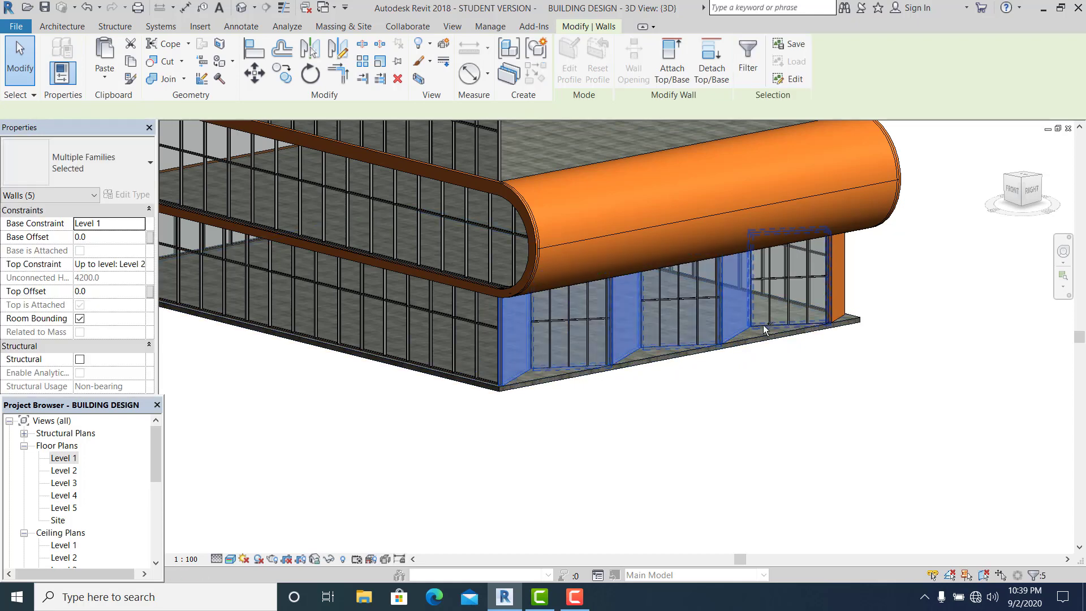
pyautogui.keyDown('ctrl'); pyautogui.click(843, 320); pyautogui.keyUp('ctrl')
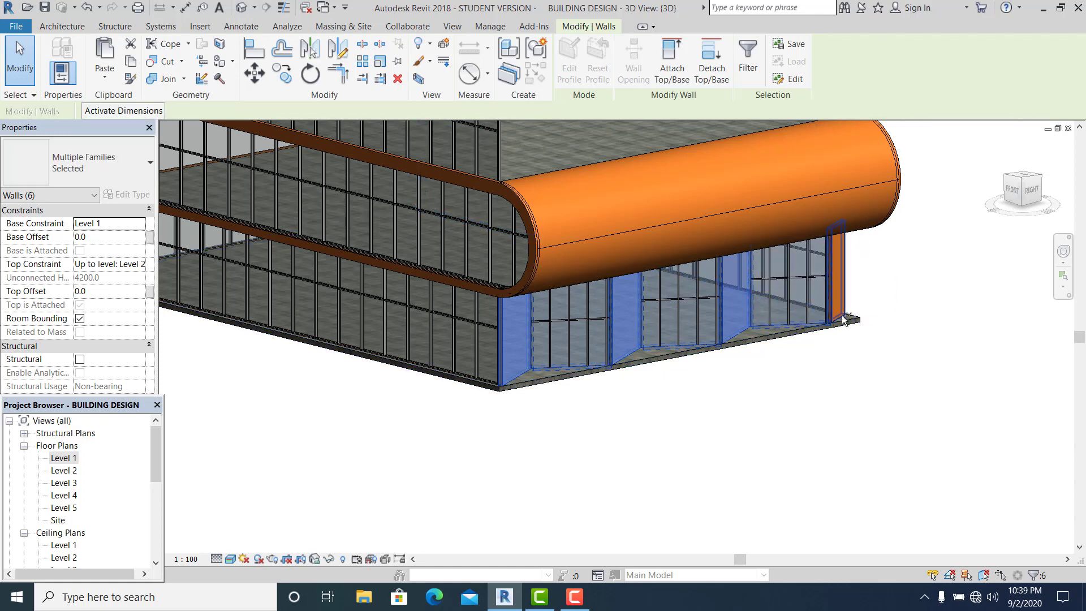
pyautogui.keyDown('ctrl'); pyautogui.click(842, 320); pyautogui.keyUp('ctrl')
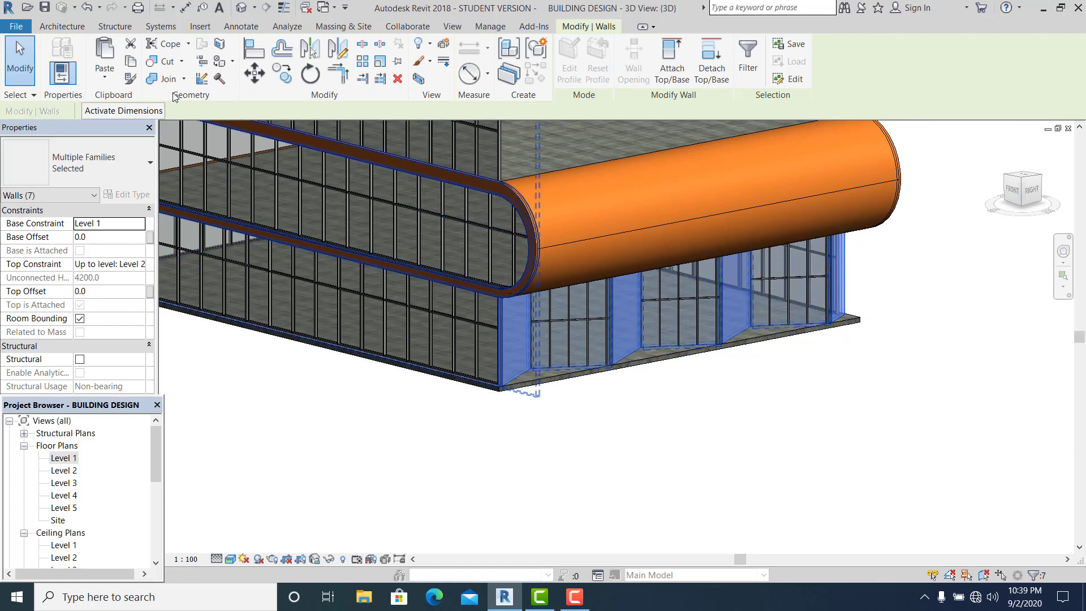
pyautogui.click(105, 76)
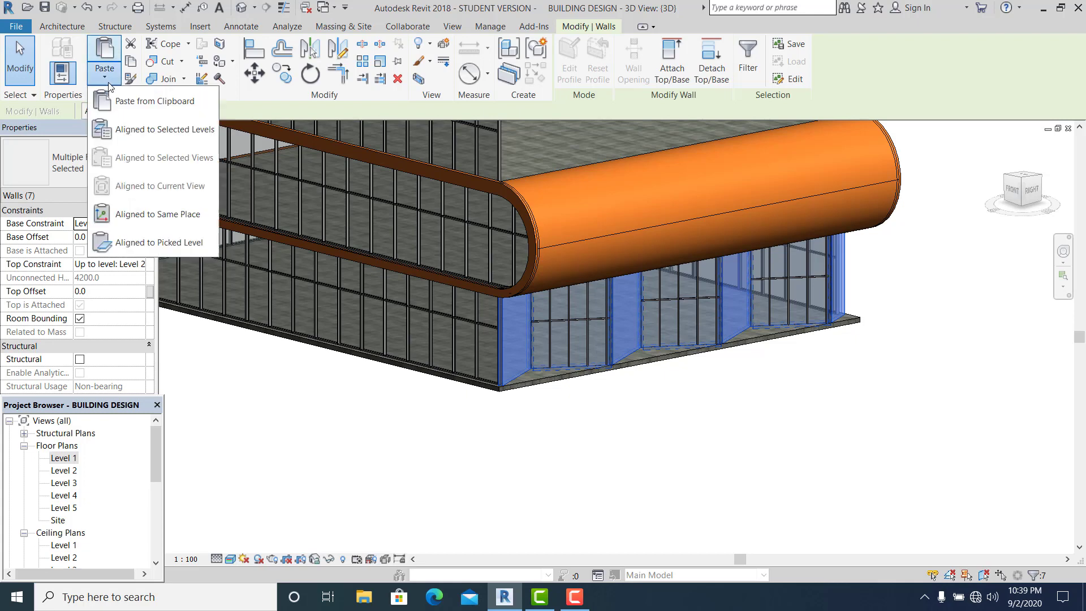
pyautogui.click(128, 130)
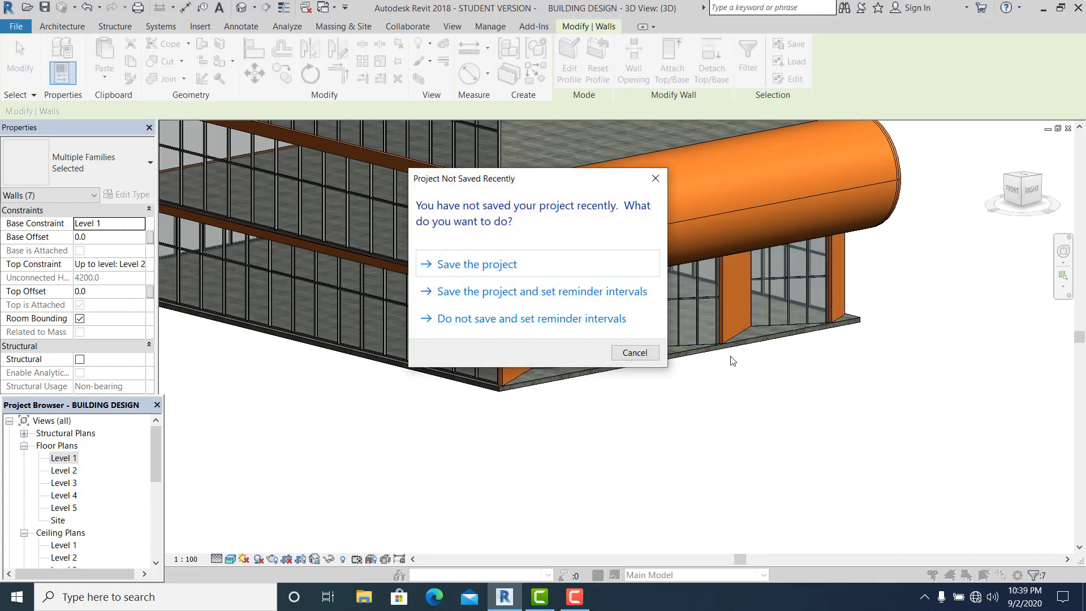
pyautogui.click(625, 353)
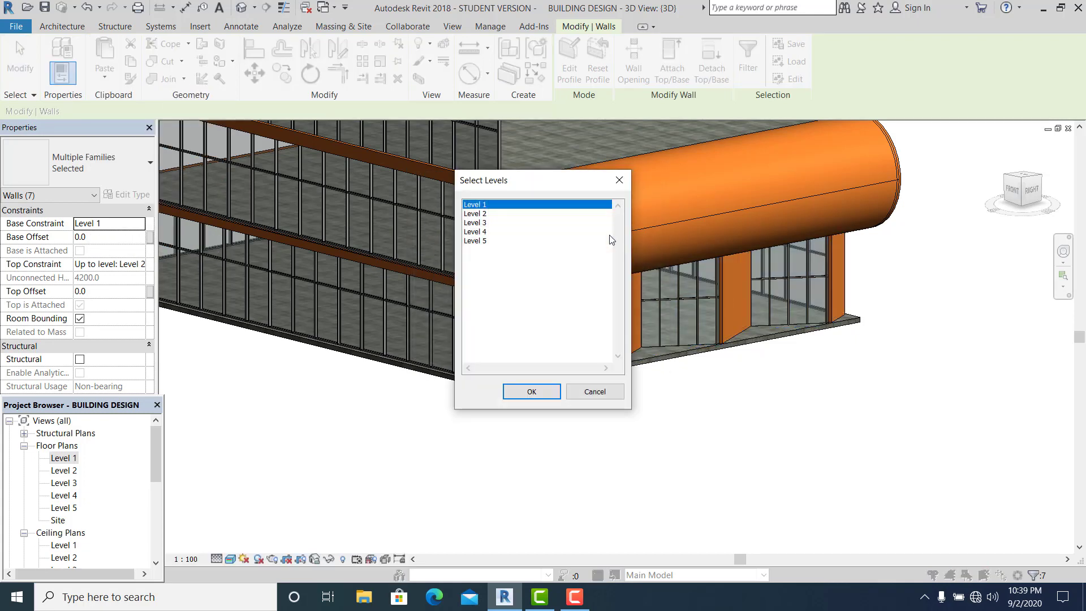
pyautogui.click(485, 223)
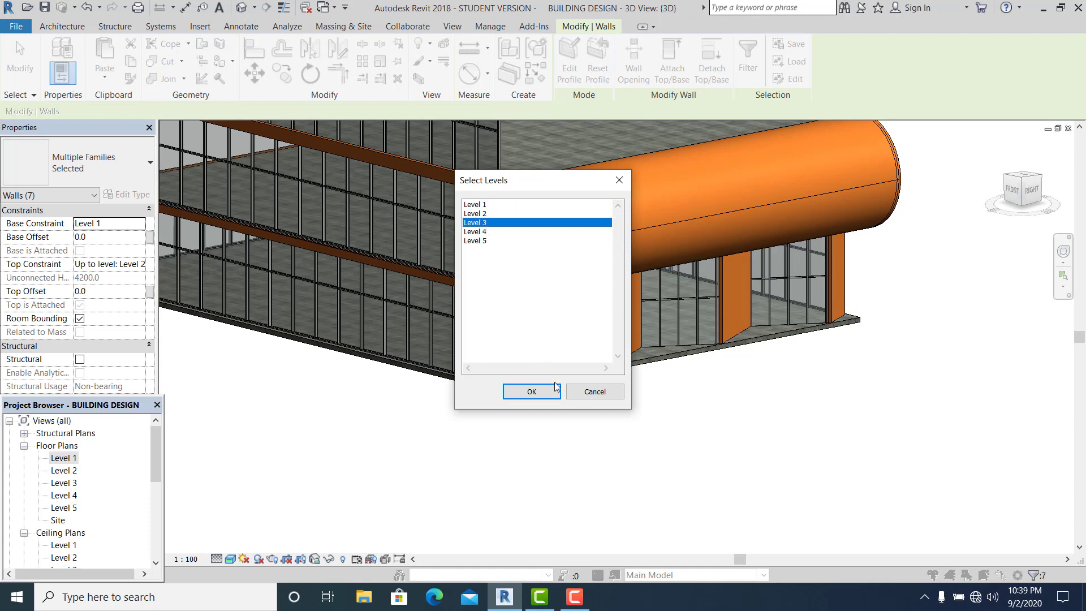
pyautogui.click(532, 392)
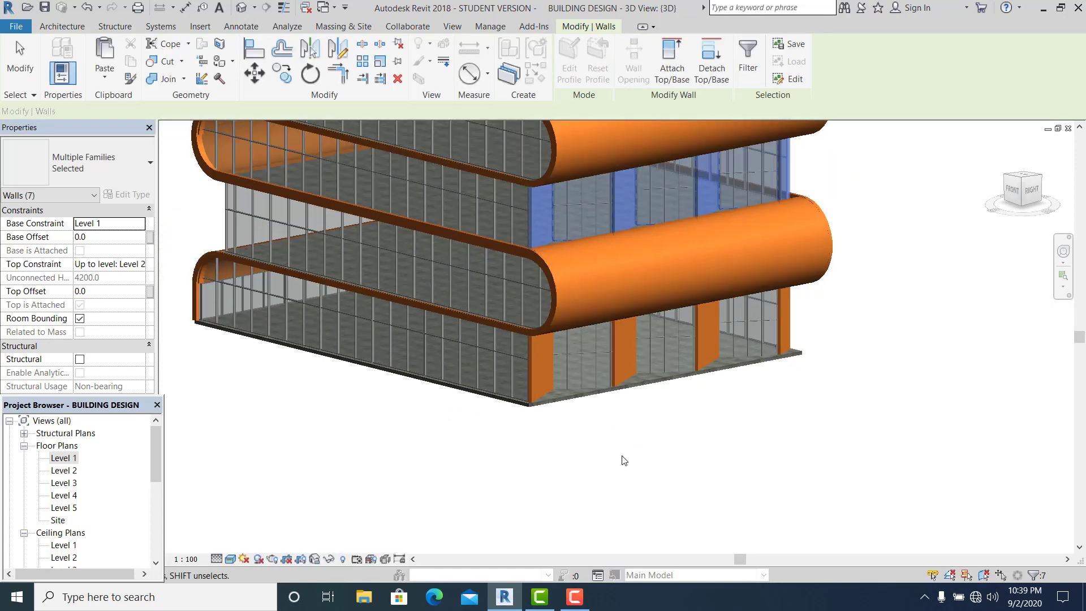
# - In the Level 1 floor plan, mirror the pasted Level 3 zigzag walls about the building's central vertical axis, keeping a copy
pyautogui.scroll(-1, 622, 460)
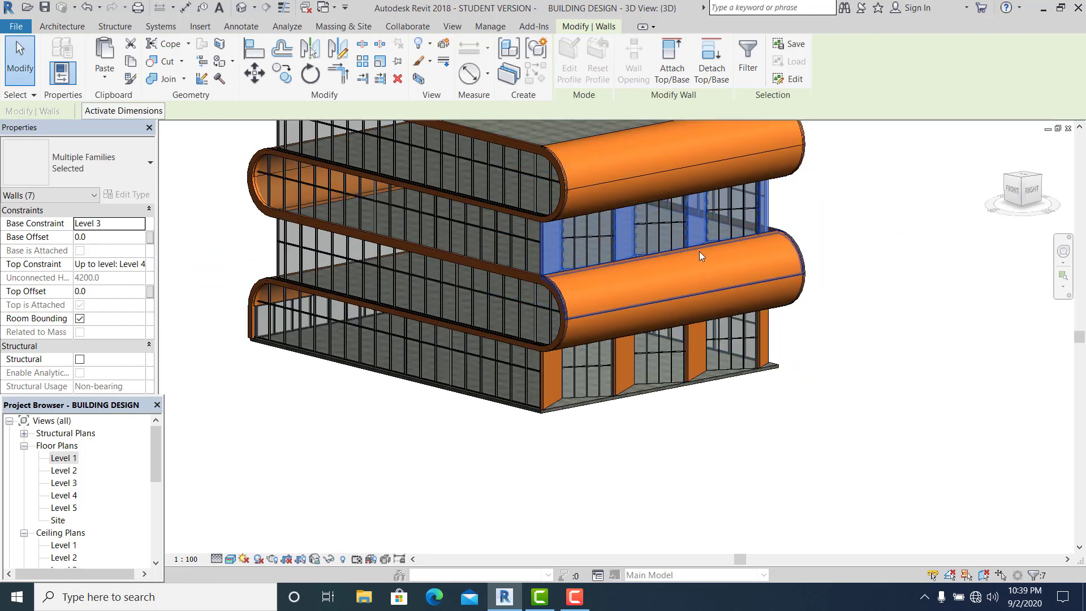
pyautogui.doubleClick(63, 459)
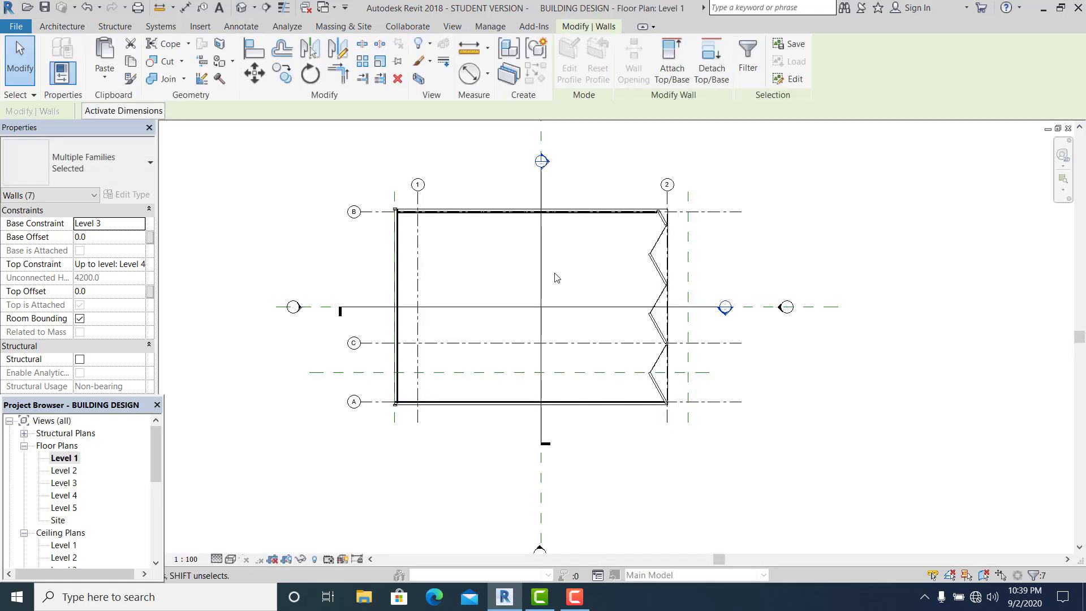
pyautogui.press('m')
pyautogui.press('m')
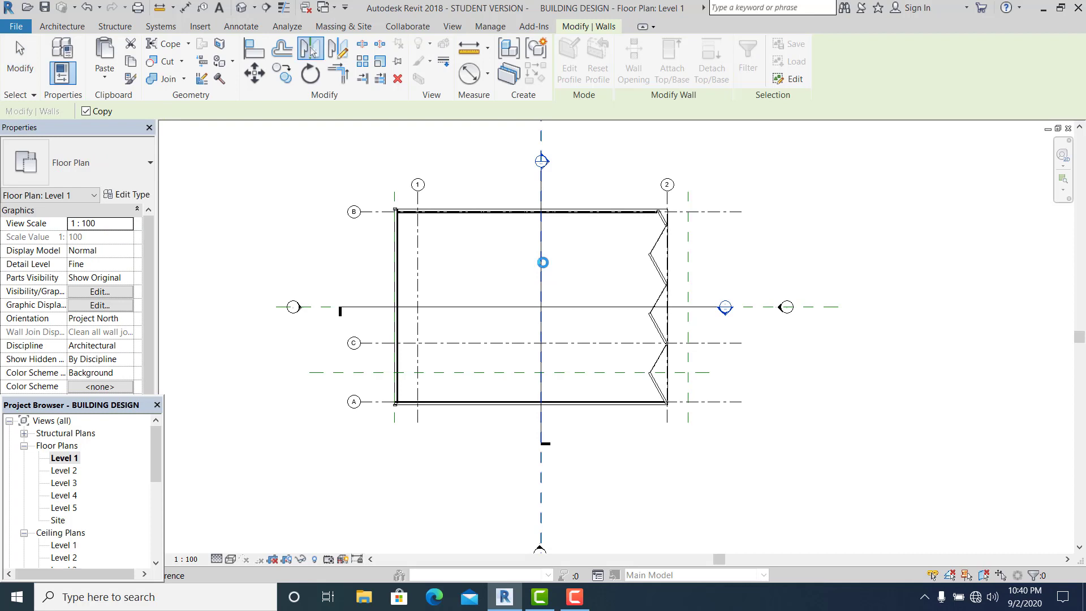
pyautogui.click(541, 262)
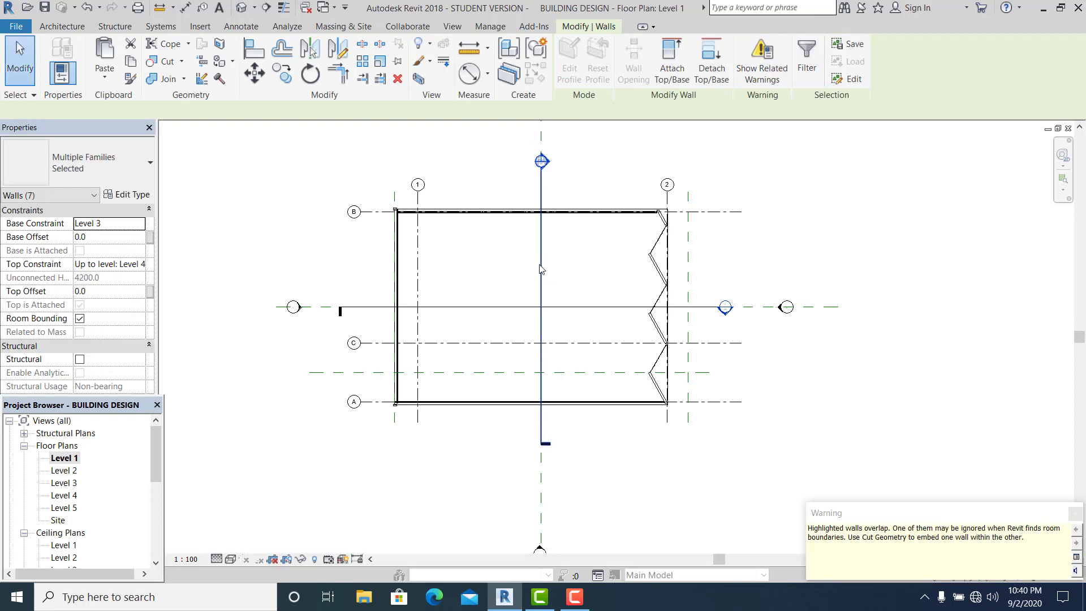
# - In the 3D view, temporarily hide the two curved wall2 walls covering Level 3 on the grid 1 side
pyautogui.click(240, 8)
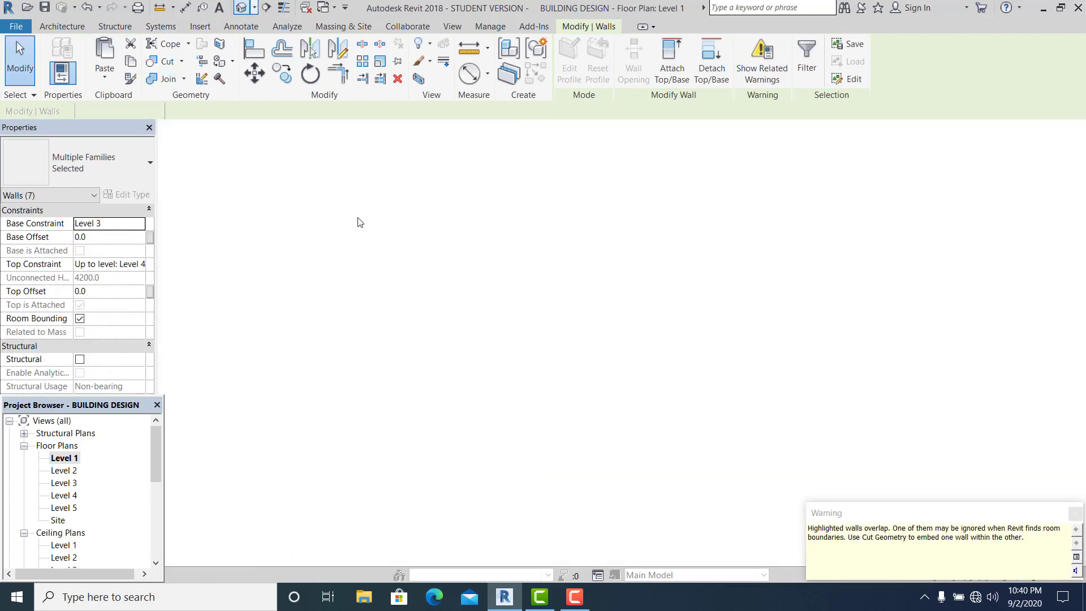
pyautogui.keyDown('shift'); pyautogui.moveTo(421, 417); pyautogui.dragTo(487, 413, button='middle'); pyautogui.keyUp('shift')
pyautogui.scroll(2, 529, 307)
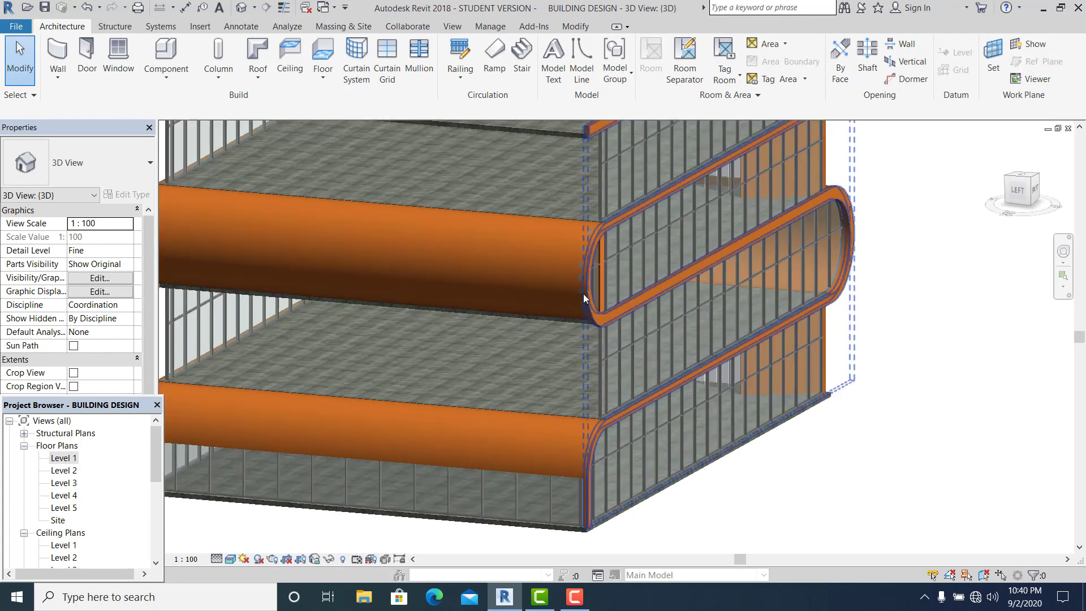
pyautogui.click(521, 219)
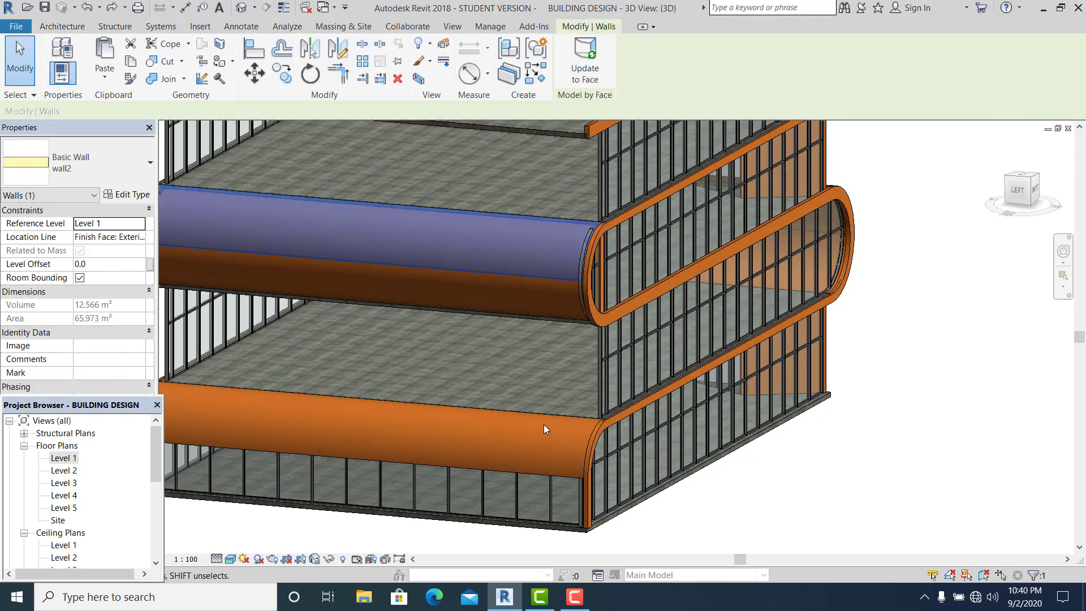
pyautogui.keyDown('ctrl'); pyautogui.click(540, 315); pyautogui.keyUp('ctrl')
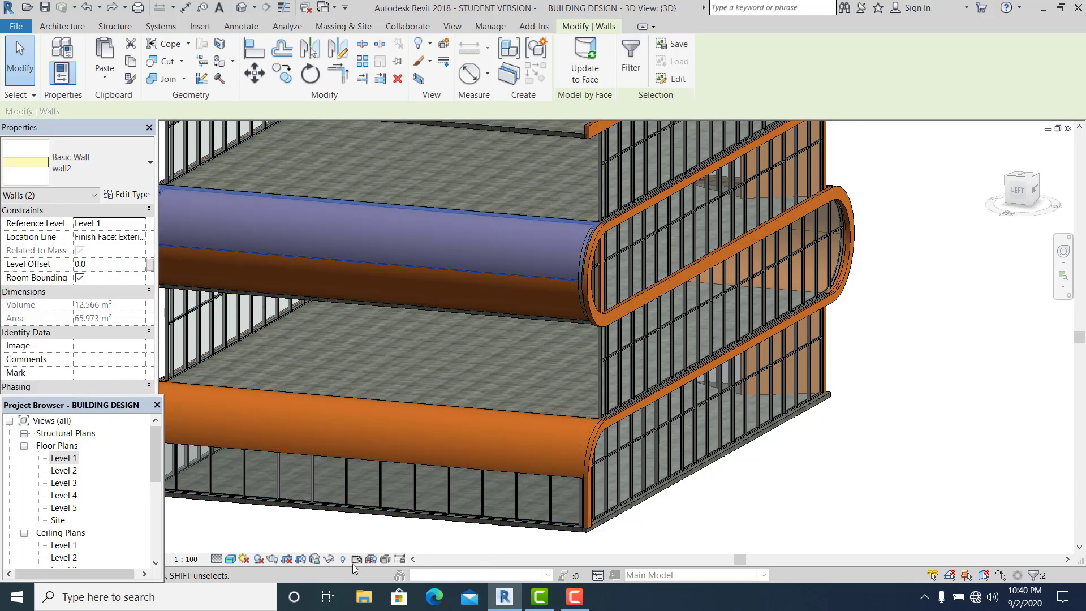
pyautogui.click(329, 559)
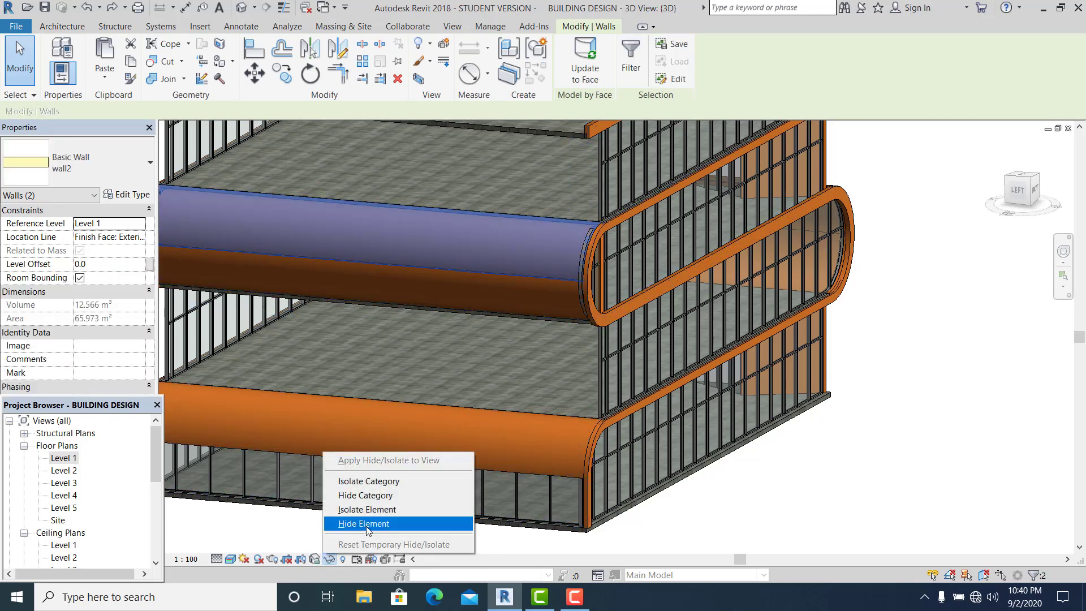
pyautogui.click(366, 524)
pyautogui.press('Escape')
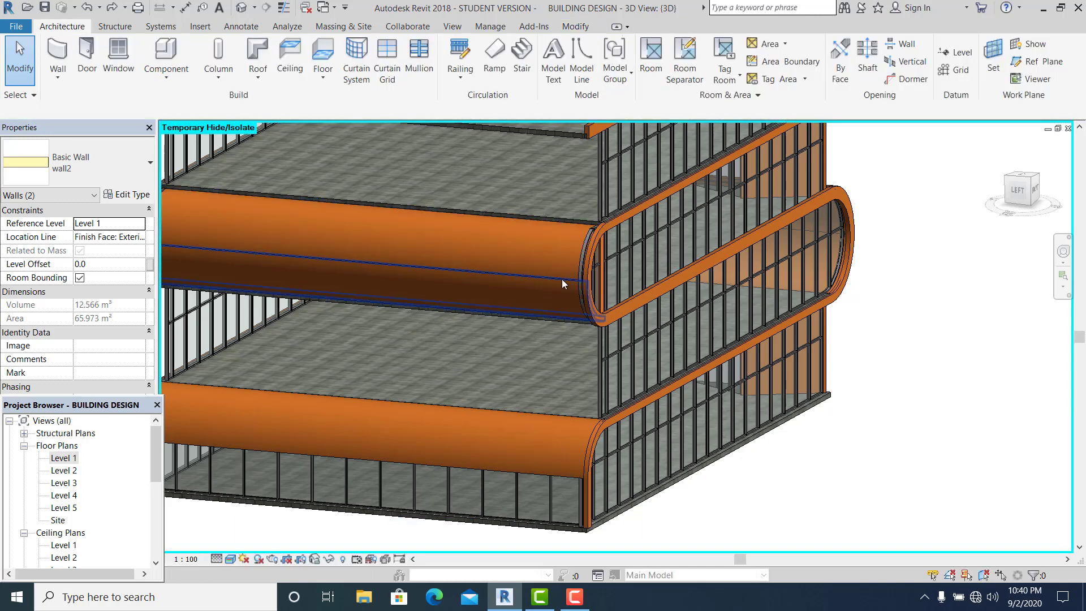
# - Temporarily hide the remaining curved walls and the adjoining end wall that still cover the mirrored zigzag on Level 3
pyautogui.click(578, 250)
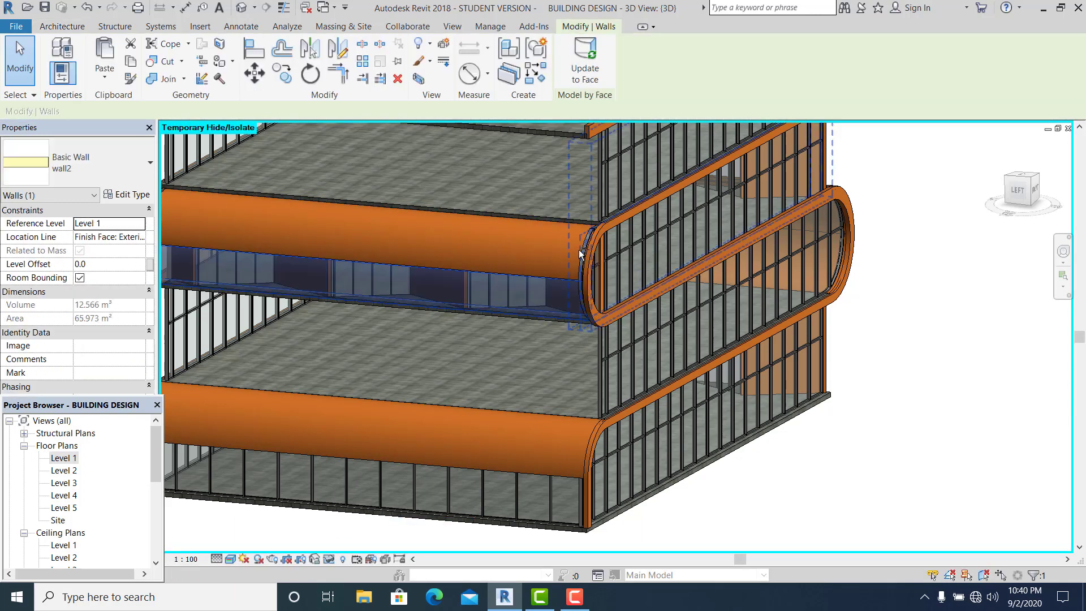
pyautogui.keyDown('ctrl'); pyautogui.click(579, 250); pyautogui.keyUp('ctrl')
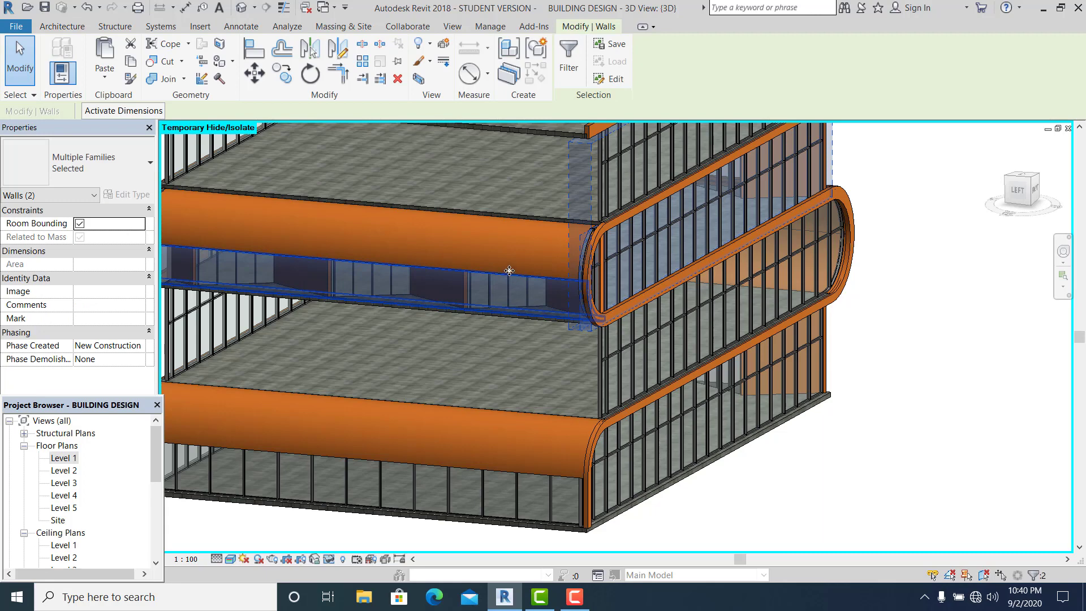
pyautogui.keyDown('ctrl'); pyautogui.click(521, 250); pyautogui.keyUp('ctrl')
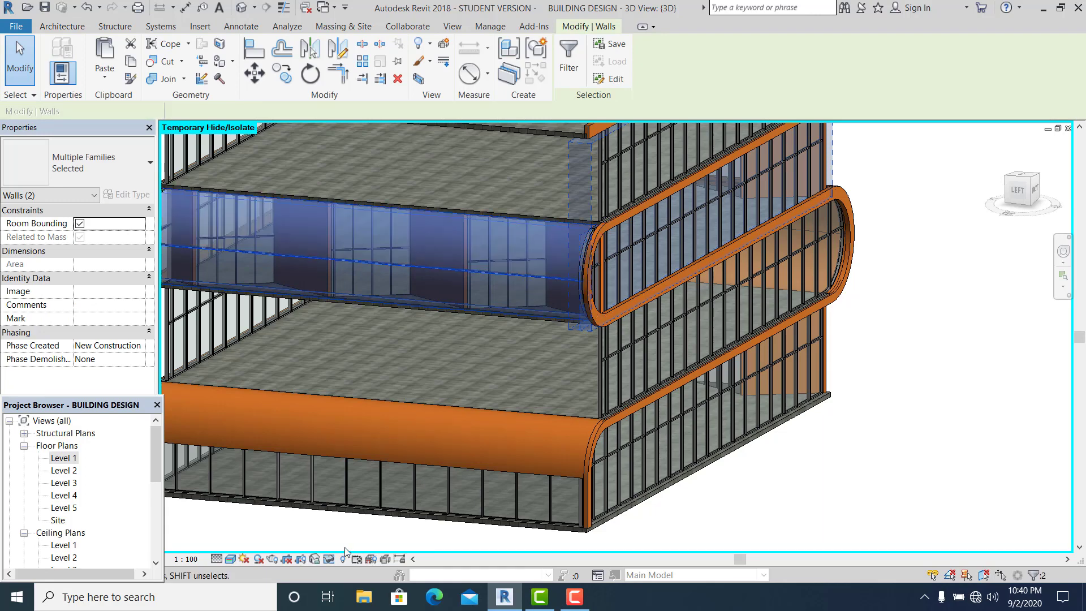
pyautogui.click(320, 561)
pyautogui.click(355, 524)
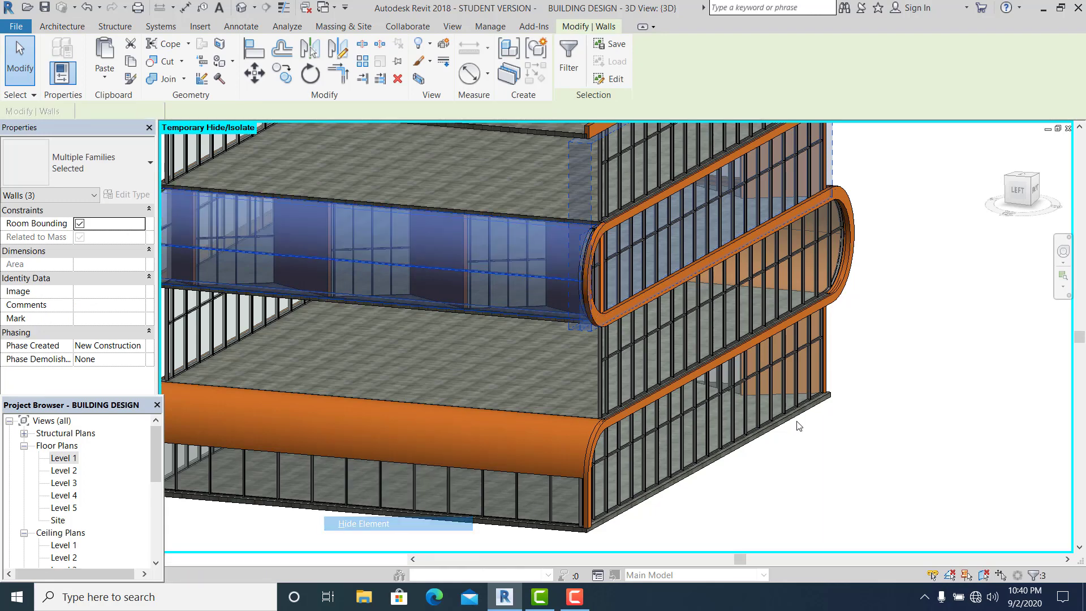
# - Copy the seven mirrored zigzag walls on Level 3 and paste them aligned to Level 4
pyautogui.keyDown('shift'); pyautogui.moveTo(756, 430); pyautogui.dragTo(805, 470, button='middle'); pyautogui.keyUp('shift')
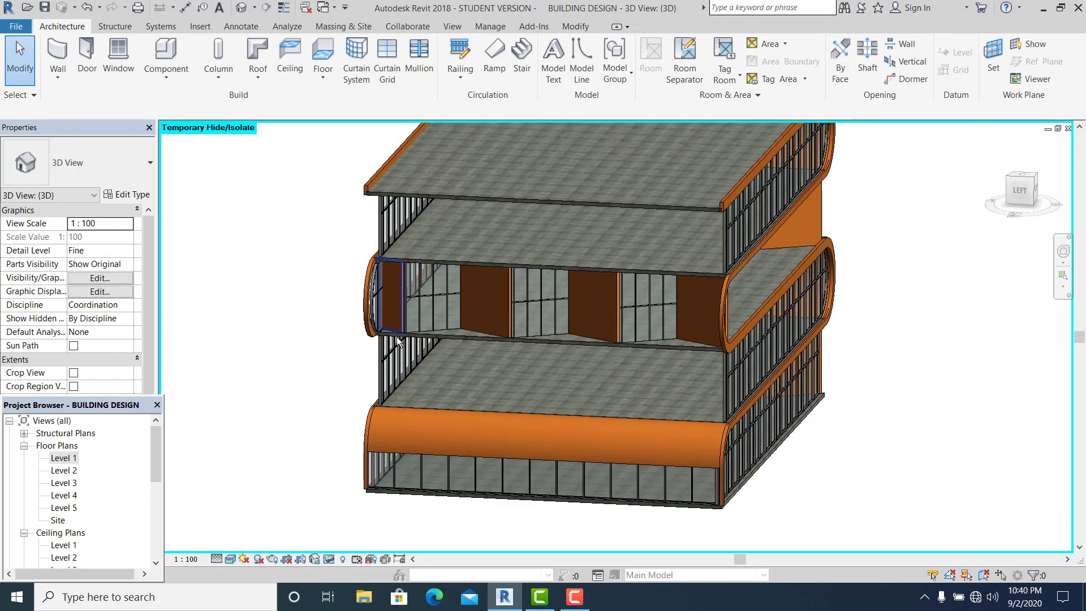
pyautogui.keyDown('shift'); pyautogui.moveTo(398, 340); pyautogui.dragTo(841, 262, button='middle'); pyautogui.keyUp('shift')
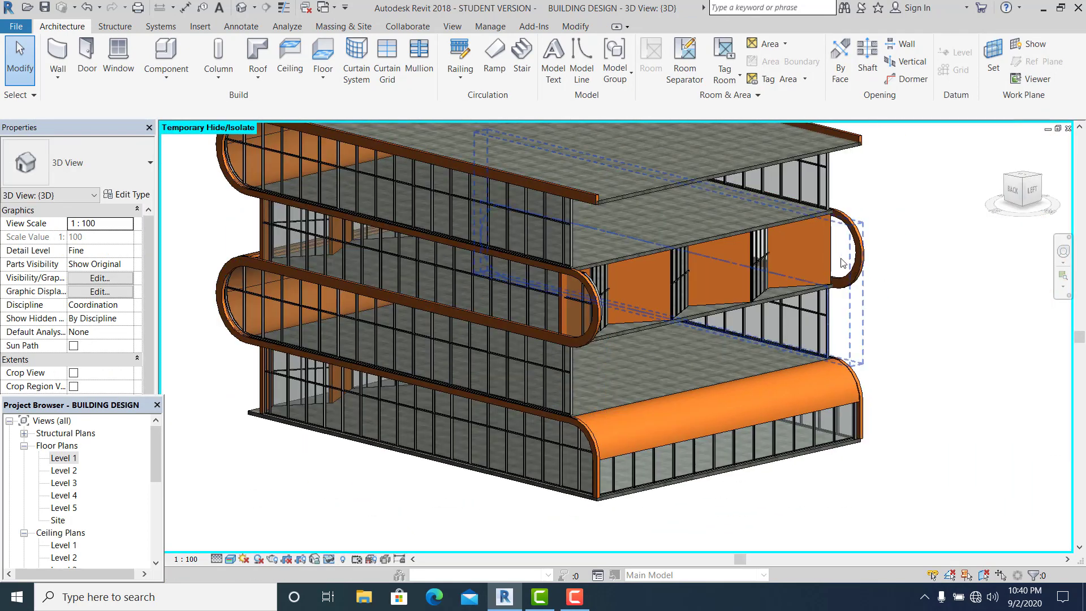
pyautogui.click(796, 260)
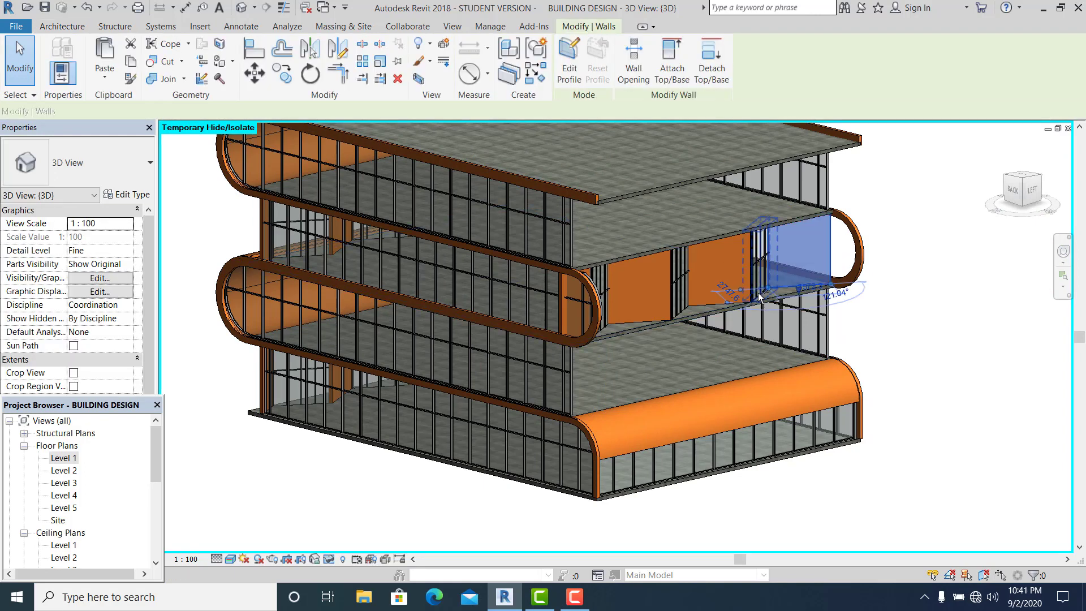
pyautogui.keyDown('ctrl'); pyautogui.click(759, 294); pyautogui.keyUp('ctrl')
pyautogui.keyDown('ctrl'); pyautogui.click(700, 303); pyautogui.keyUp('ctrl')
pyautogui.keyDown('ctrl'); pyautogui.click(677, 311); pyautogui.keyUp('ctrl')
pyautogui.keyDown('ctrl'); pyautogui.click(645, 318); pyautogui.keyUp('ctrl')
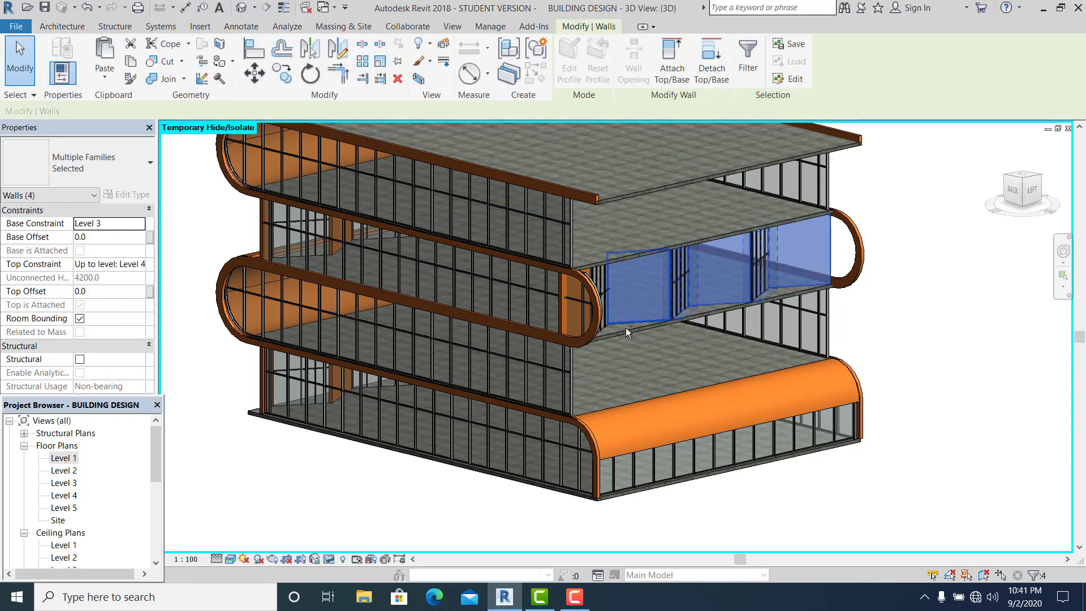
pyautogui.keyDown('shift'); pyautogui.moveTo(626, 328); pyautogui.dragTo(559, 305, button='middle'); pyautogui.keyUp('shift')
pyautogui.keyDown('ctrl'); pyautogui.click(560, 303); pyautogui.keyUp('ctrl')
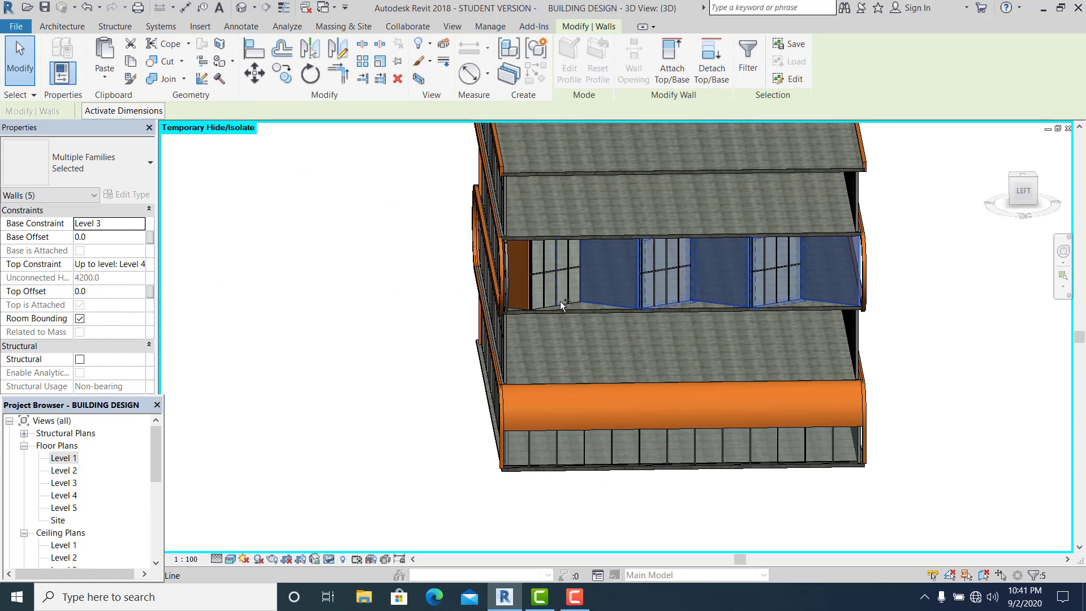
pyautogui.keyDown('ctrl'); pyautogui.click(561, 301); pyautogui.keyUp('ctrl')
pyautogui.keyDown('ctrl'); pyautogui.click(519, 307); pyautogui.keyUp('ctrl')
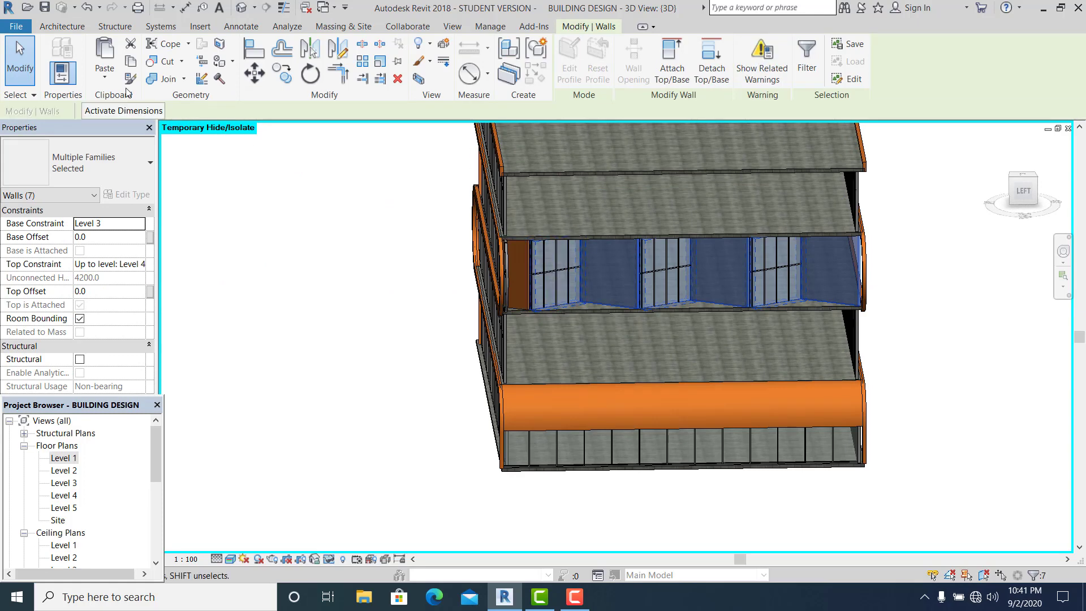
pyautogui.click(109, 82)
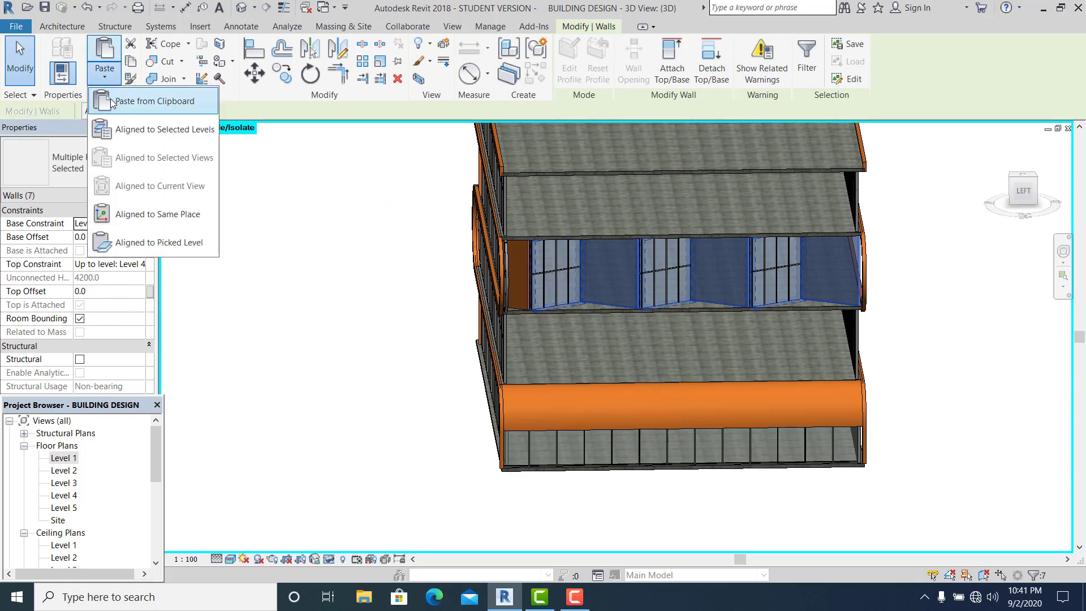
pyautogui.click(131, 127)
pyautogui.click(473, 232)
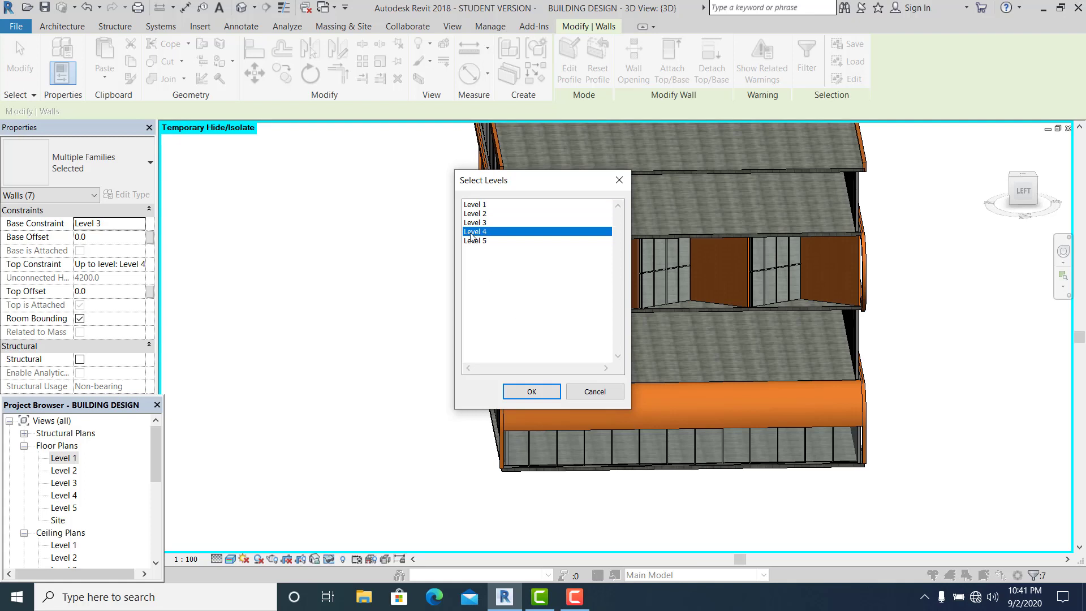
pyautogui.click(606, 394)
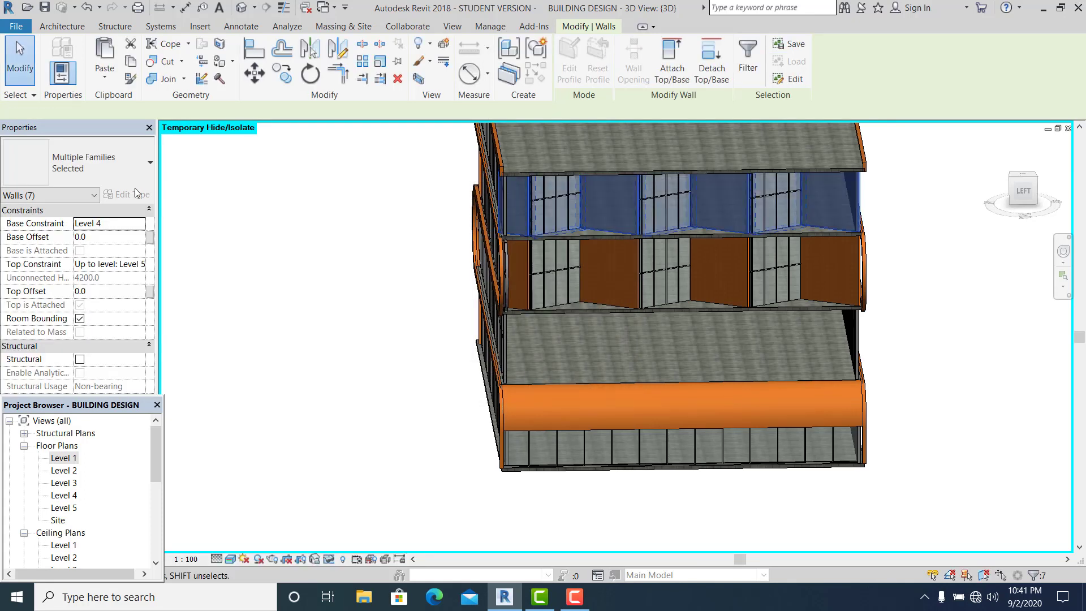
# - Paste the copied zigzag walls again, aligned to Level 2, and clear the selection
pyautogui.click(112, 87)
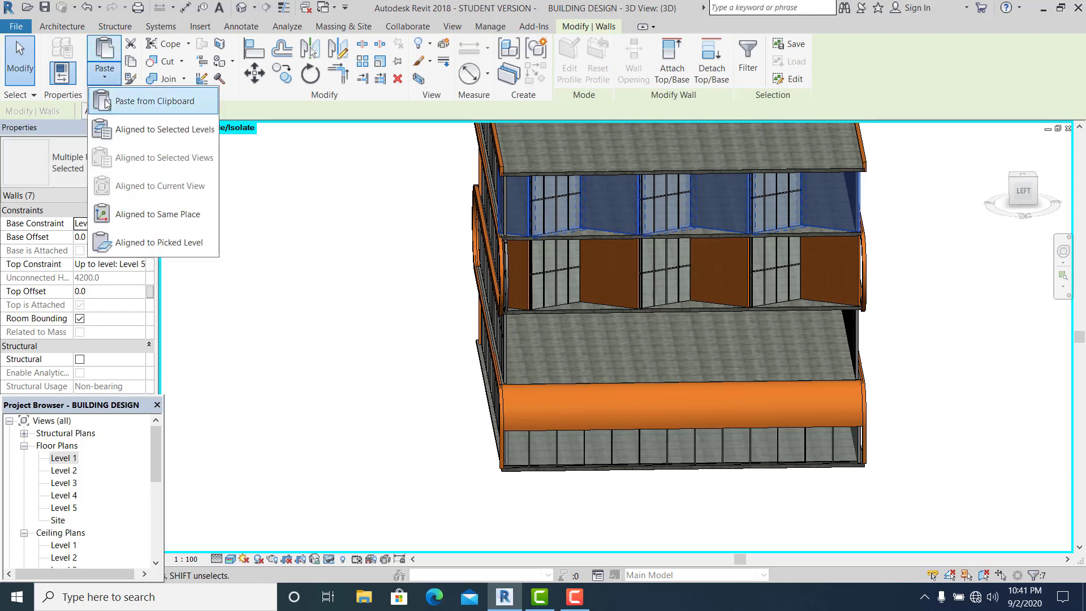
pyautogui.click(120, 126)
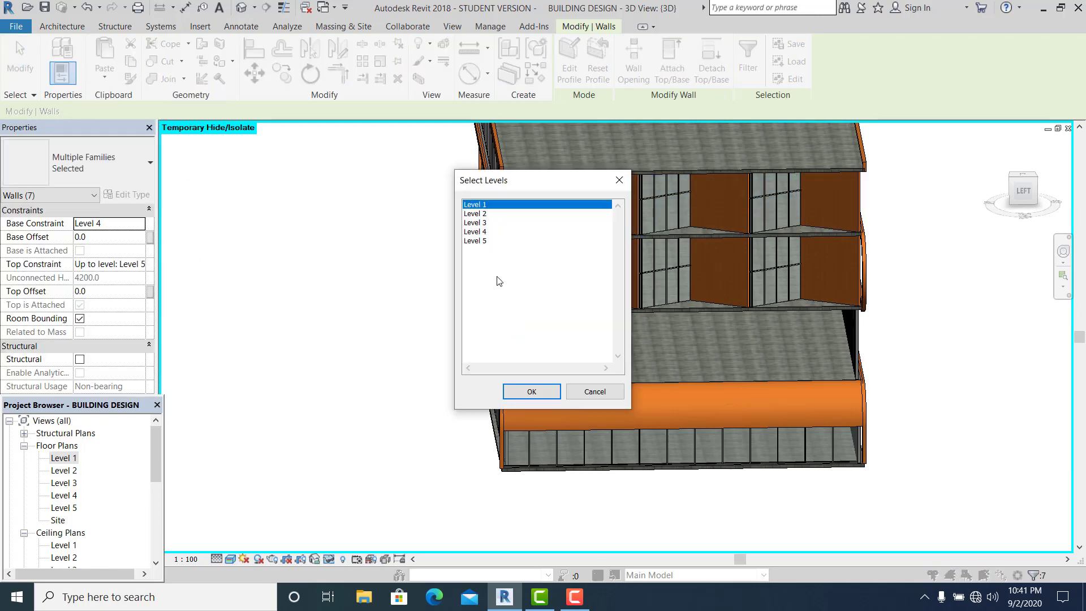
pyautogui.click(481, 216)
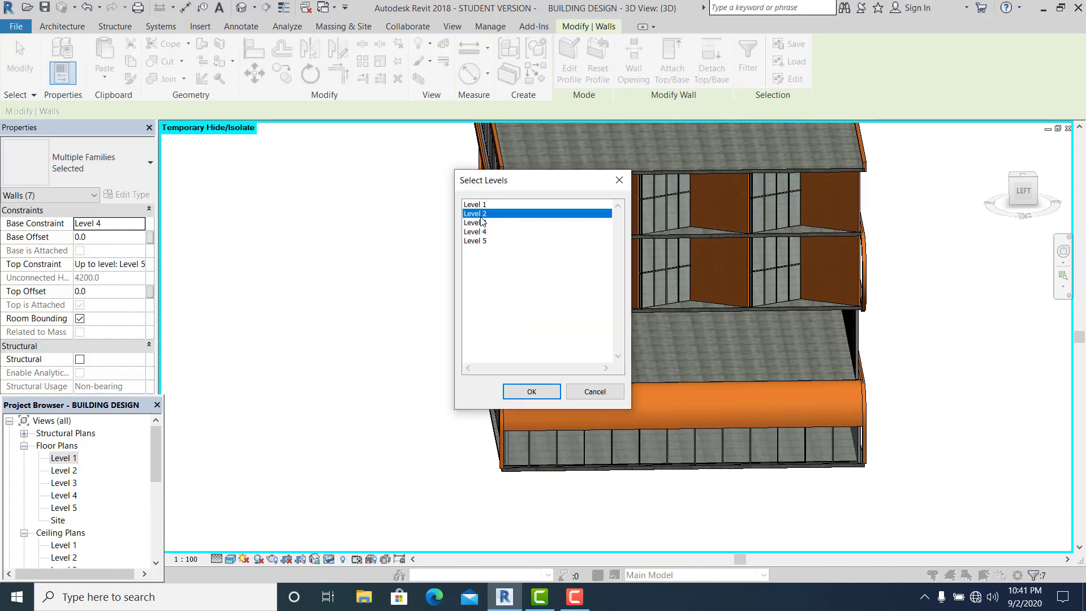
pyautogui.click(524, 391)
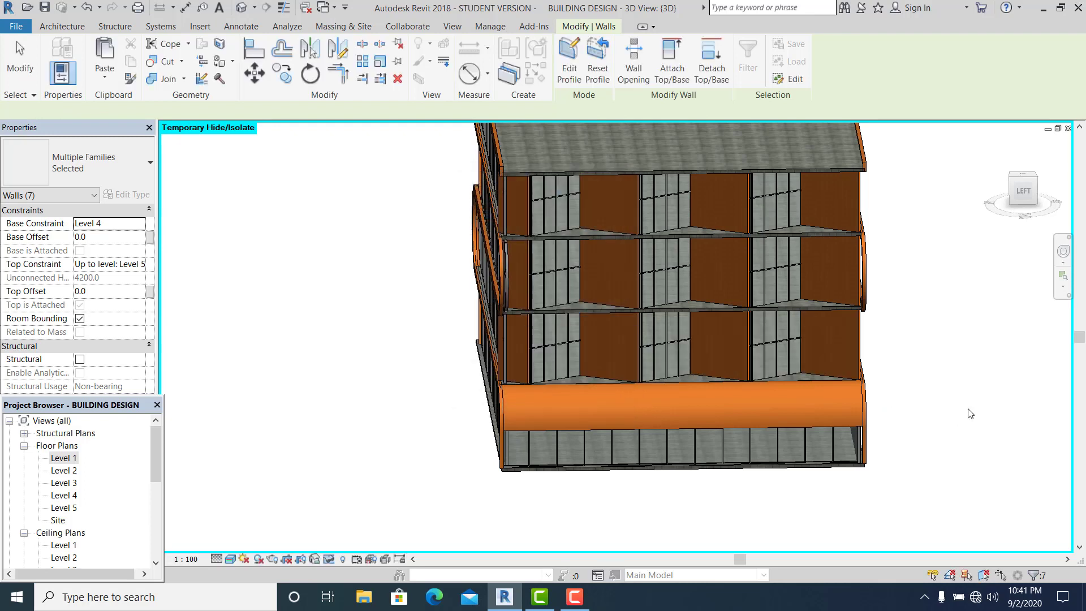
pyautogui.click(525, 286)
pyautogui.press('Escape')
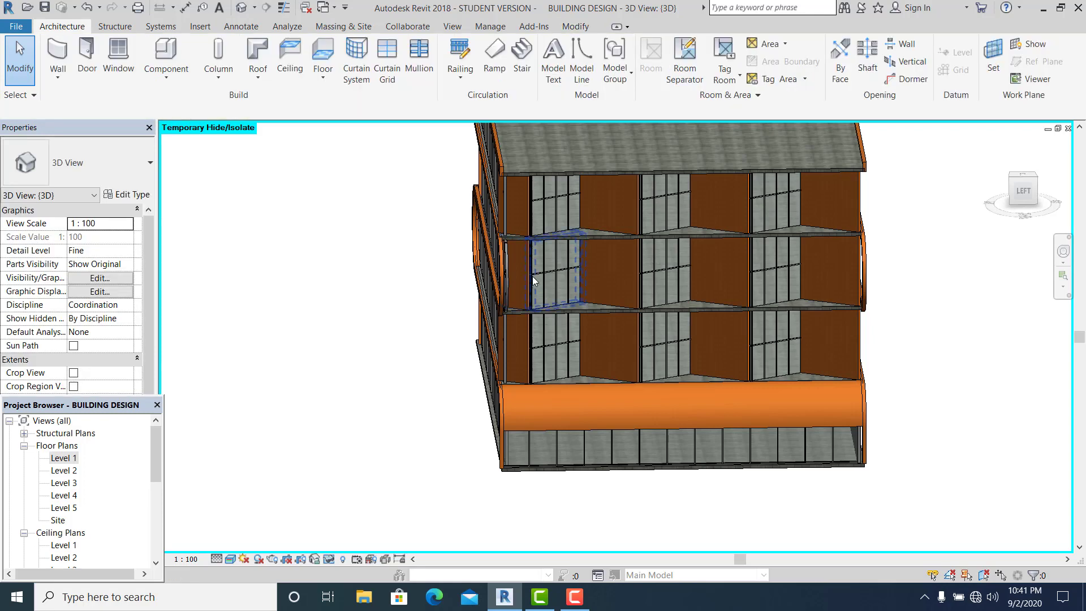
# - Delete all seven mirrored zigzag walls on Level 3, both the solid and the glazed segments
pyautogui.click(532, 276)
pyautogui.press('Delete')
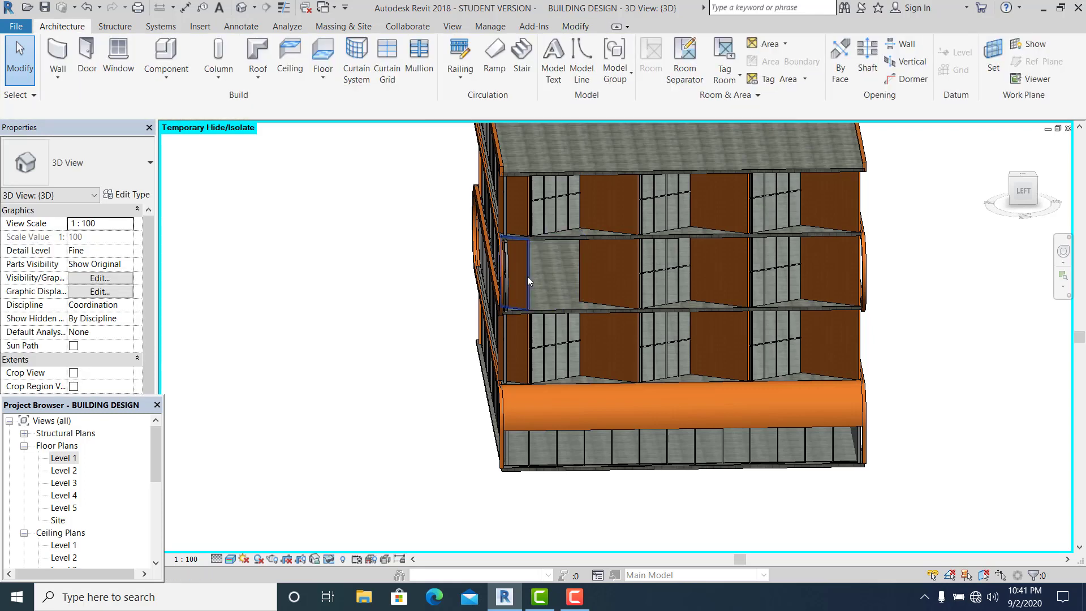
pyautogui.click(527, 276)
pyautogui.press('Delete')
pyautogui.click(638, 274)
pyautogui.press('Delete')
pyautogui.click(688, 277)
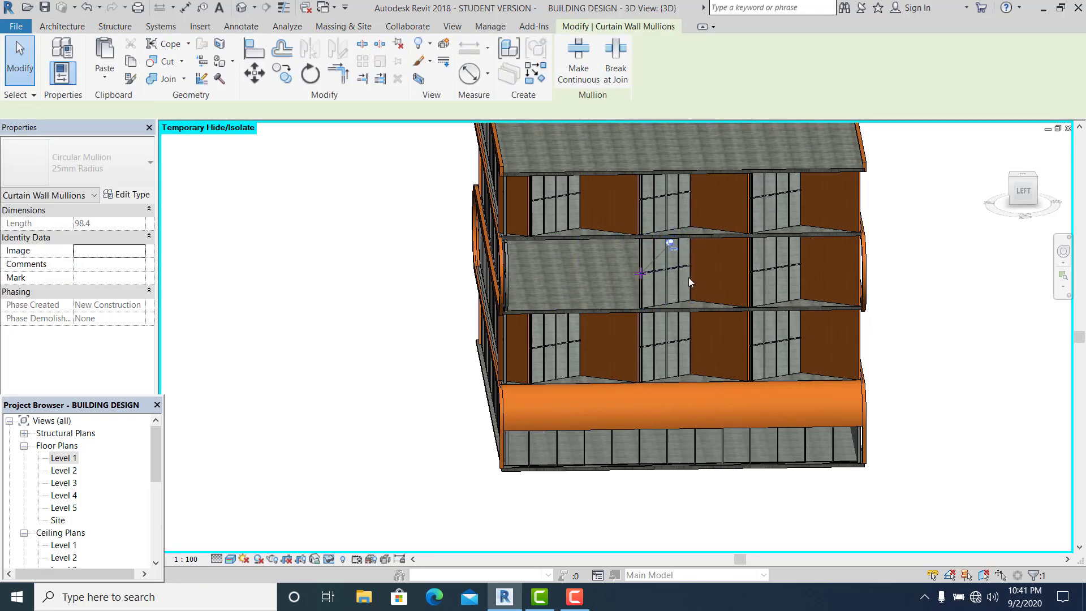
pyautogui.click(637, 287)
pyautogui.press('Delete')
pyautogui.click(752, 280)
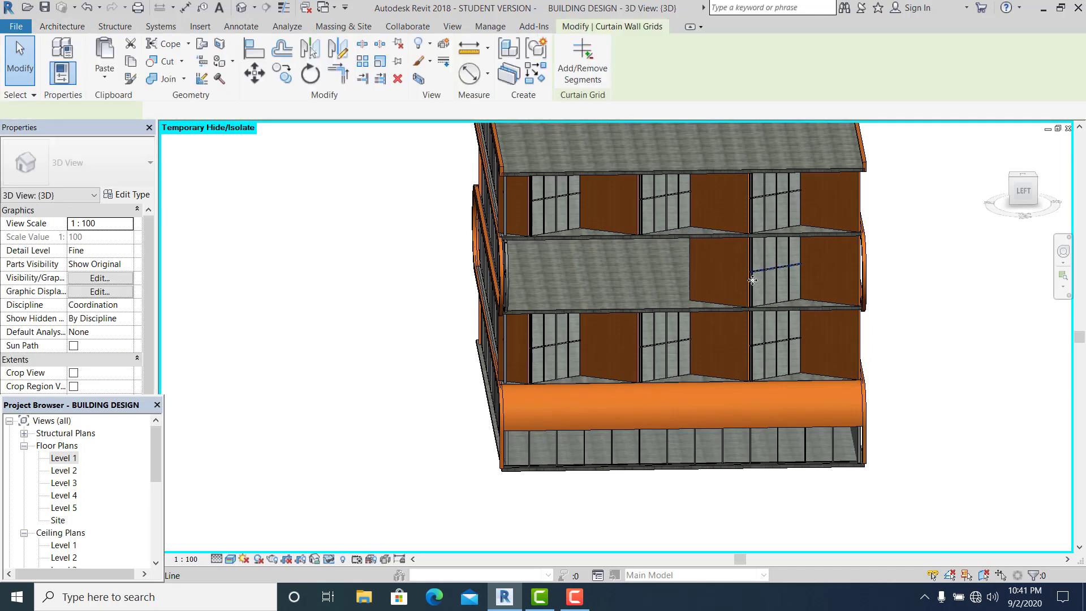
pyautogui.press('Delete')
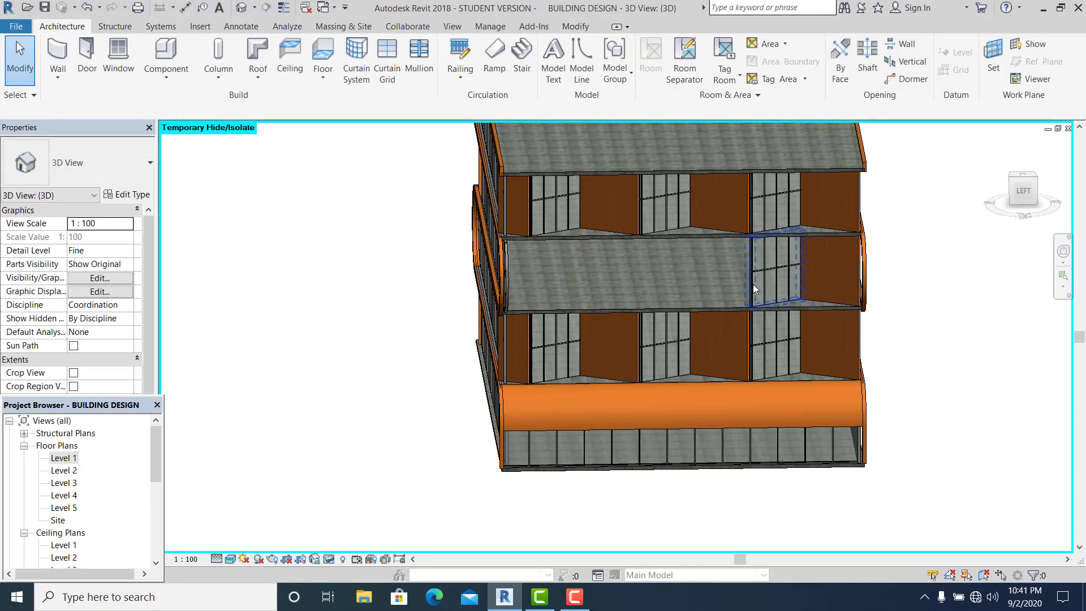
pyautogui.click(753, 284)
pyautogui.press('Delete')
pyautogui.click(808, 266)
pyautogui.press('Delete')
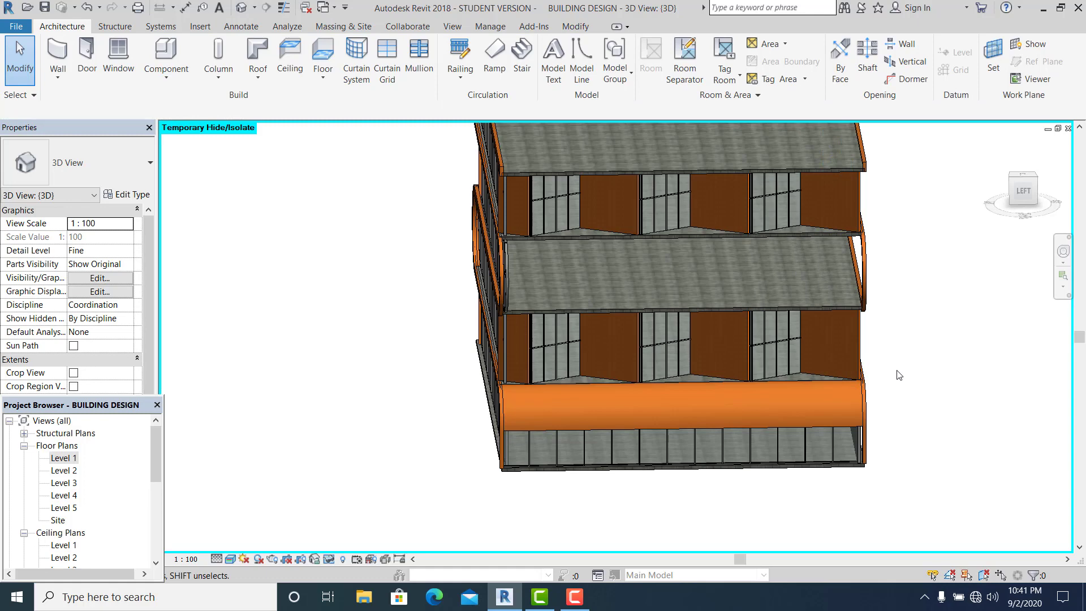
# - Reset the temporary hide/isolate in the 3D view to restore the hidden curved walls
pyautogui.keyDown('shift'); pyautogui.moveTo(899, 375); pyautogui.dragTo(651, 452, button='middle'); pyautogui.keyUp('shift')
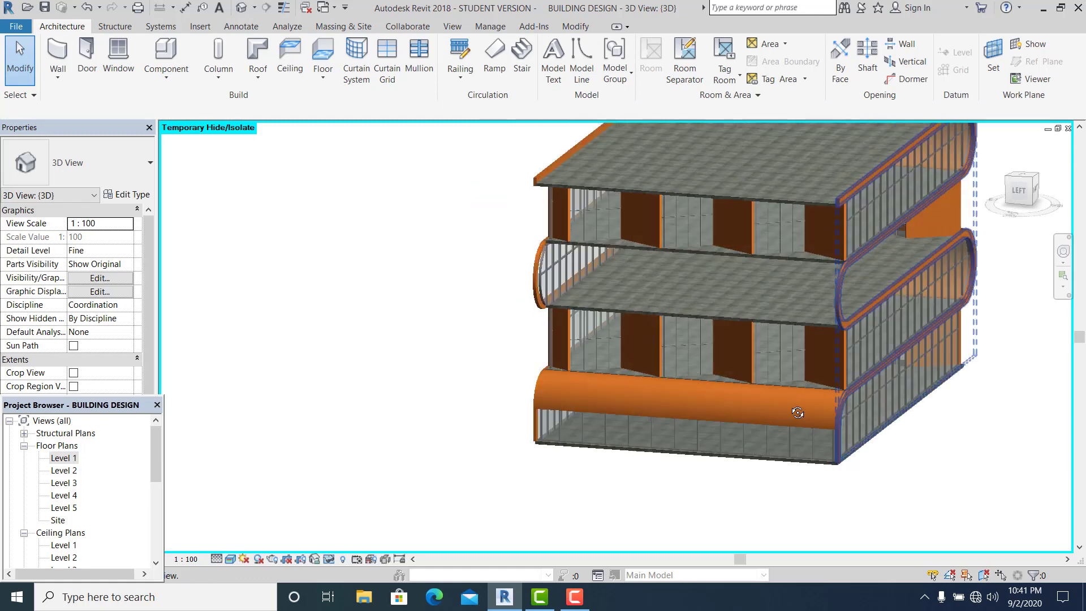
pyautogui.click(328, 559)
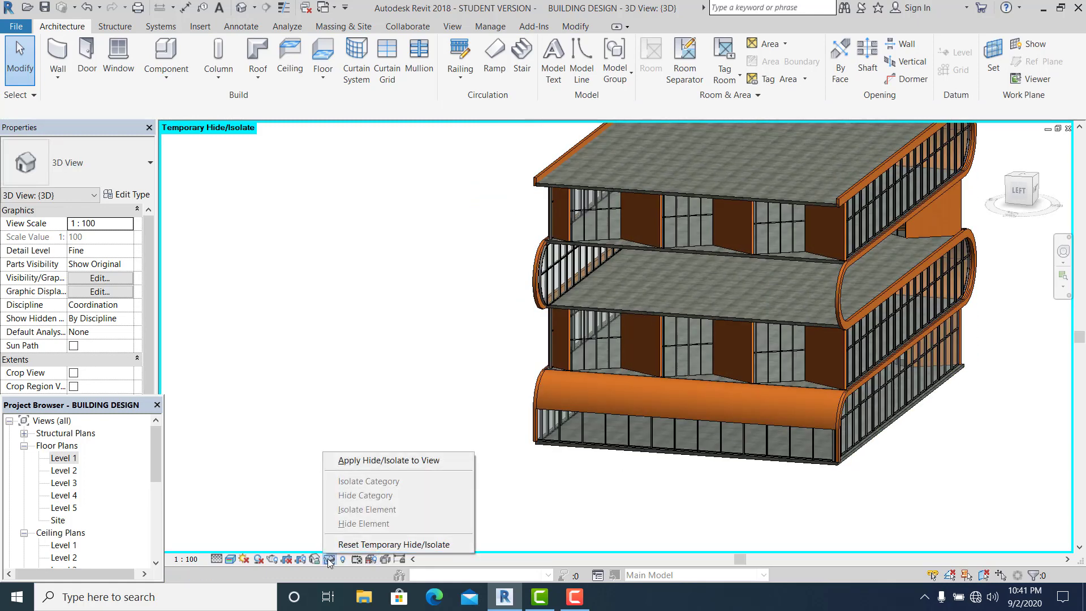
pyautogui.click(388, 546)
pyautogui.keyDown('shift'); pyautogui.moveTo(349, 464); pyautogui.dragTo(555, 390, button='middle'); pyautogui.keyUp('shift')
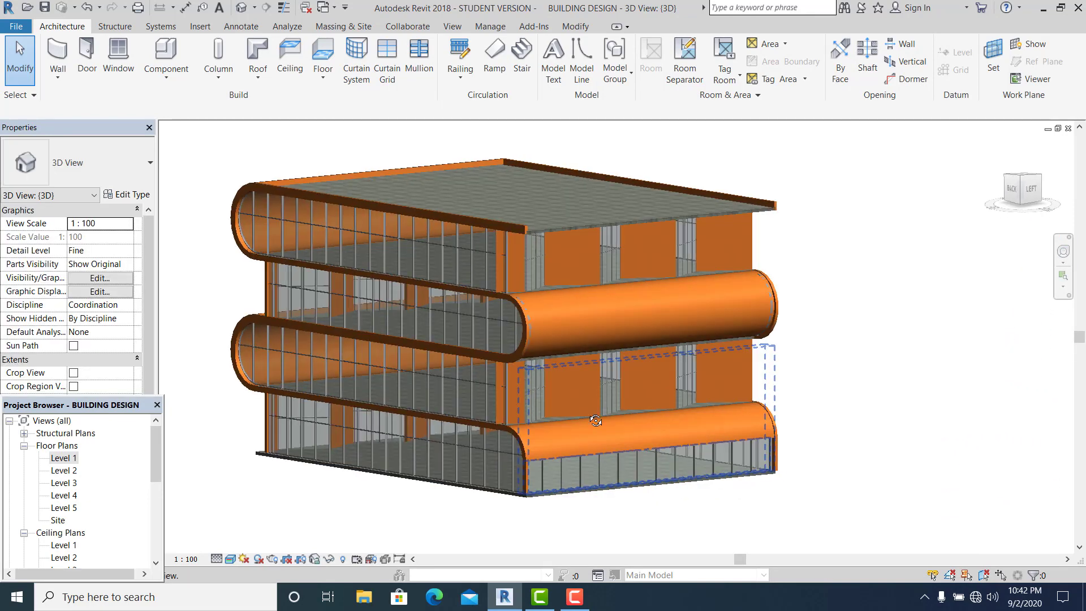
# - Edit the profile of the Level 4 Storefront 2 curtain wall, replacing its vertical end edge with a line picked along the adjoining solid wall
pyautogui.scroll(6, 501, 269)
pyautogui.doubleClick(496, 267)
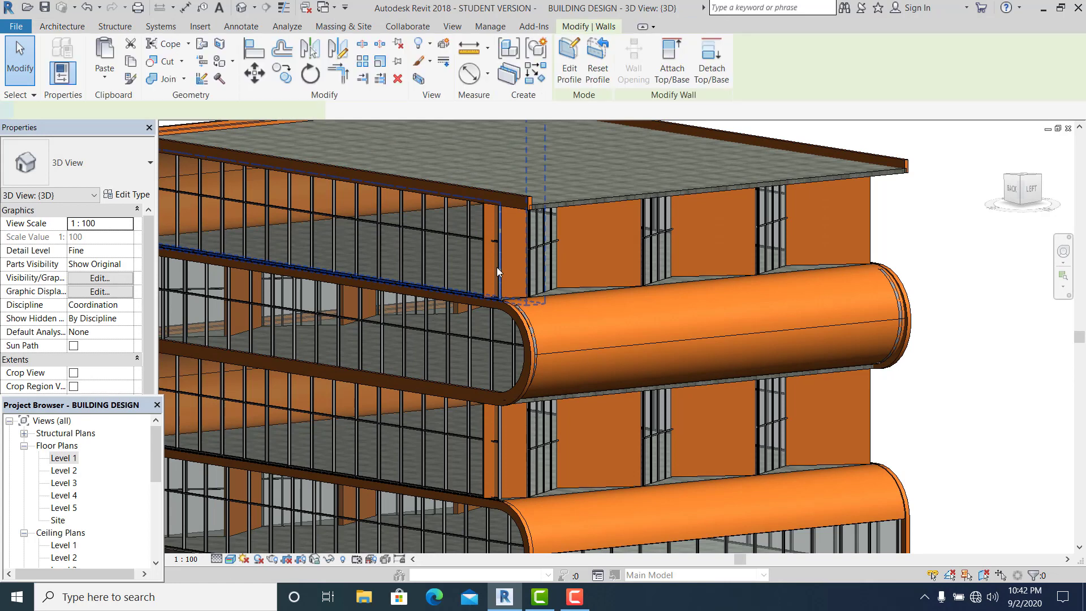
pyautogui.scroll(2, 500, 253)
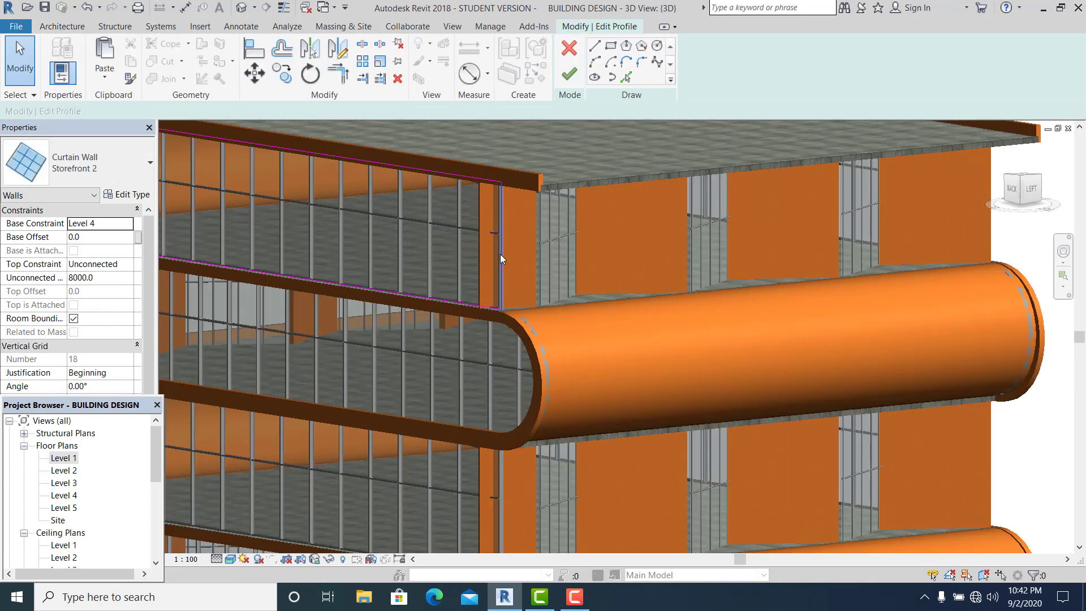
pyautogui.click(500, 253)
pyautogui.click(625, 77)
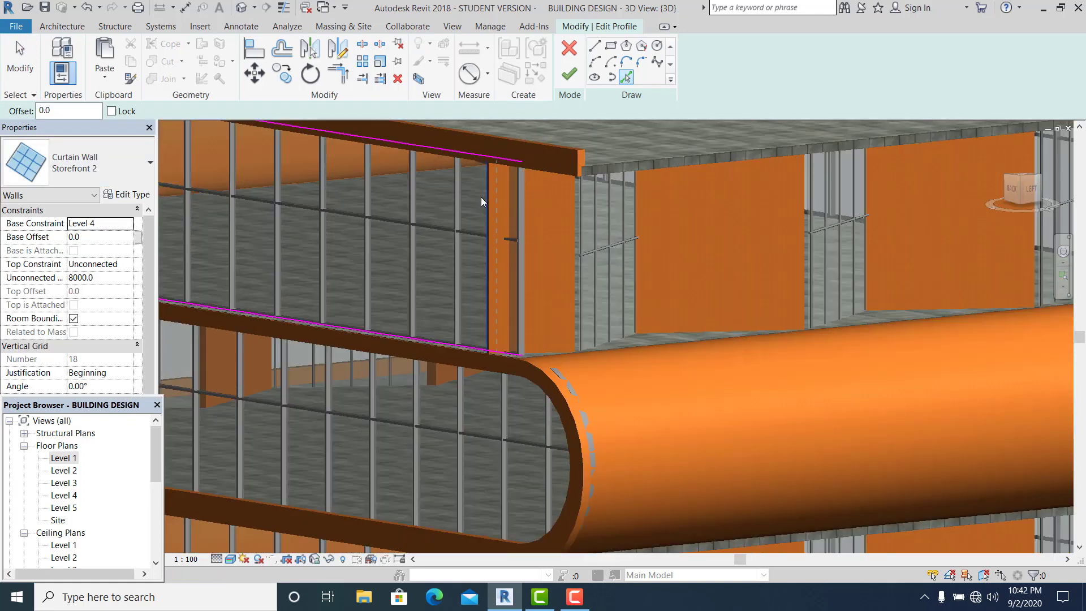
pyautogui.scroll(2, 481, 202)
pyautogui.click(484, 207)
pyautogui.click(19, 54)
# - Trim the profile's upper and lower edges to the new vertical line and try to finish the sketch
pyautogui.press('t')
pyautogui.press('r')
pyautogui.click(500, 168)
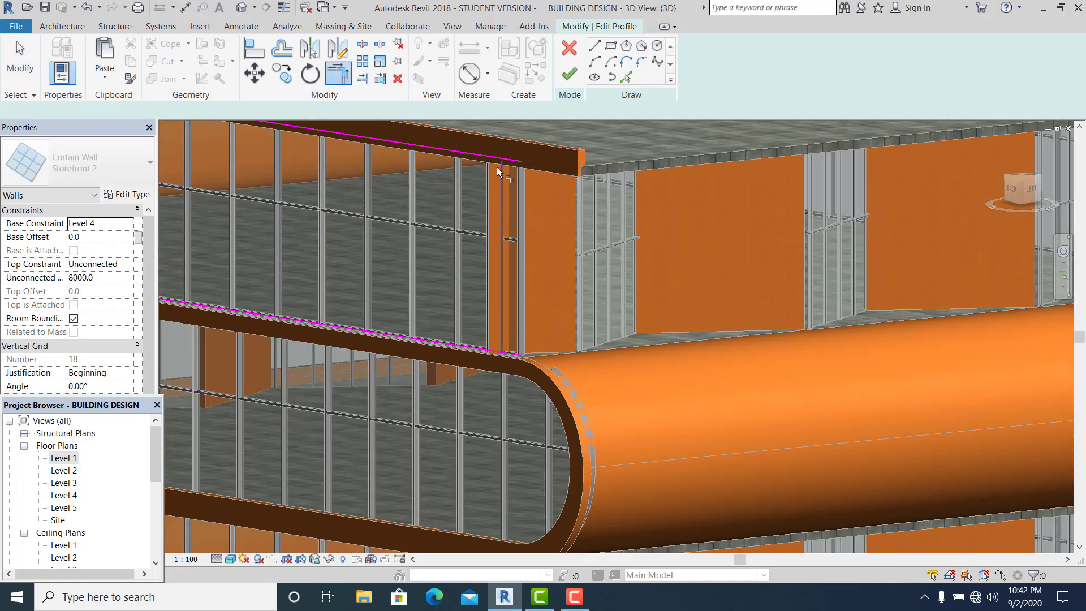
pyautogui.click(484, 156)
pyautogui.click(502, 349)
pyautogui.click(479, 350)
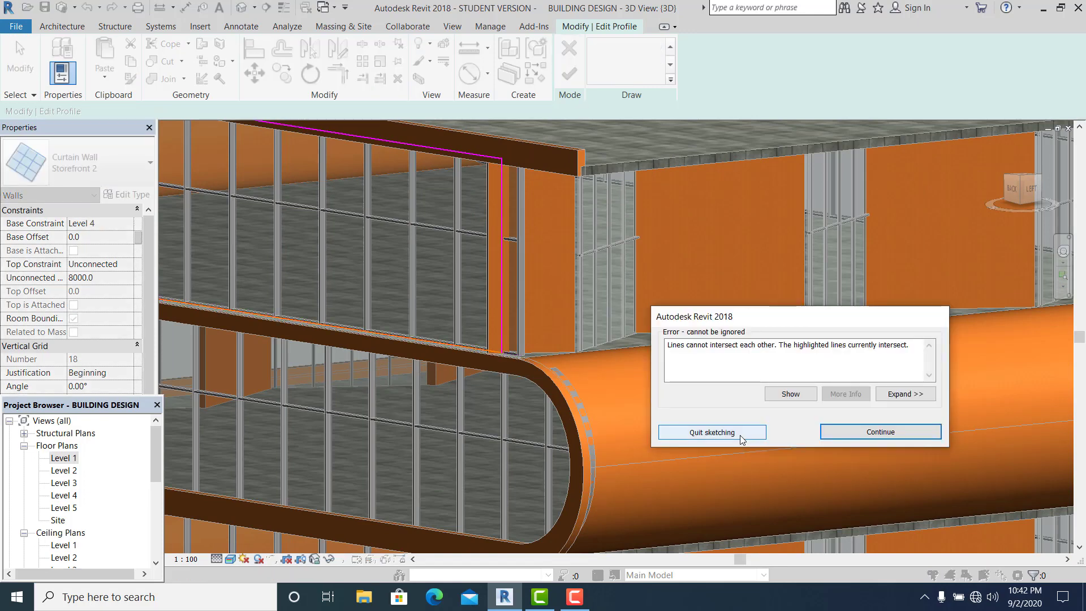
pyautogui.click(880, 431)
# - Delete the profile's lower sketch line and recreate it by picking the floor edge below the curtain wall
pyautogui.click(20, 59)
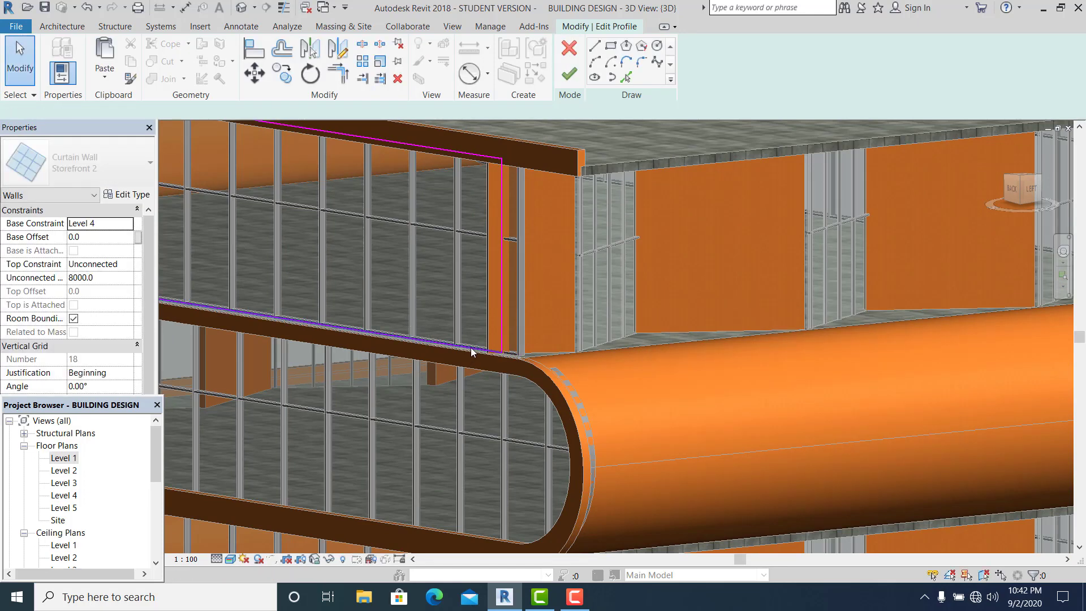
pyautogui.press('f')
pyautogui.press('r')
pyautogui.click(671, 436)
pyautogui.press('Delete')
pyautogui.scroll(2, 383, 361)
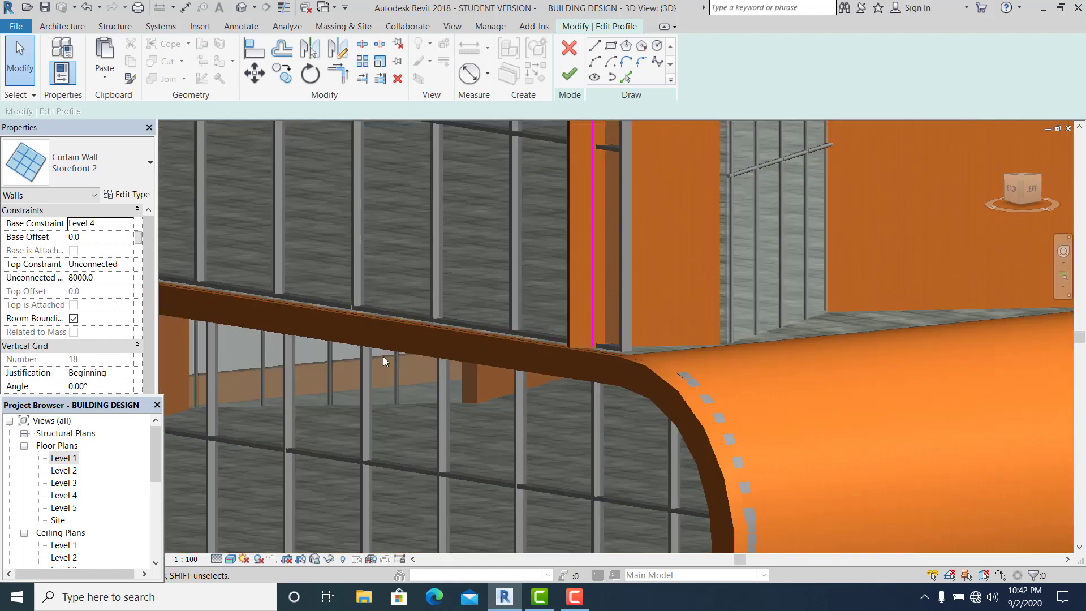
pyautogui.moveTo(383, 361)
pyautogui.mouseDown(button='middle')
pyautogui.moveTo(463, 361)
pyautogui.moveTo(579, 383)
pyautogui.mouseUp(button='middle')
pyautogui.scroll(-3, 579, 383)
pyautogui.click(626, 77)
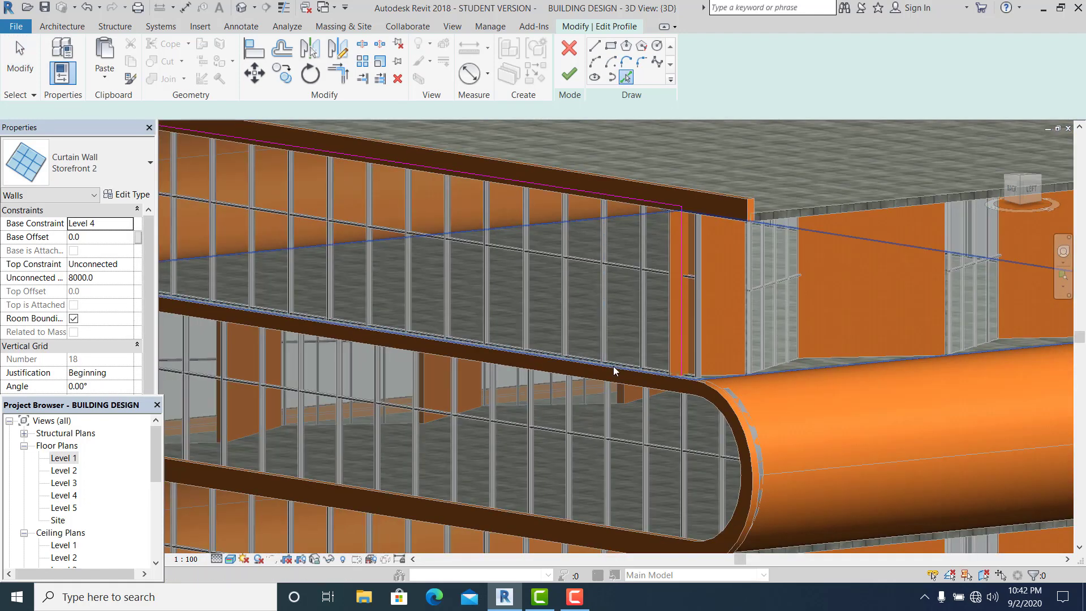
pyautogui.click(609, 376)
pyautogui.press('Escape')
pyautogui.press('Escape')
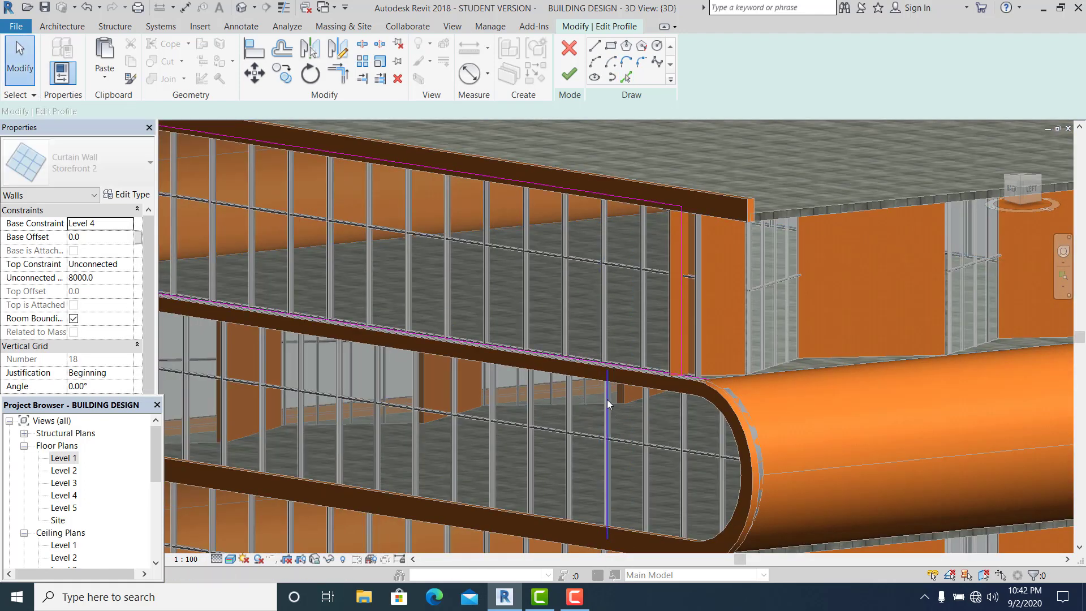
# - Trim the new lower line to a corner with the vertical end line and try to finish the profile
pyautogui.scroll(4, 720, 365)
pyautogui.click(695, 345)
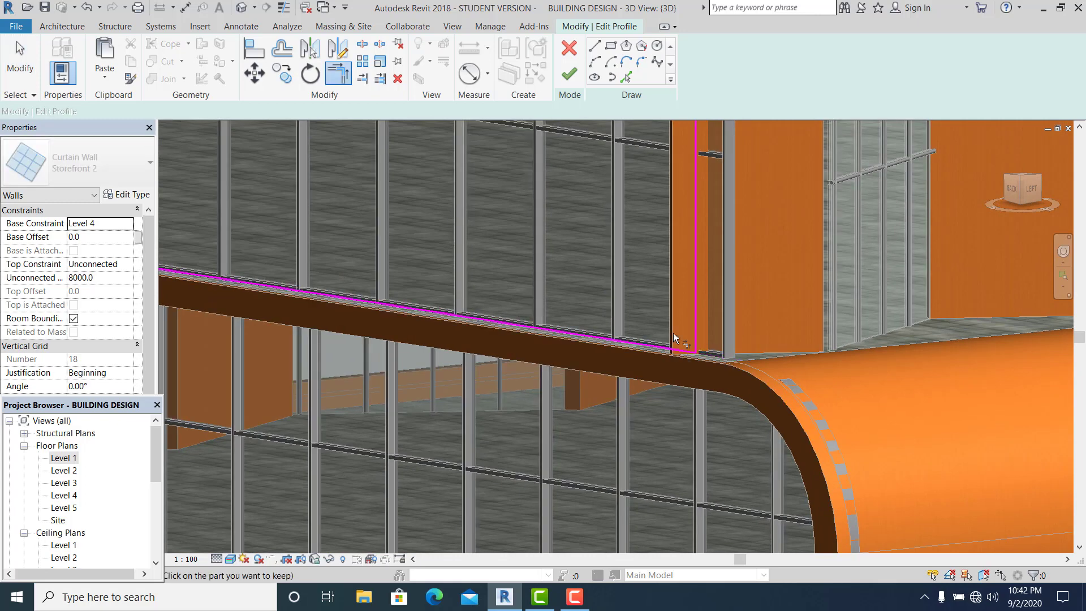
pyautogui.click(569, 74)
pyautogui.click(883, 434)
# - Delete the stray vertical line at the far end of the Level 4 curtain wall profile, then finish the sketch and delete the conflicting mullions
pyautogui.click(572, 333)
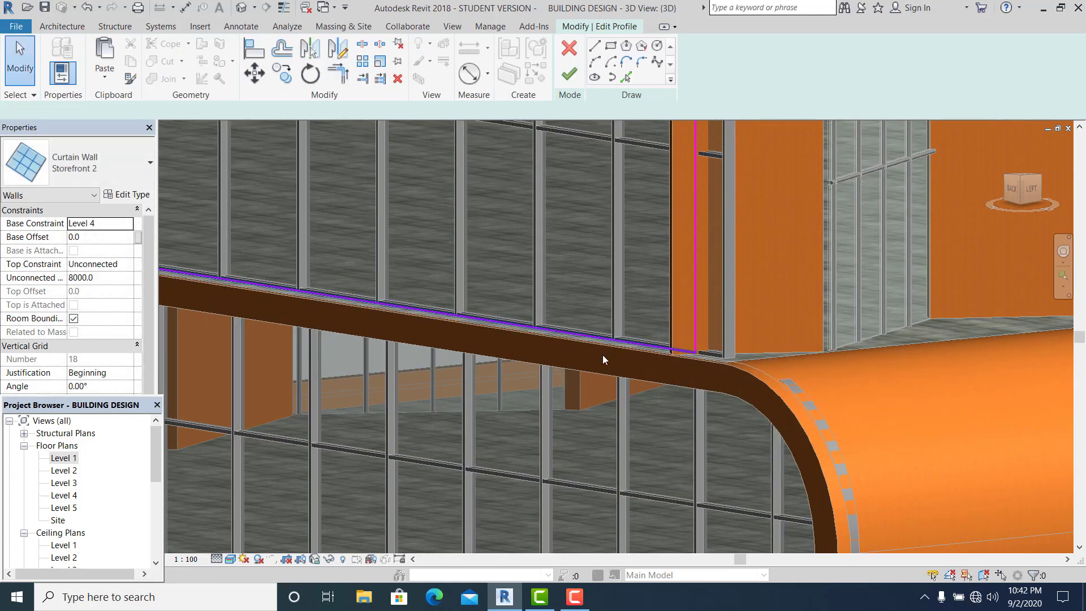
pyautogui.scroll(-4, 660, 412)
pyautogui.moveTo(424, 353); pyautogui.dragTo(565, 369, button='middle')
pyautogui.scroll(3, 565, 369)
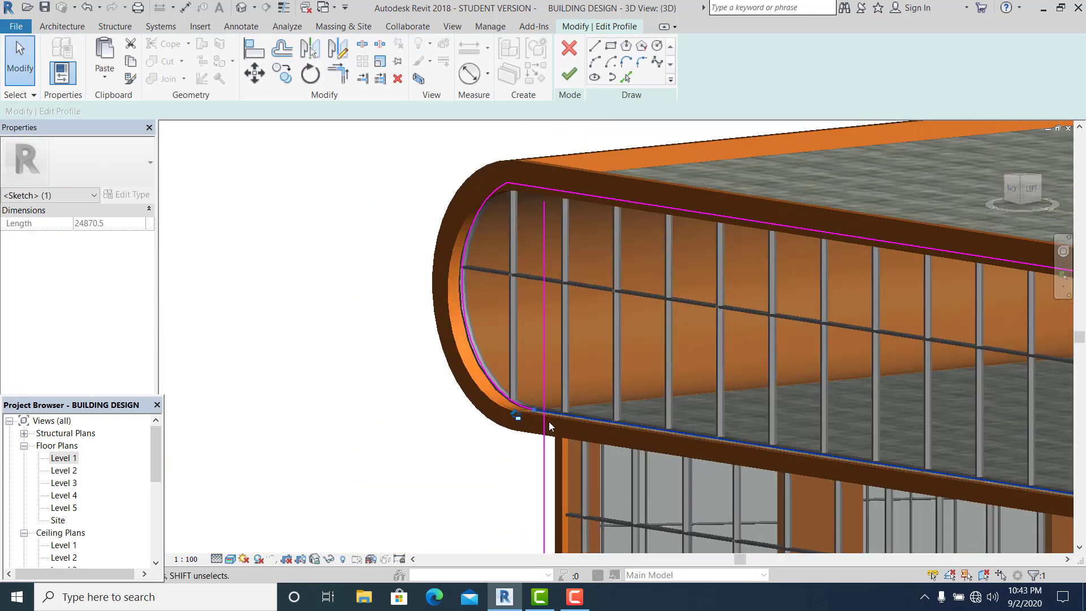
pyautogui.click(543, 337)
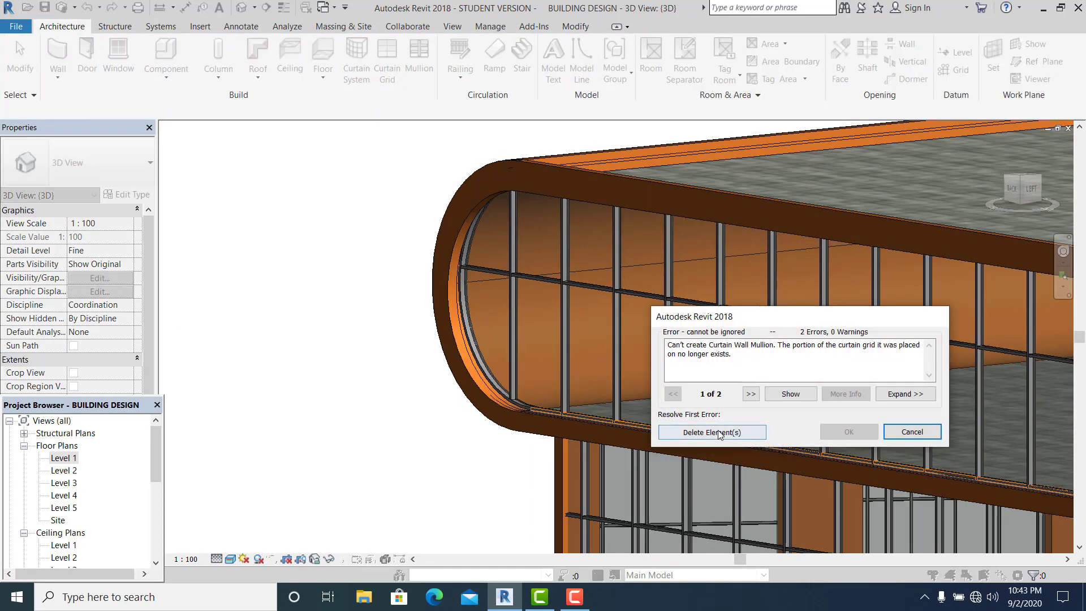
pyautogui.click(717, 434)
pyautogui.scroll(-7, 385, 330)
pyautogui.press('Escape')
# - Edit the profile of the Level 2 Storefront 2 curtain wall, replacing its vertical end edge with a line picked along the adjoining solid wall
pyautogui.scroll(1, 547, 378)
pyautogui.scroll(5, 477, 417)
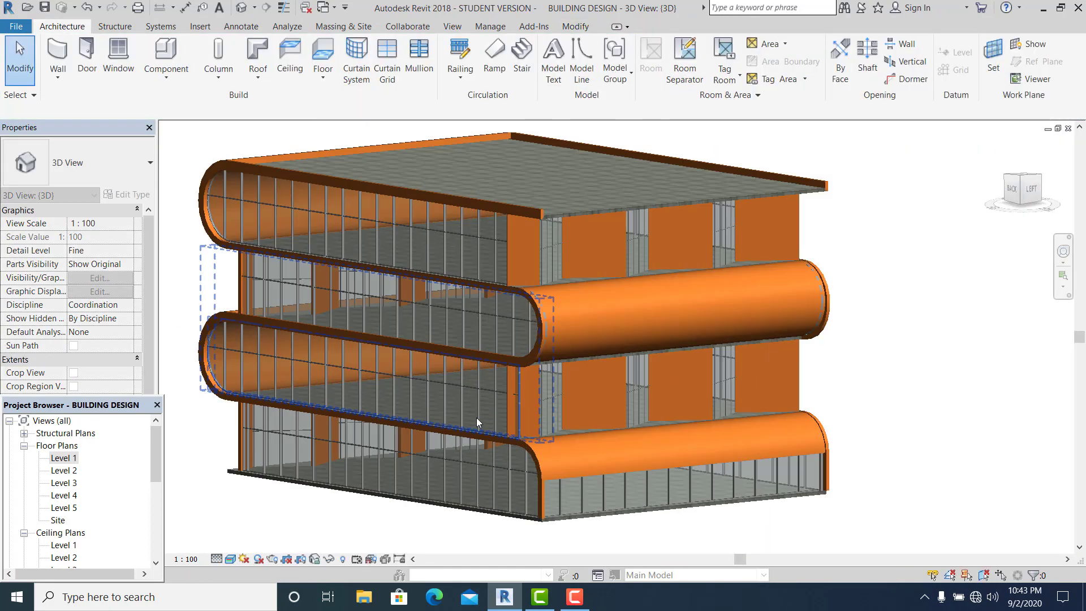
pyautogui.scroll(3, 596, 463)
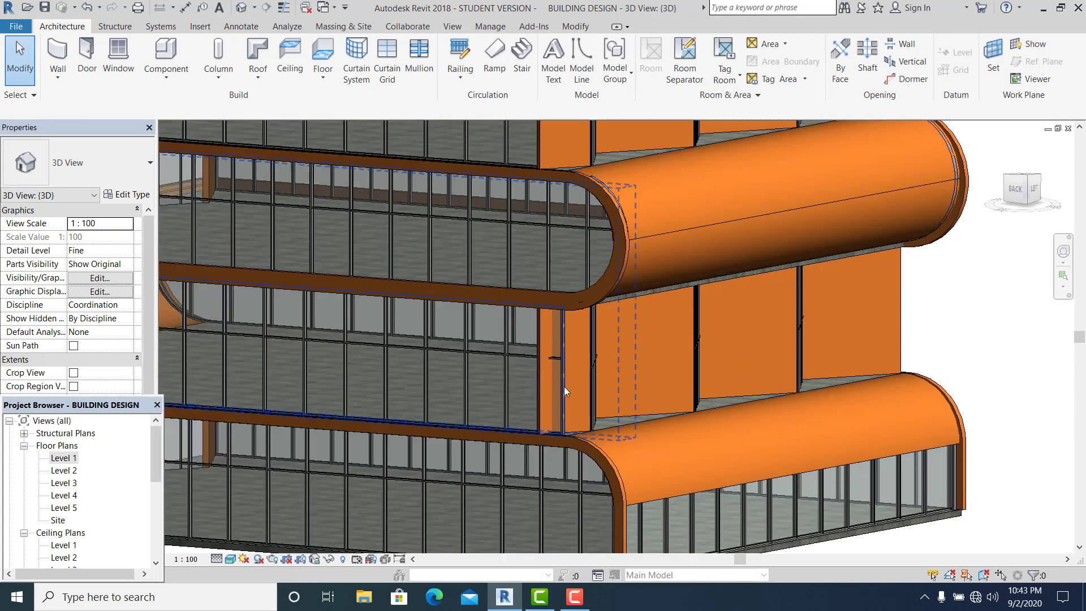
pyautogui.click(564, 386)
pyautogui.press('Escape')
pyautogui.doubleClick(566, 327)
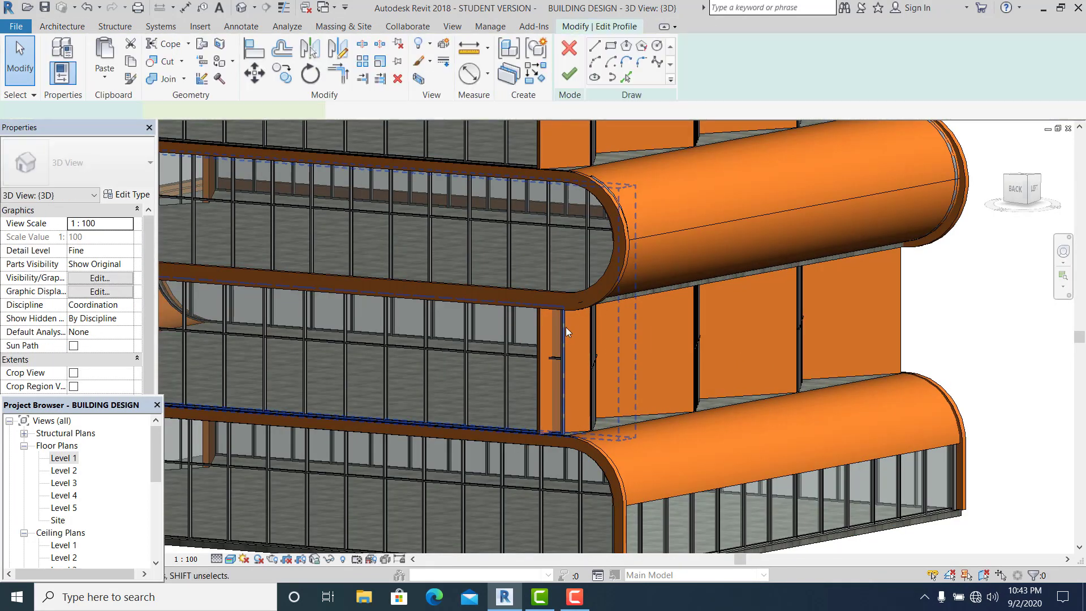
pyautogui.scroll(2, 564, 333)
pyautogui.click(625, 80)
pyautogui.scroll(4, 564, 367)
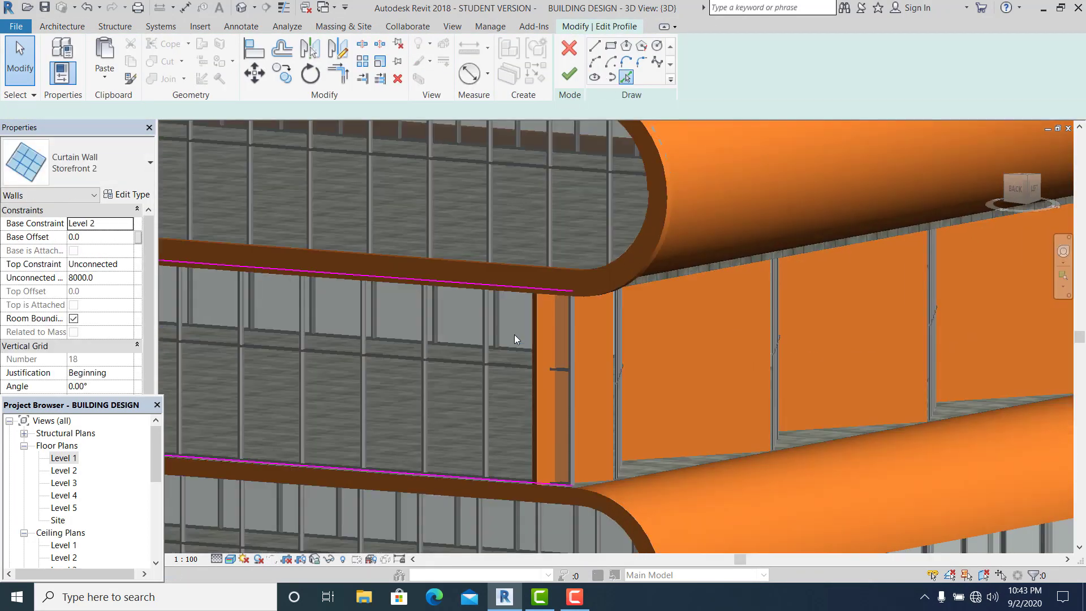
# - Trim the profile's upper and lower edges to the new vertical line, then finish the sketch and delete the conflicting mullions
pyautogui.press('t')
pyautogui.press('r')
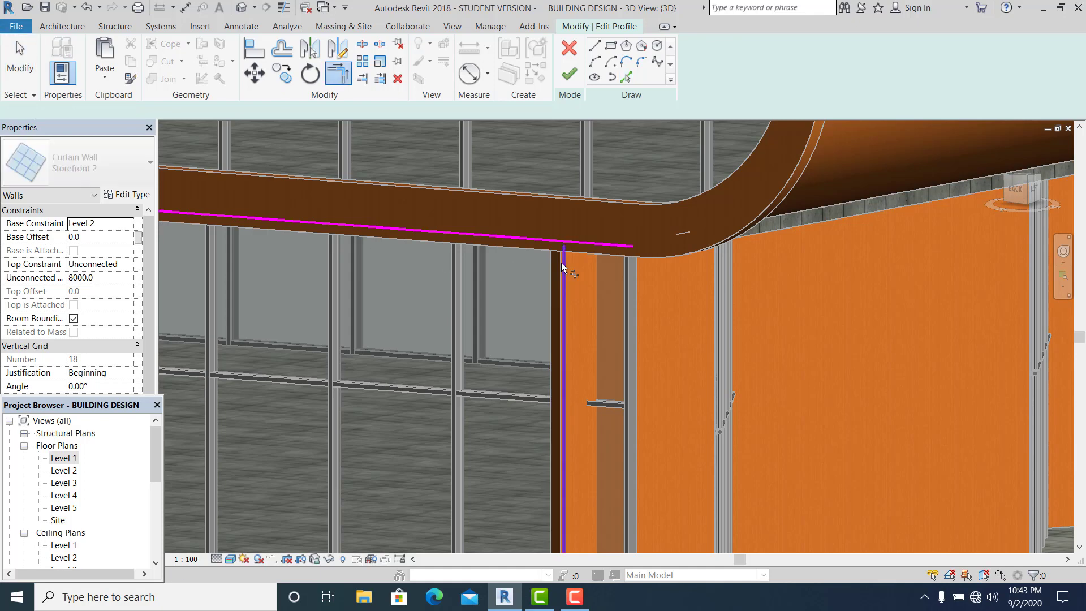
pyautogui.scroll(-2, 555, 451)
pyautogui.press('Escape')
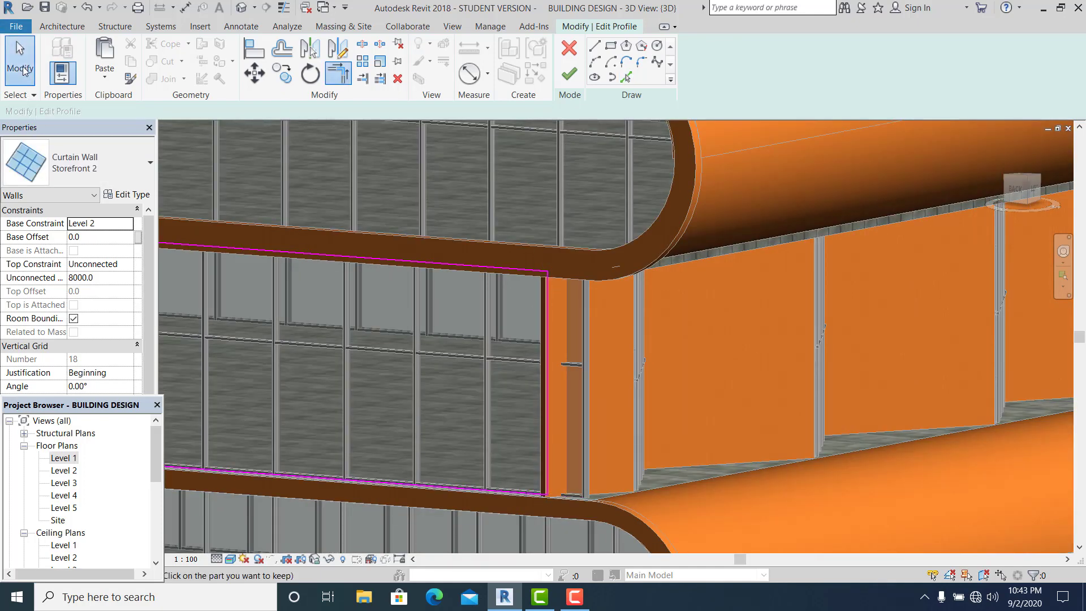
pyautogui.click(569, 74)
pyautogui.click(718, 428)
pyautogui.scroll(-2, 497, 321)
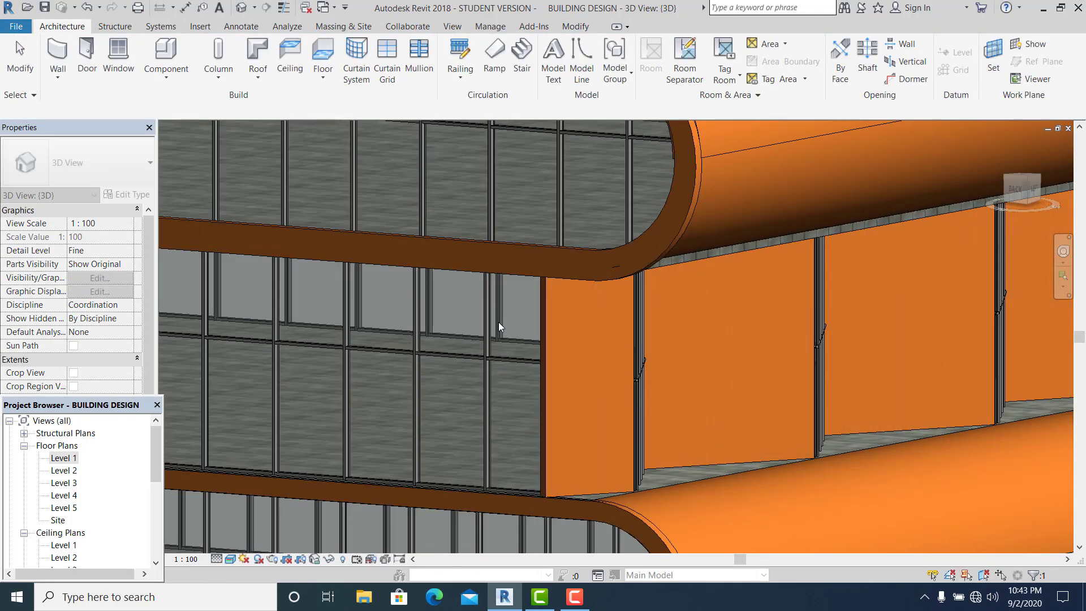
# - Examine the trimmed curtain walls and zigzag facades from the back and front corners of the building
pyautogui.click(499, 323)
pyautogui.scroll(-3, 543, 328)
pyautogui.scroll(-2, 631, 364)
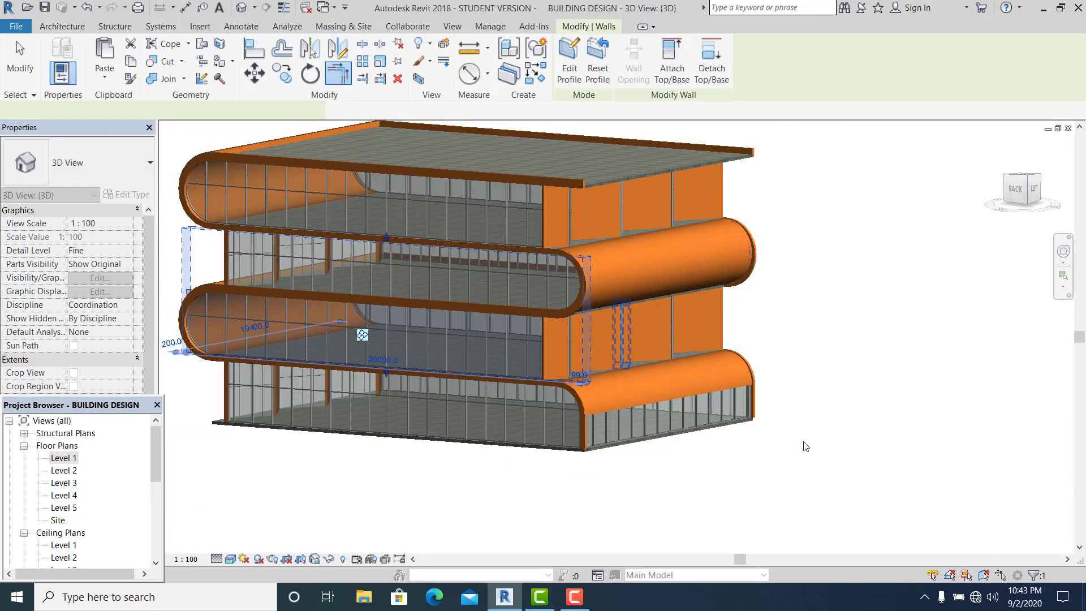
pyautogui.keyDown('shift'); pyautogui.moveTo(803, 442); pyautogui.dragTo(773, 456, button='middle'); pyautogui.keyUp('shift')
pyautogui.click(822, 421)
pyautogui.keyDown('shift'); pyautogui.moveTo(823, 422); pyautogui.dragTo(806, 445, button='middle'); pyautogui.keyUp('shift')
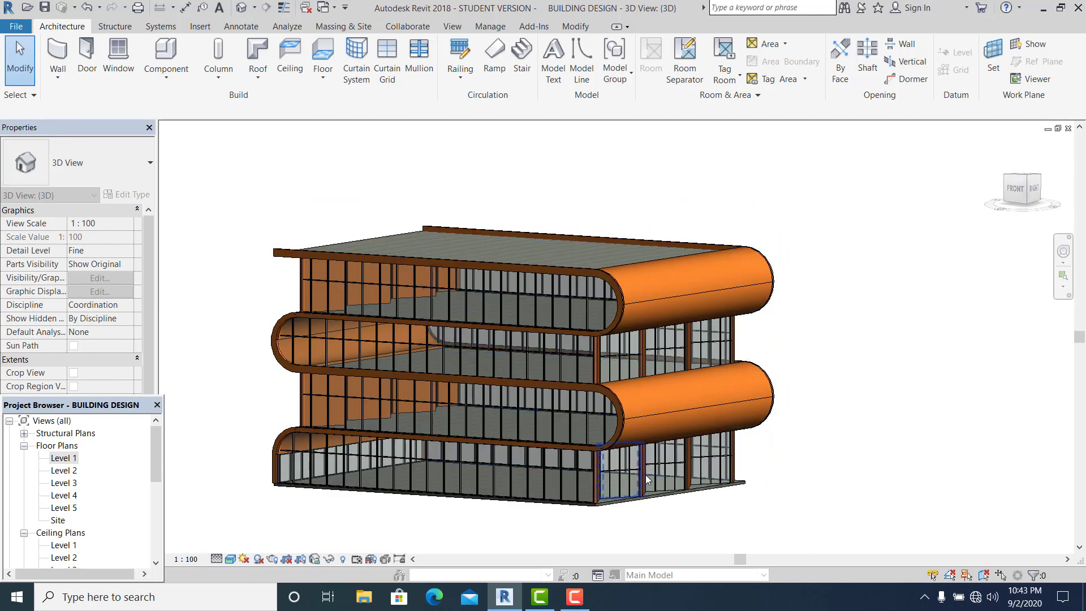
pyautogui.scroll(1, 646, 474)
pyautogui.moveTo(809, 393); pyautogui.dragTo(831, 375, button='middle')
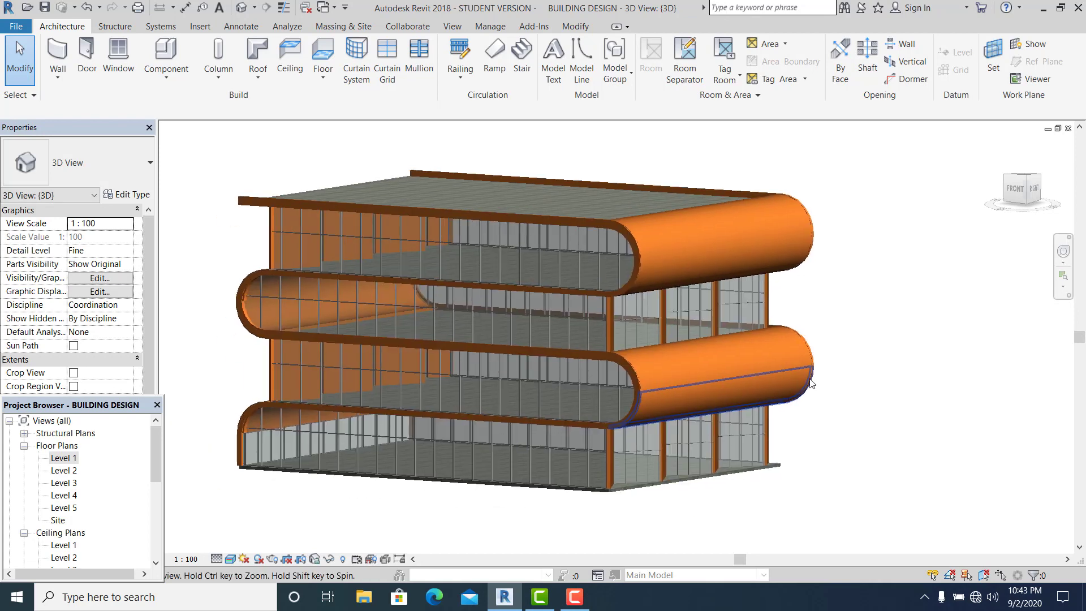
pyautogui.moveTo(854, 411); pyautogui.dragTo(848, 406, button='middle')
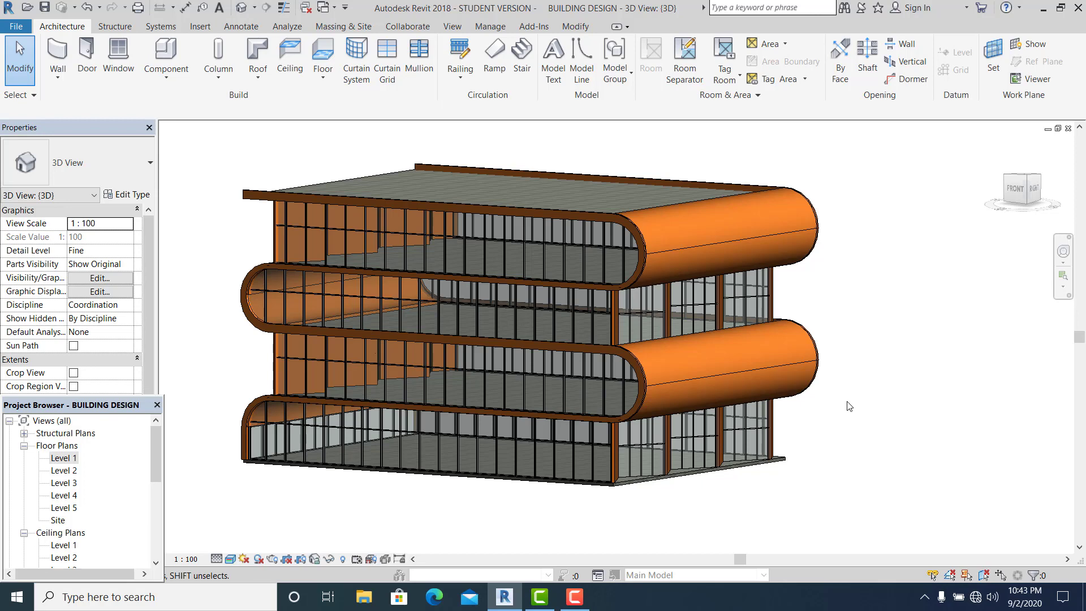
pyautogui.moveTo(857, 405); pyautogui.dragTo(871, 403, button='middle')
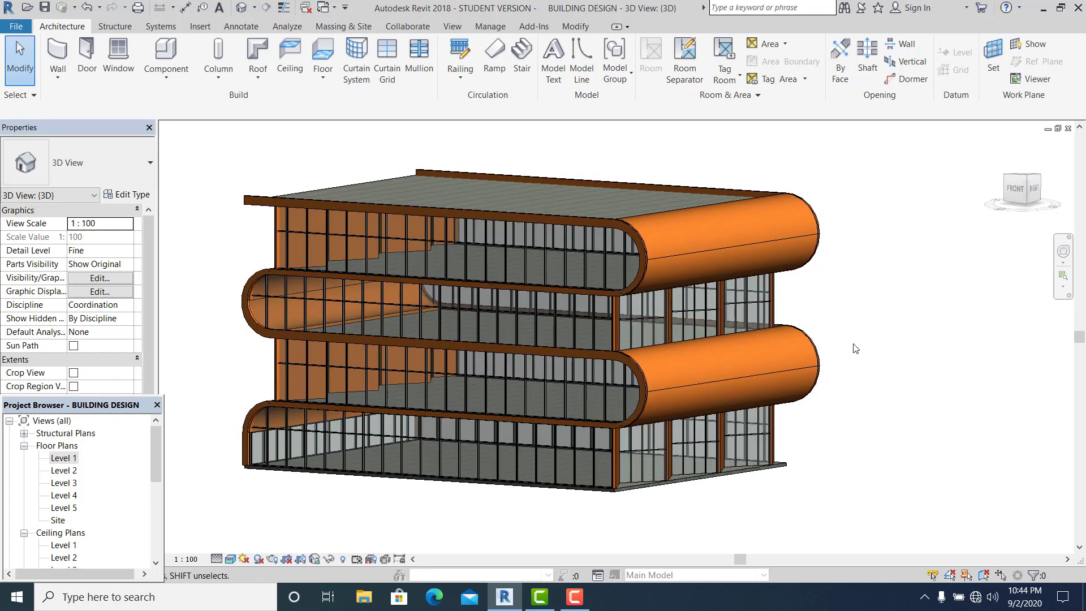
pyautogui.moveTo(851, 341); pyautogui.dragTo(849, 352, button='middle')
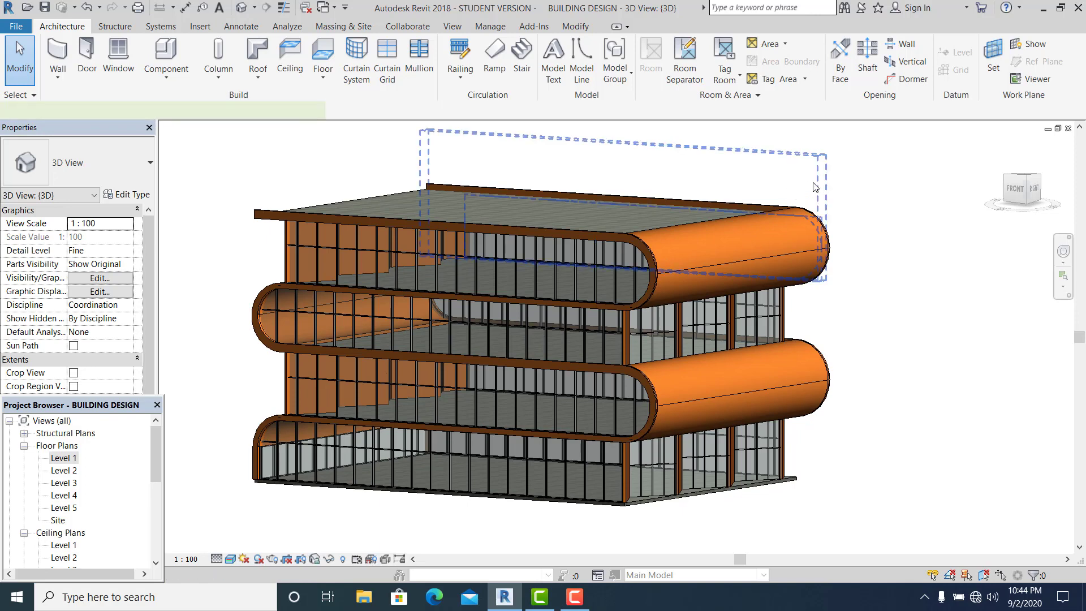
pyautogui.click(863, 243)
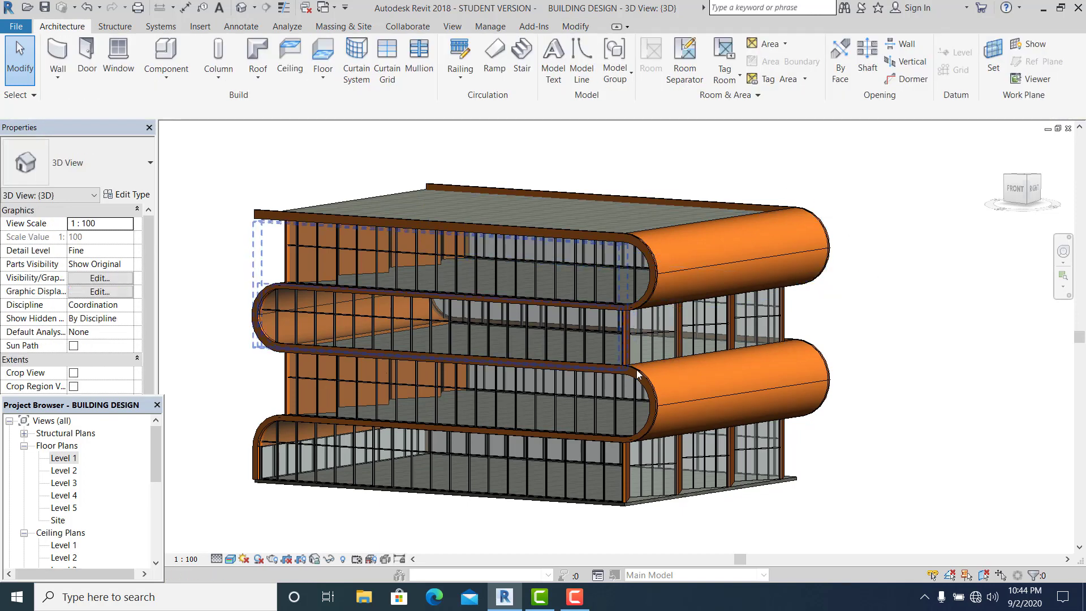